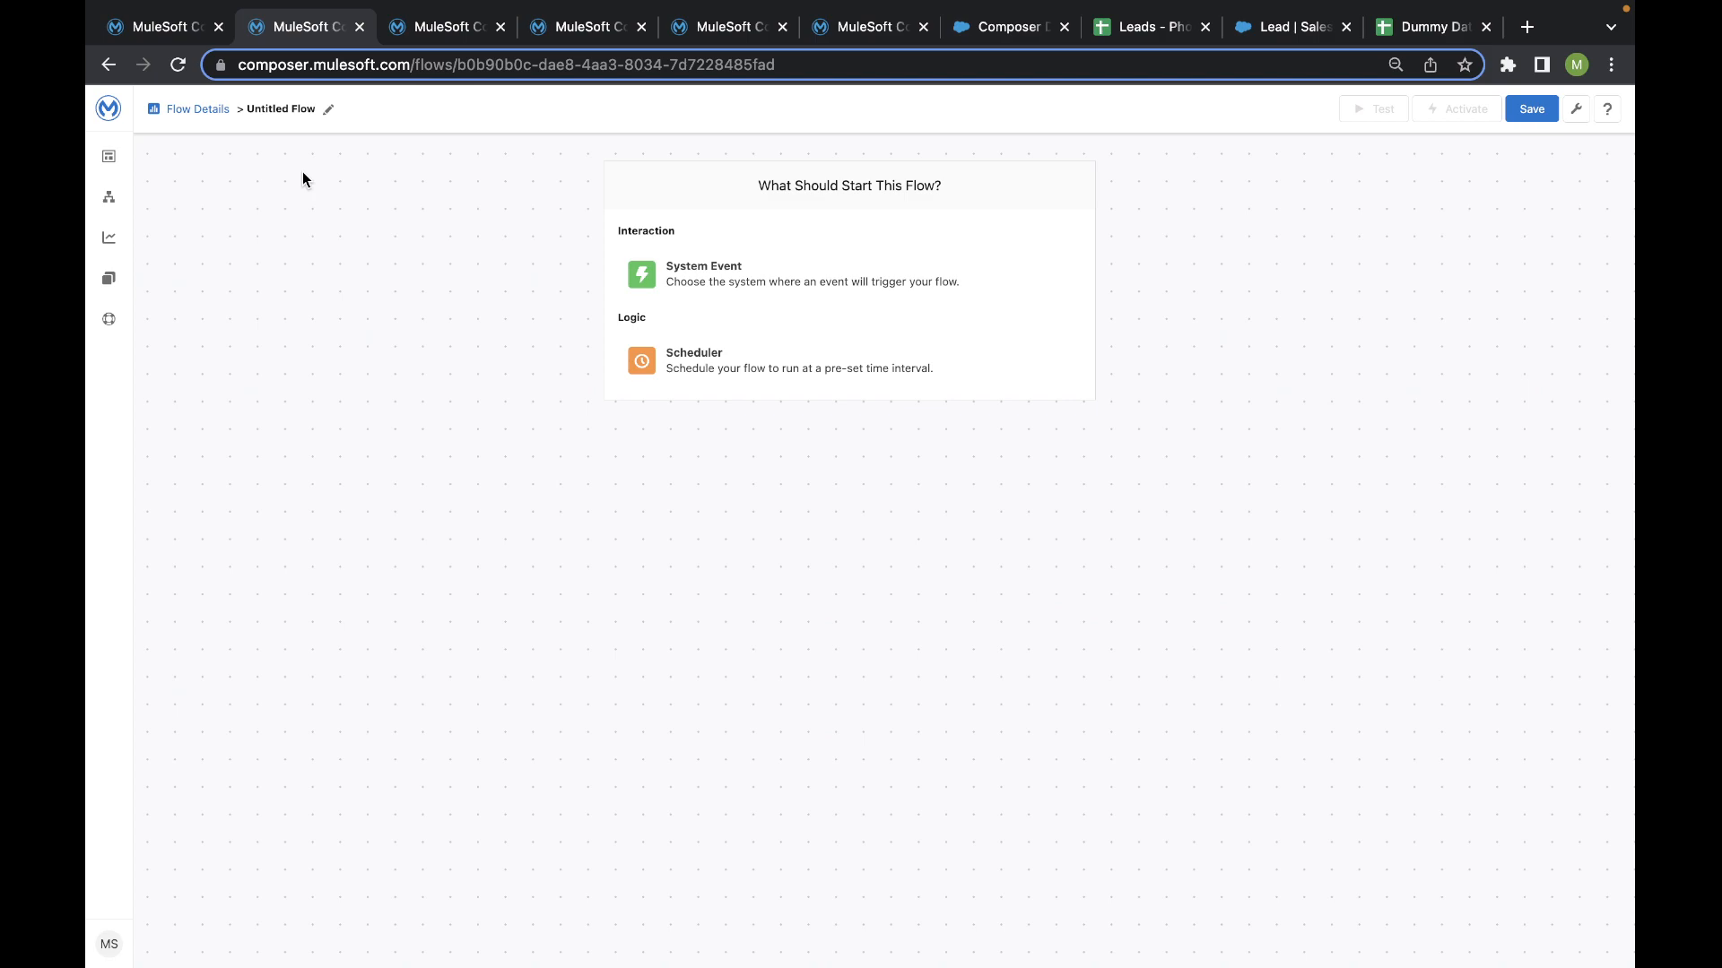
- Open the system event connector list and reload the flow page to restore the missing connector icons
click(654, 268)
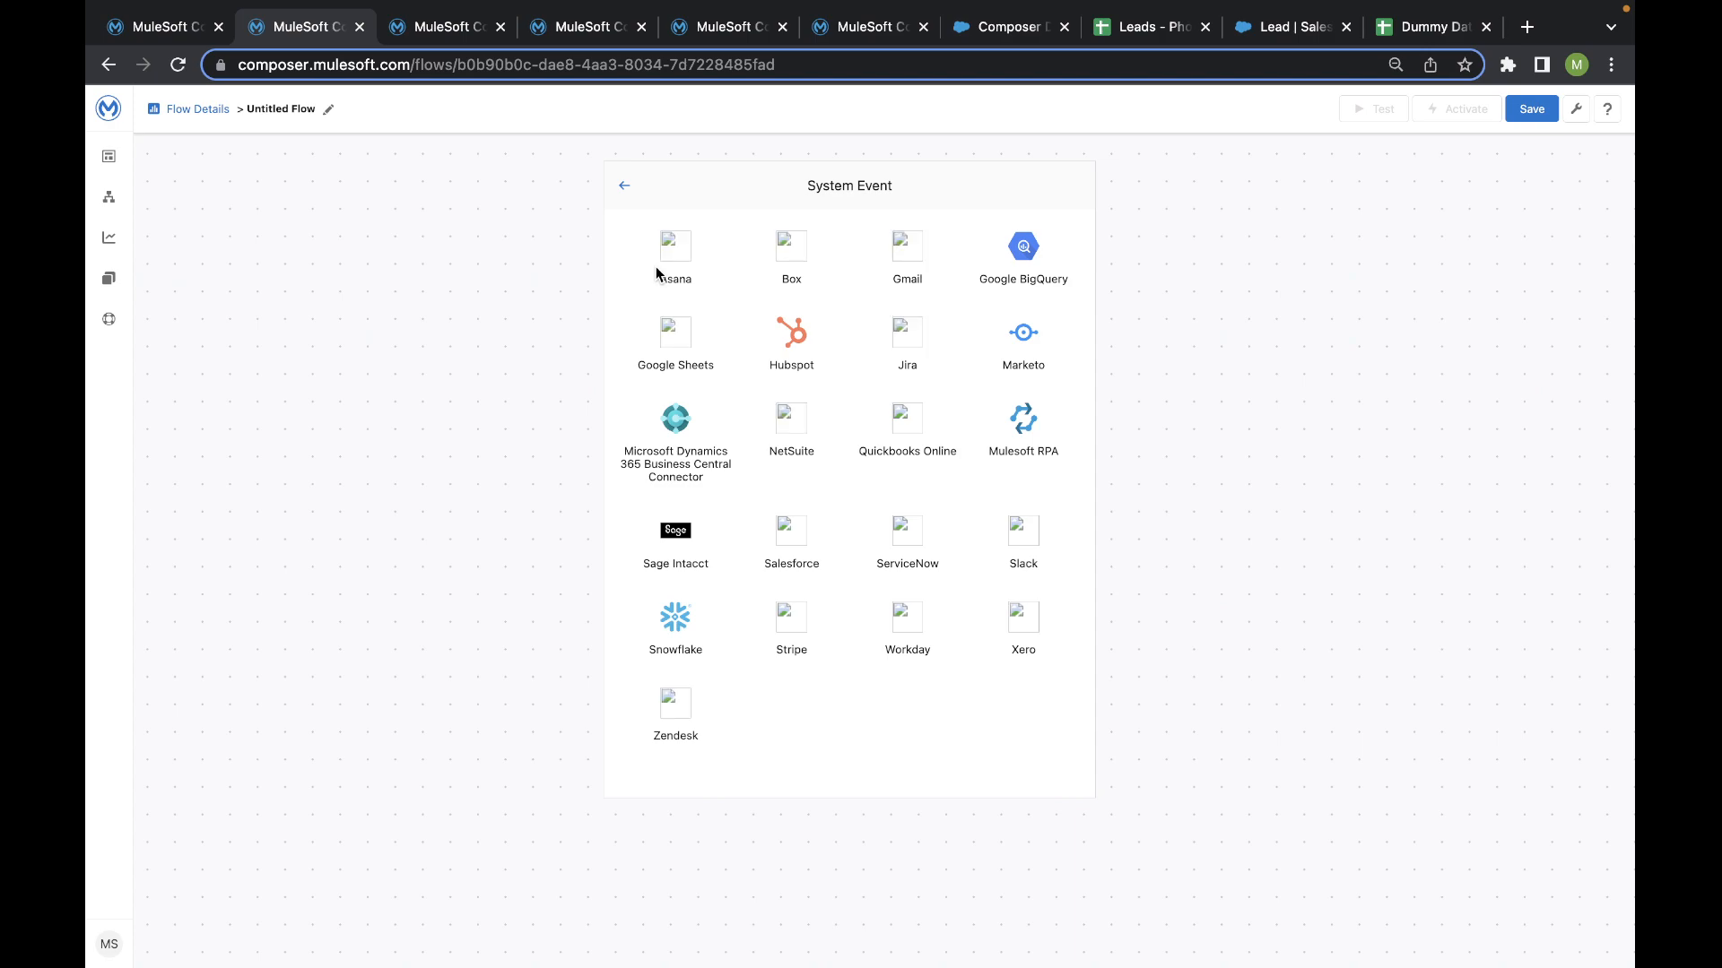
click(178, 70)
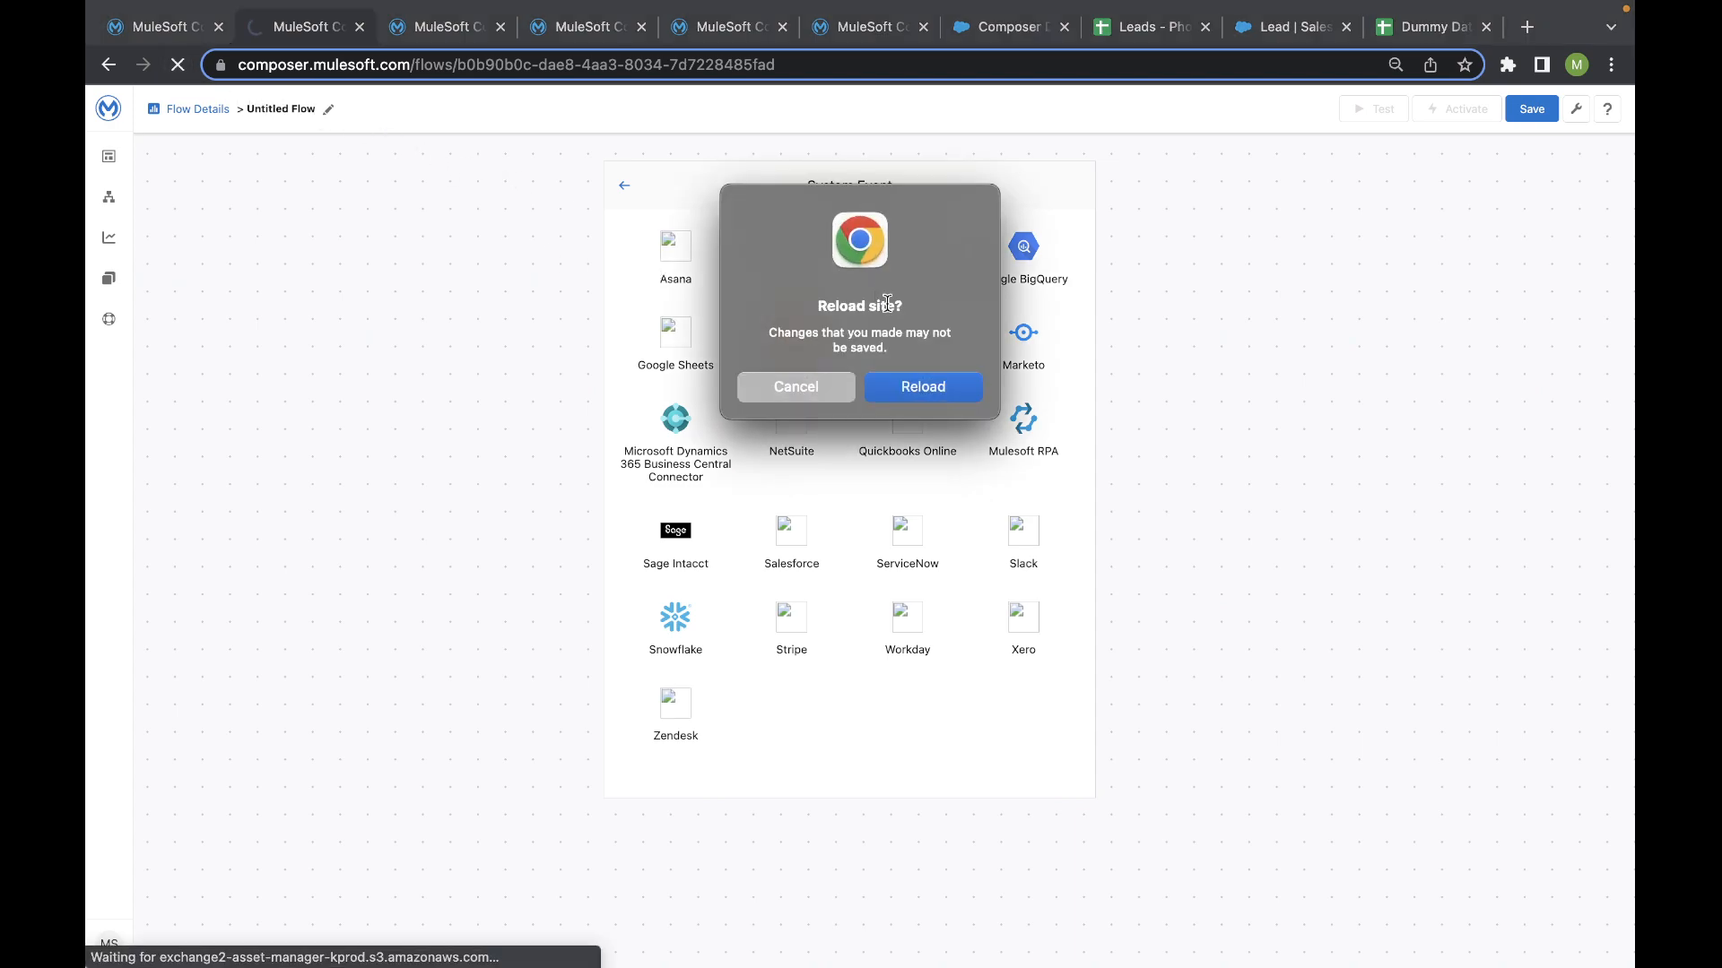
click(910, 388)
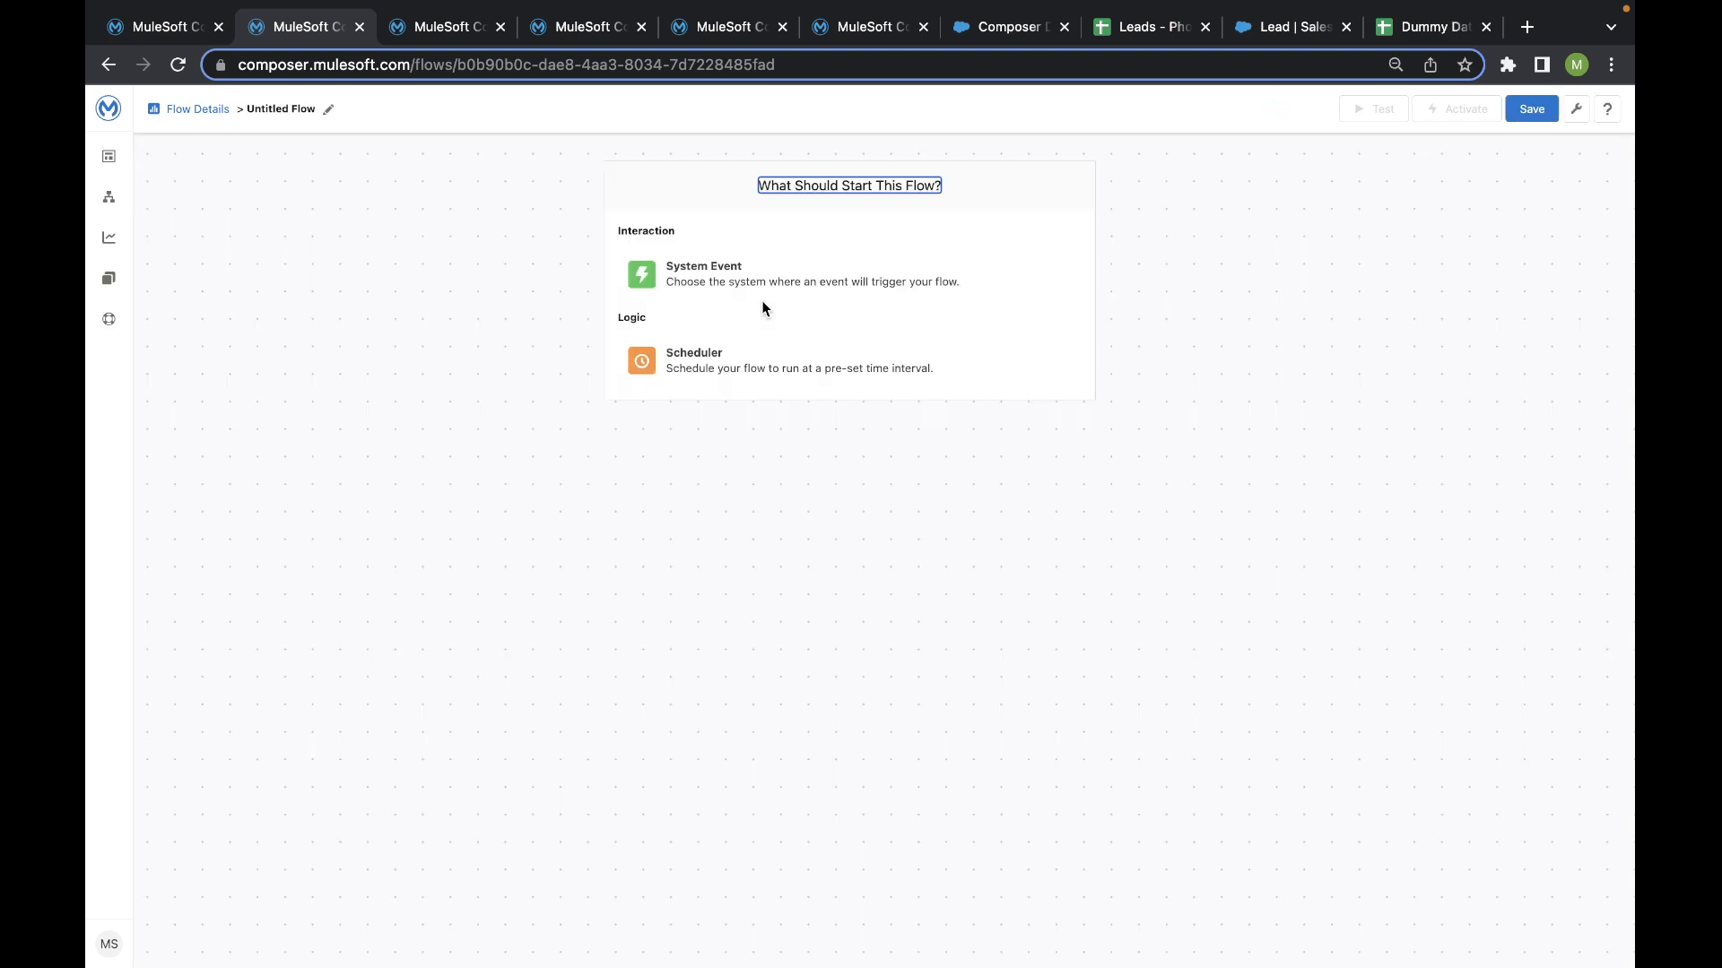
- Choose Google Sheets as the system event that starts the flow
click(757, 273)
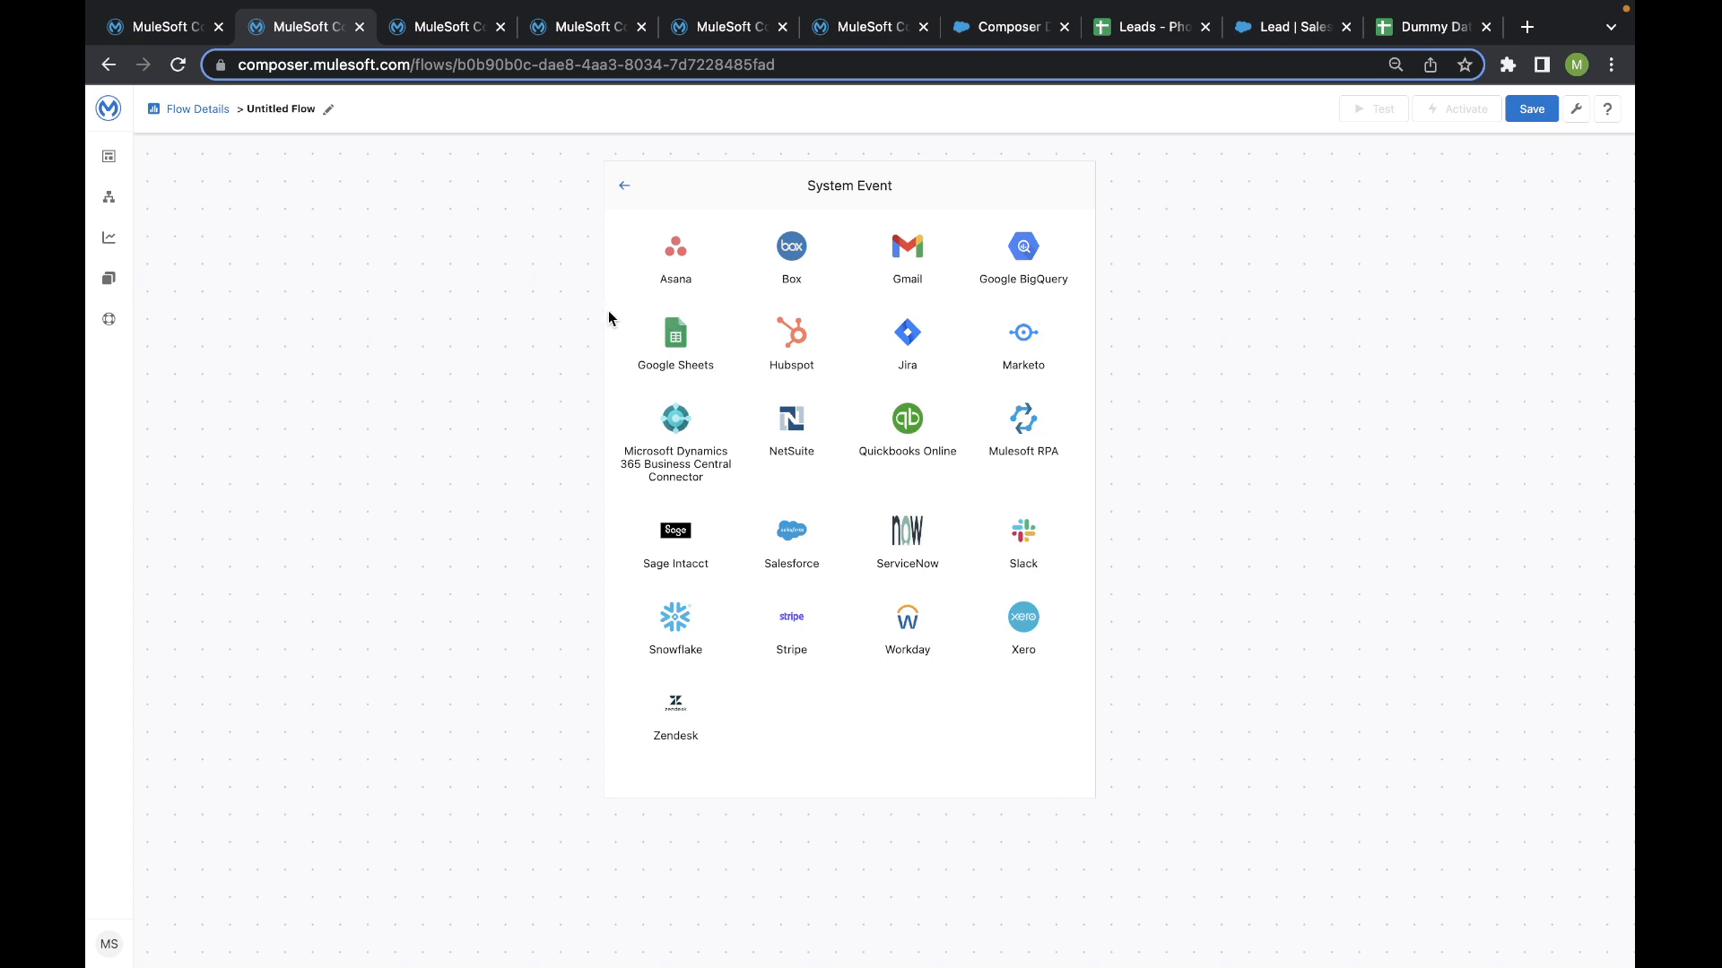
click(669, 330)
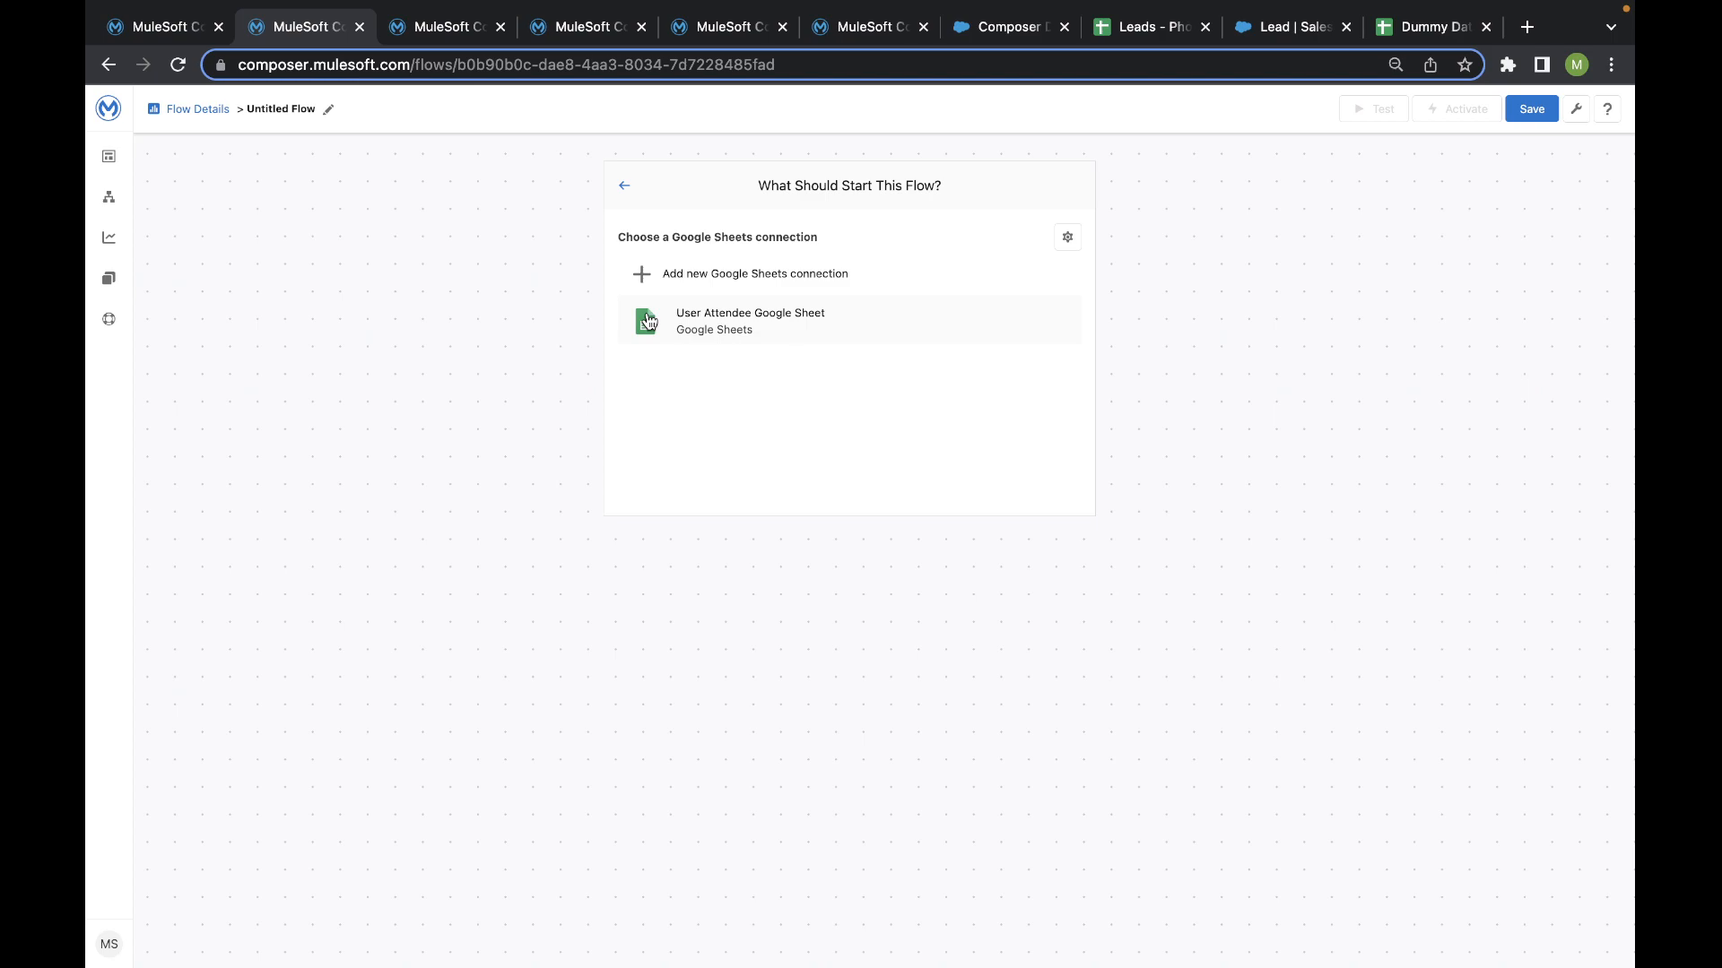
click(747, 272)
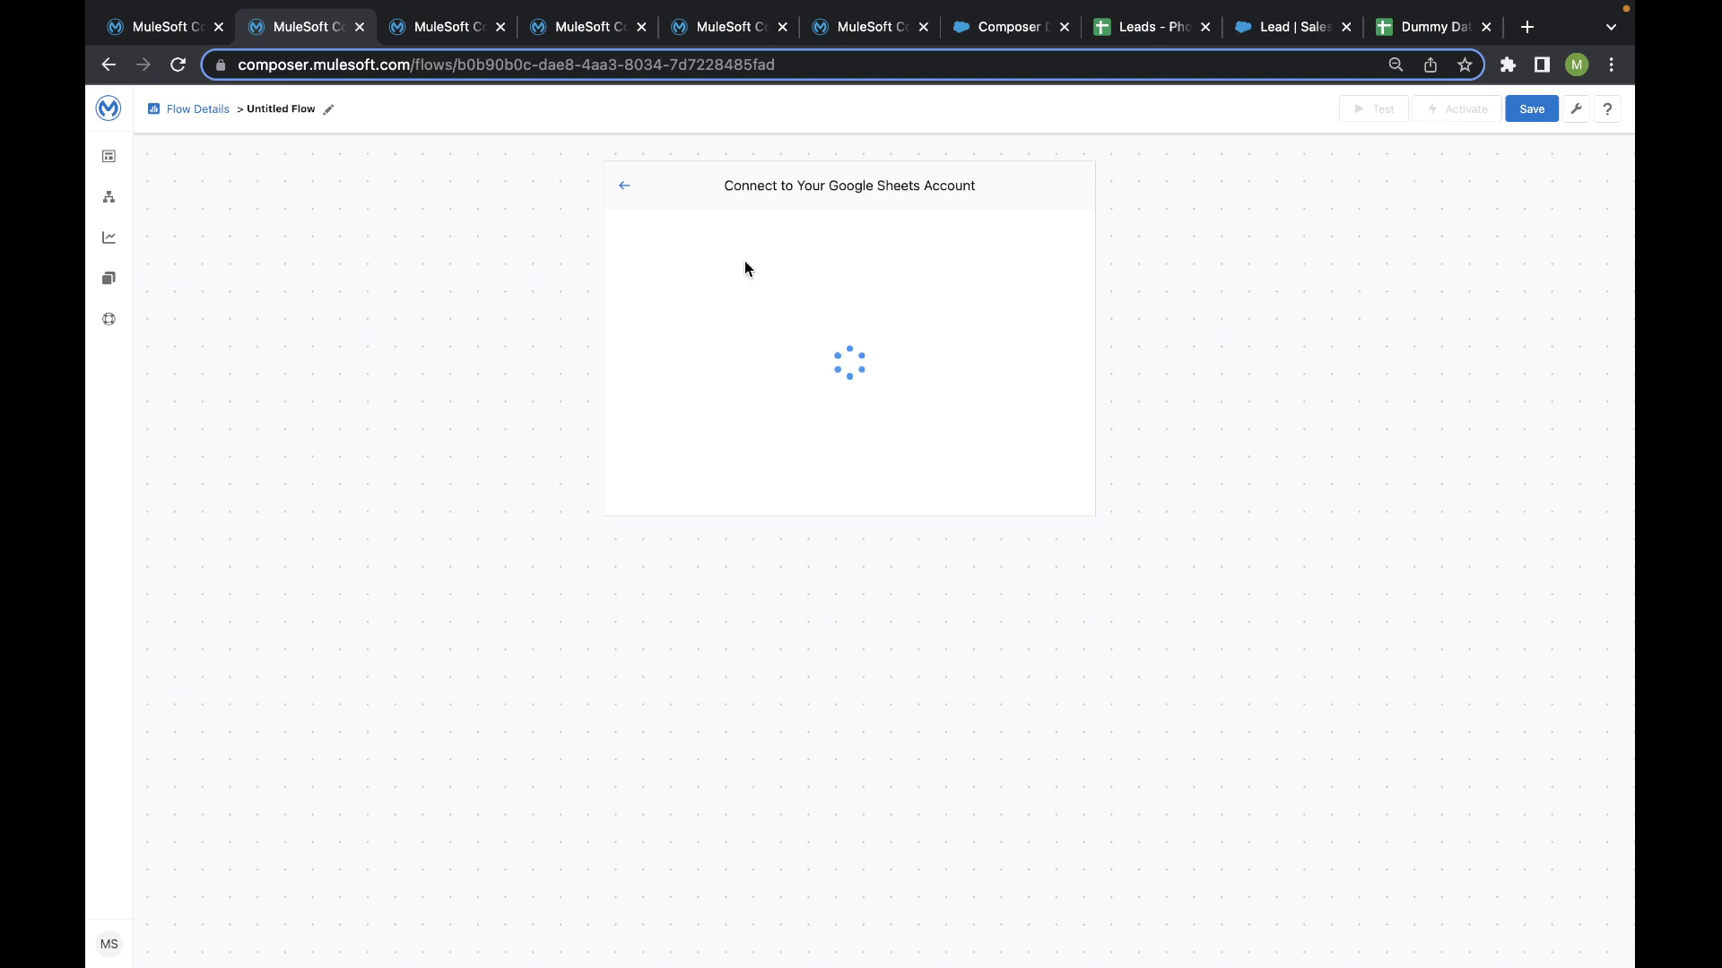
click(744, 257)
text(Dem)
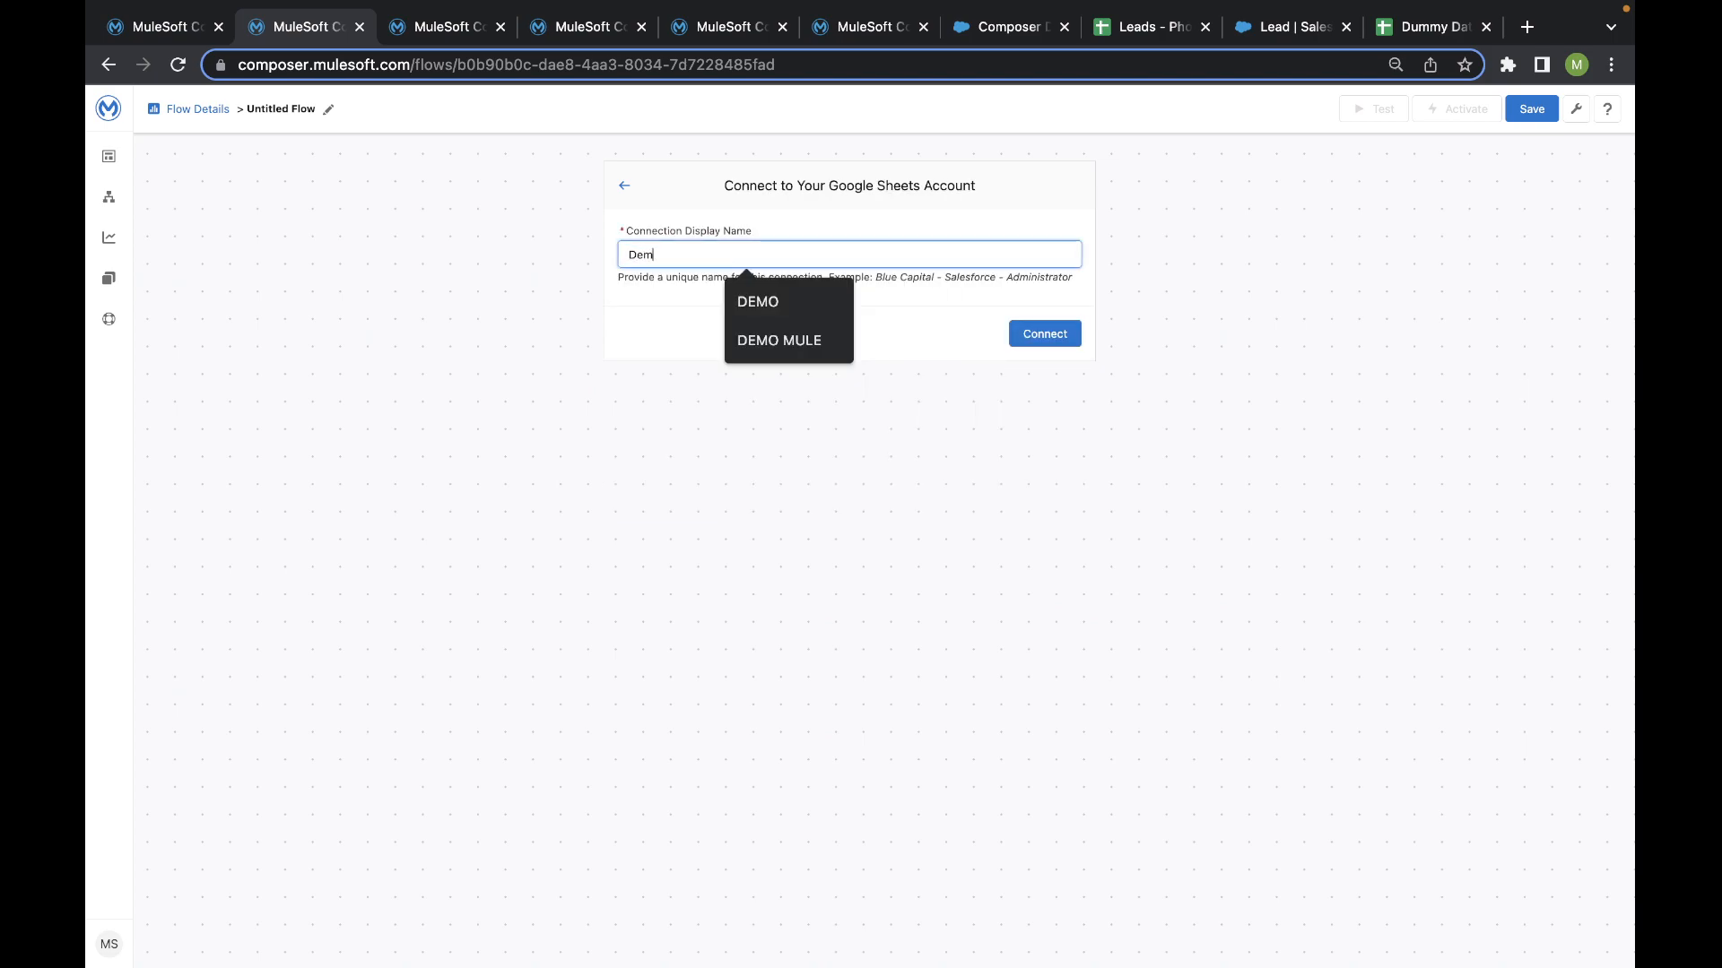
key(BackSpace)
text(mo)
click(964, 370)
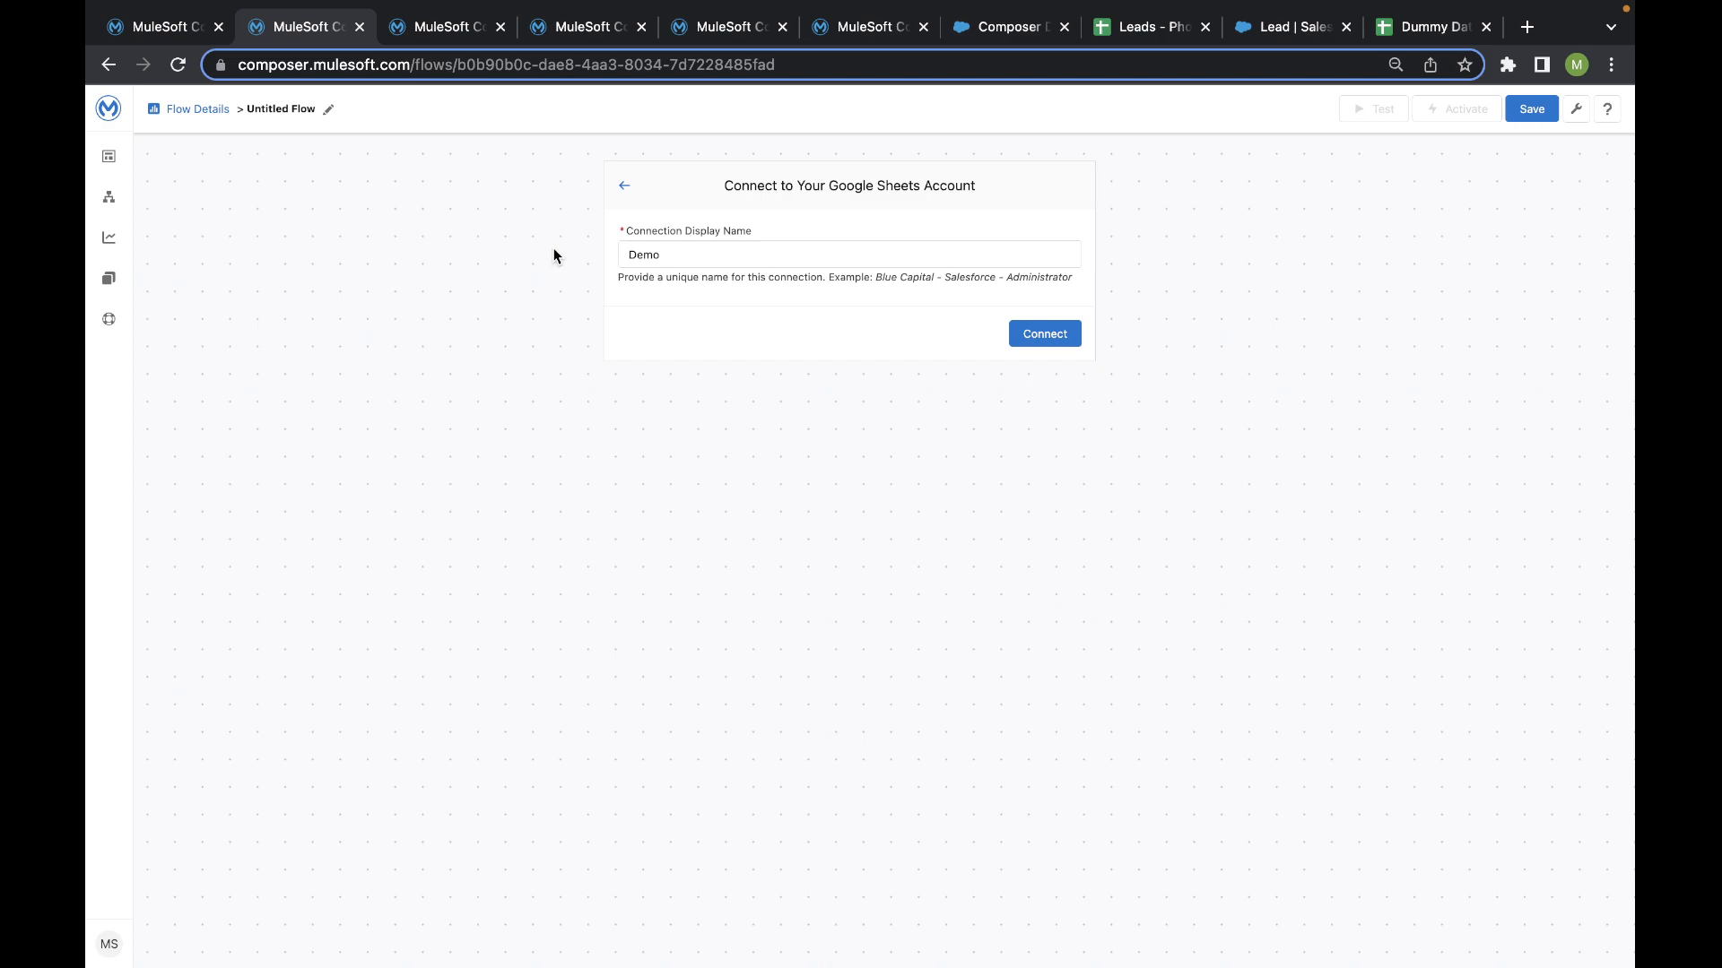
click(621, 188)
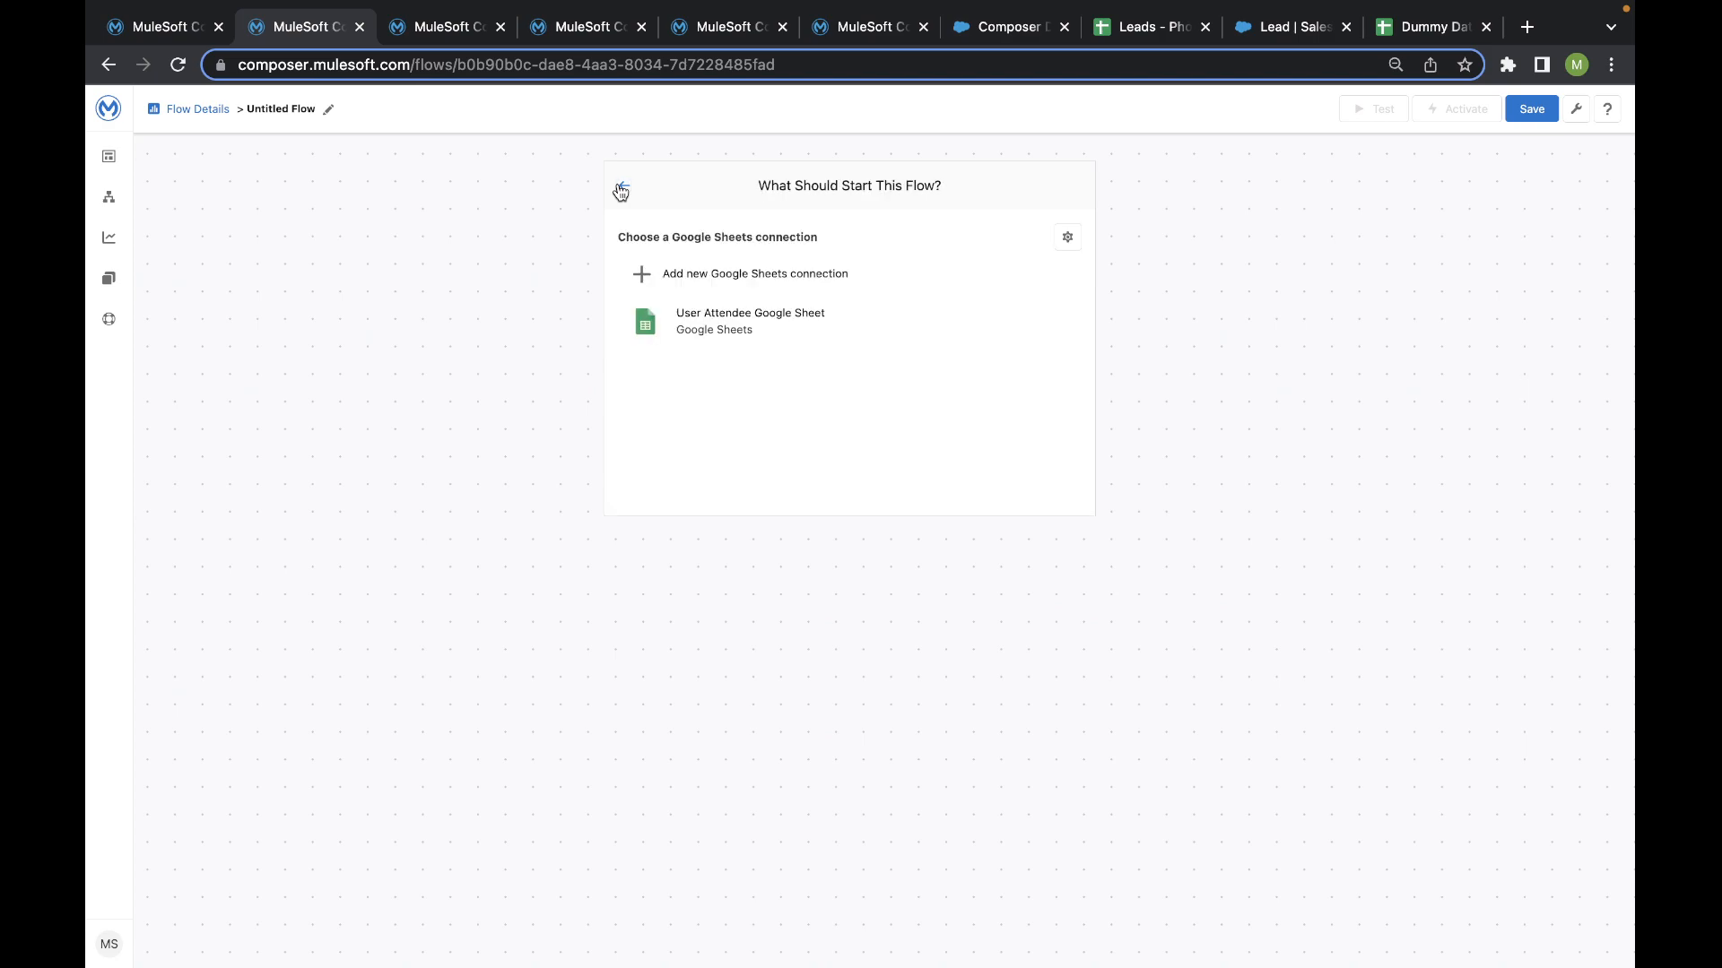
- Use the existing User Attendee Google Sheet connection and set the trigger event to New Row
click(681, 328)
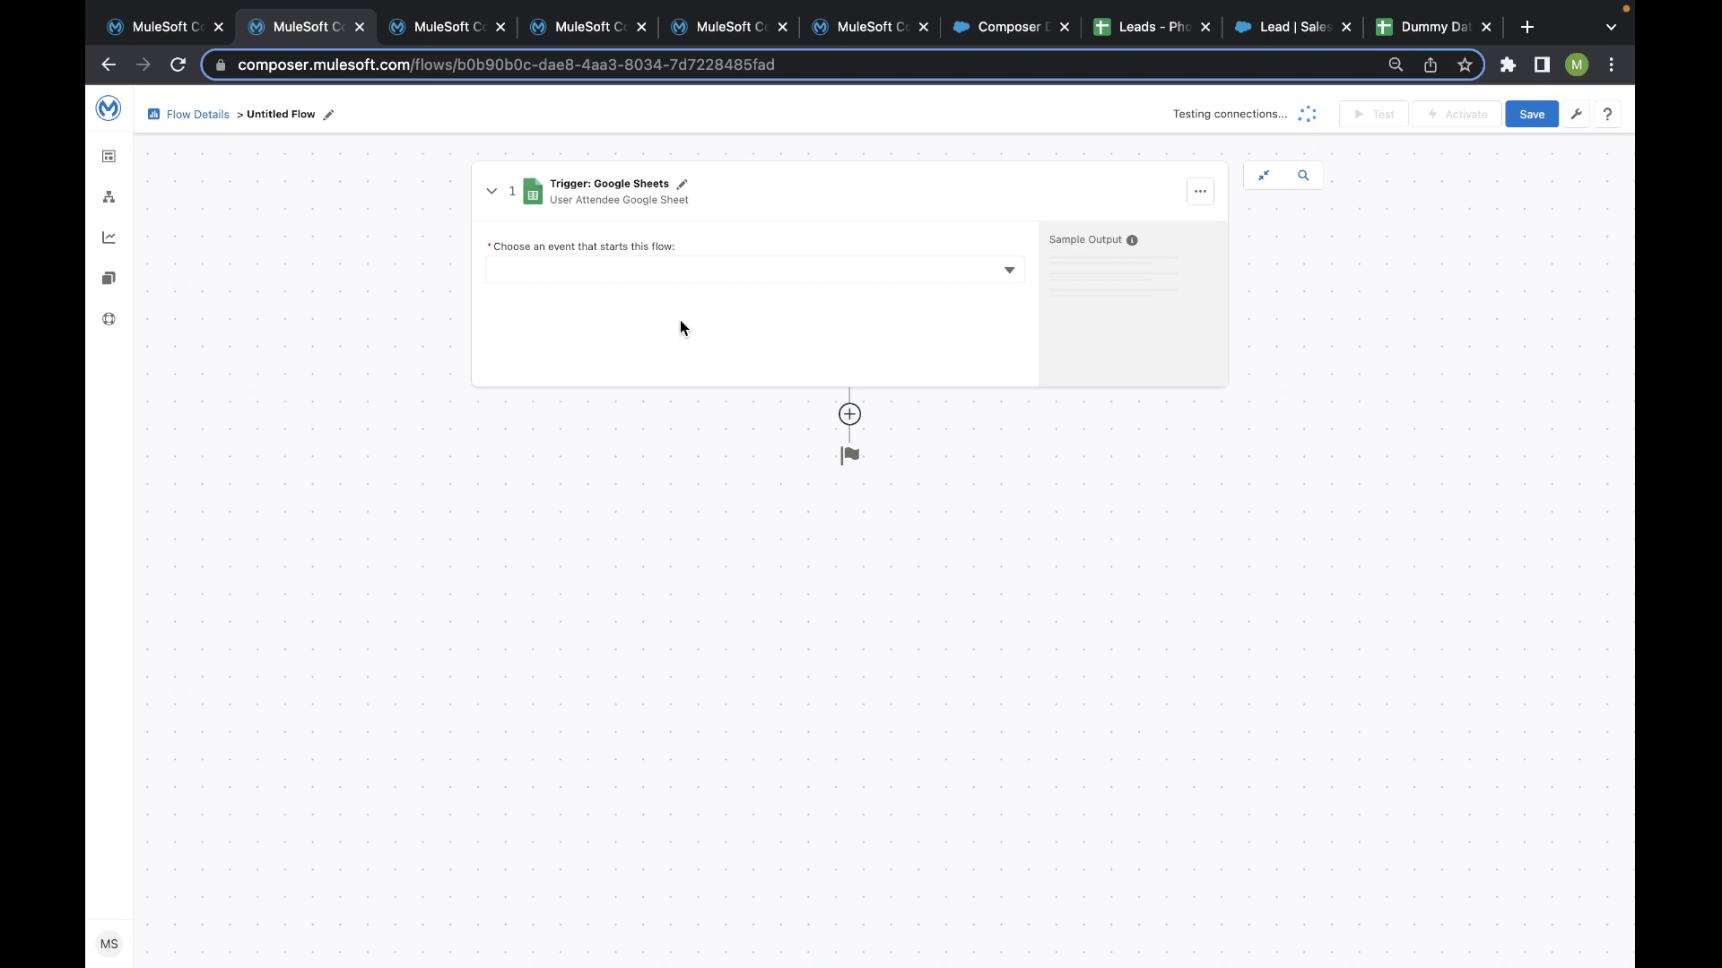
click(723, 278)
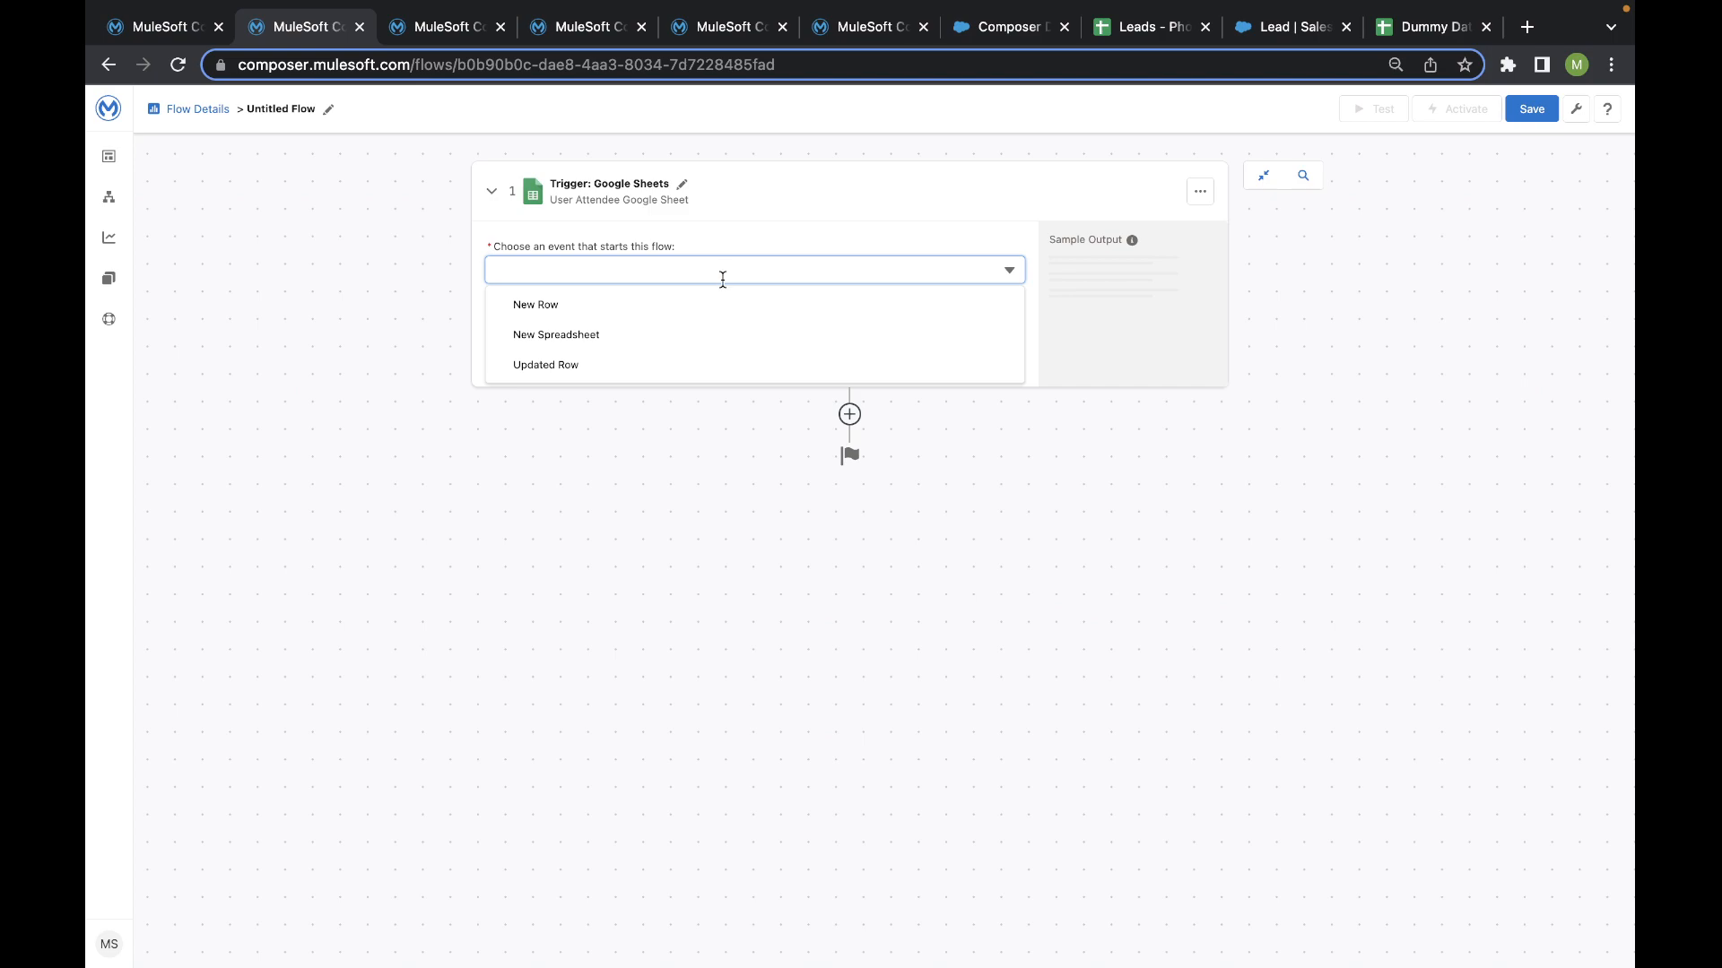
click(543, 305)
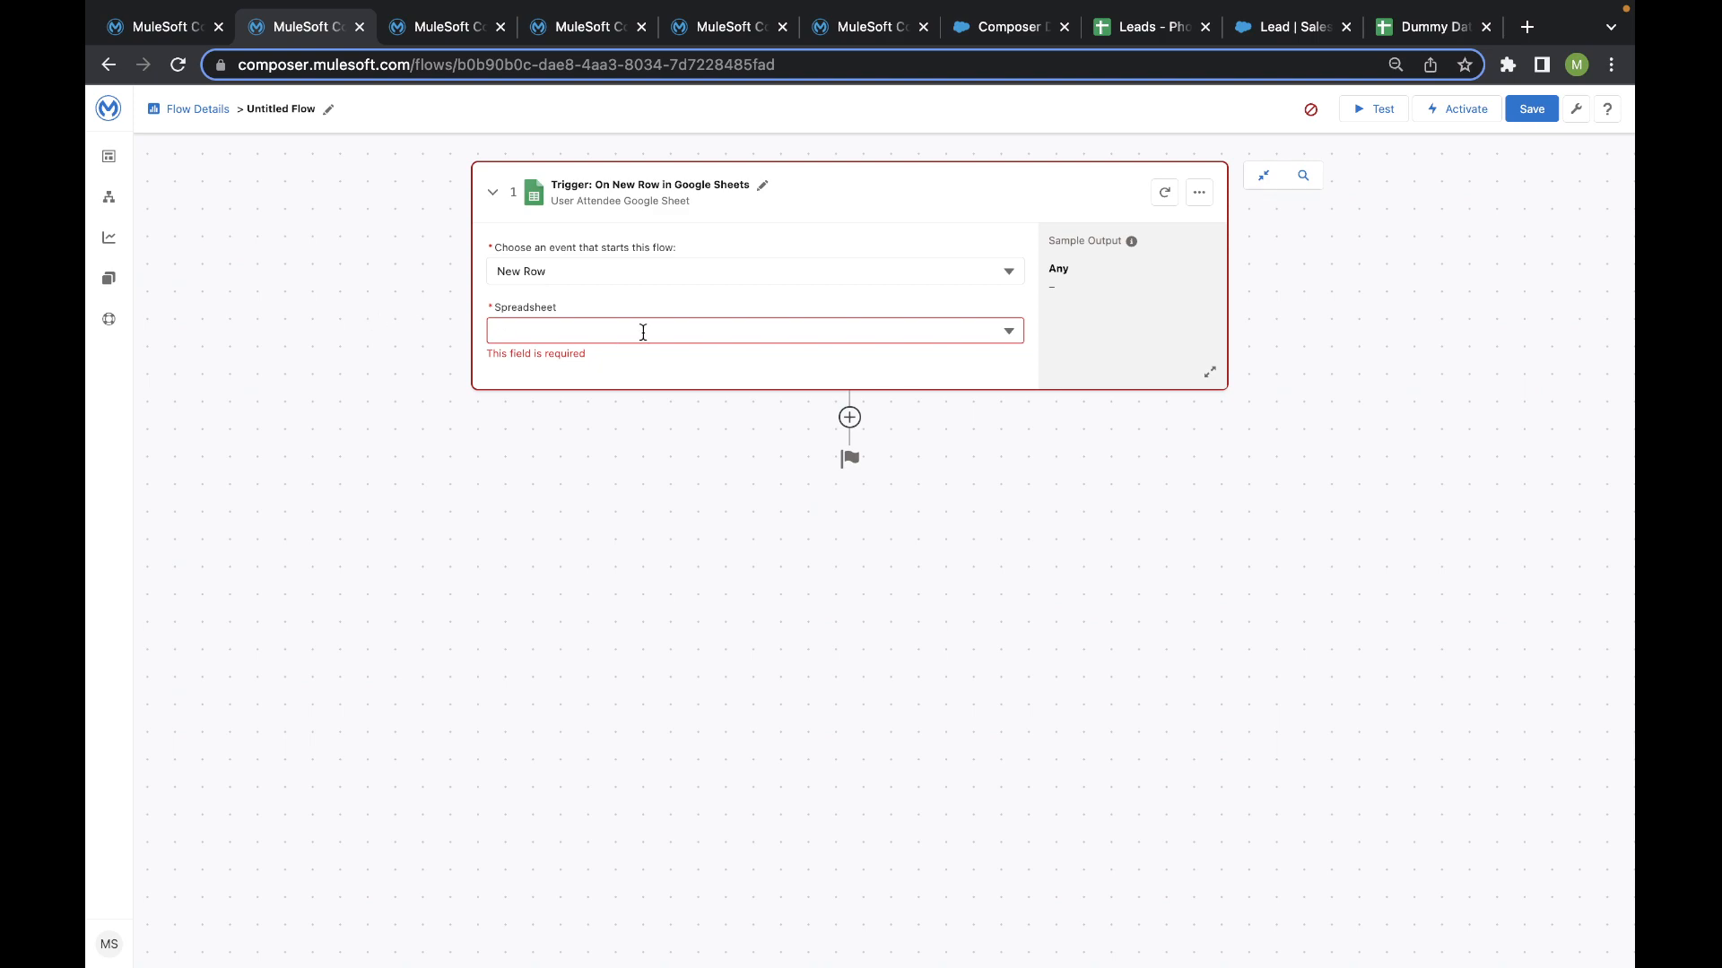
- Set the trigger's spreadsheet to Leads - Phoenix Mall and its worksheet to Sheet1
click(643, 332)
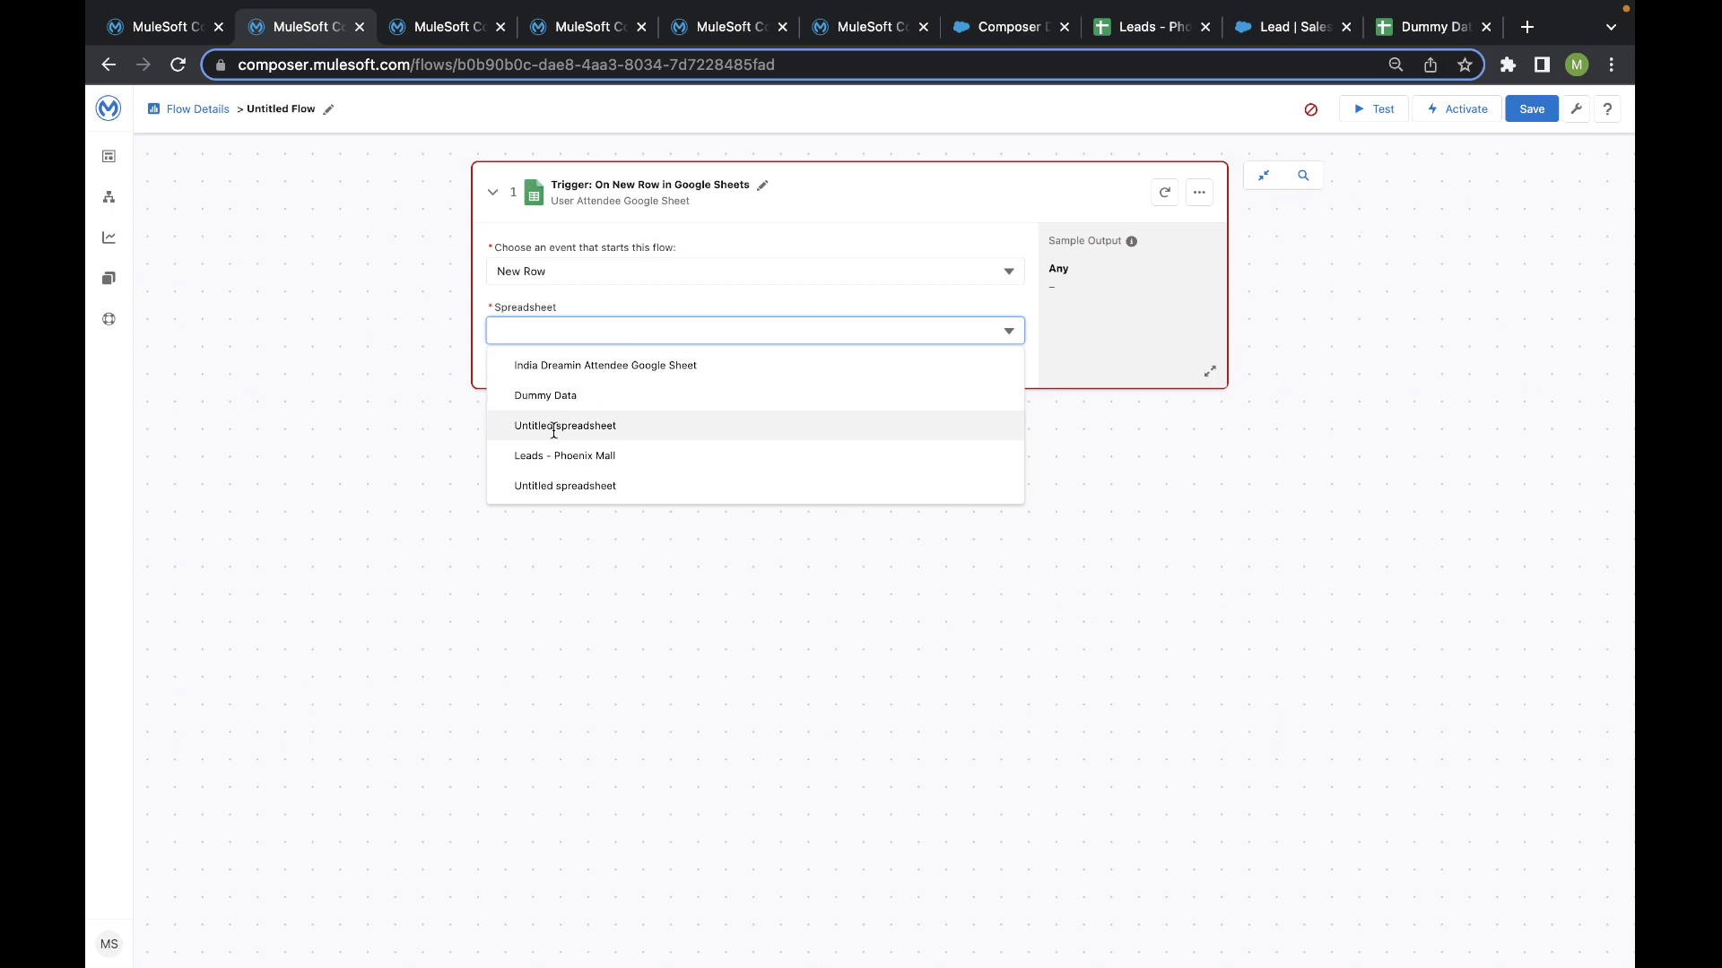
click(547, 457)
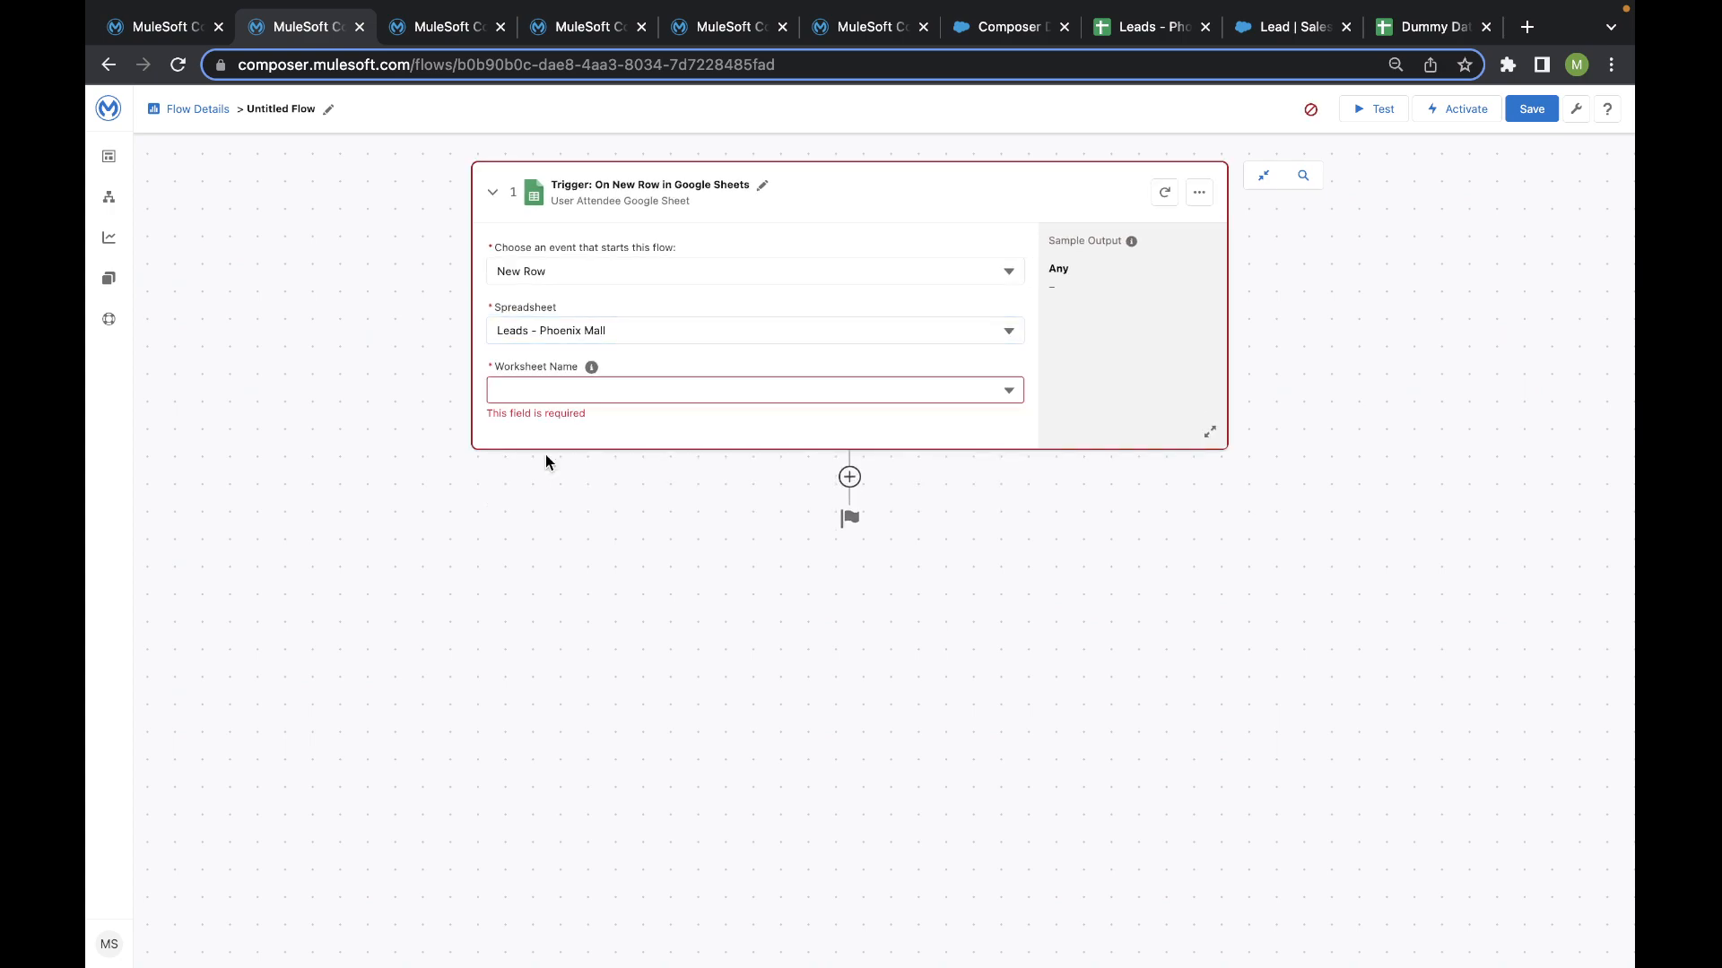
click(544, 394)
click(538, 424)
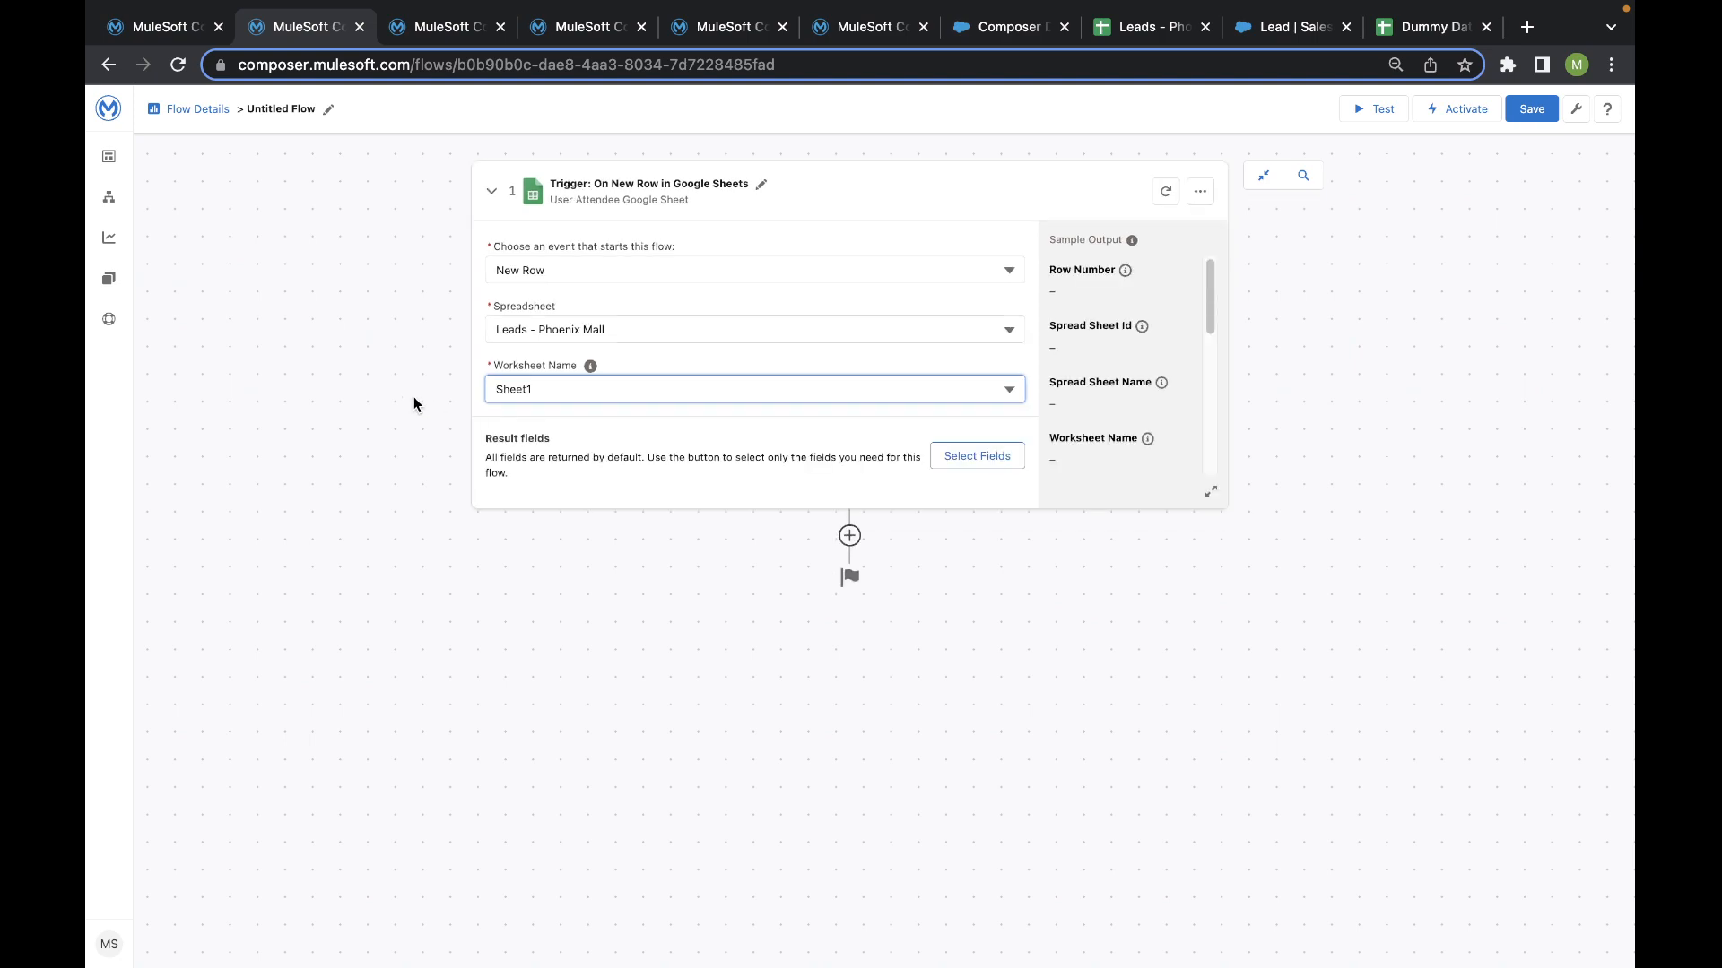
- Review the columns of the Leads - Phoenix Mall spreadsheet and place its browser tab directly after the flow's tab
click(1134, 30)
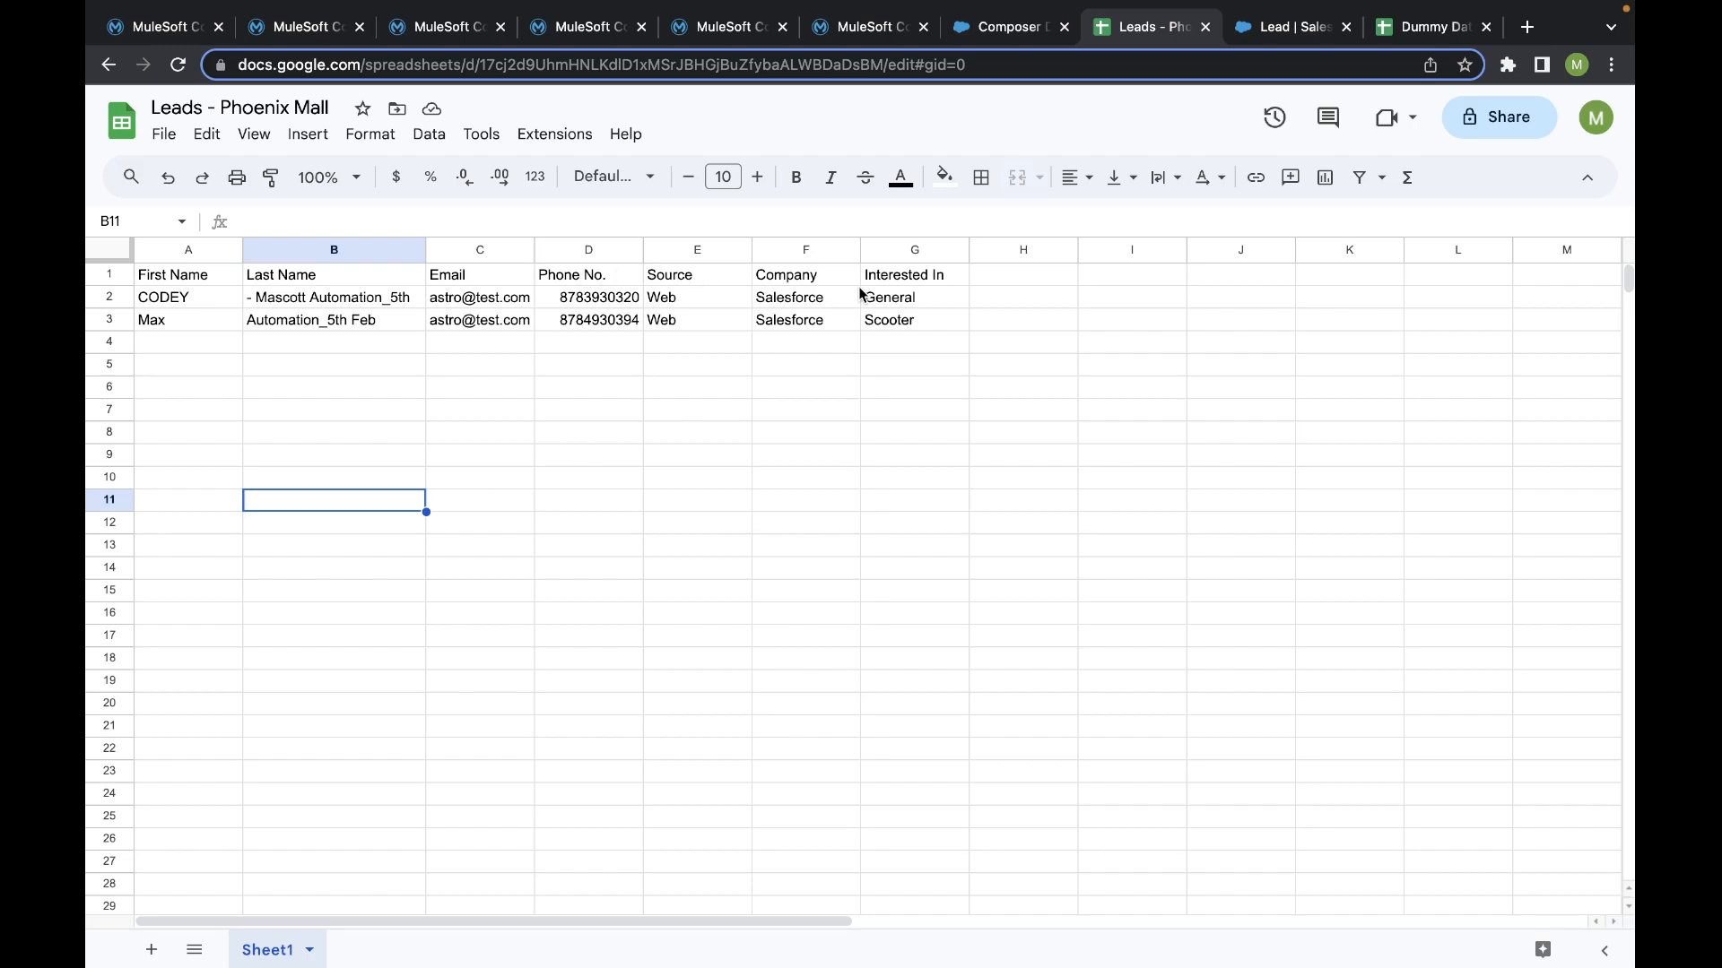
click(425, 36)
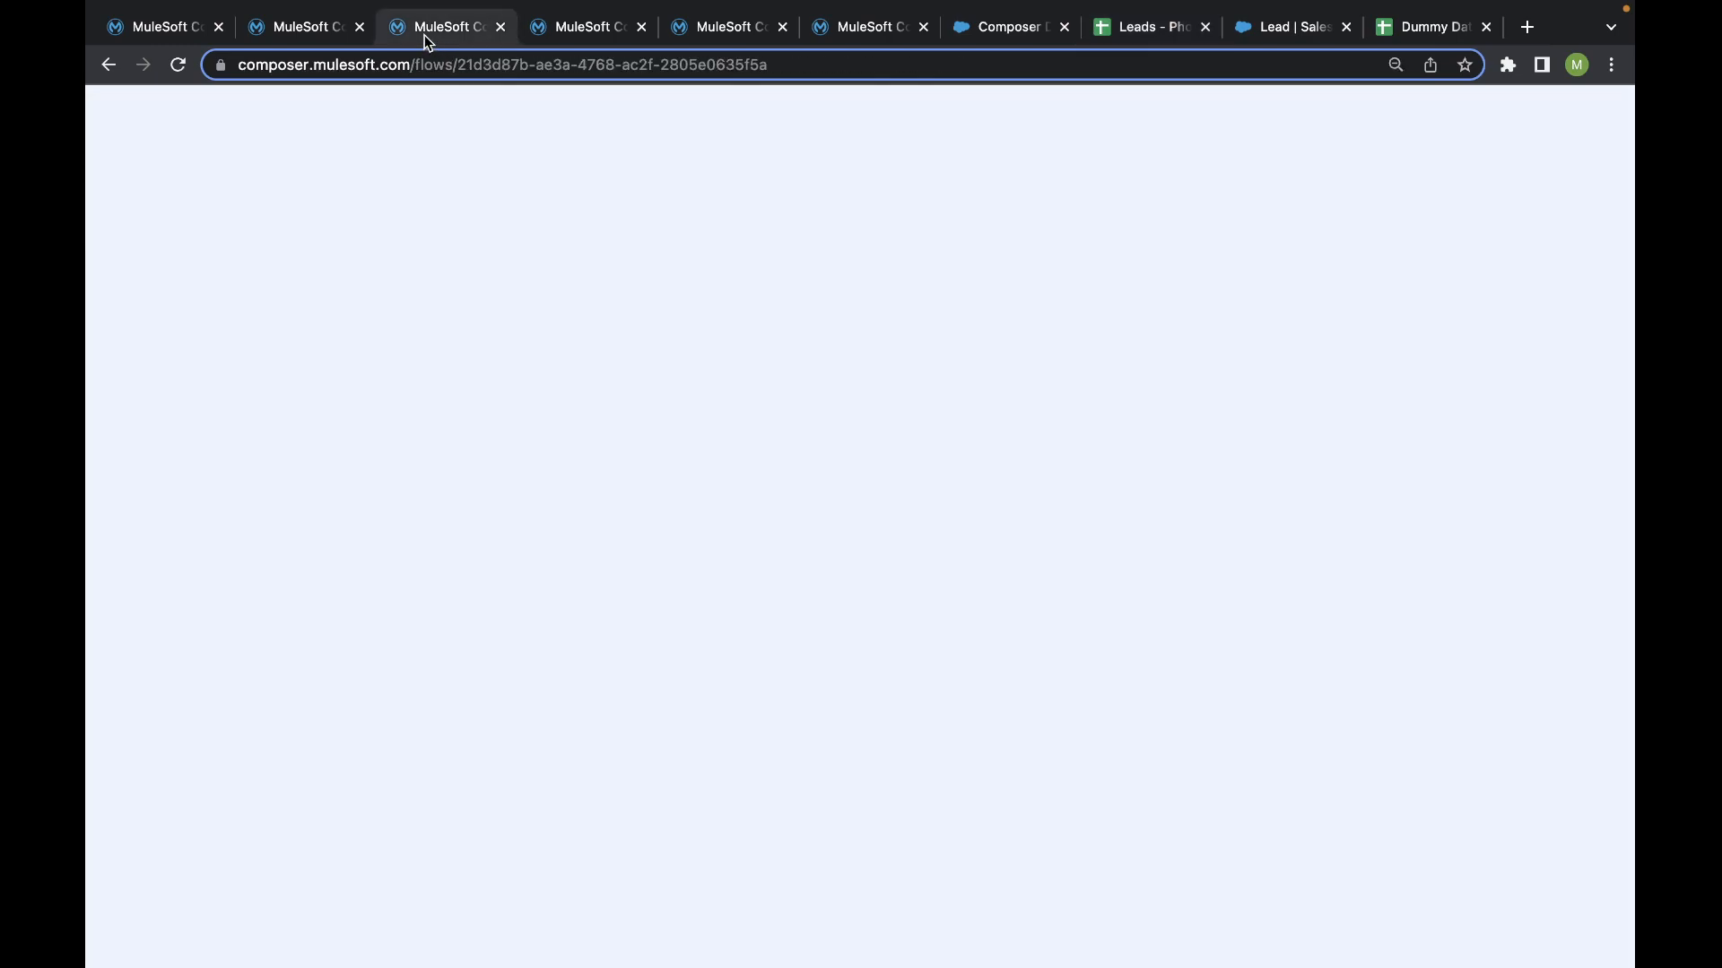
click(307, 28)
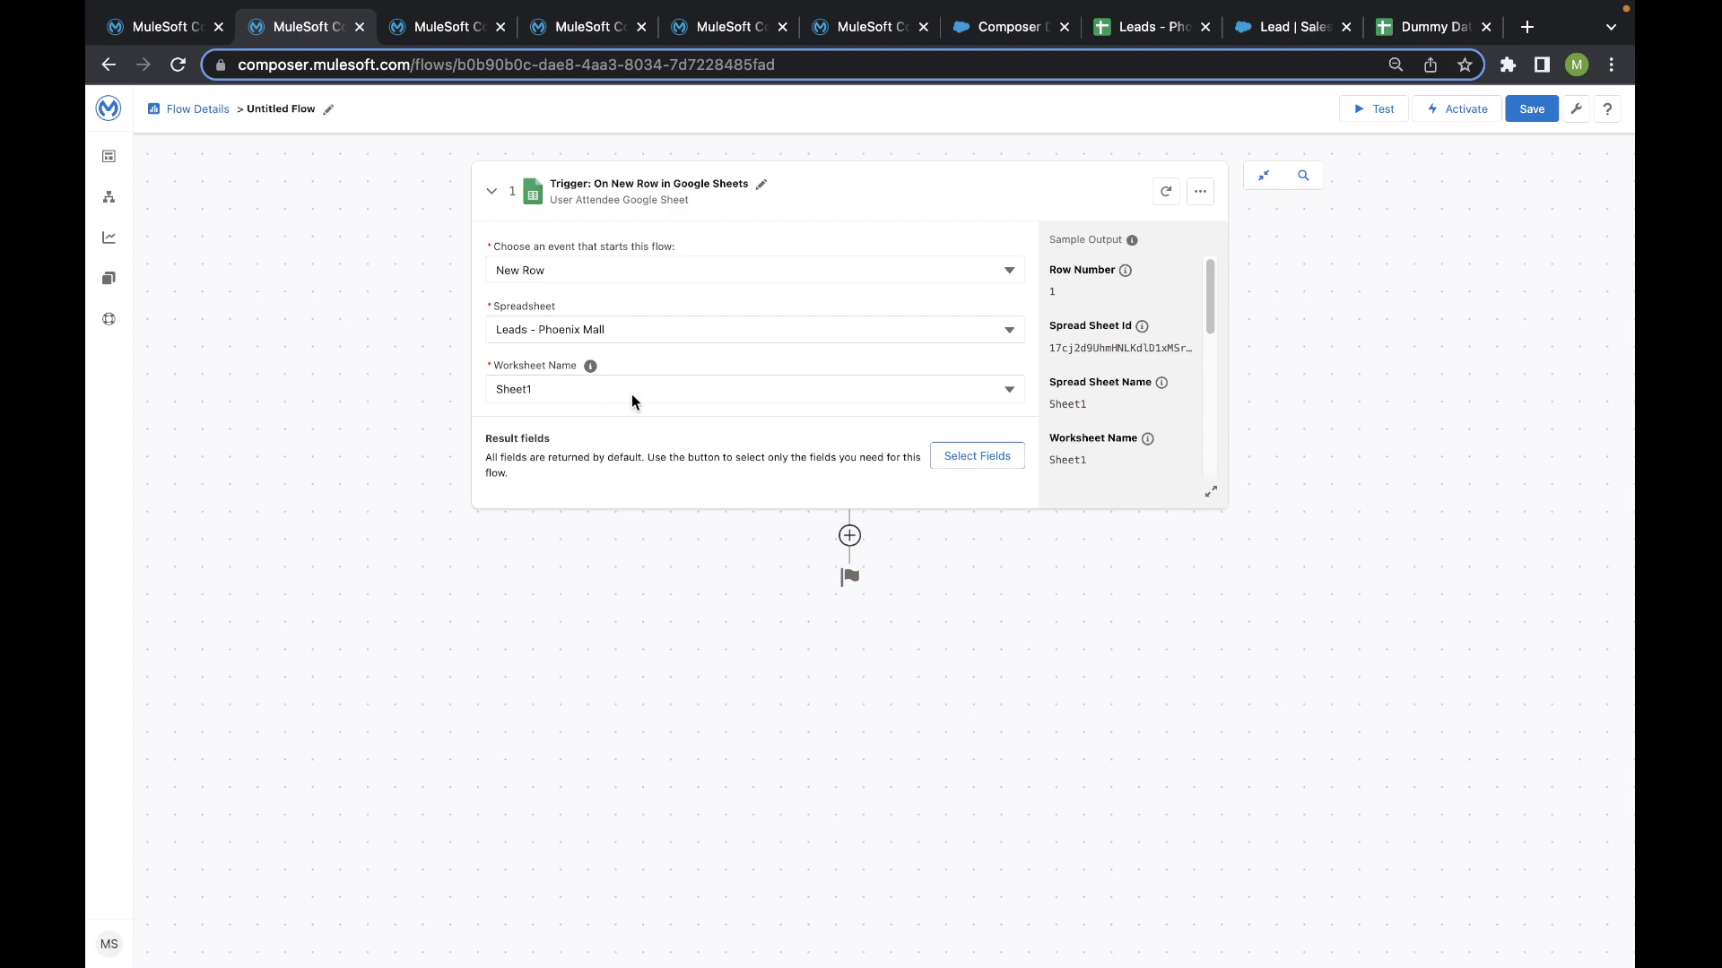
click(1040, 32)
drag(1040, 34, 448, 31)
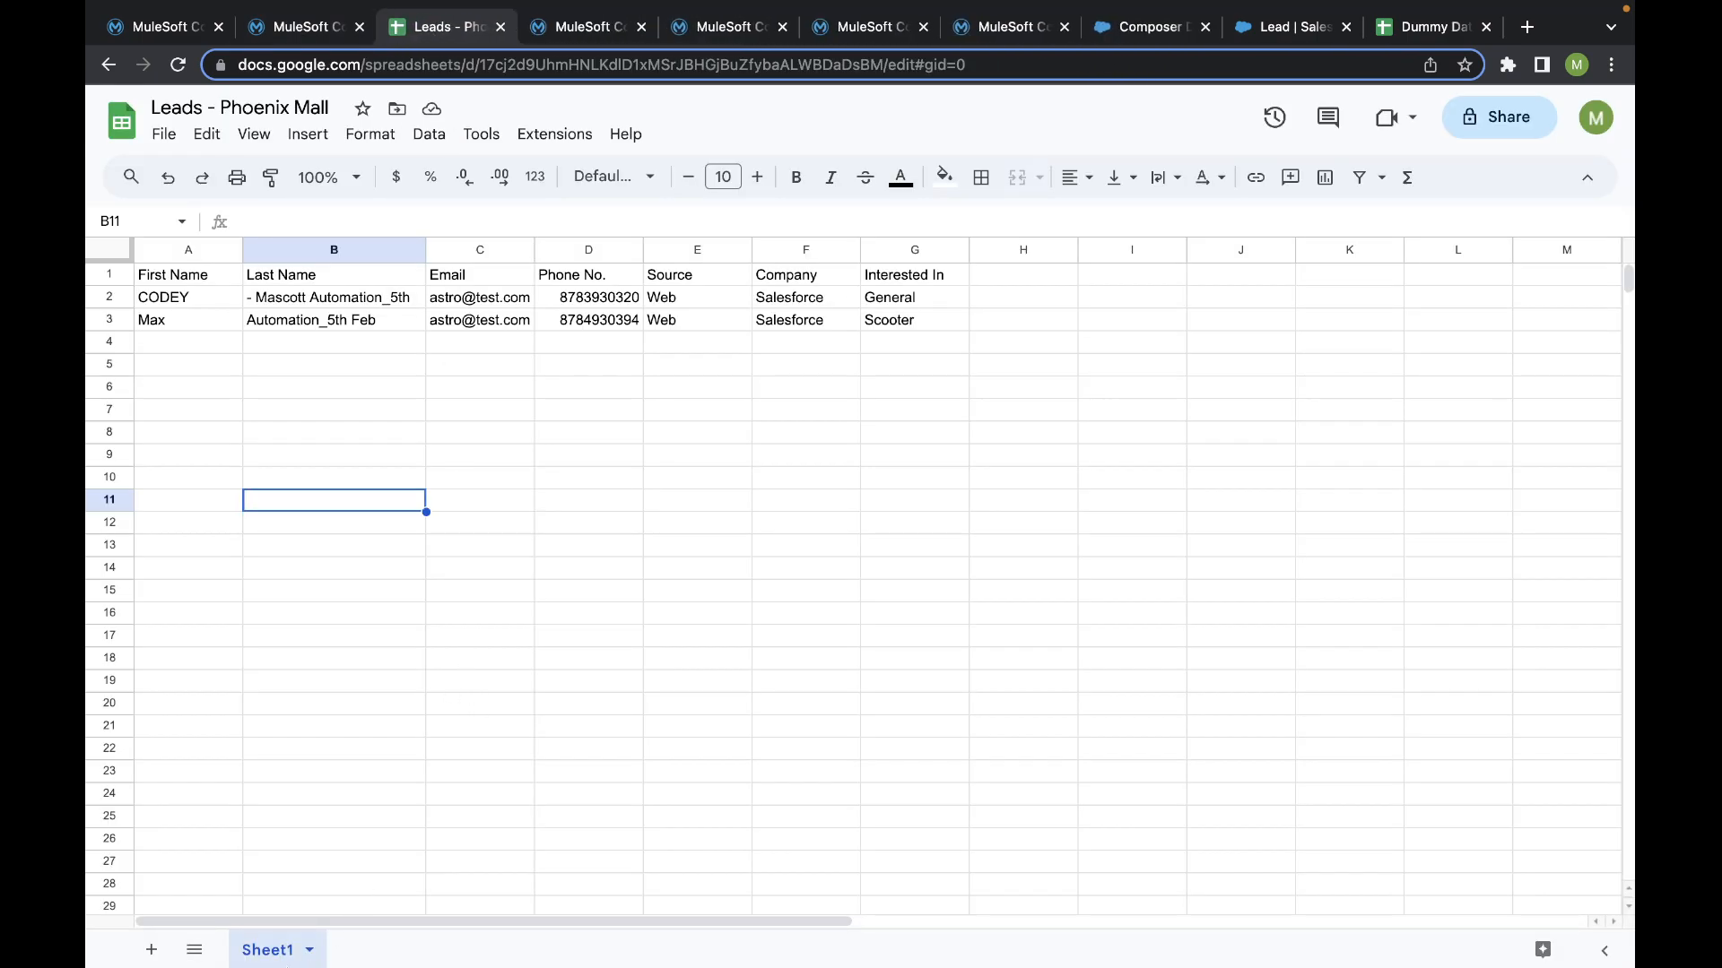
click(307, 27)
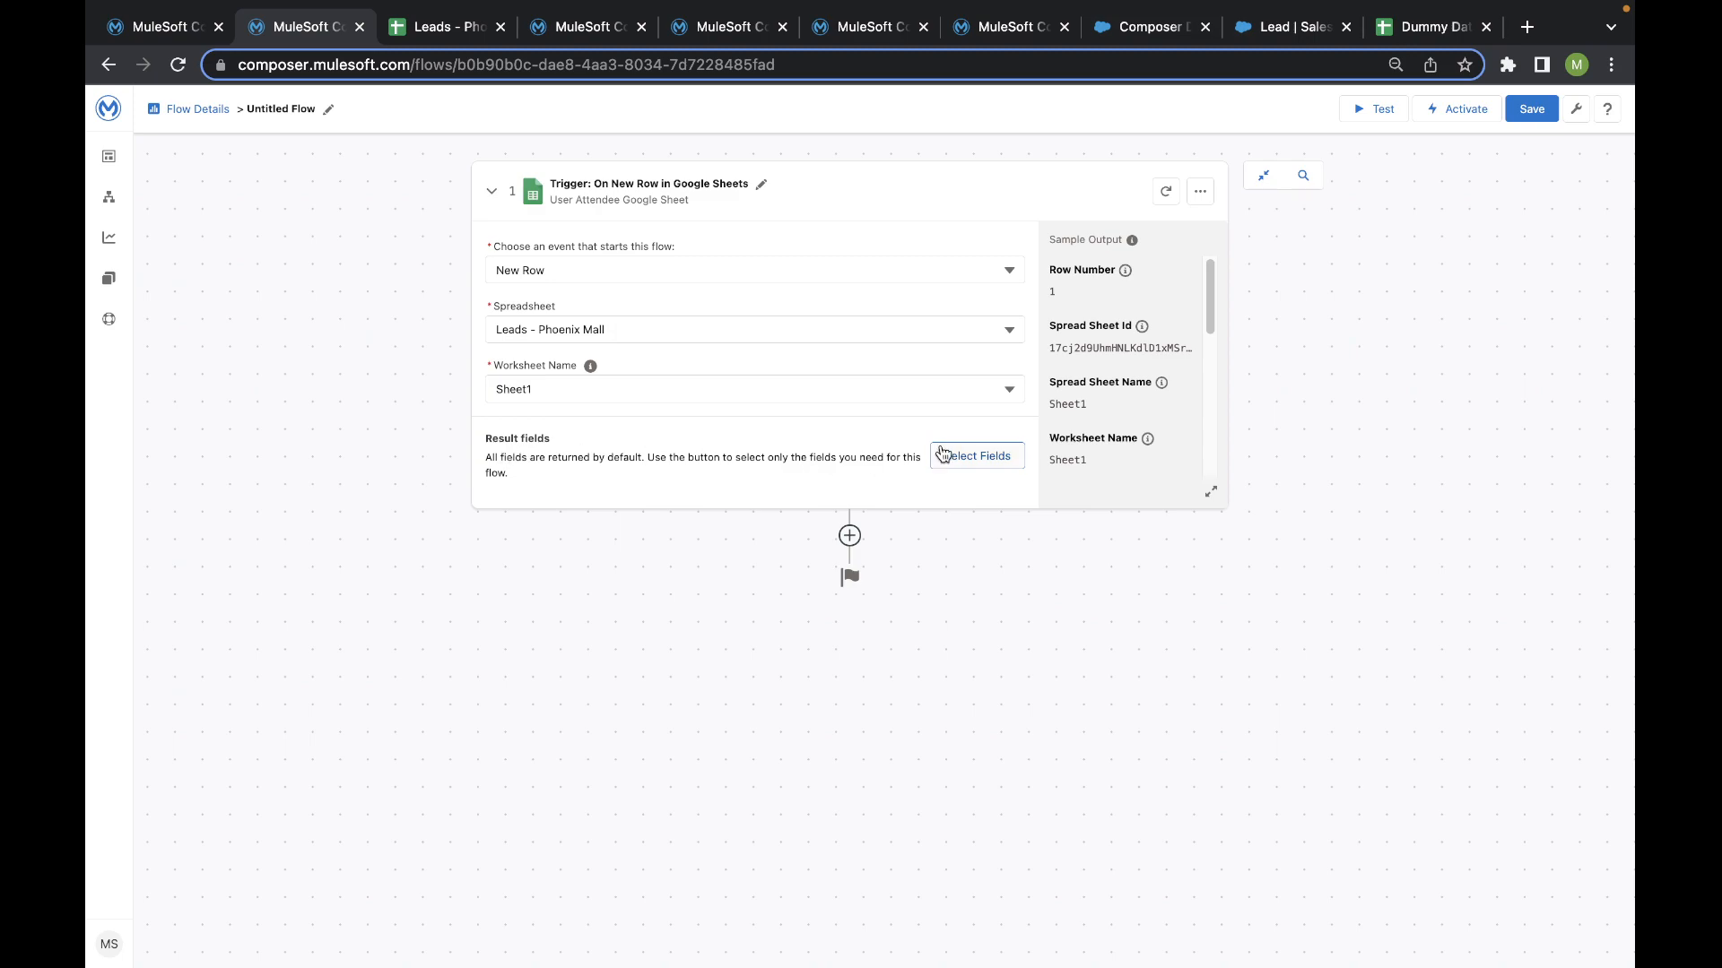
- Limit the trigger's result fields to Company, Email, First Name, Interested in, Last Name, Phone No. and Source
click(961, 468)
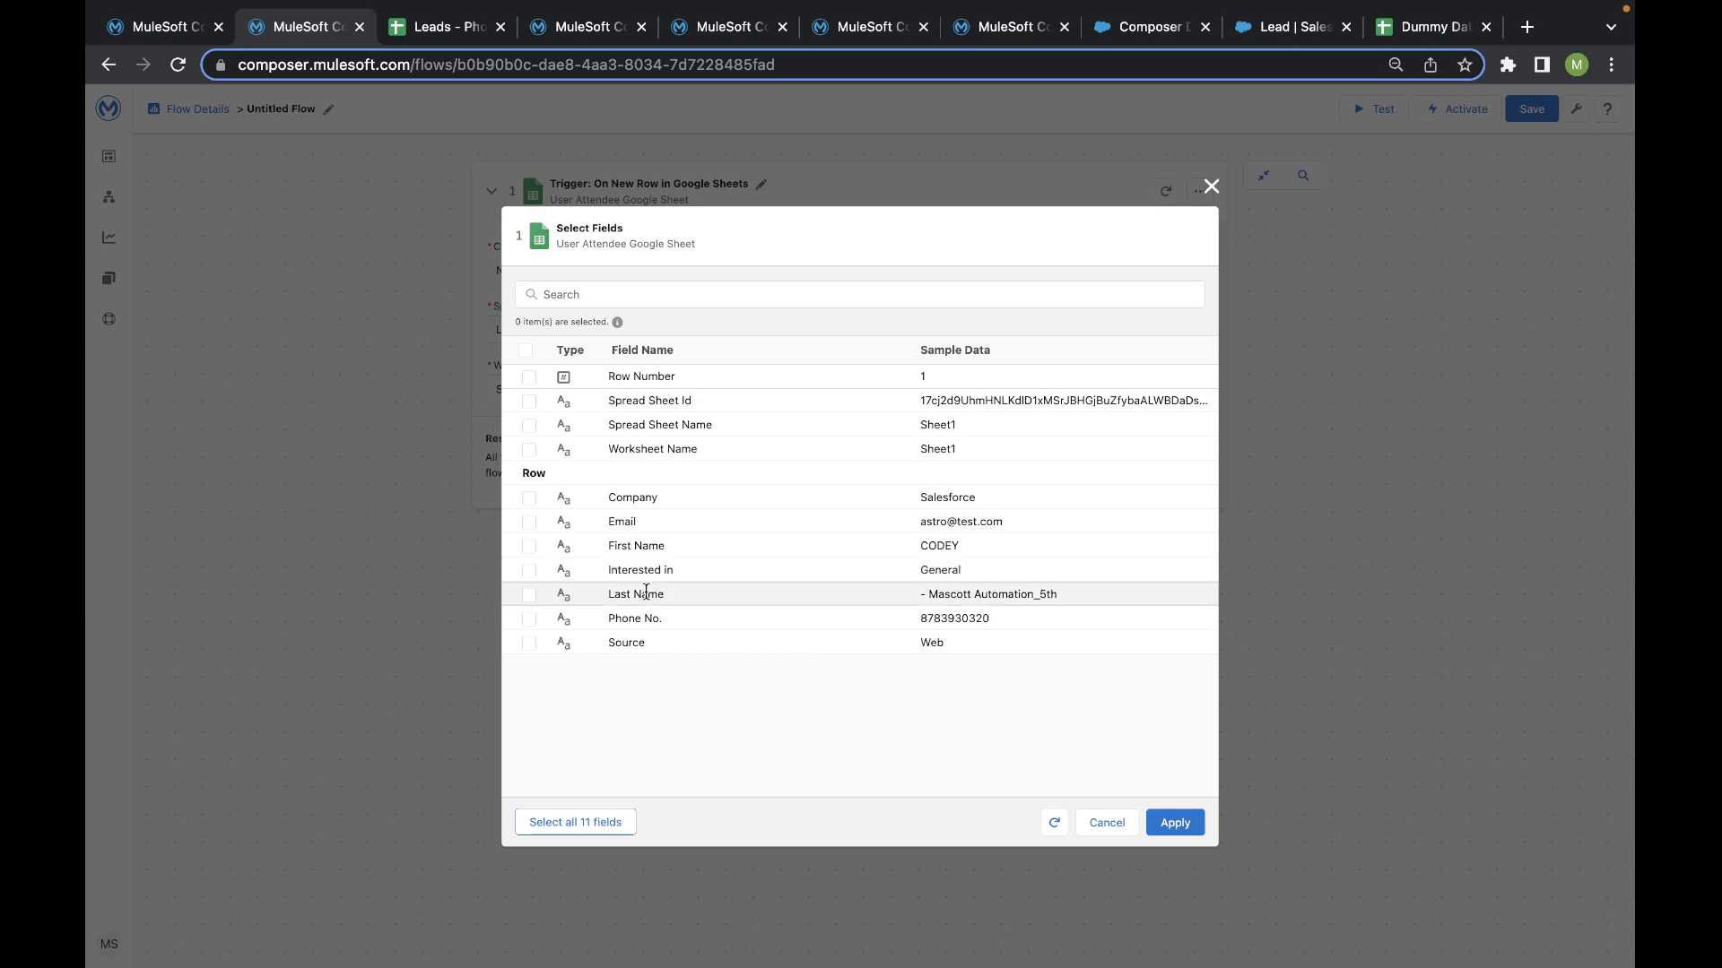
click(417, 27)
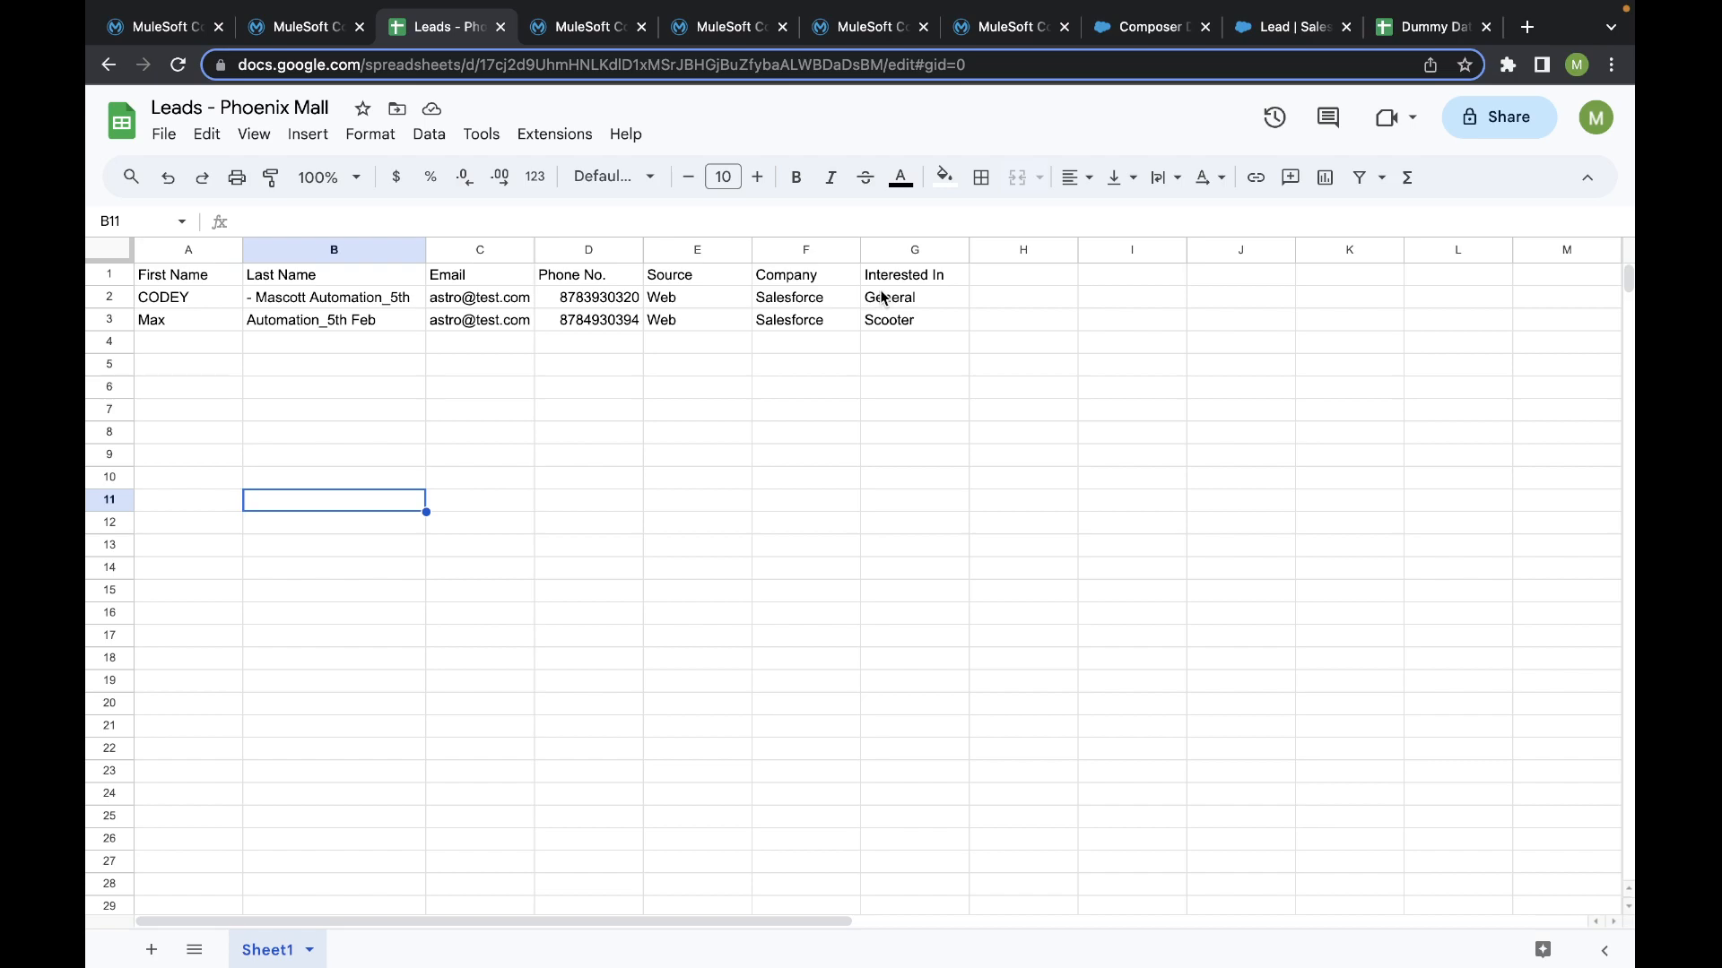
click(296, 26)
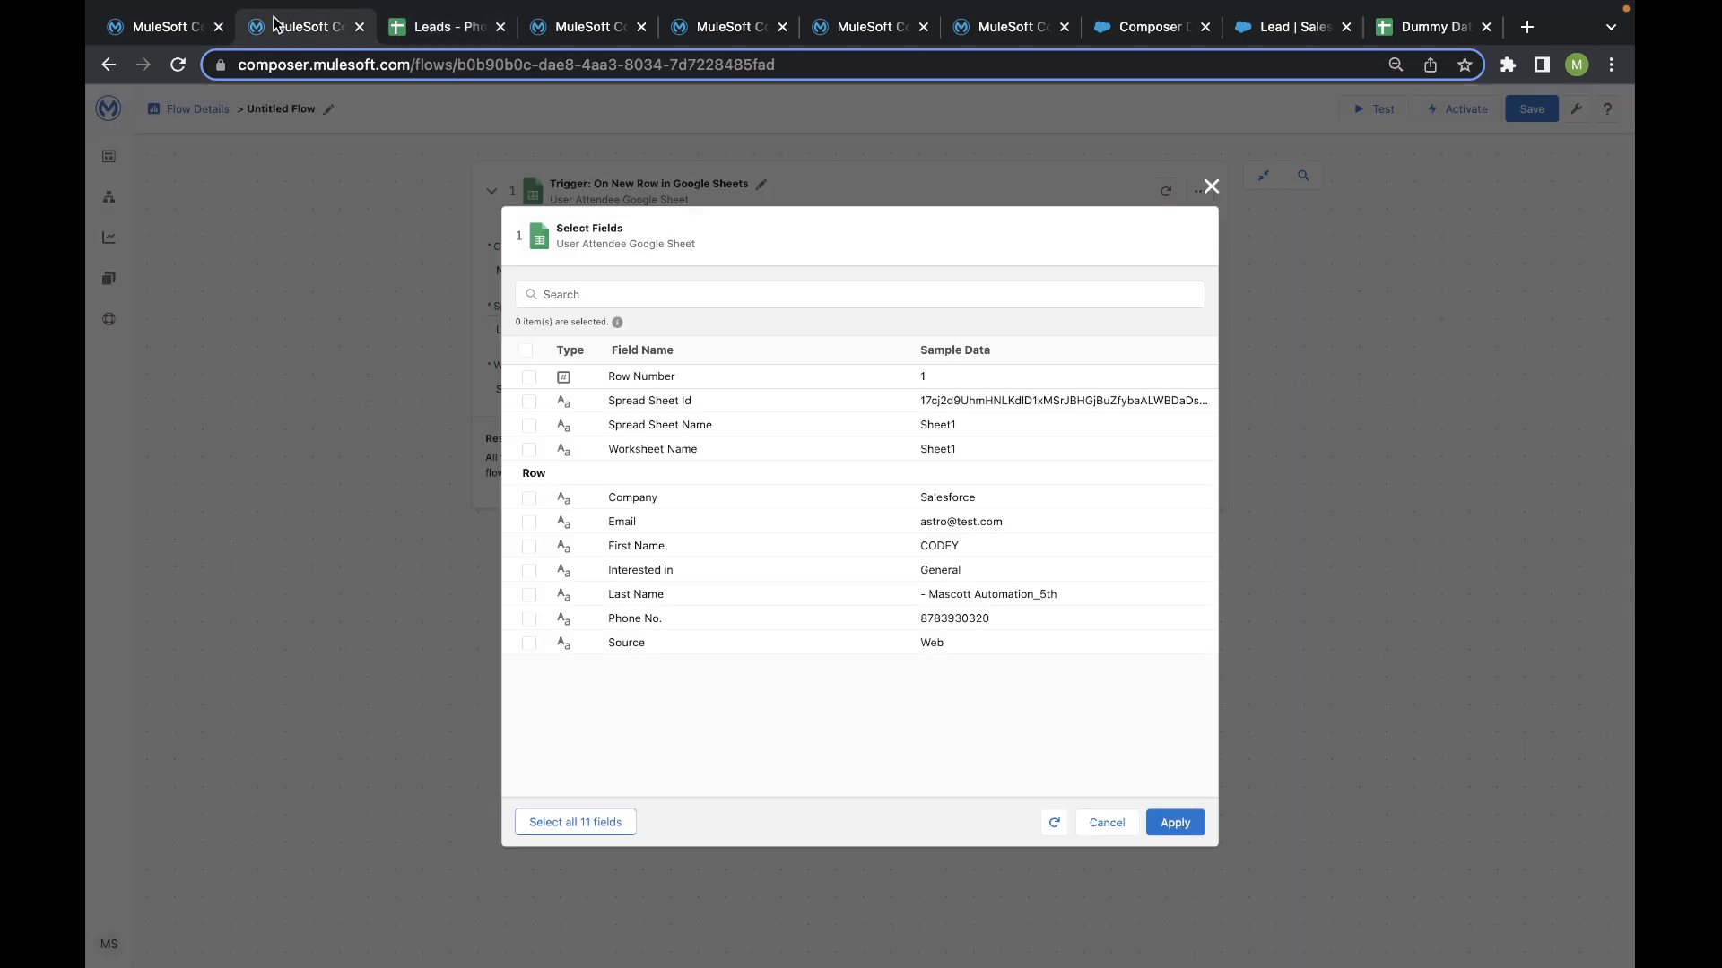
click(529, 499)
click(529, 522)
click(529, 546)
click(528, 571)
click(529, 595)
click(528, 619)
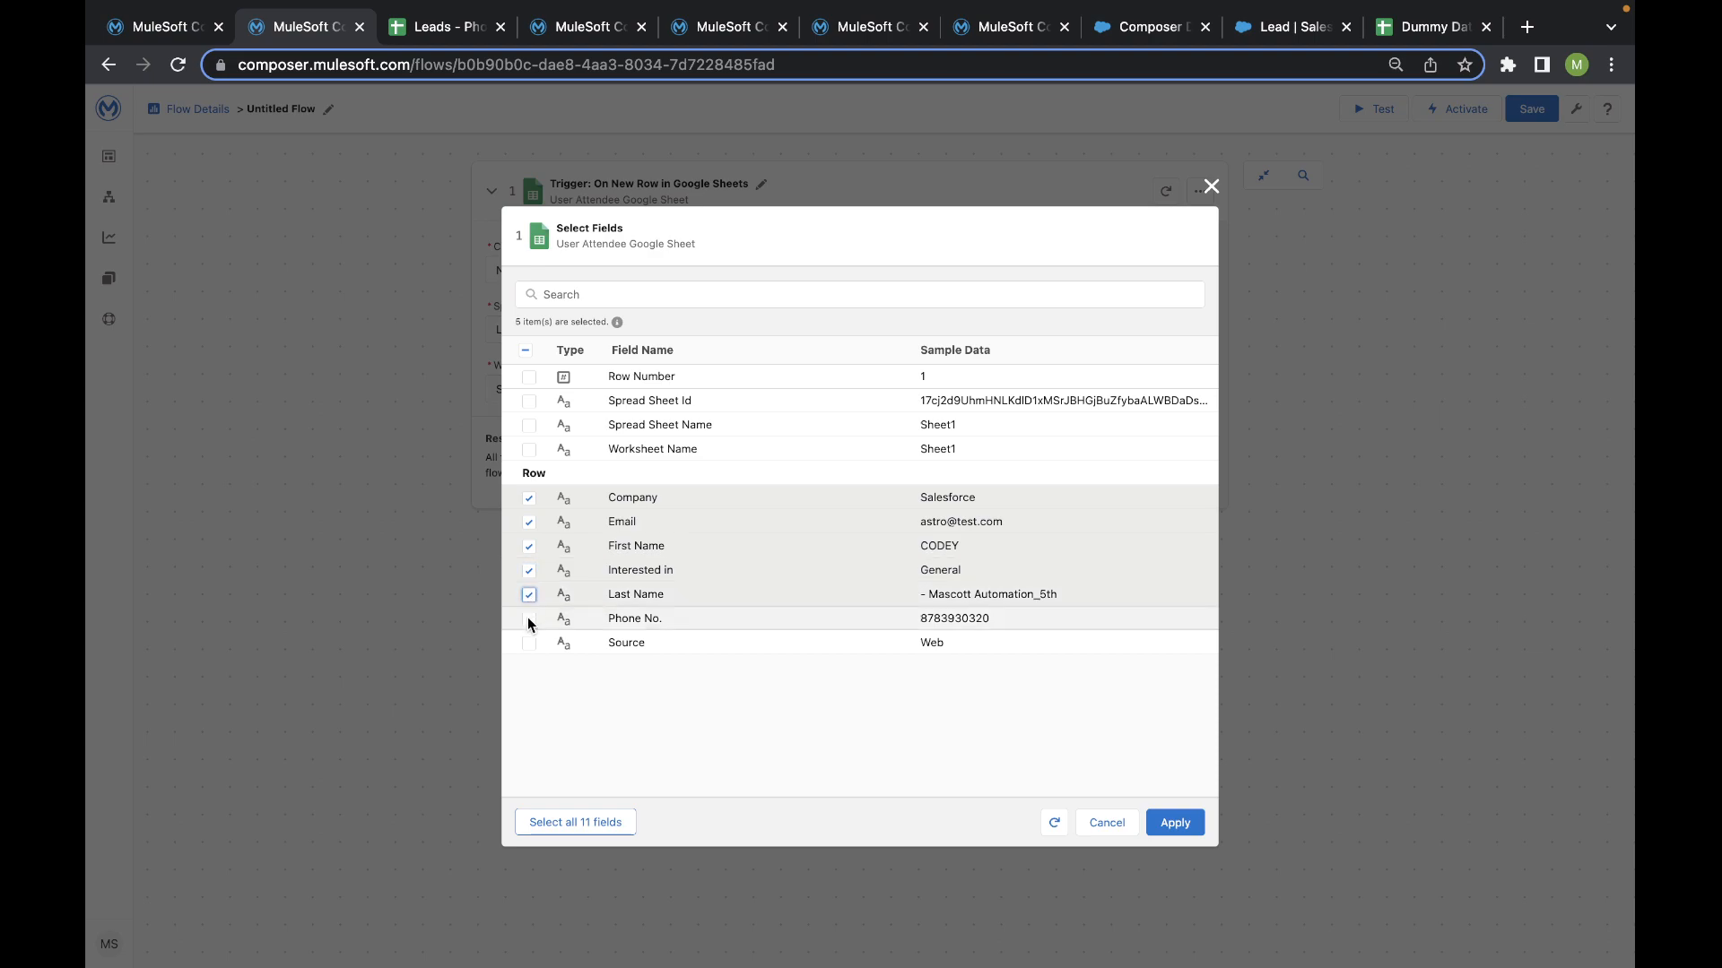
click(529, 641)
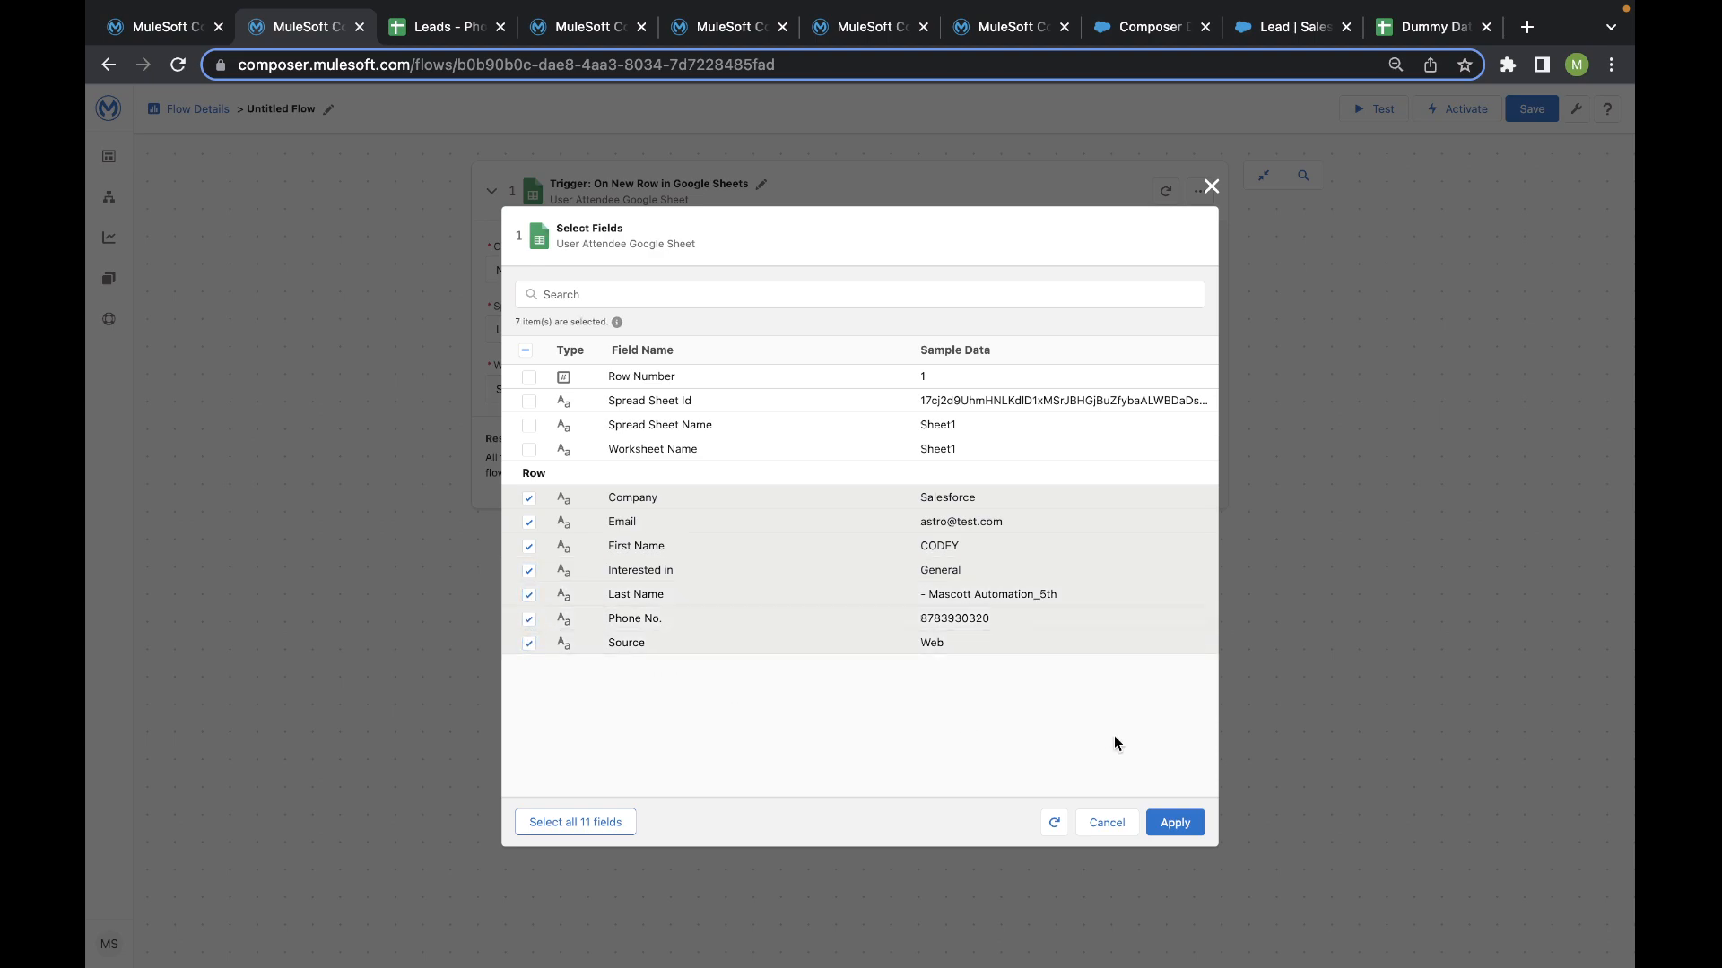
click(1176, 823)
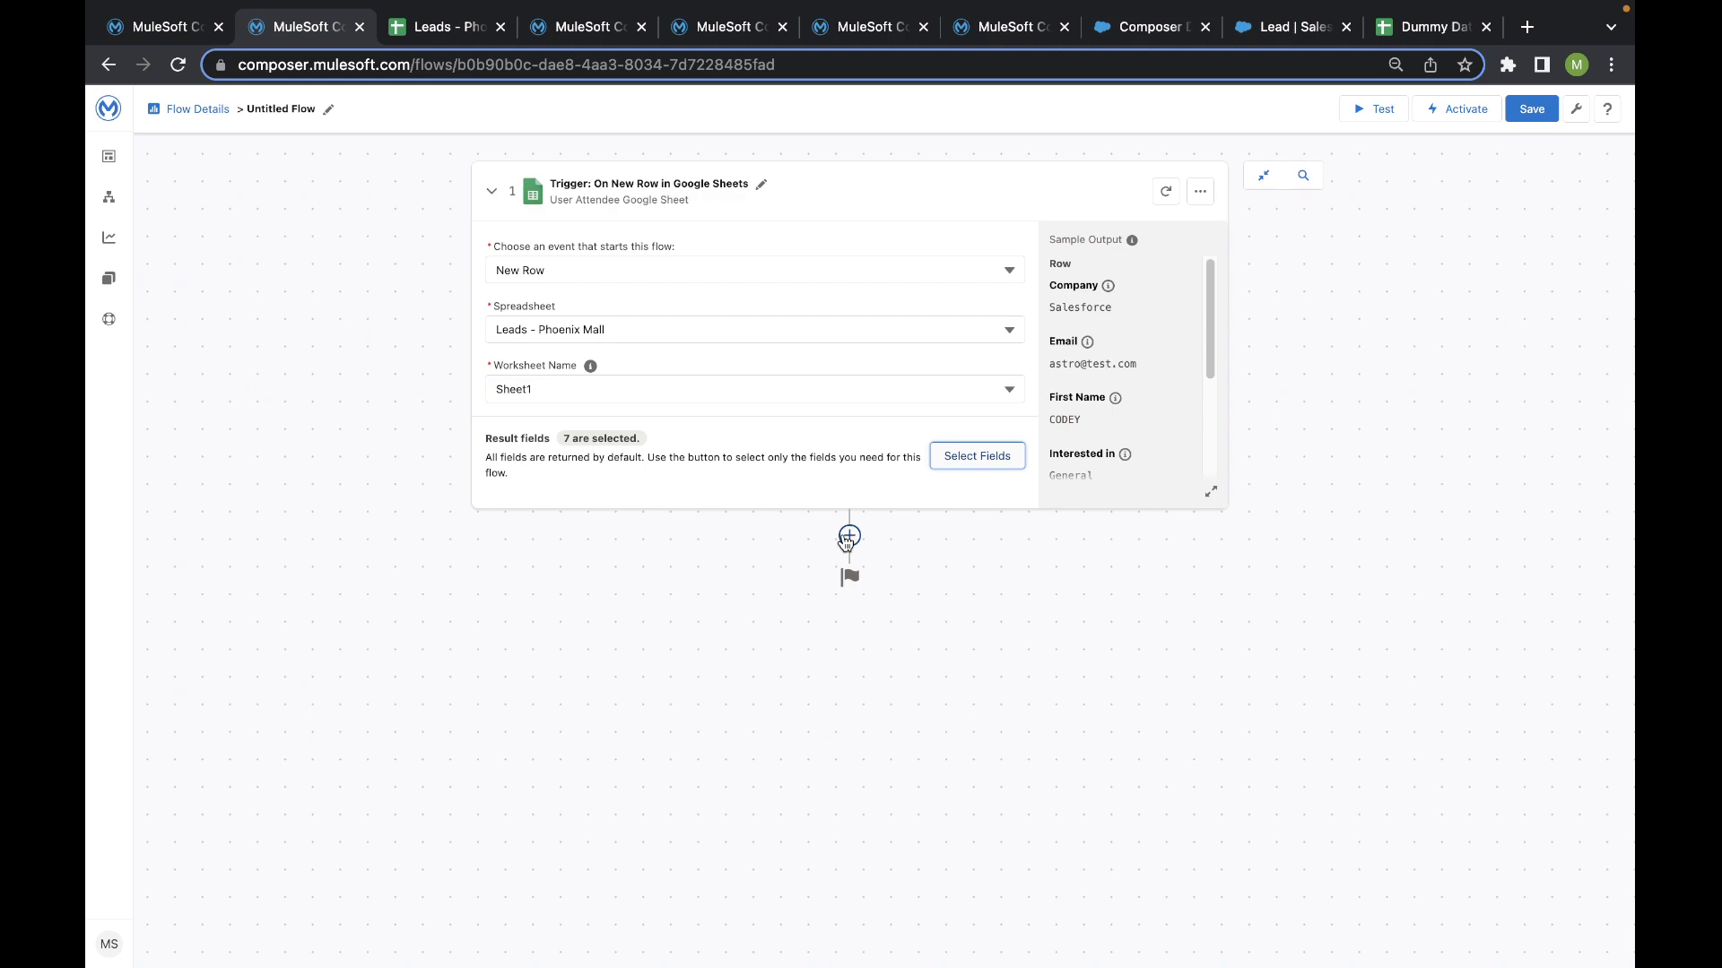
- Add a Salesforce system action after the trigger and look through the available Salesforce connections
click(848, 538)
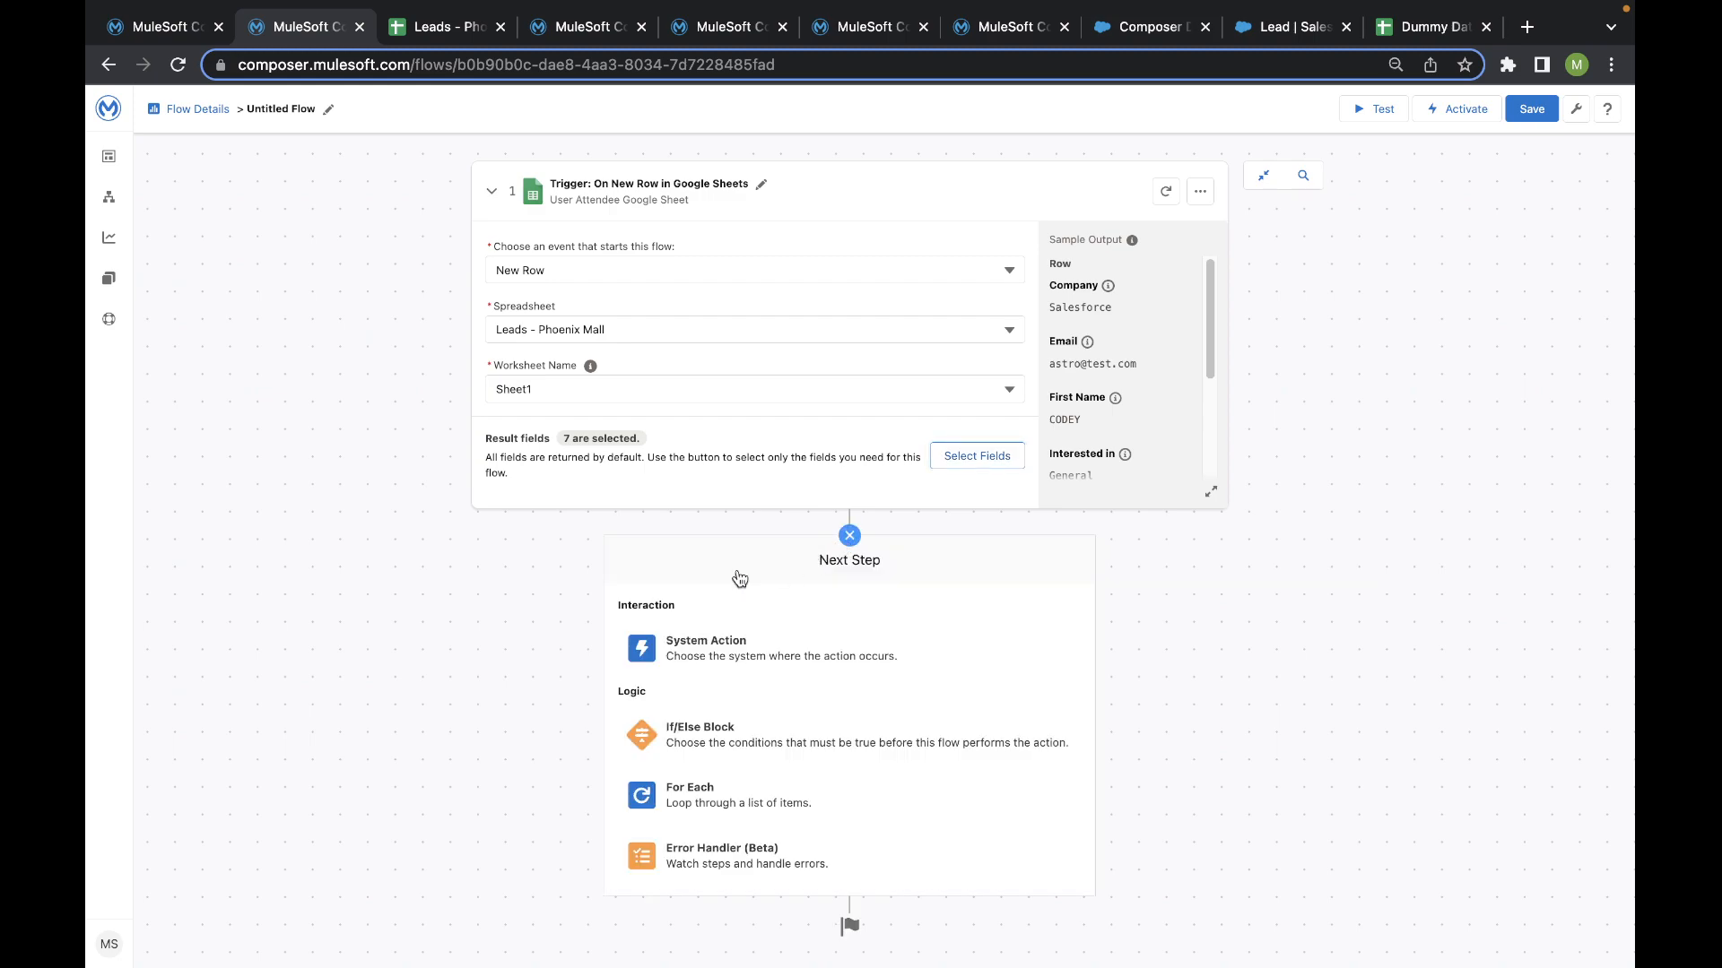
click(749, 662)
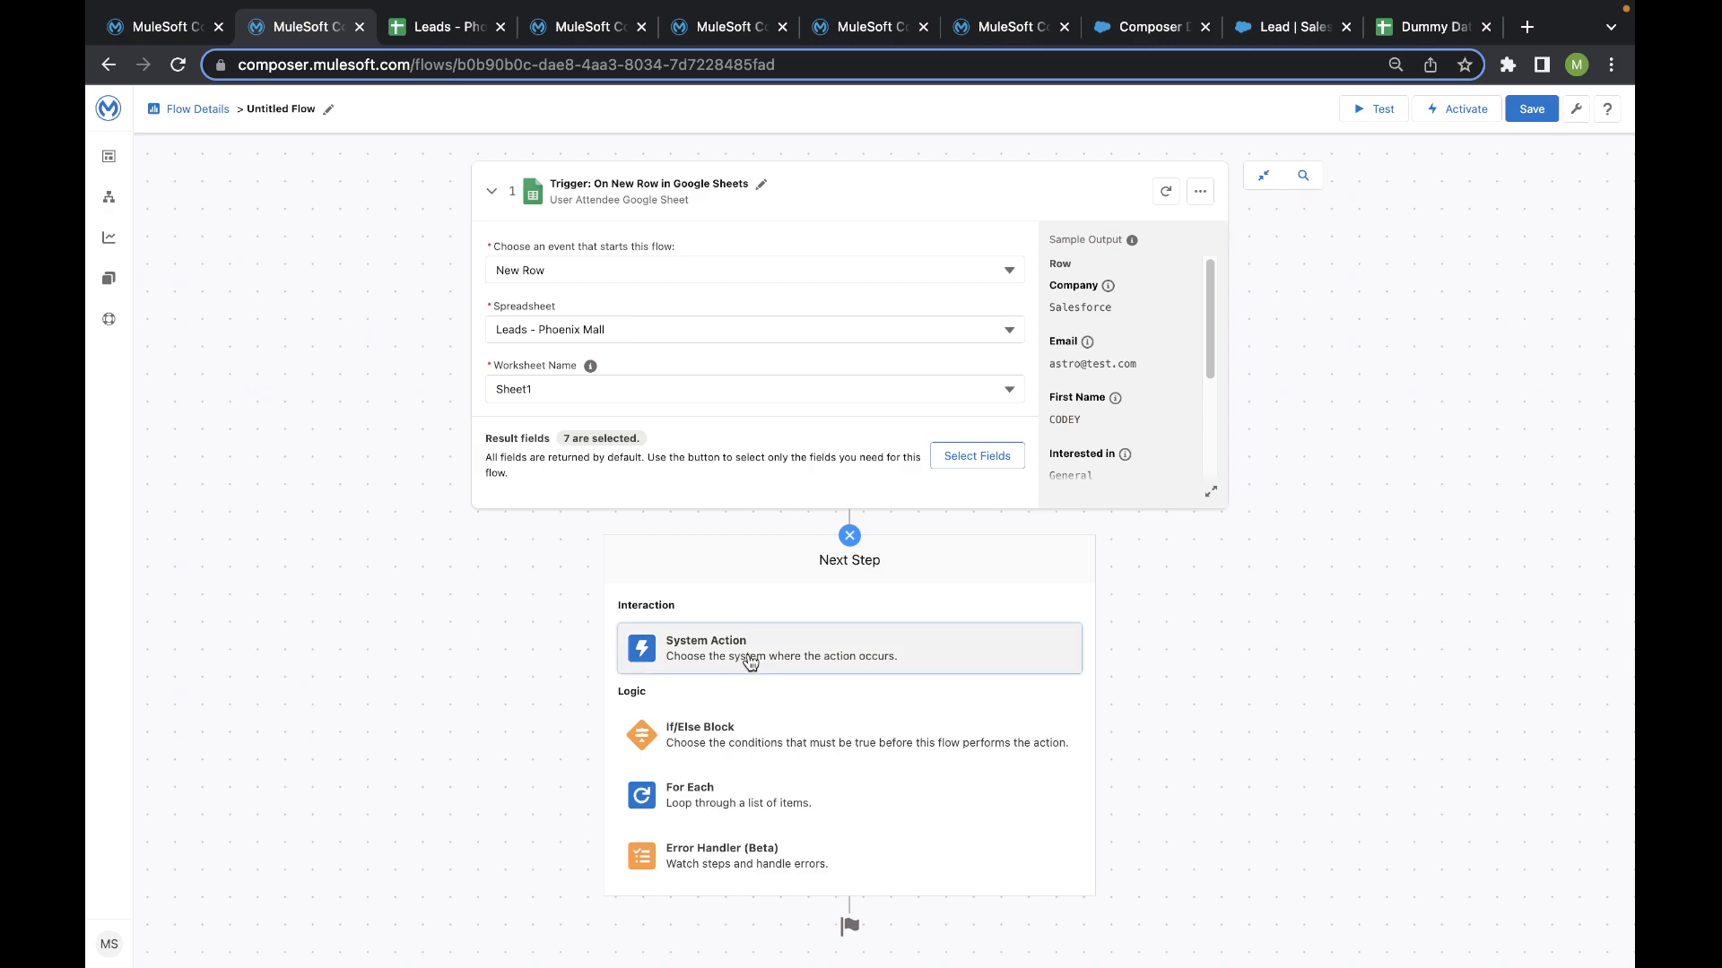
scroll(708, 676, down, 5)
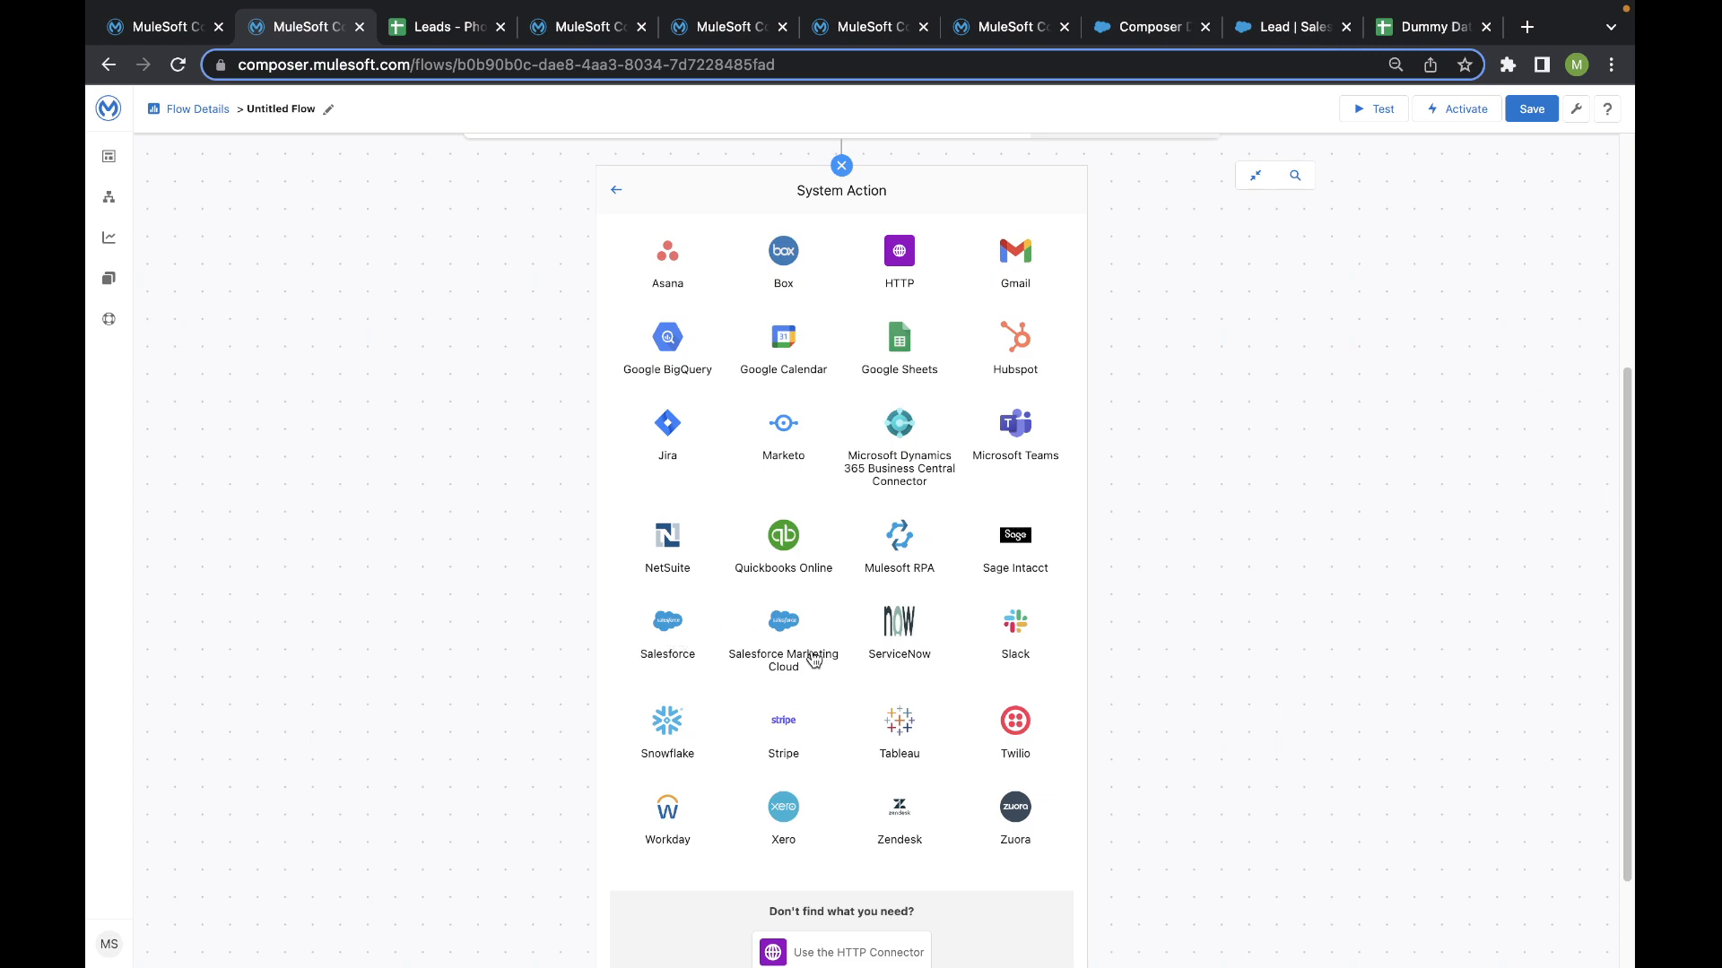
click(661, 632)
scroll(745, 718, down, 1)
scroll(994, 700, down, 3)
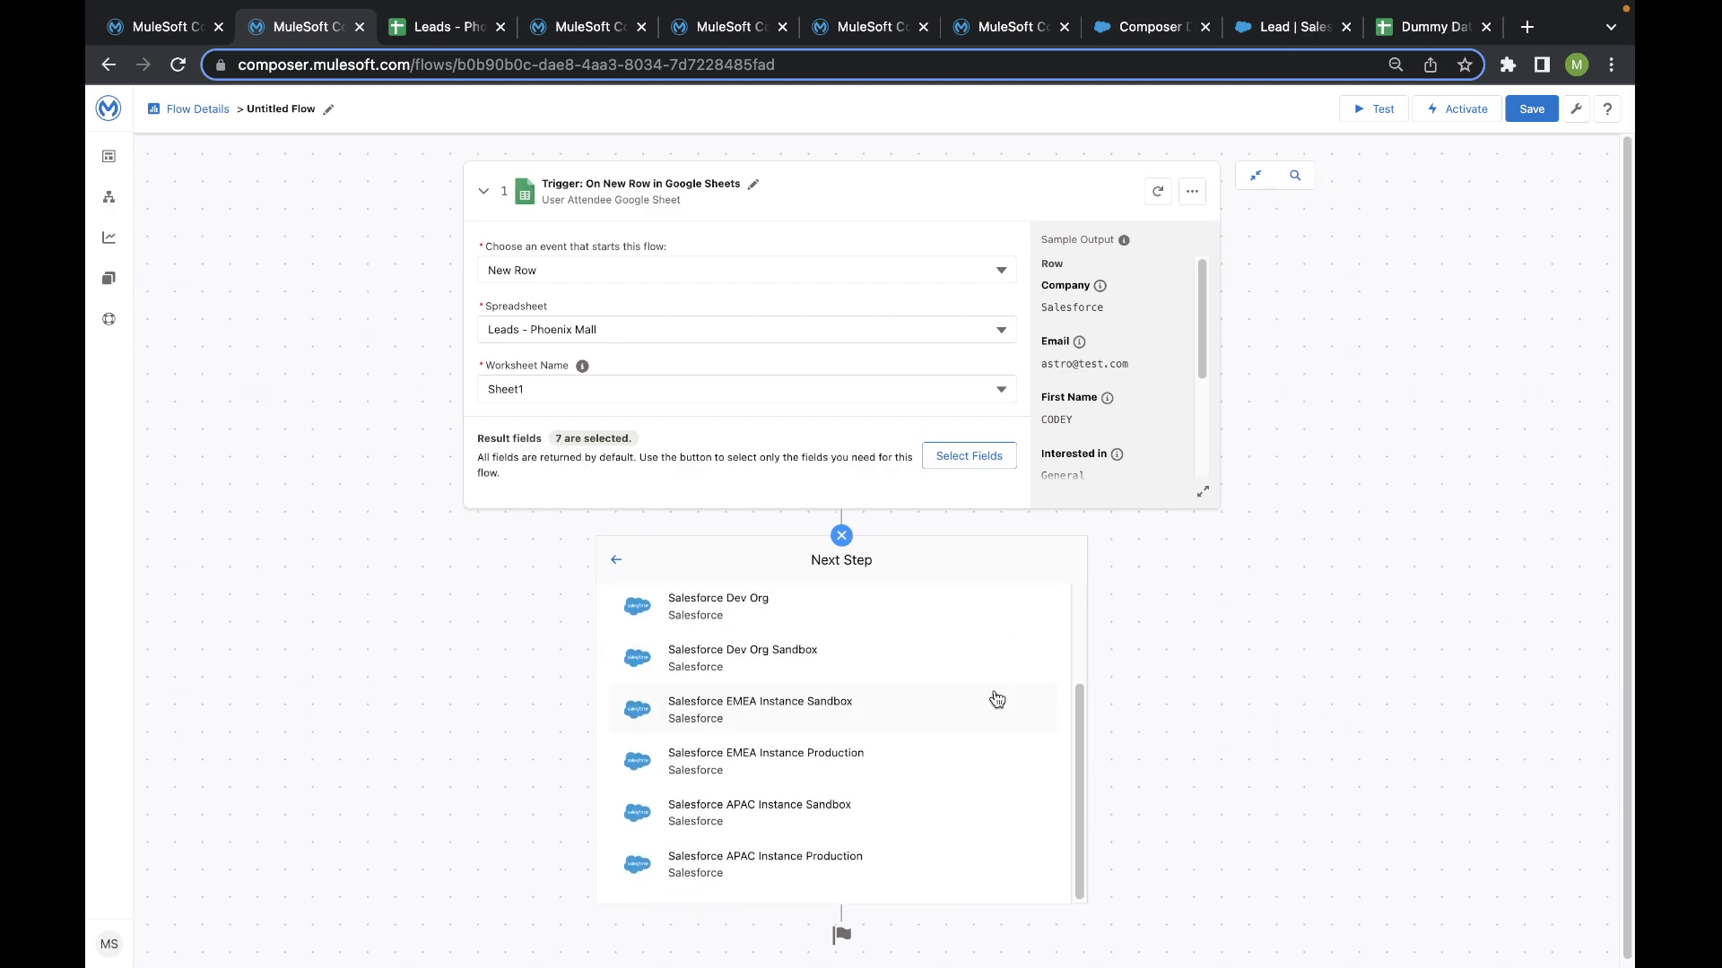
scroll(798, 700, up, 3)
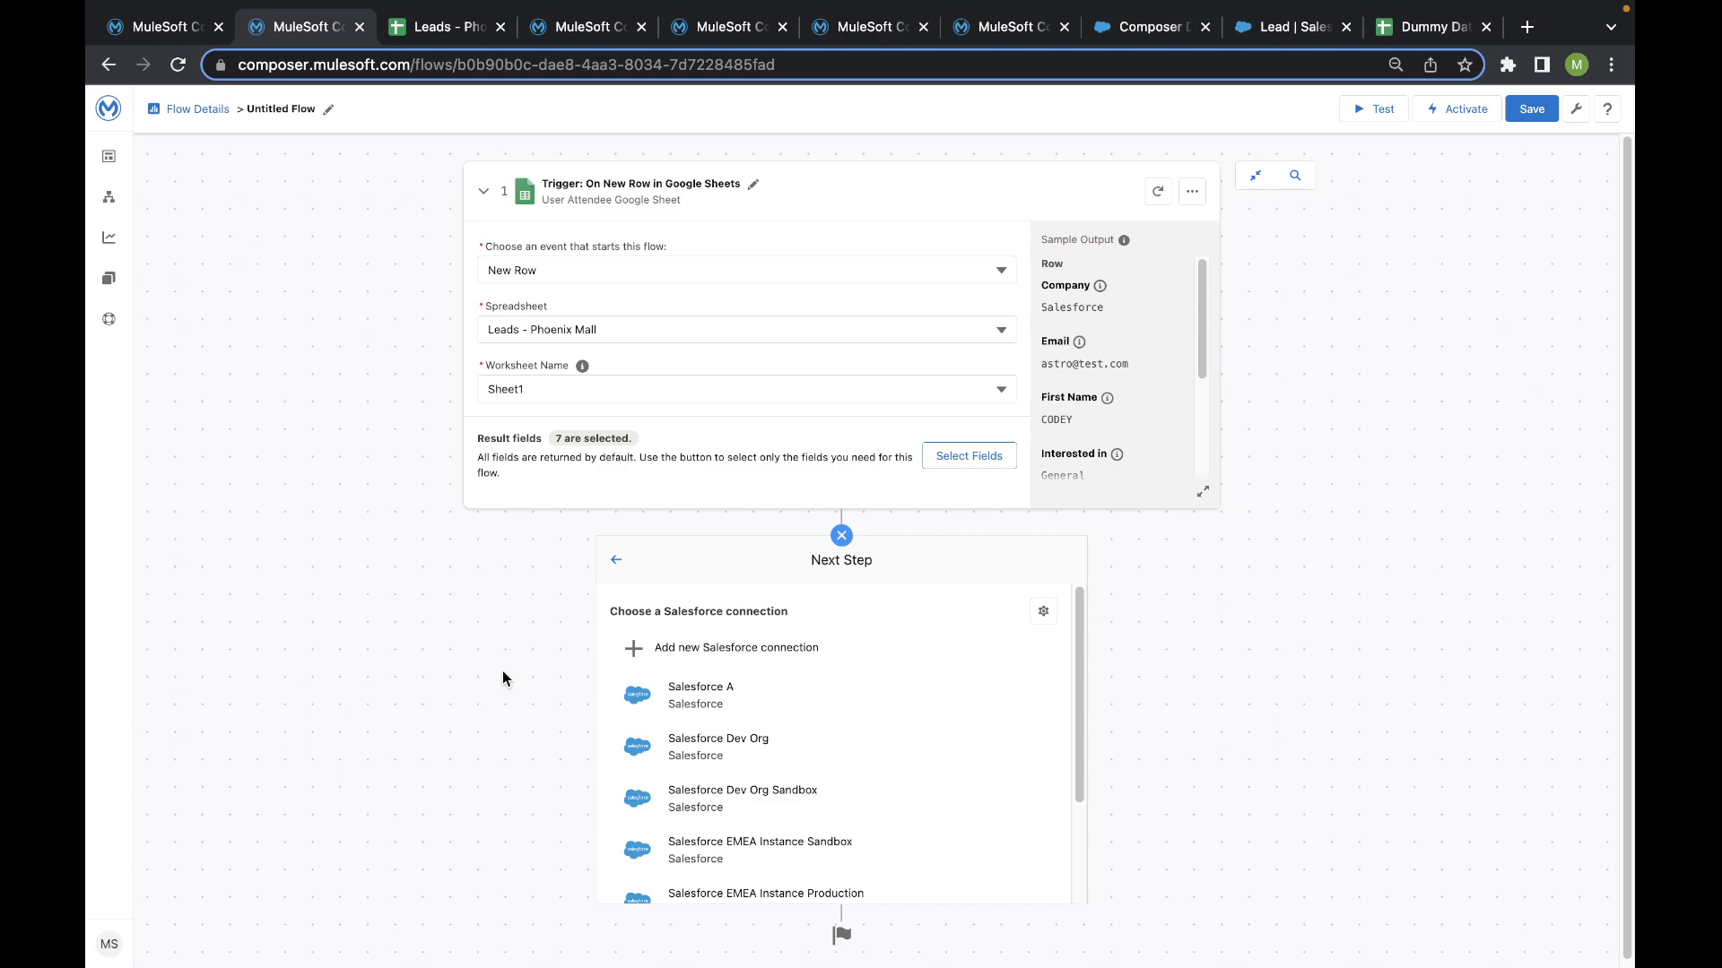
scroll(754, 669, down, 3)
scroll(756, 669, up, 2)
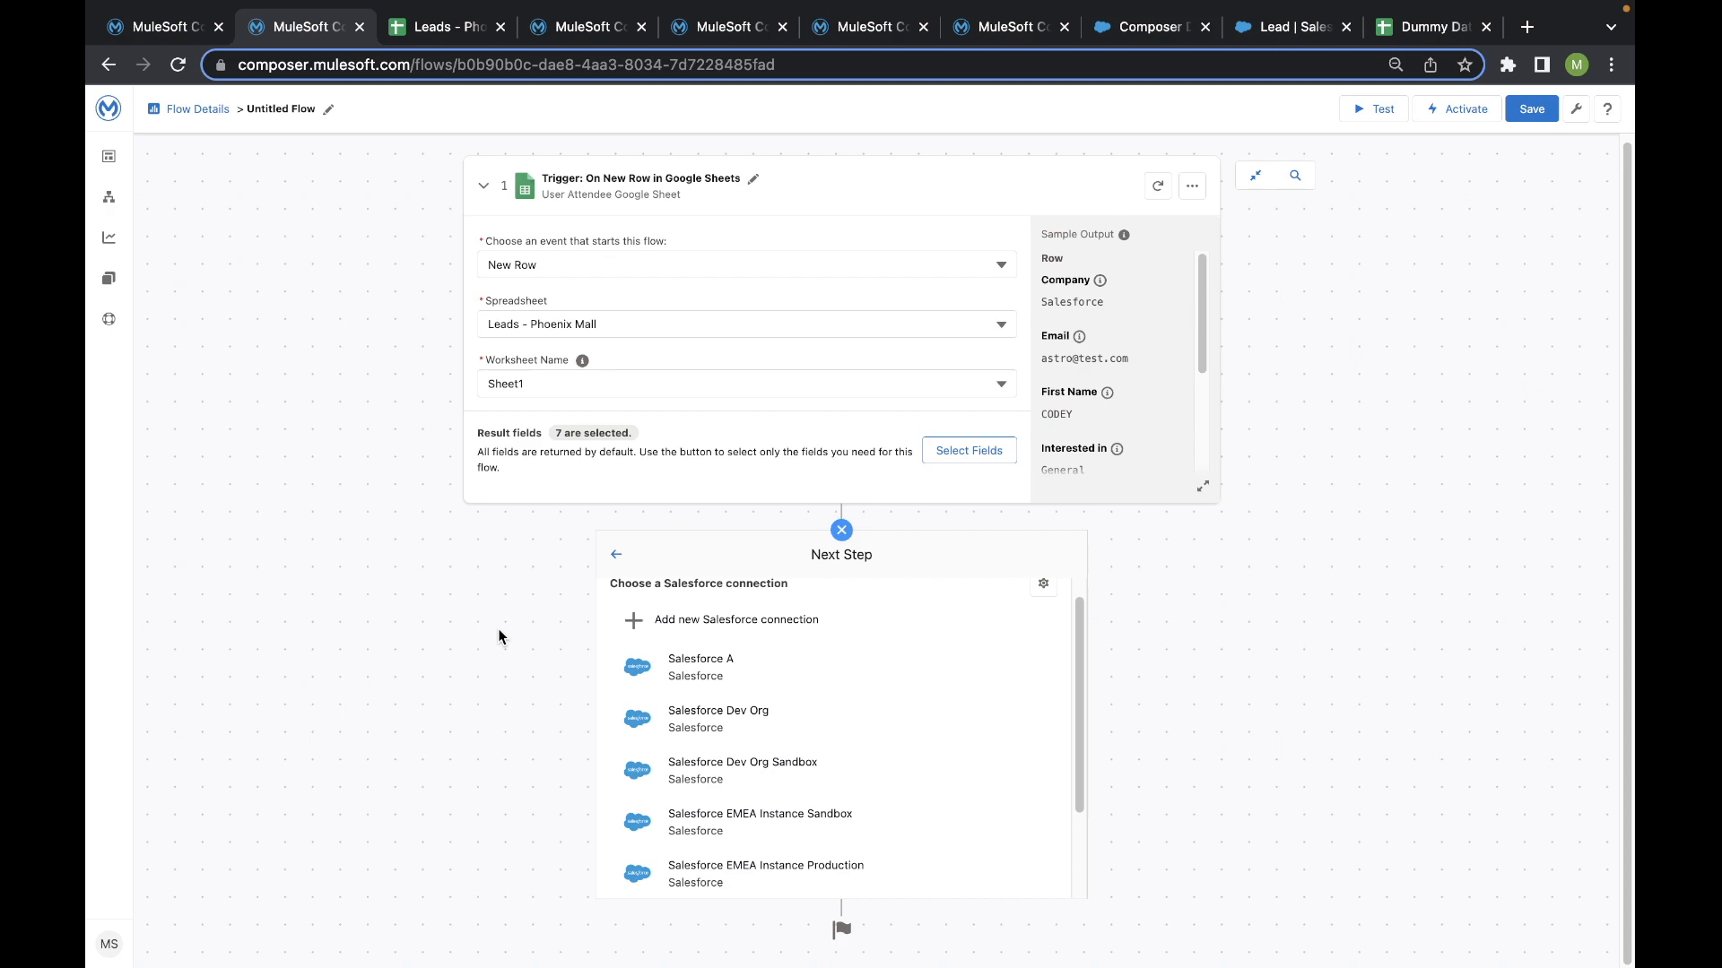
- Start a new Salesforce connection and enter Kochi as its connection display name
click(660, 628)
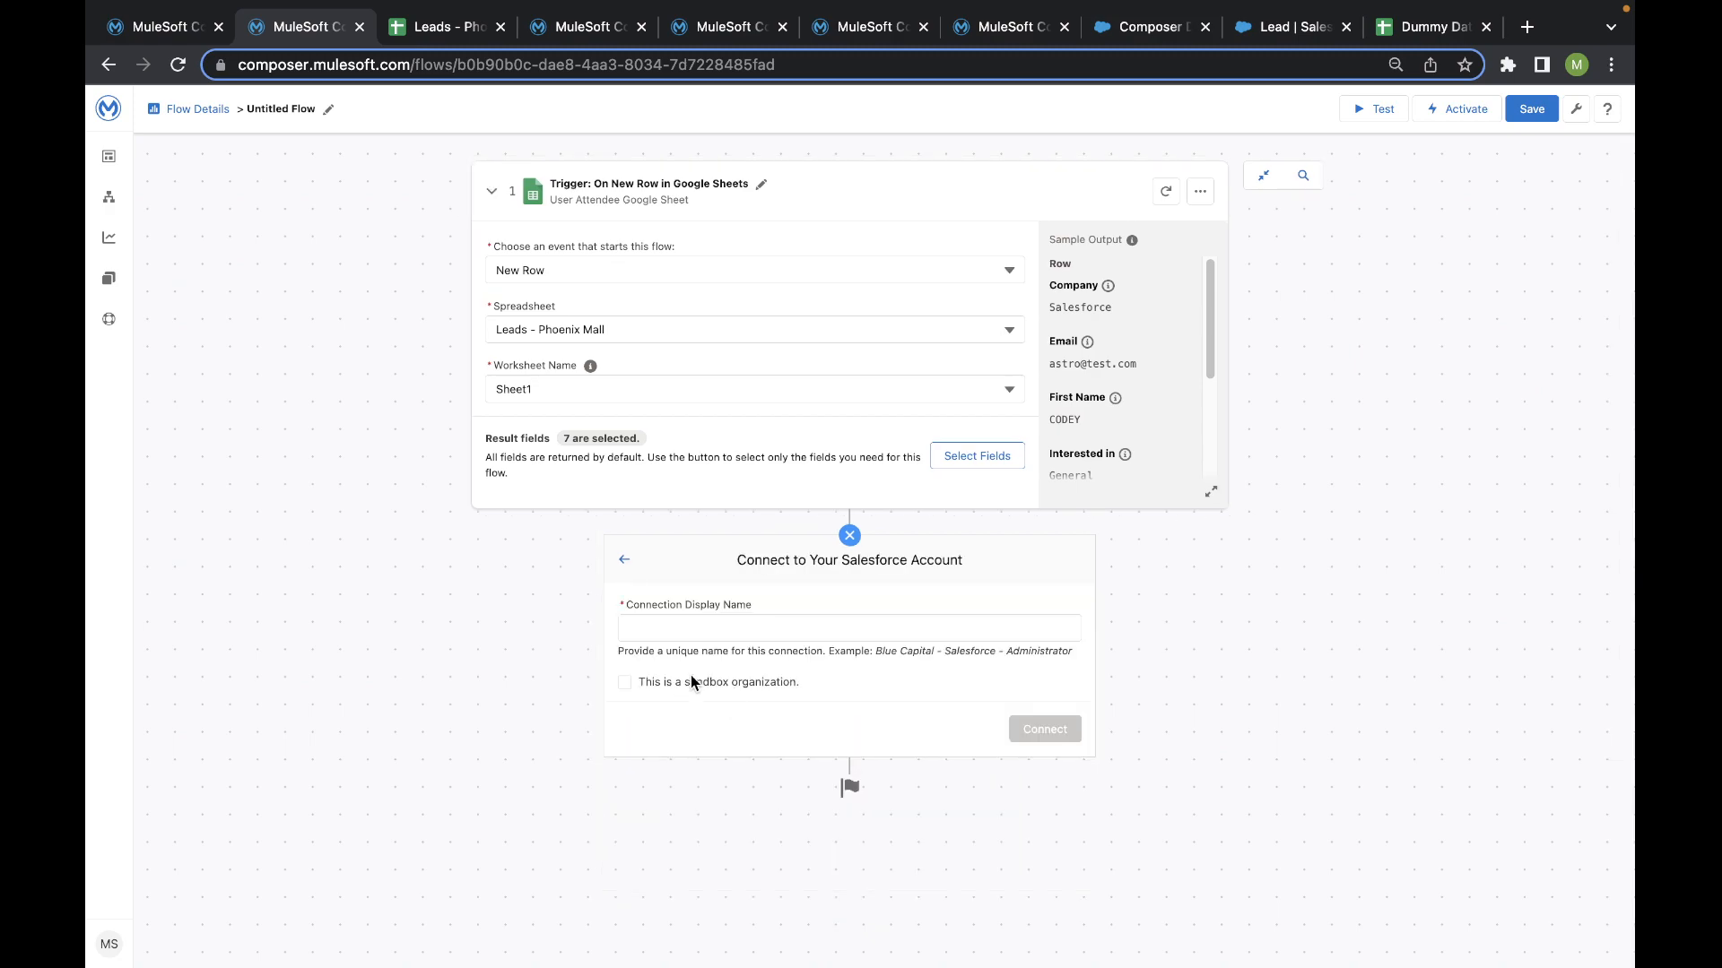
click(659, 631)
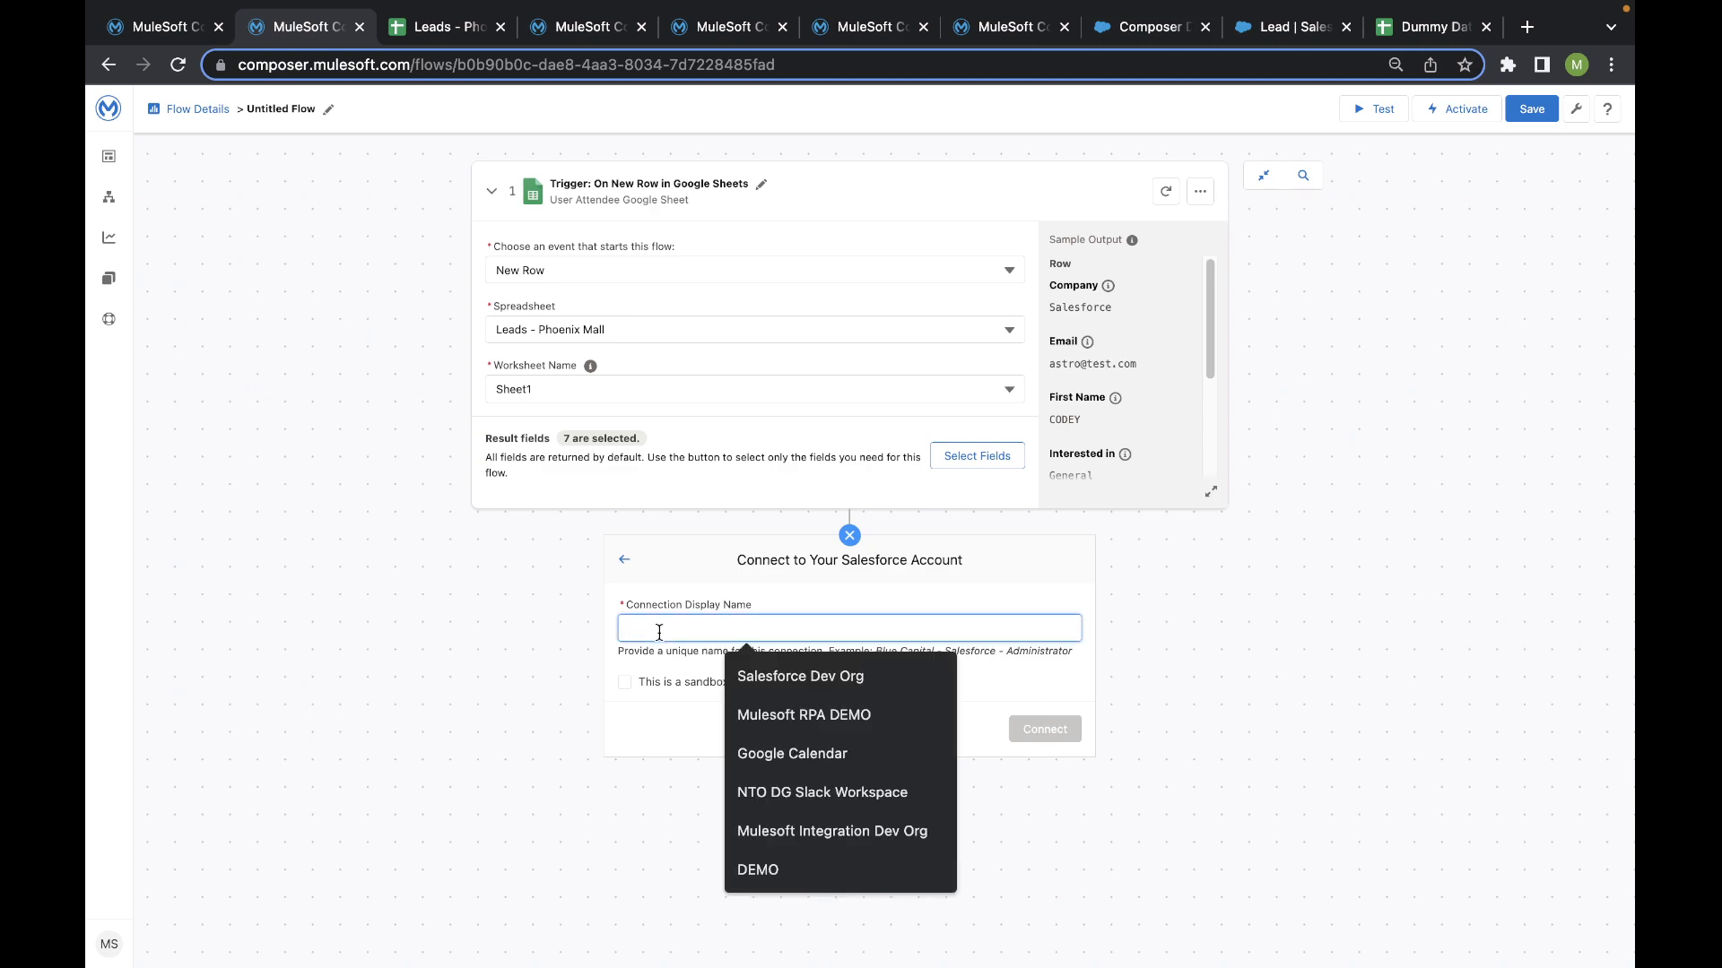
text(kk)
key(BackSpace)
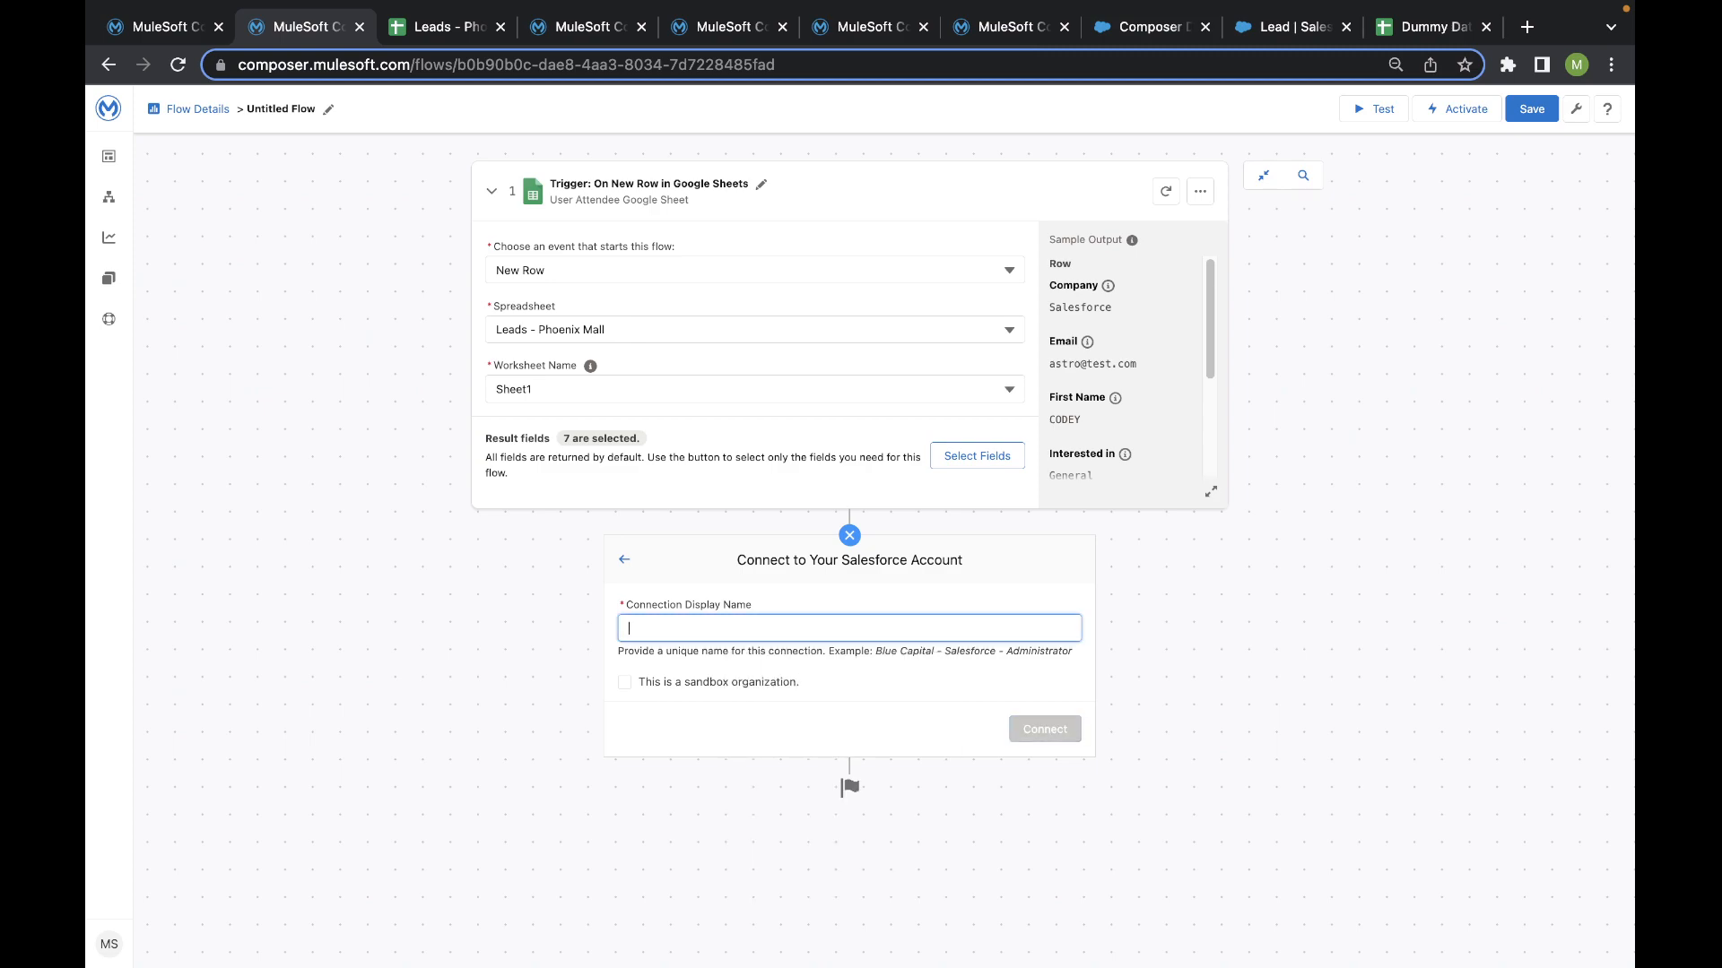
text(Kochi)
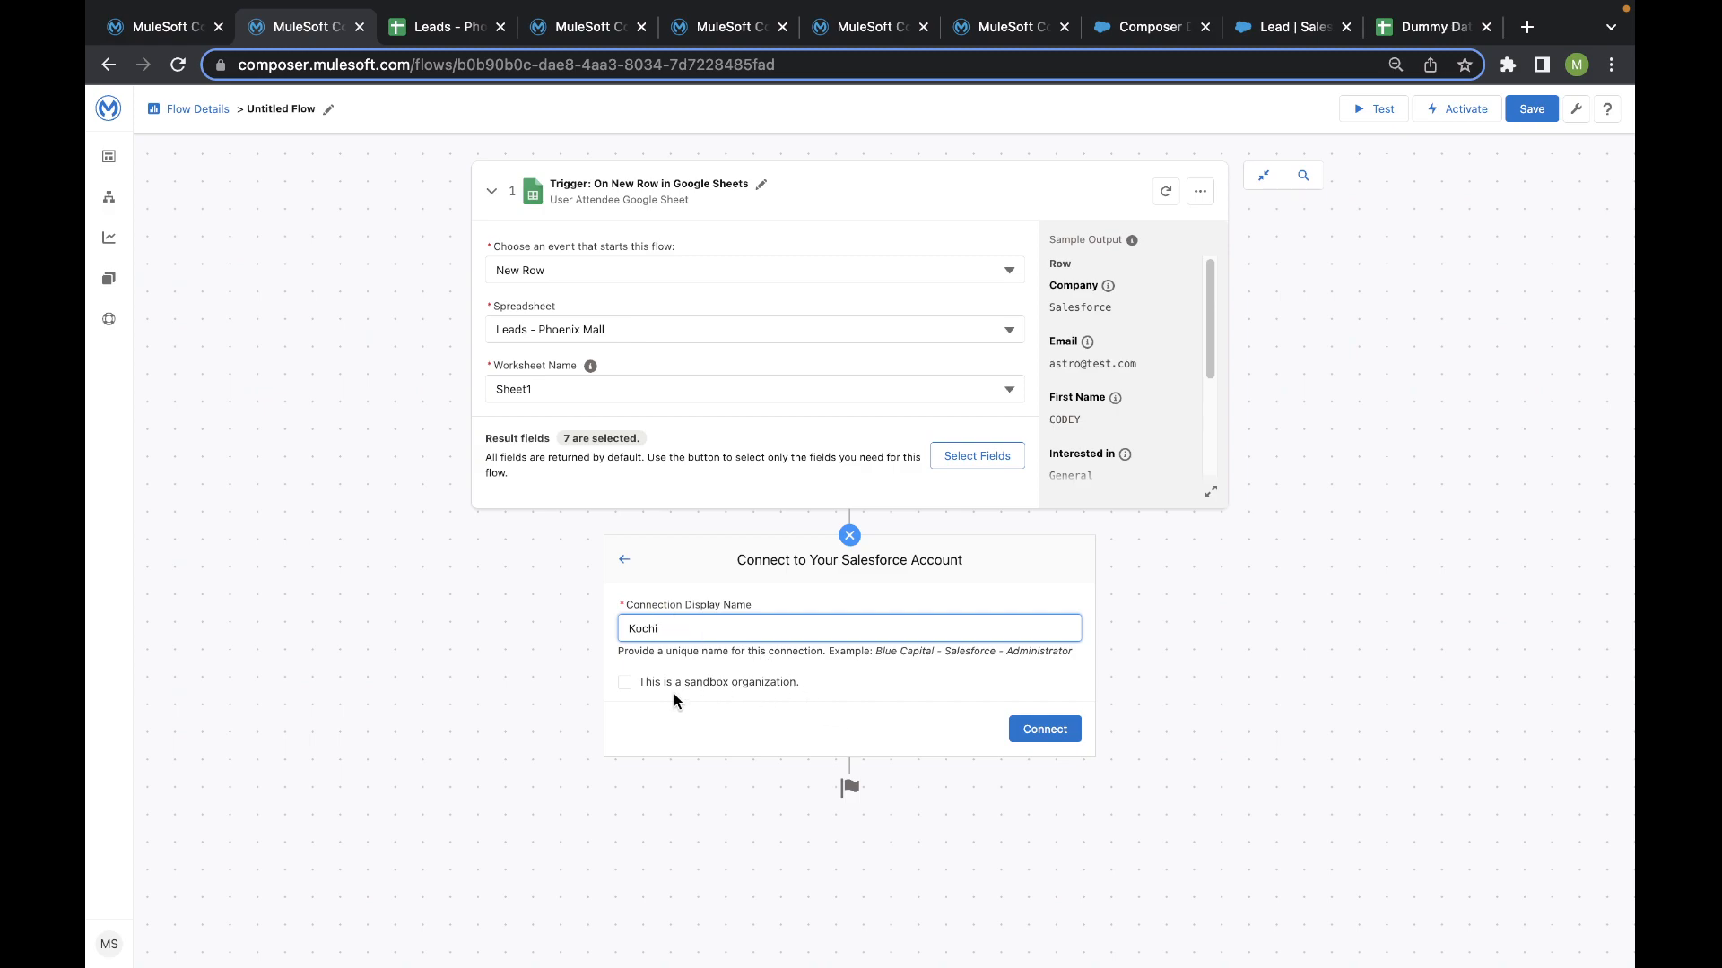
- Mark the Kochi connection as a sandbox organization, open its Salesforce sandbox login page and close that page without logging in
click(626, 683)
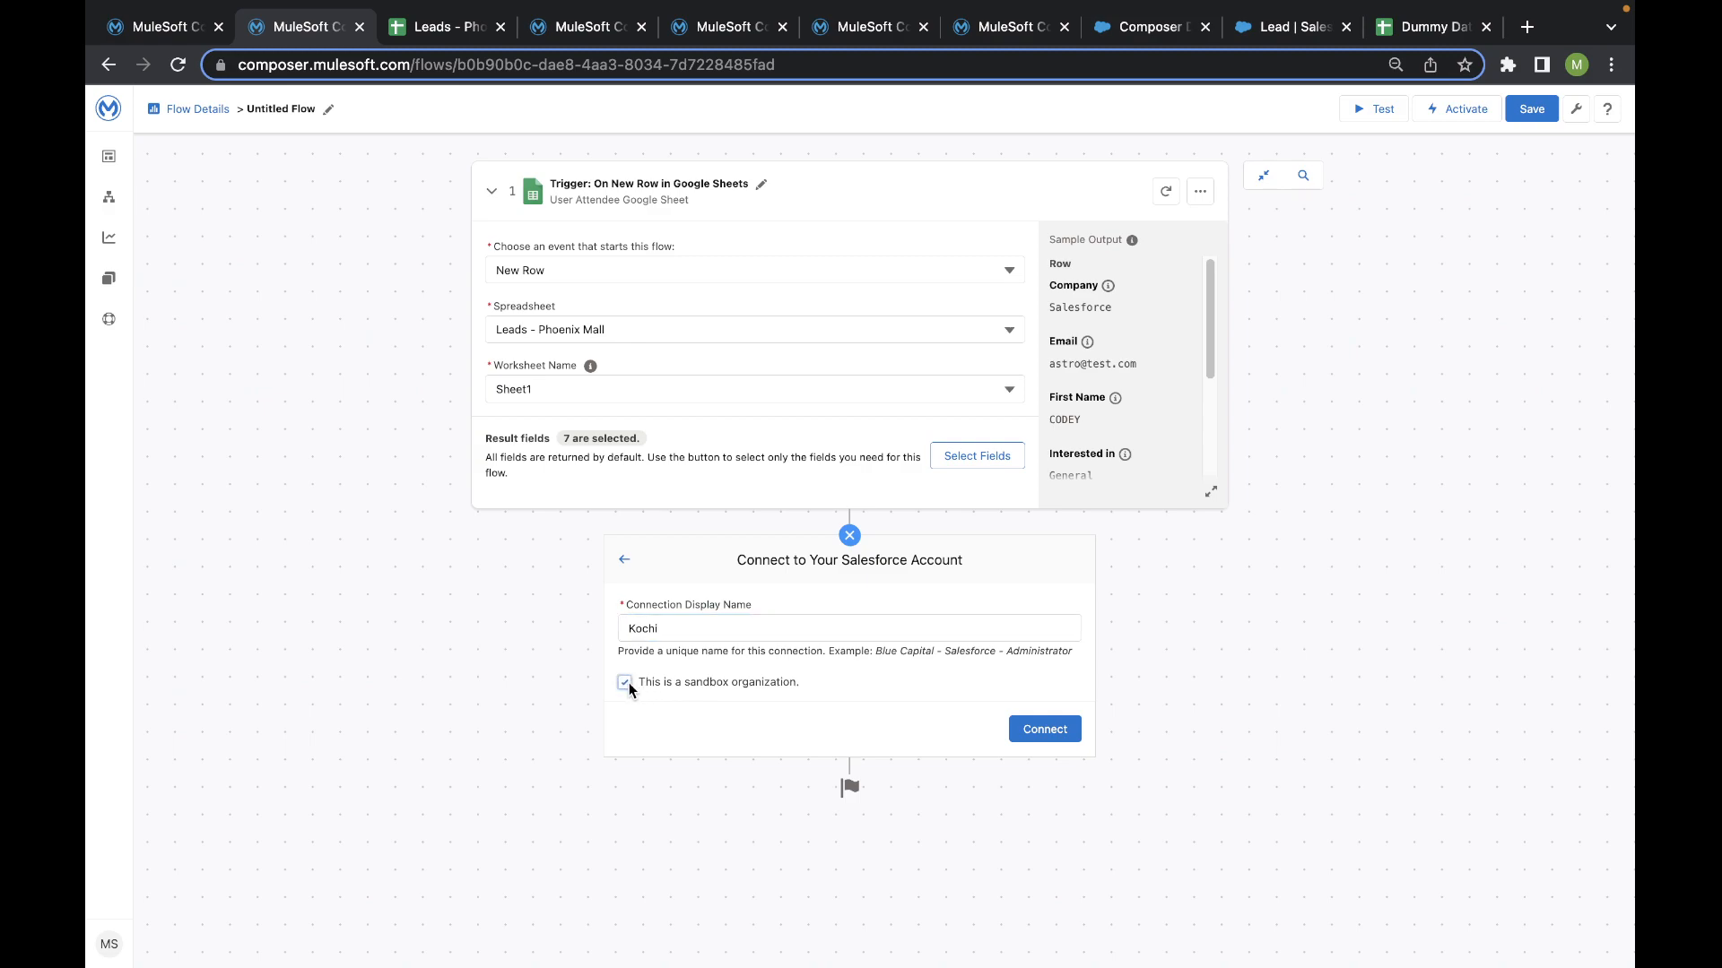
click(1065, 743)
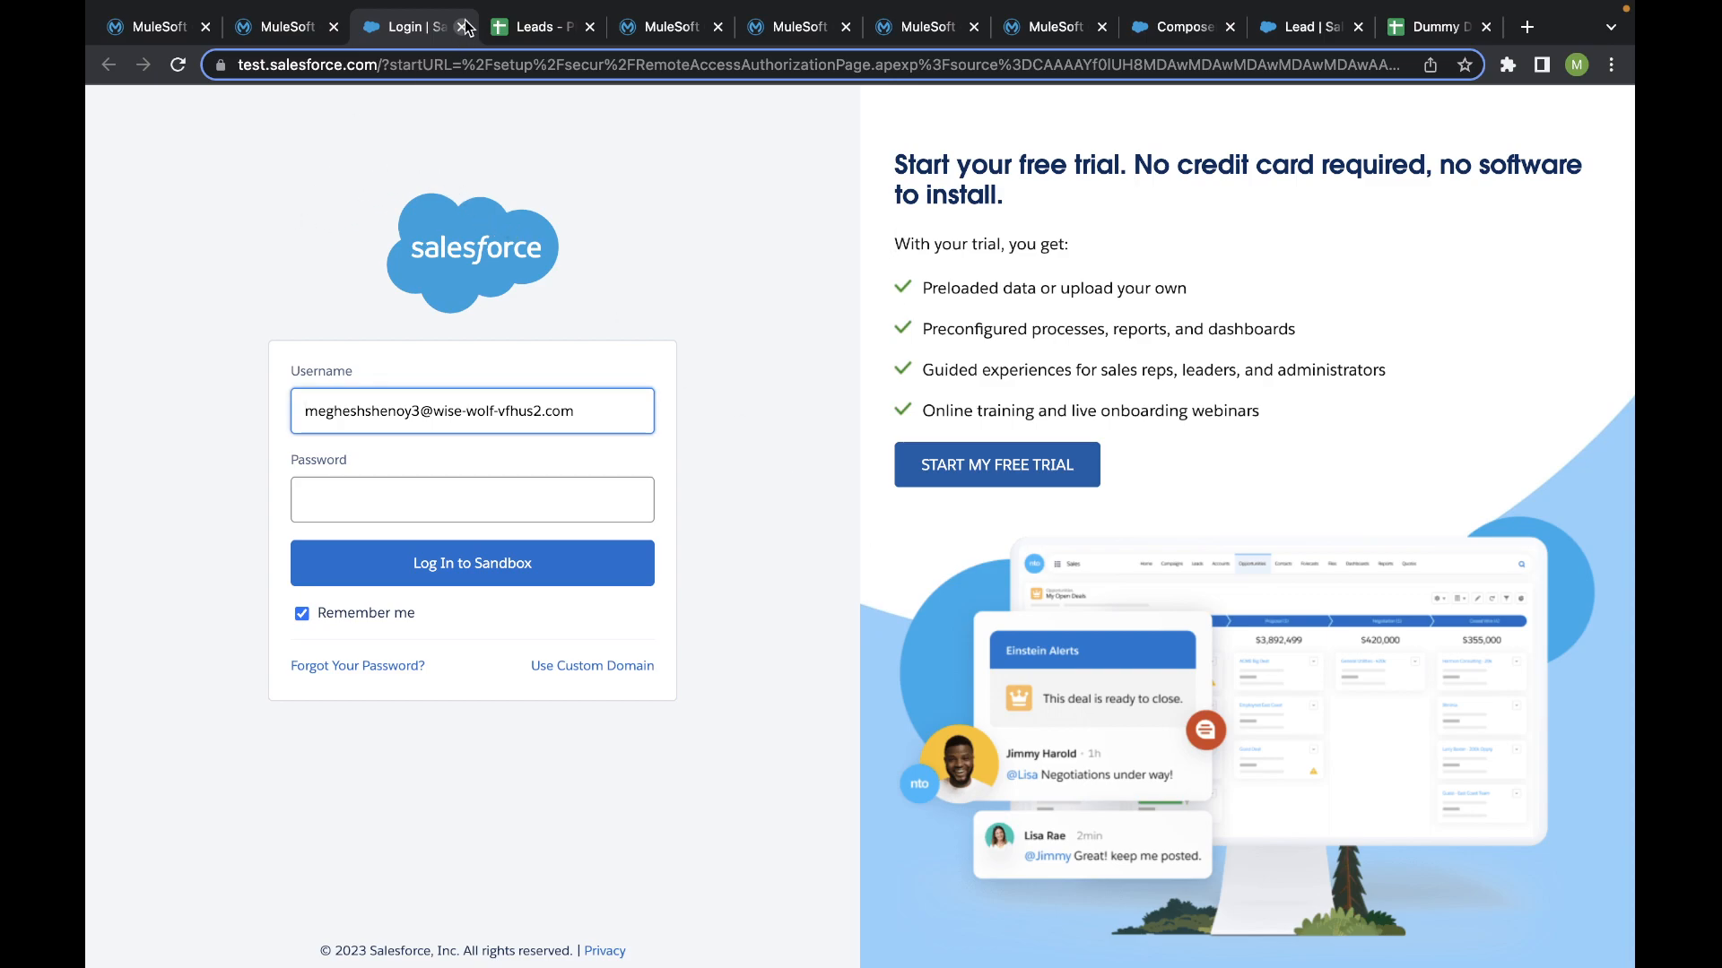
key(super+w)
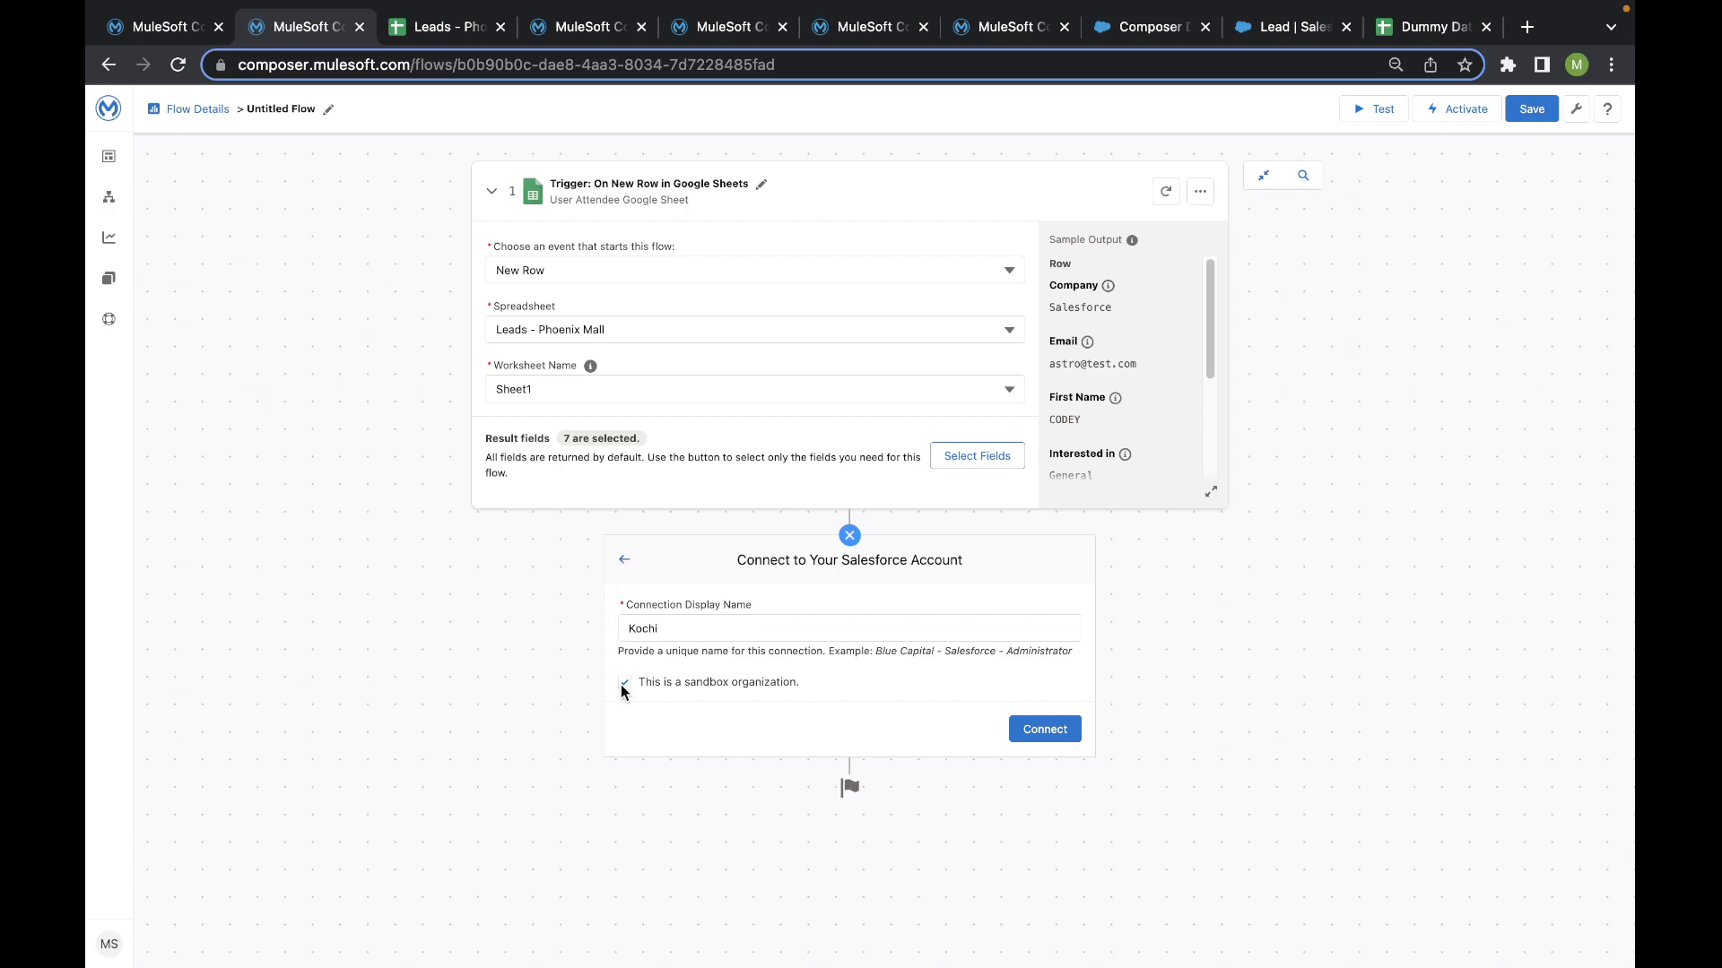
- Try connecting Kochi as a non-sandbox organization, view the Salesforce username selection page, and close it without signing in
click(1051, 732)
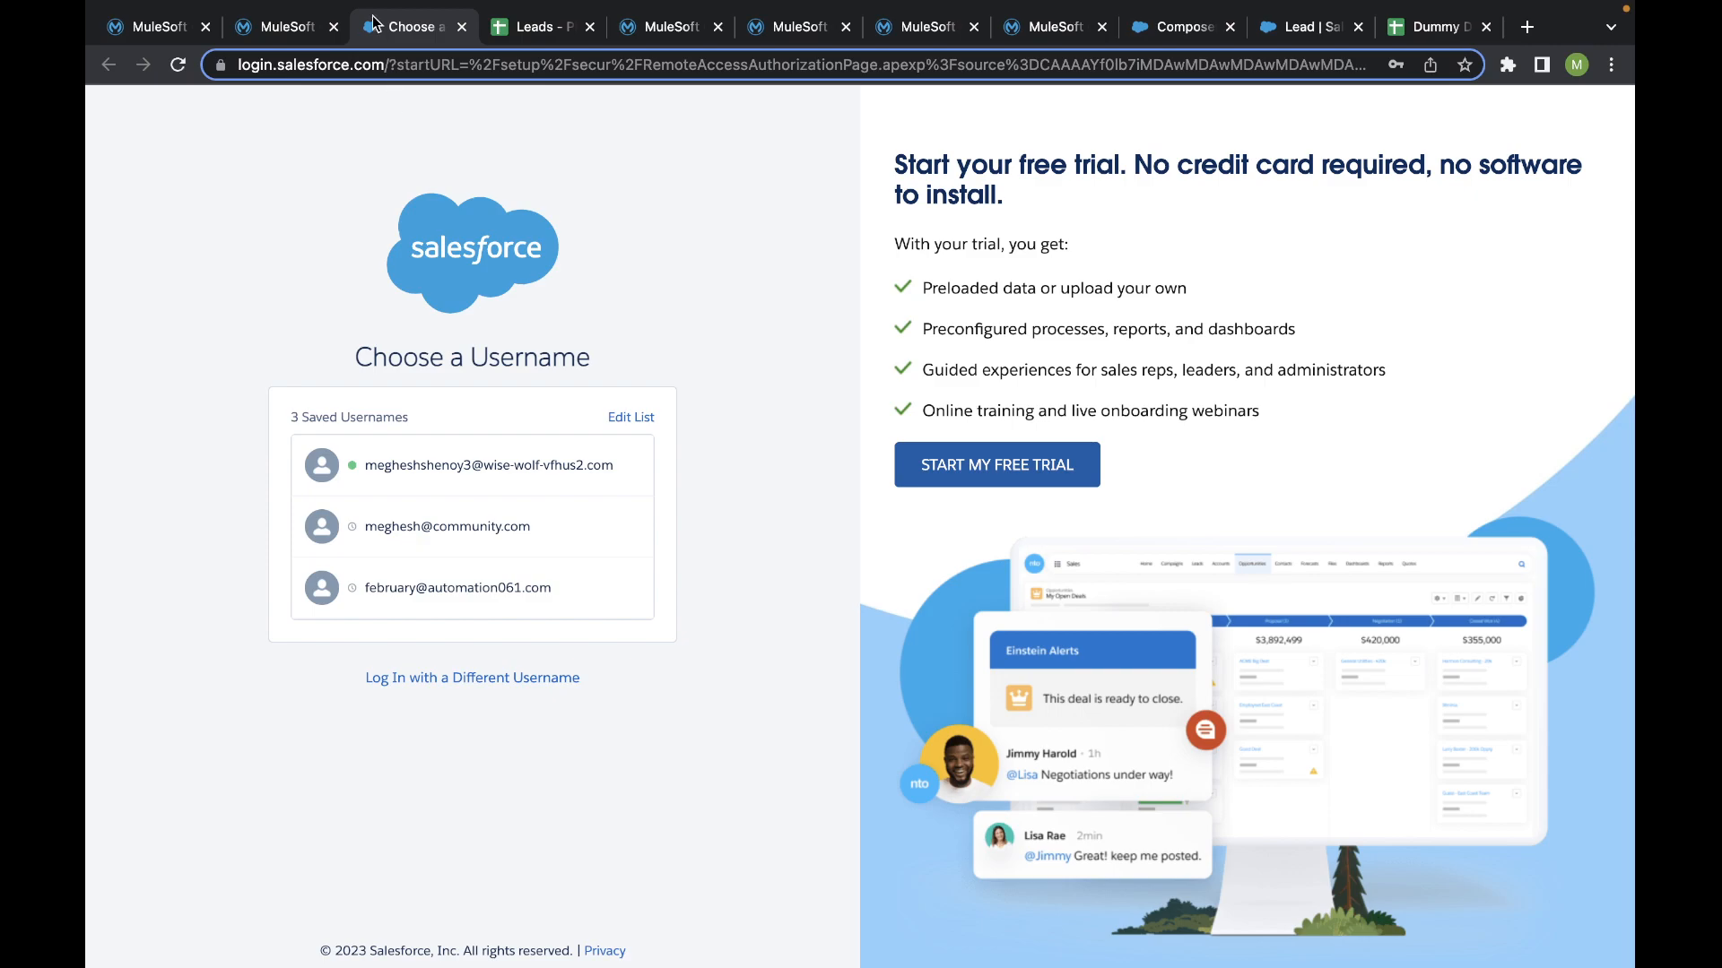
click(287, 30)
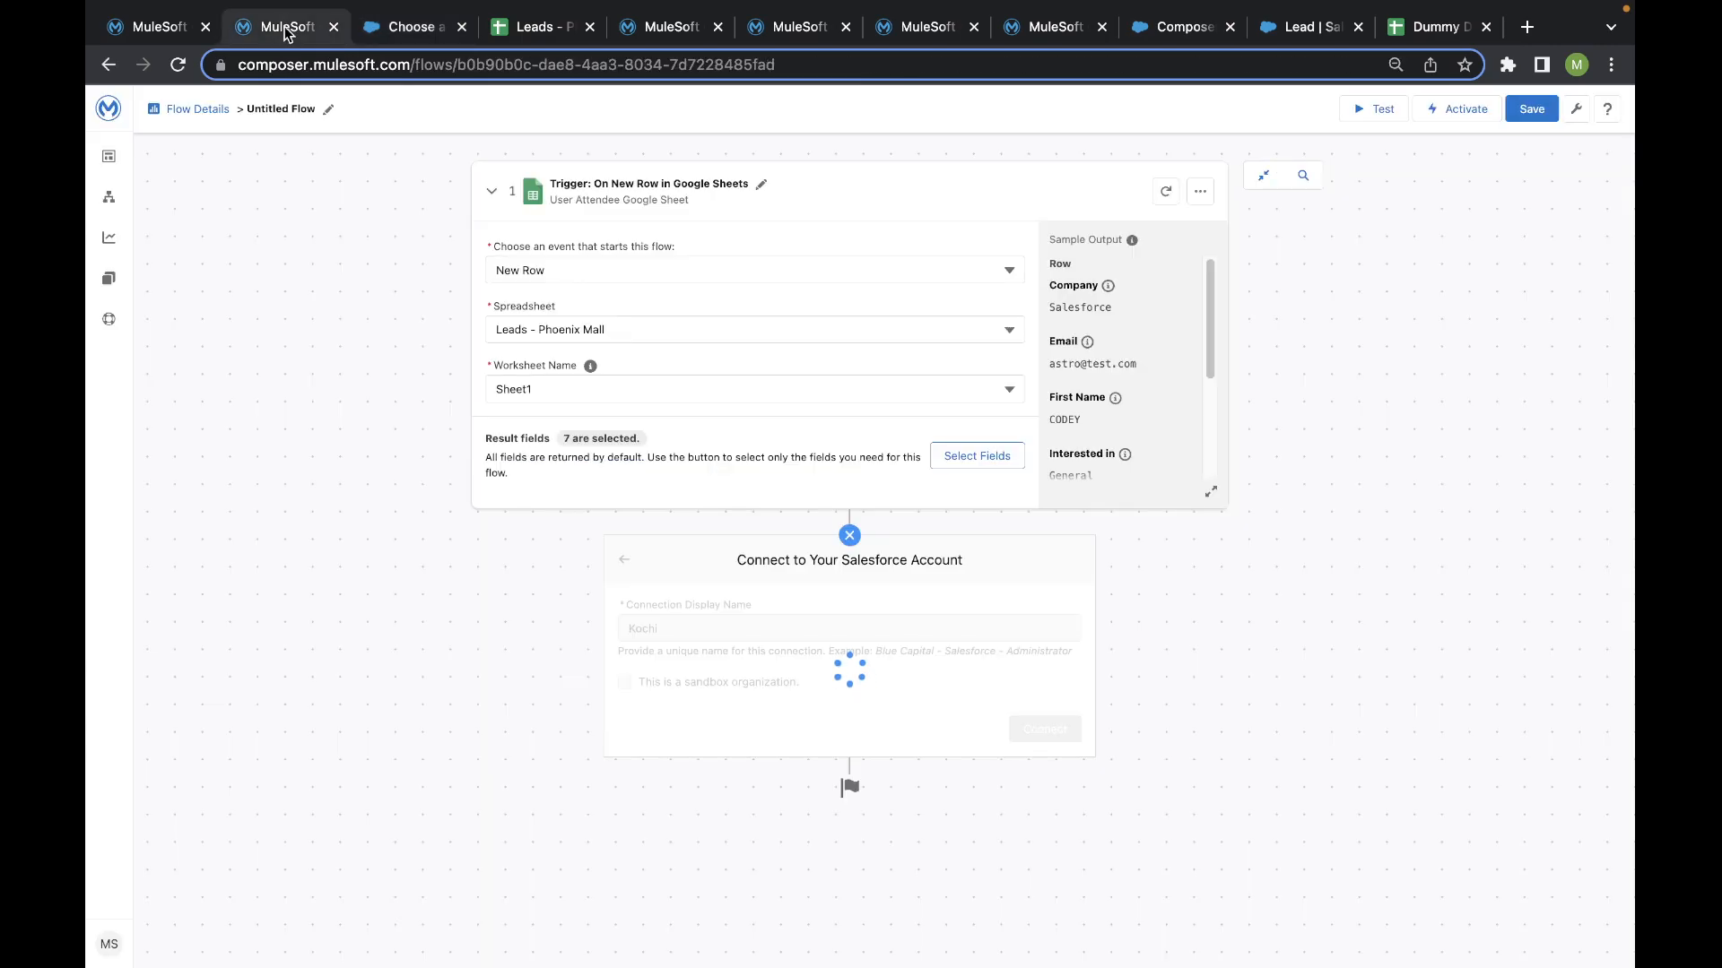
click(462, 27)
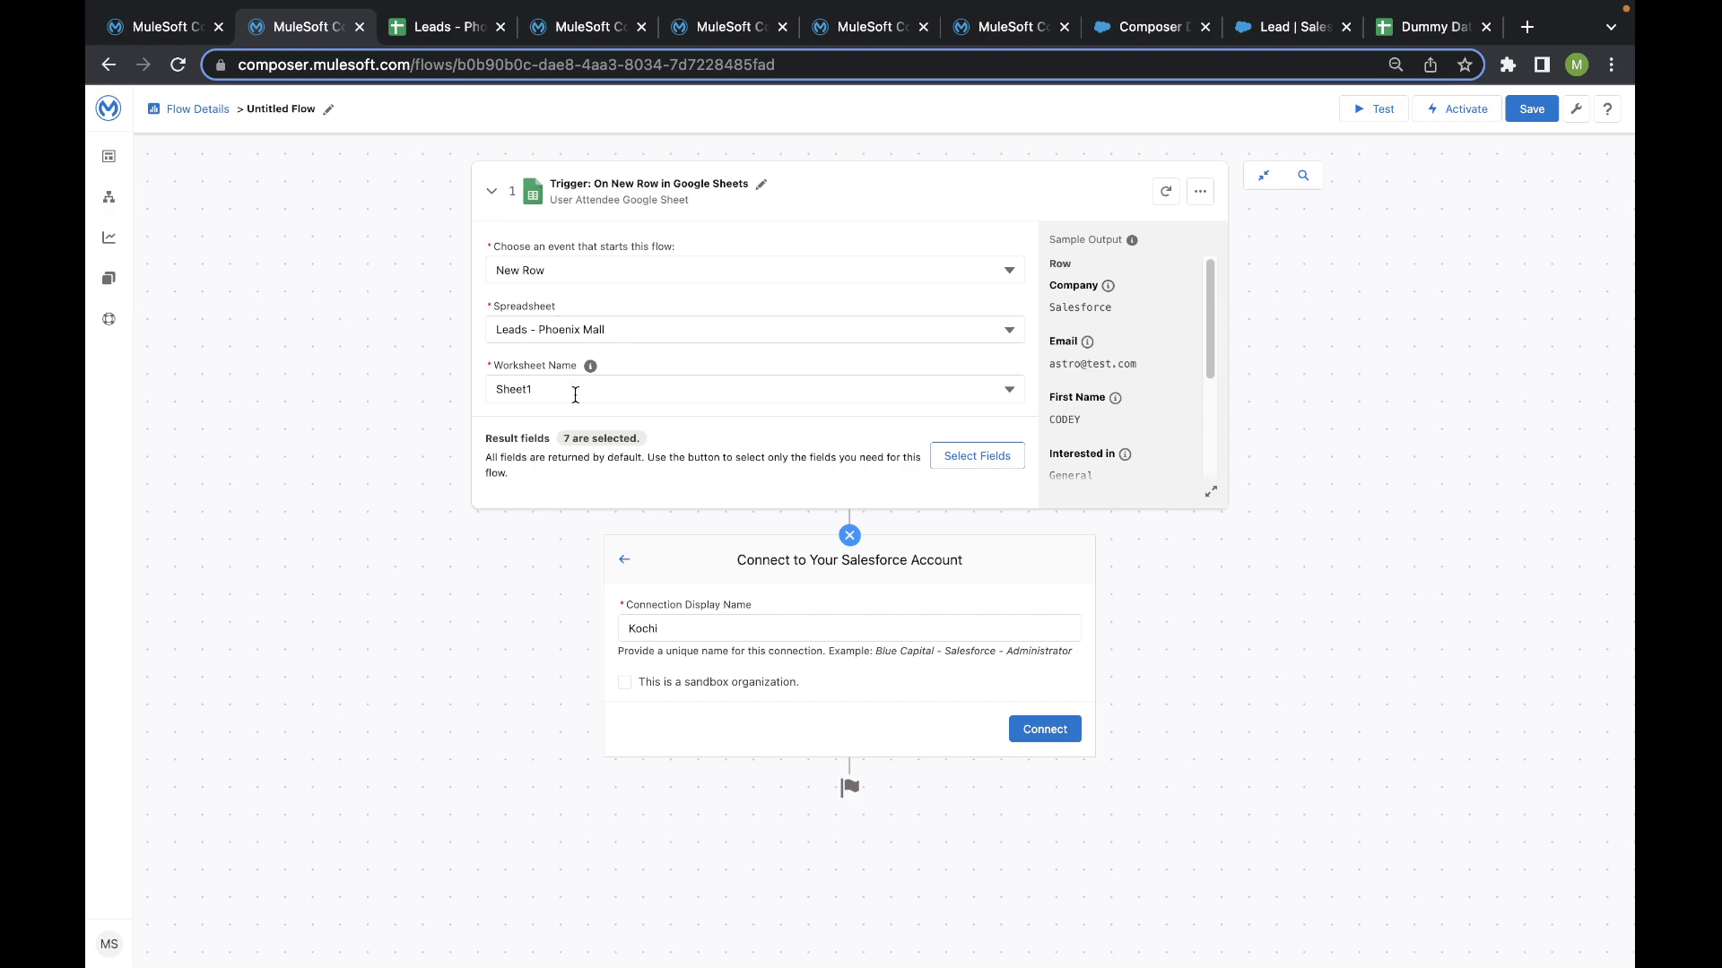
- Leave the Salesforce connection setup, choose Slack as the system and open the form for a new Slack connection
click(625, 562)
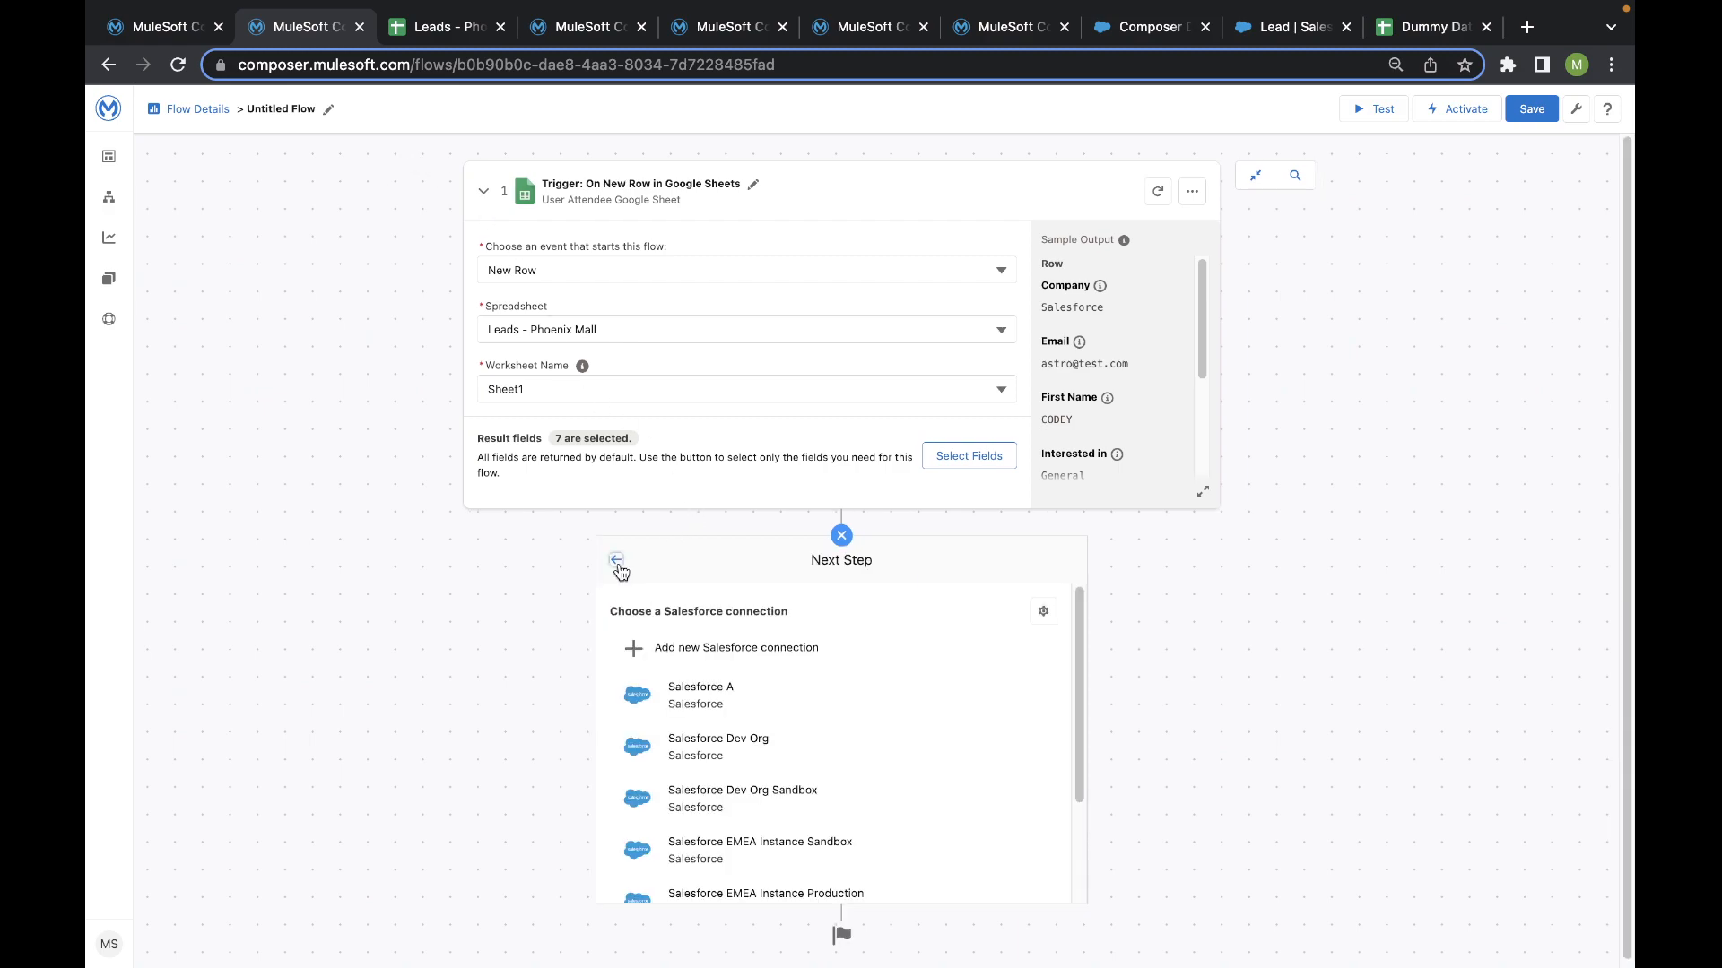
click(617, 561)
scroll(691, 569, down, 6)
click(1015, 493)
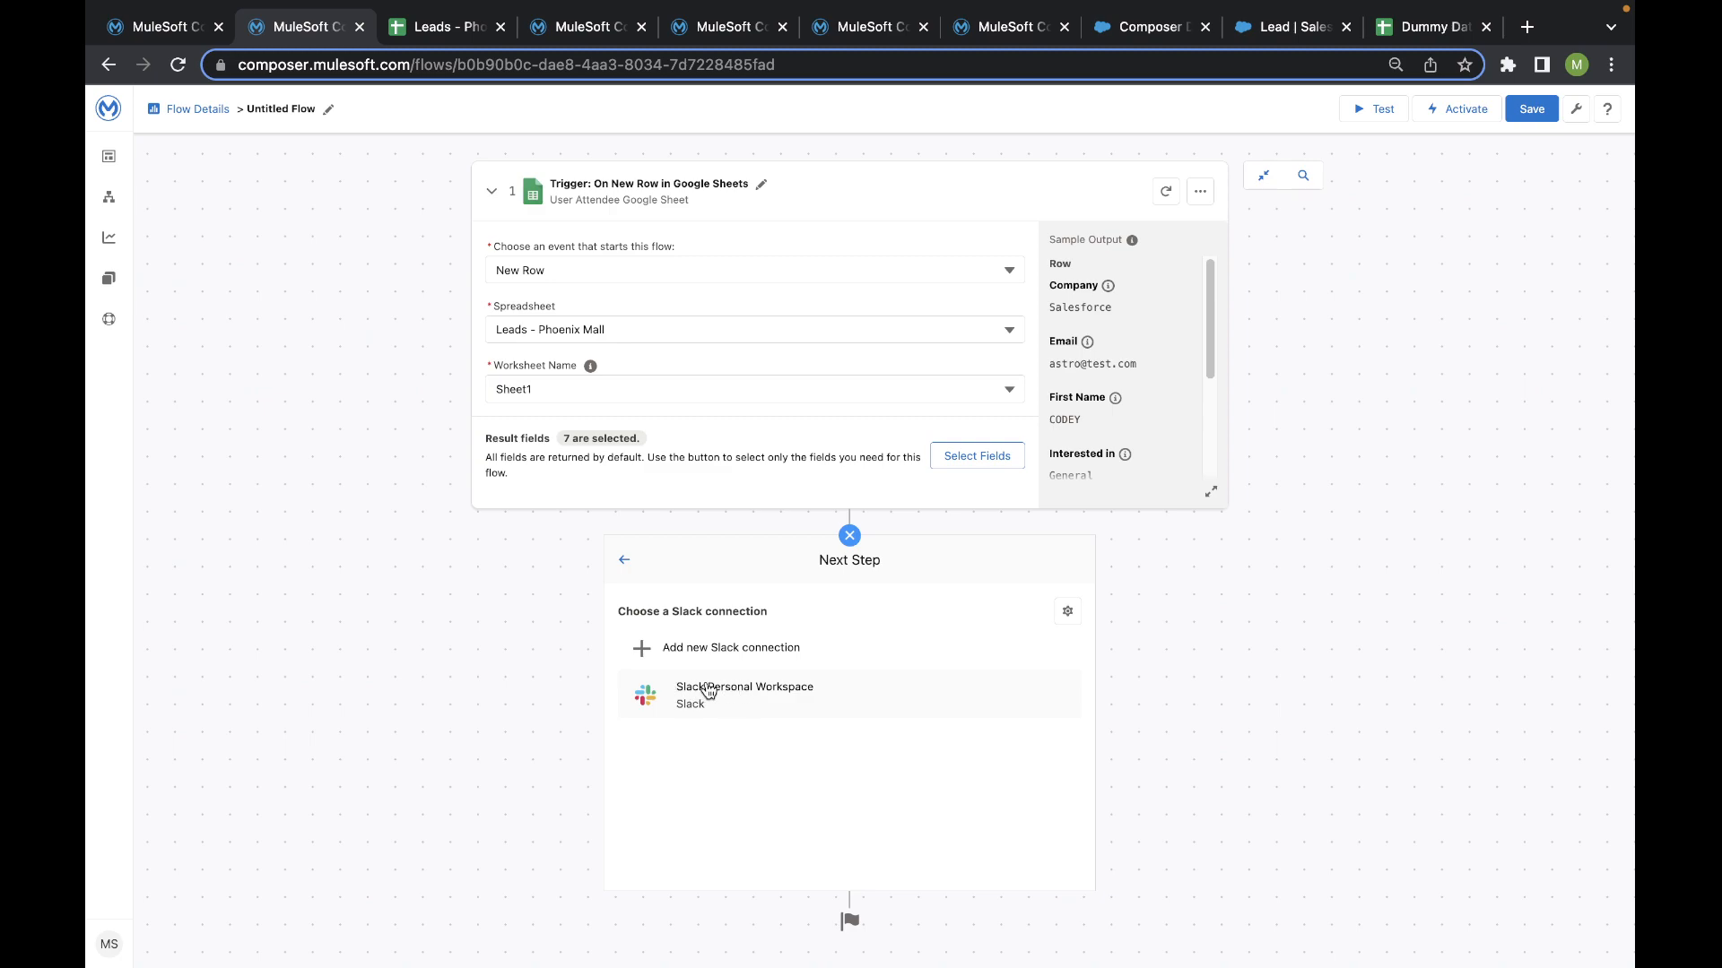
click(702, 654)
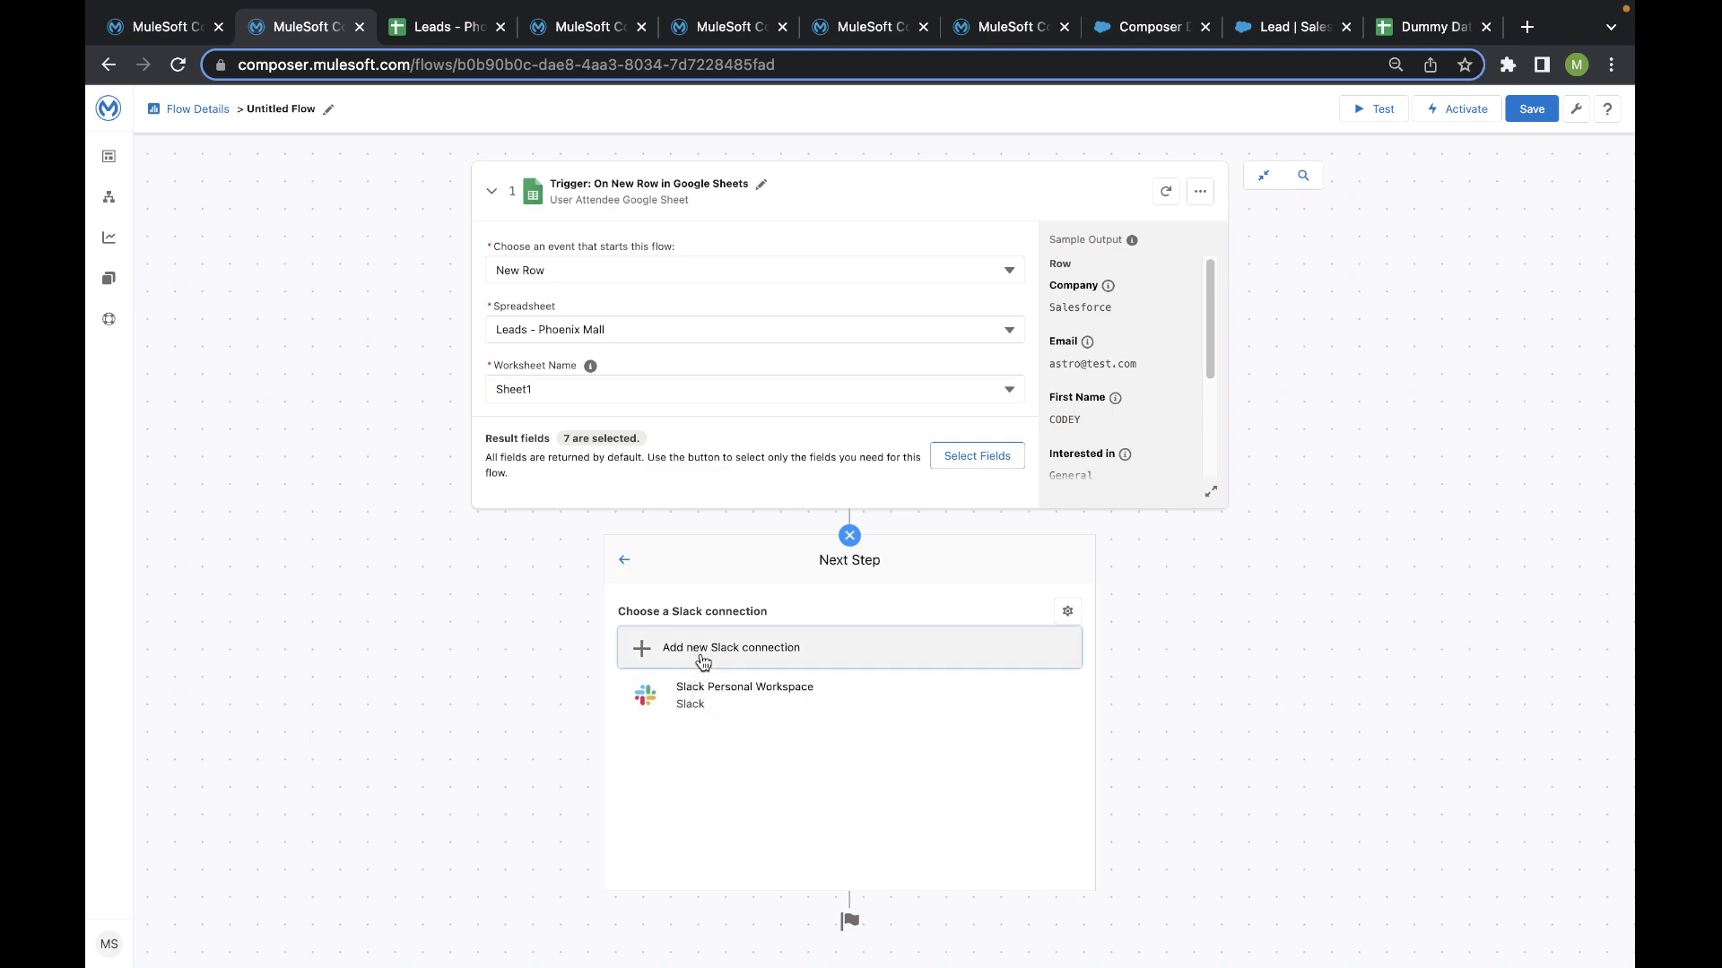
click(702, 659)
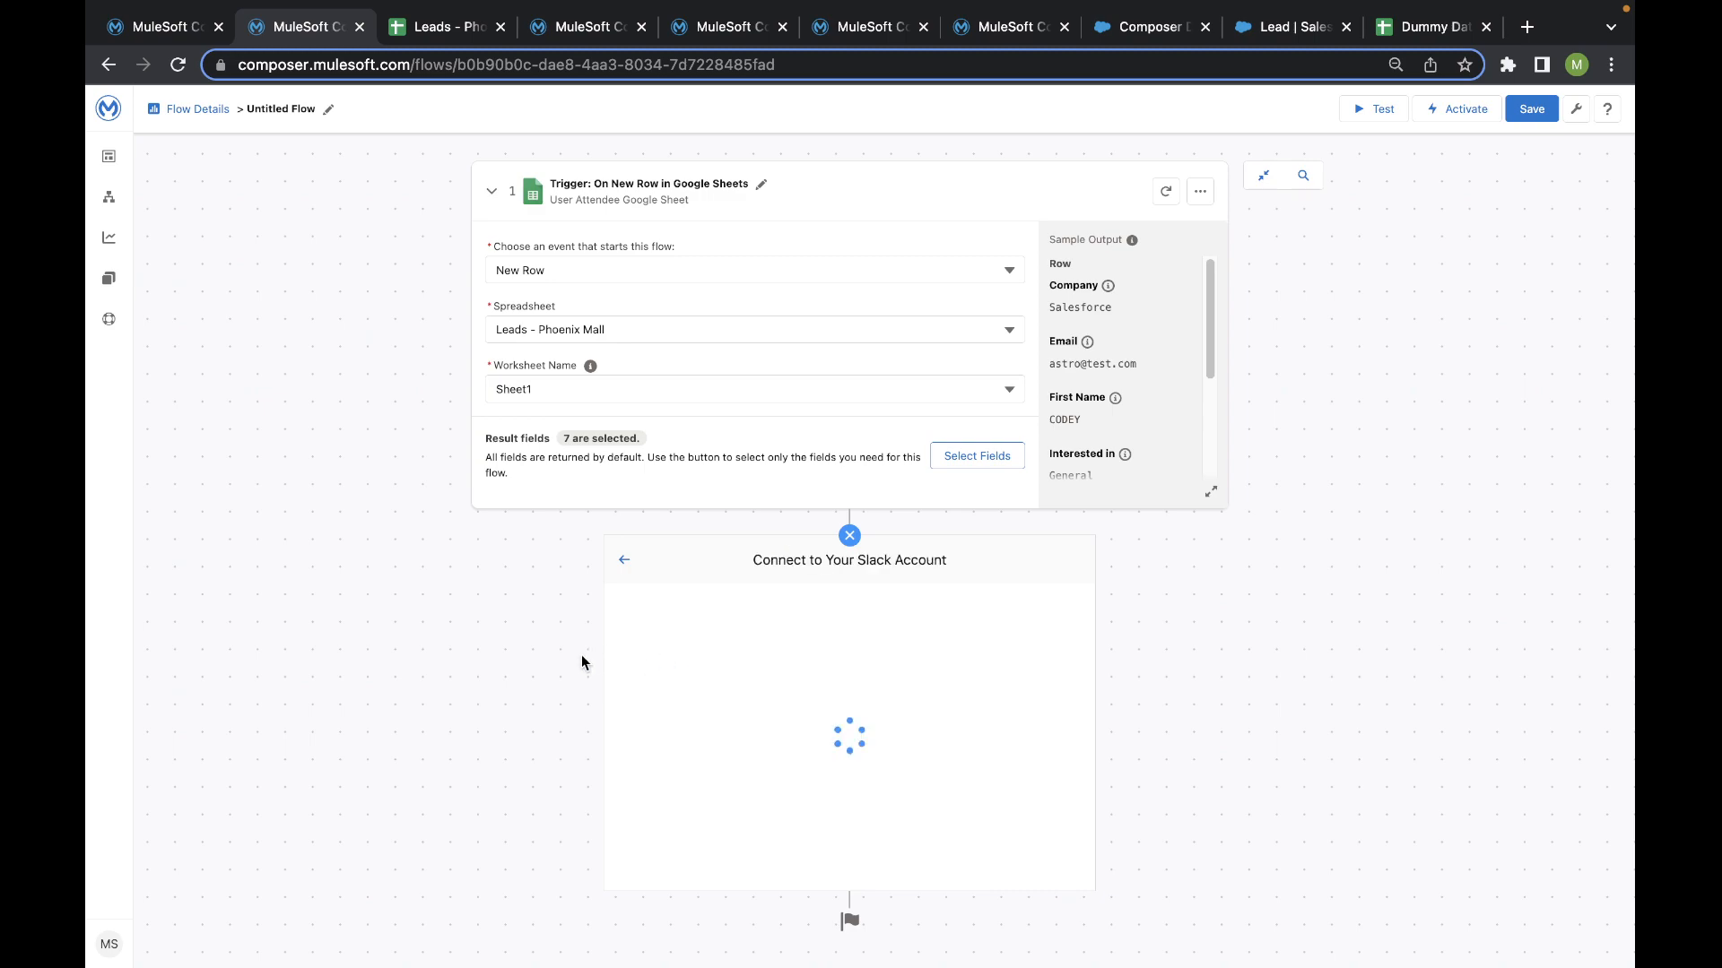
click(762, 625)
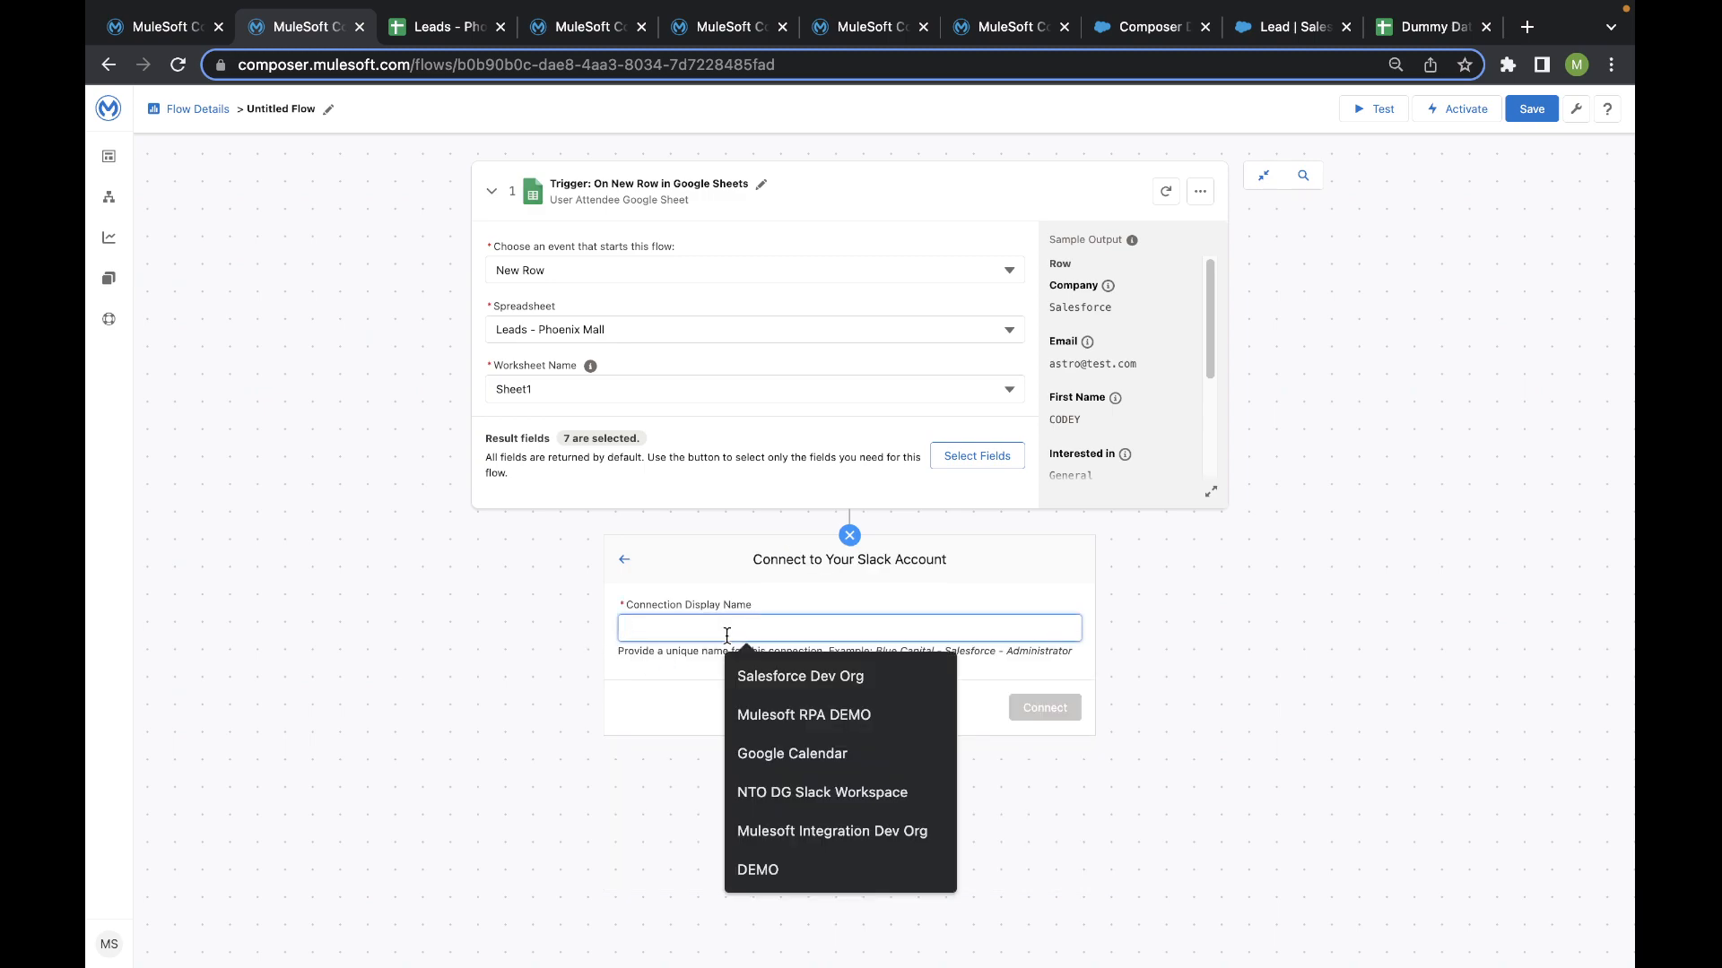
key(Escape)
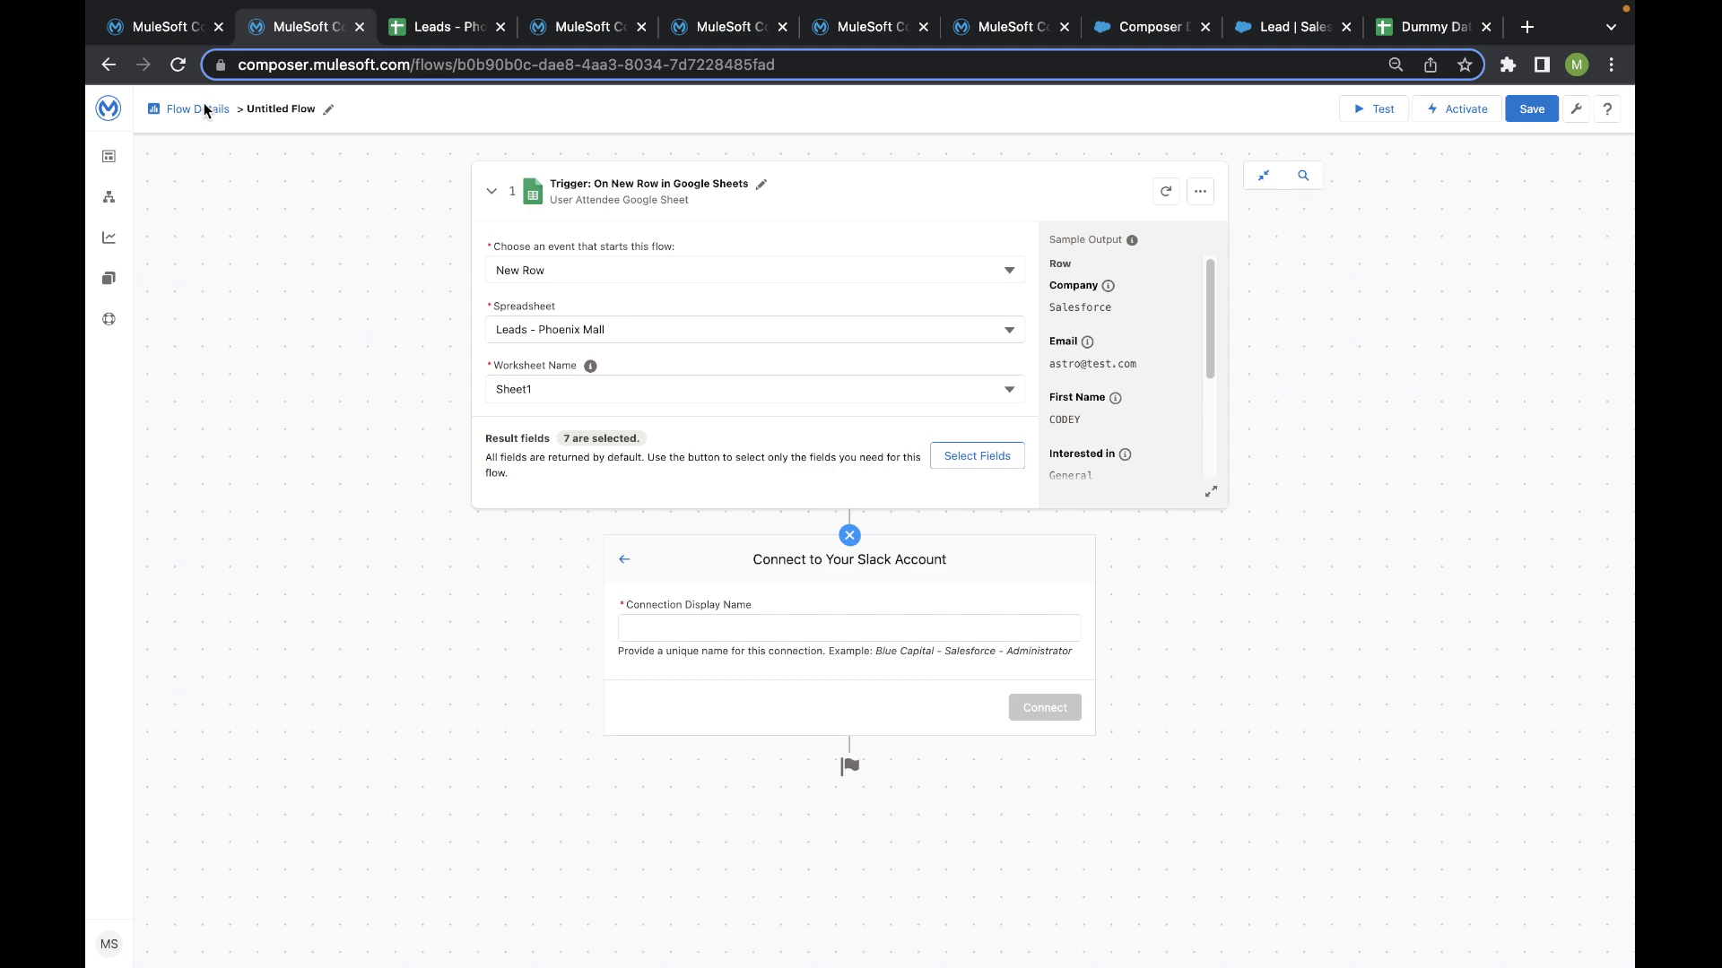
- Switch to the Google Sheet - Salesforce - Slack - Lead Creation Automation flow and review its trigger's settings and selected result fields
click(135, 13)
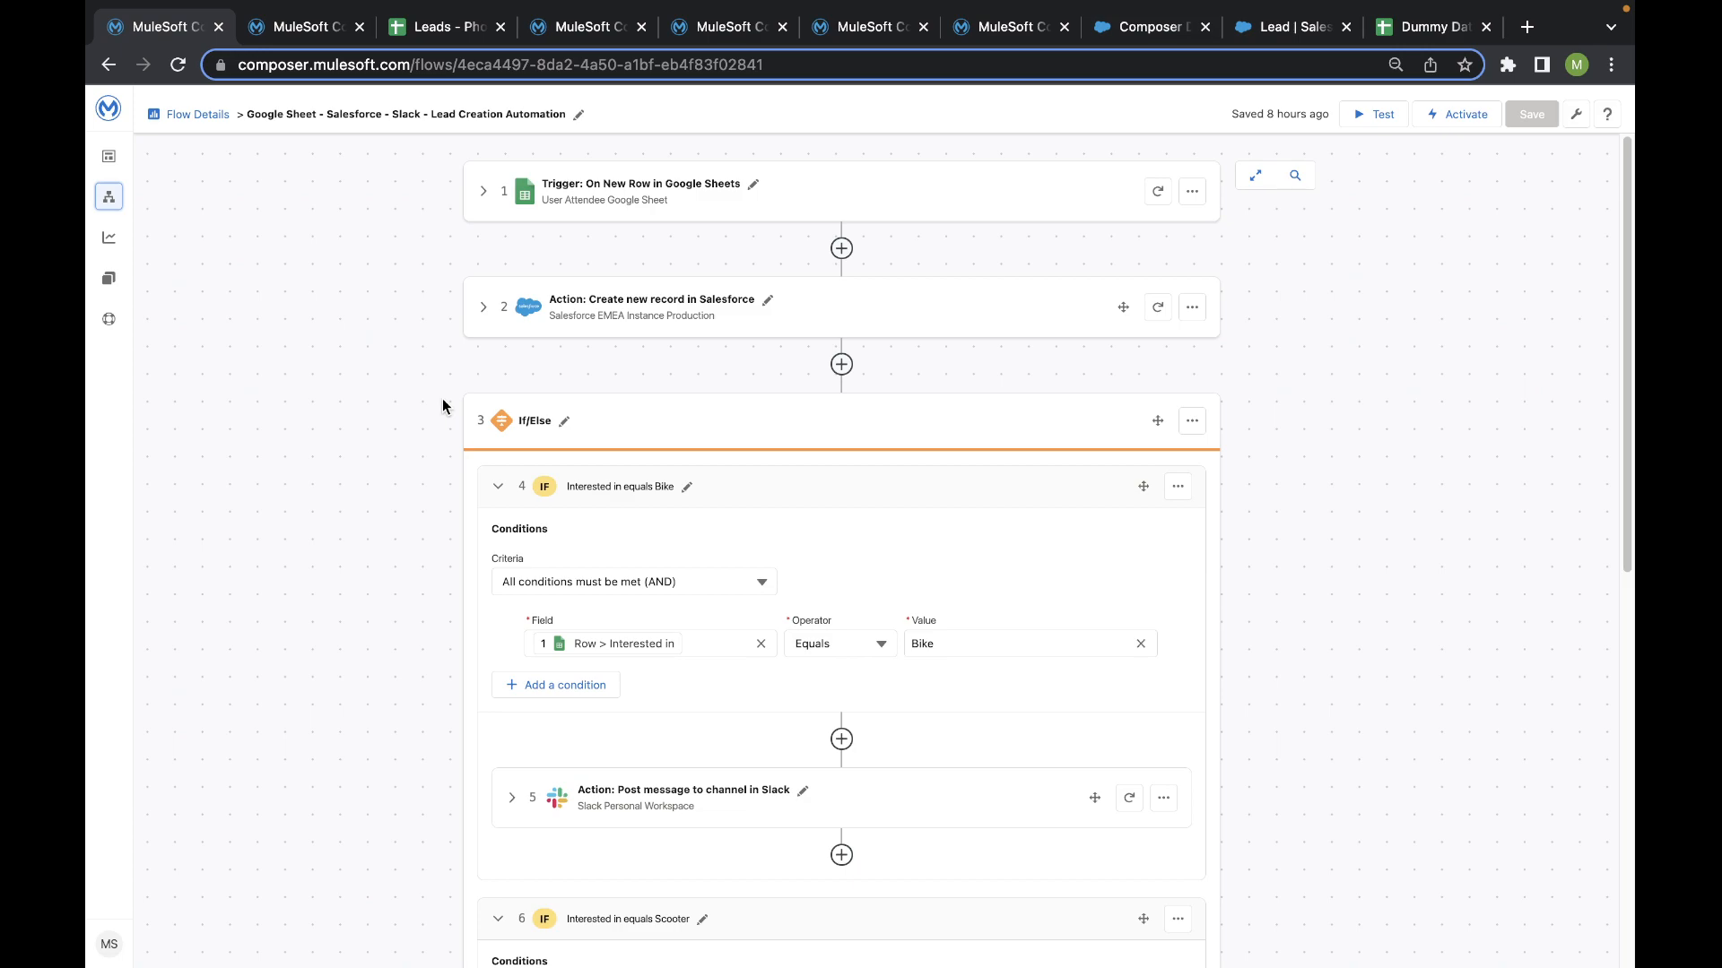
click(484, 192)
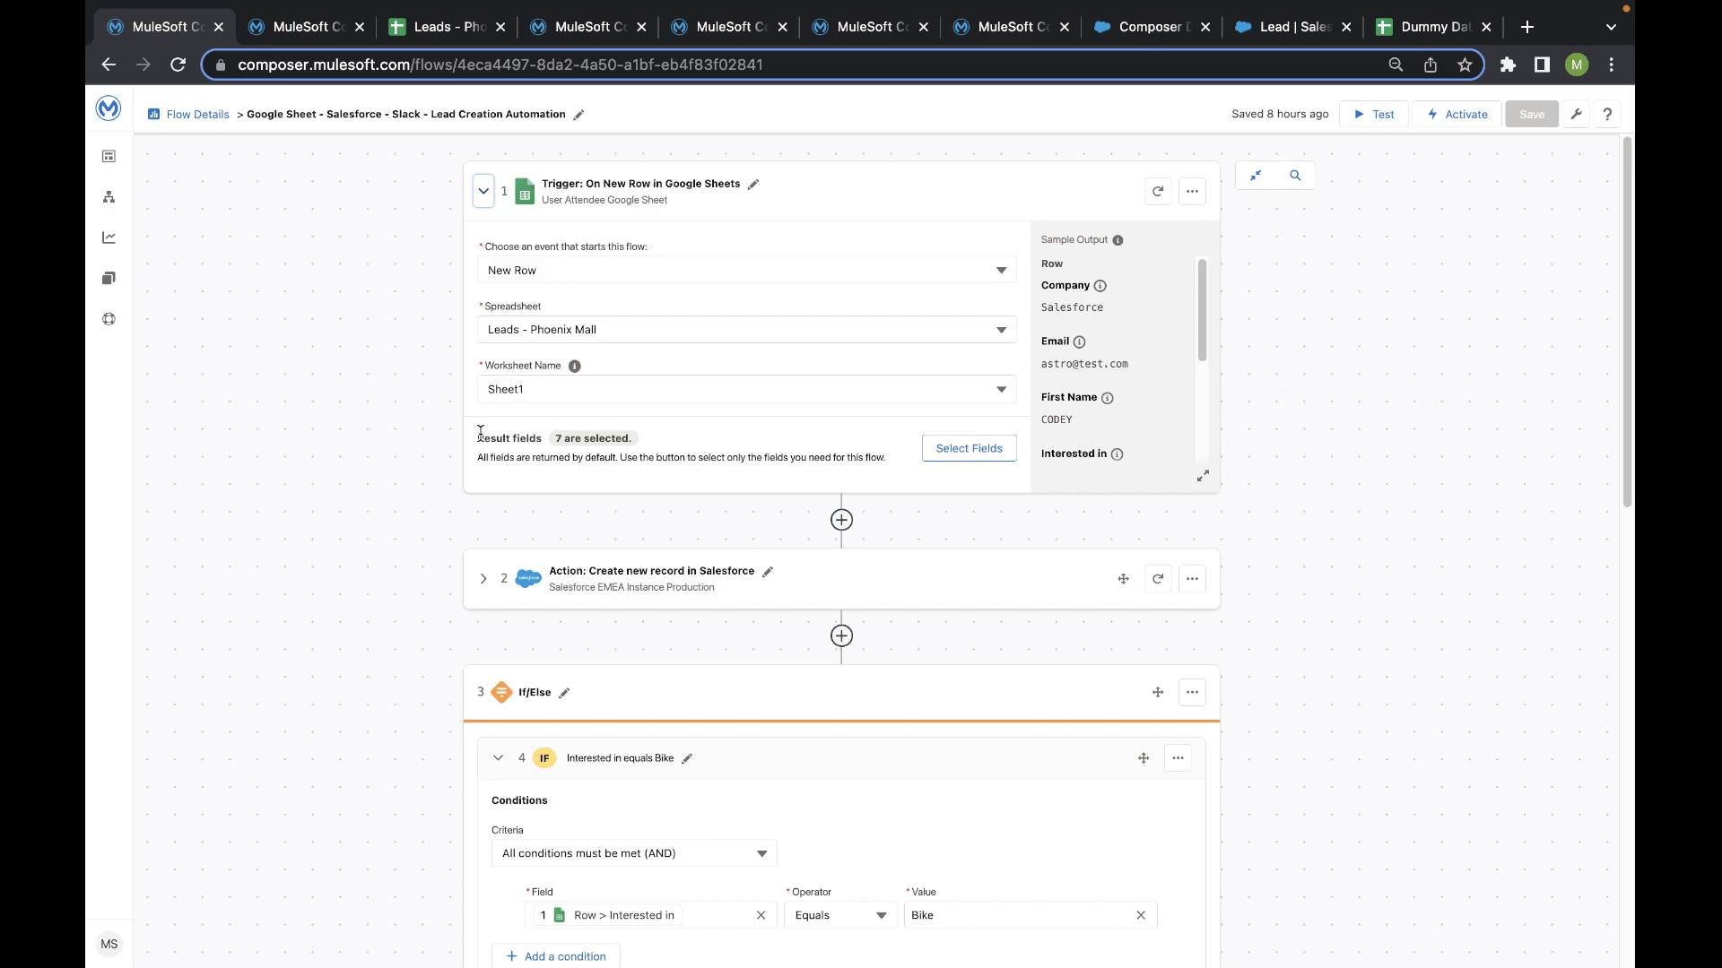
scroll(513, 445, down, 2)
click(960, 341)
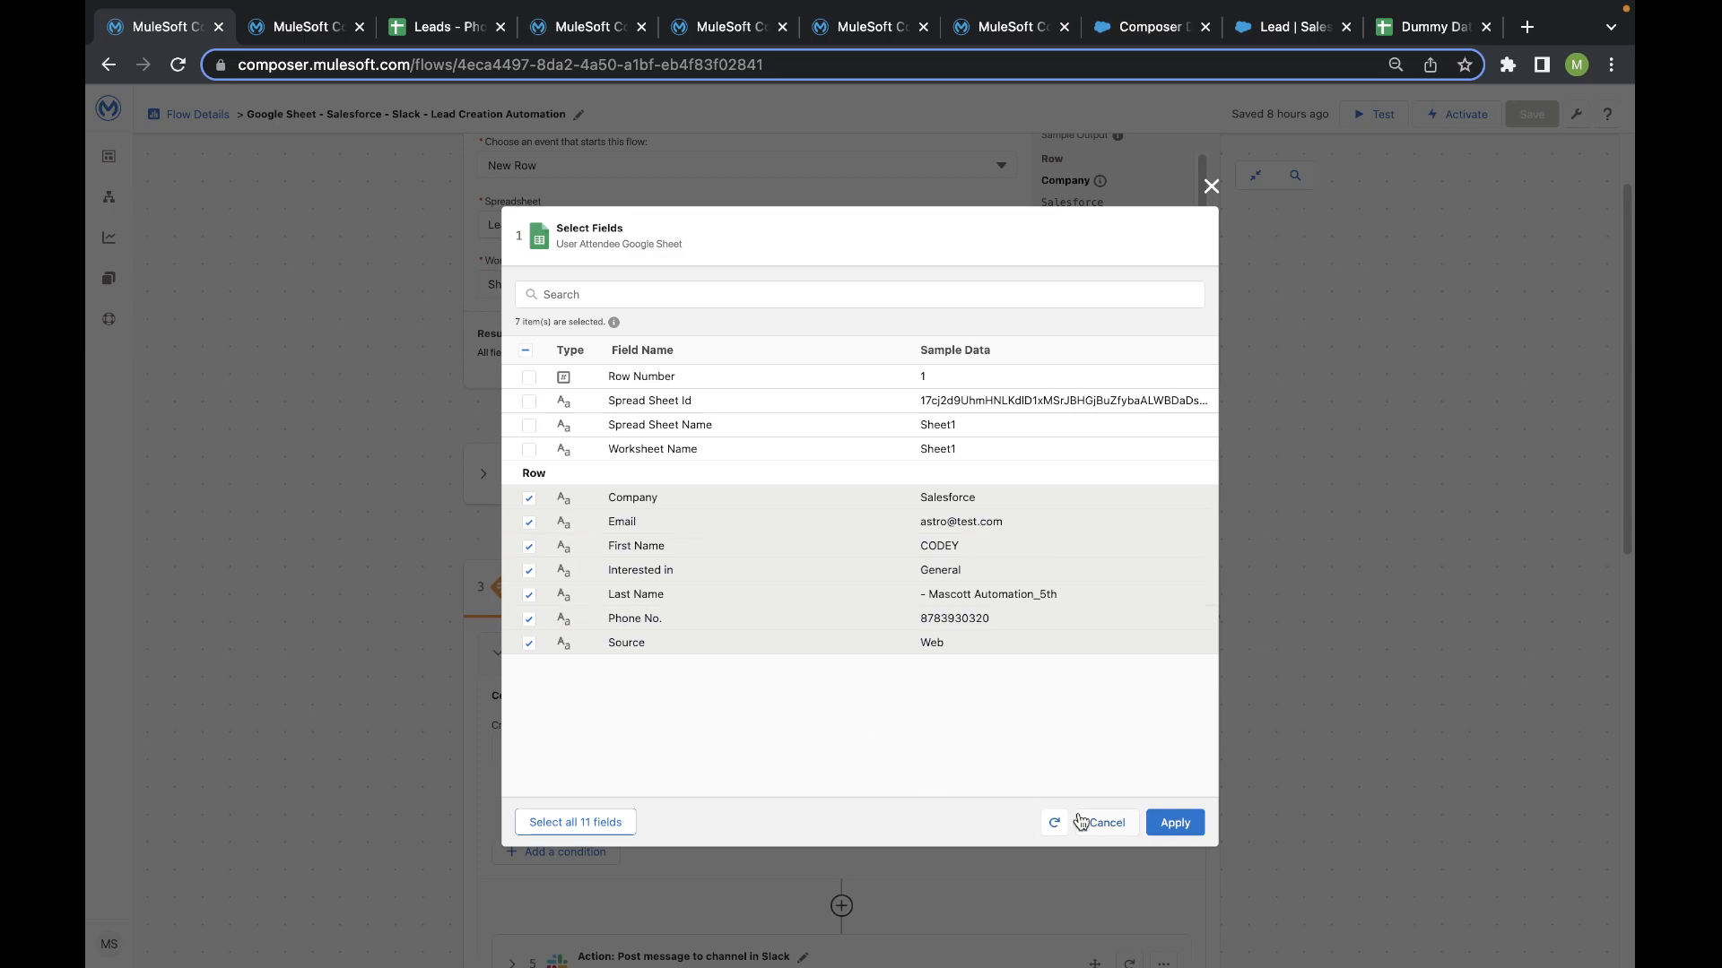
click(1211, 186)
scroll(534, 454, down, 4)
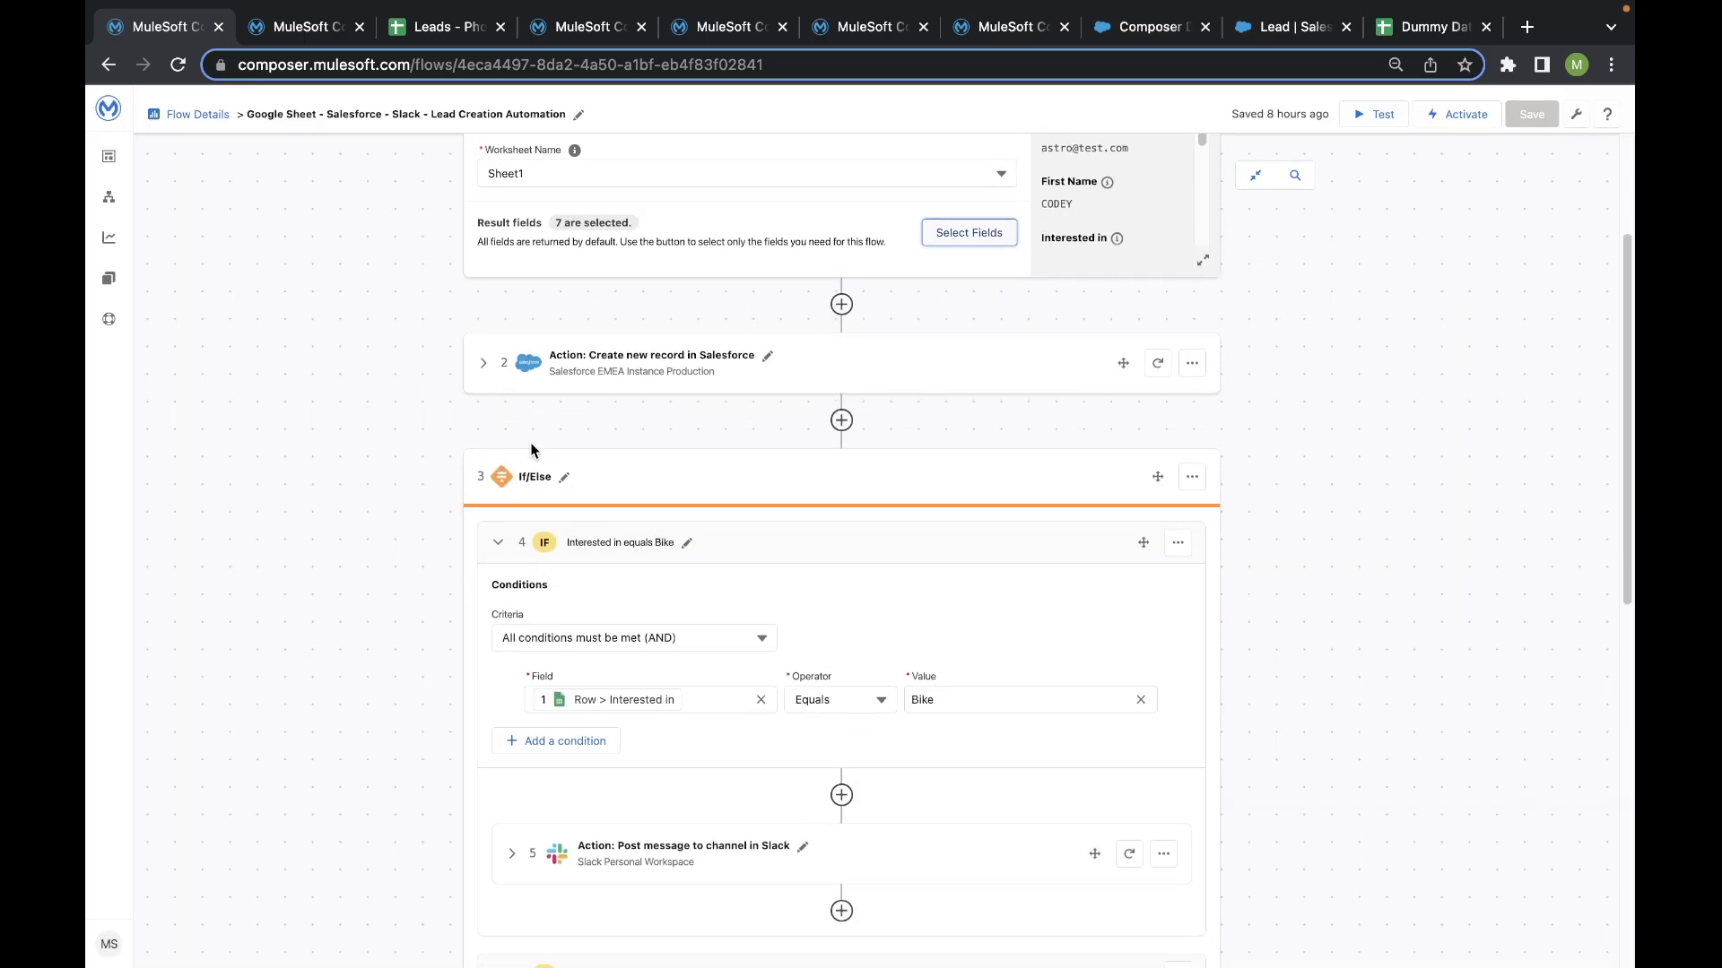
- Expand the Salesforce Create new record step and look through the action types available for it
click(481, 366)
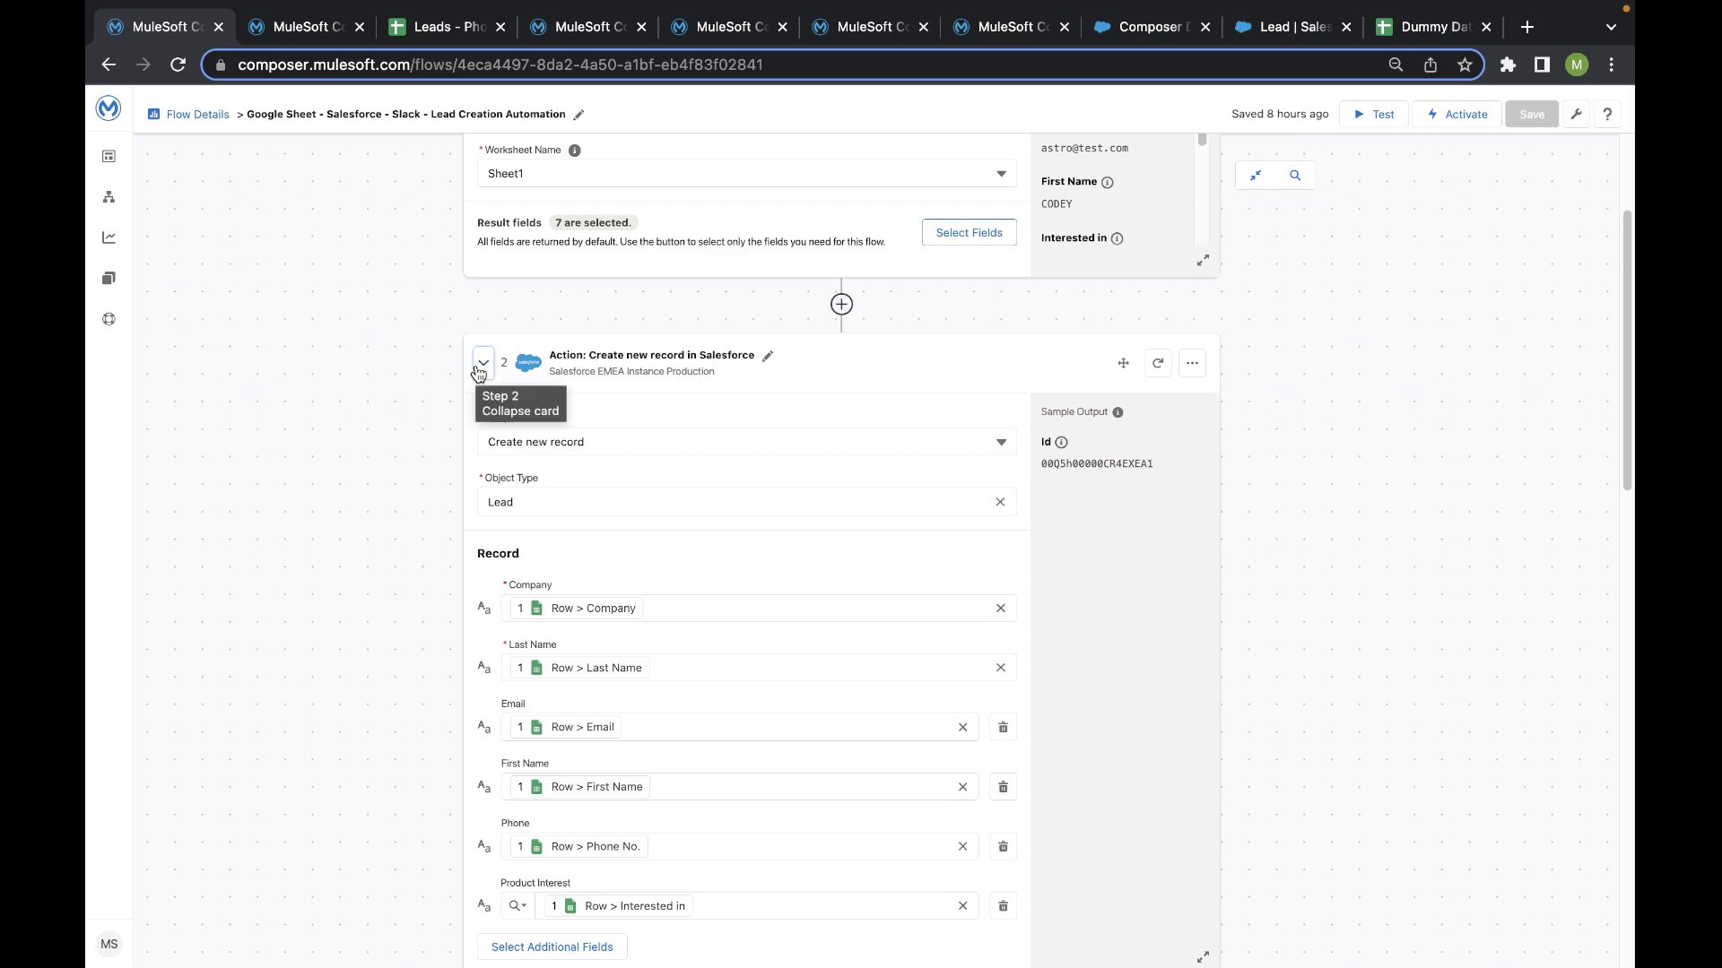
scroll(669, 363, down, 1)
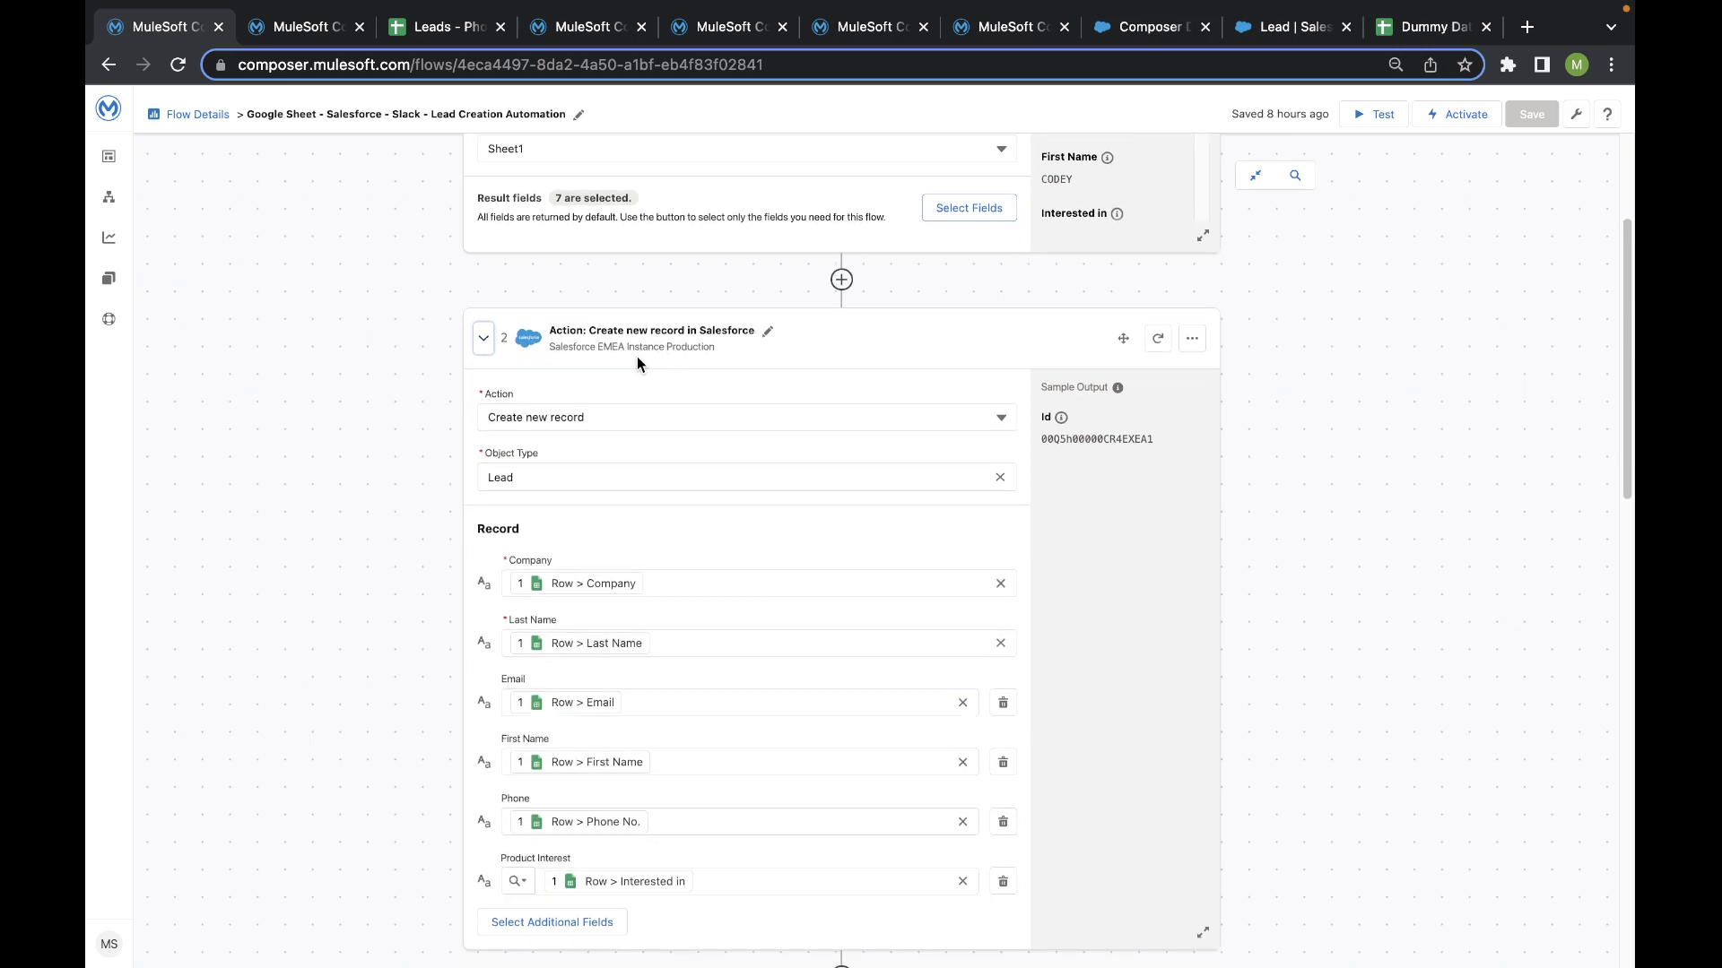
scroll(633, 376, down, 2)
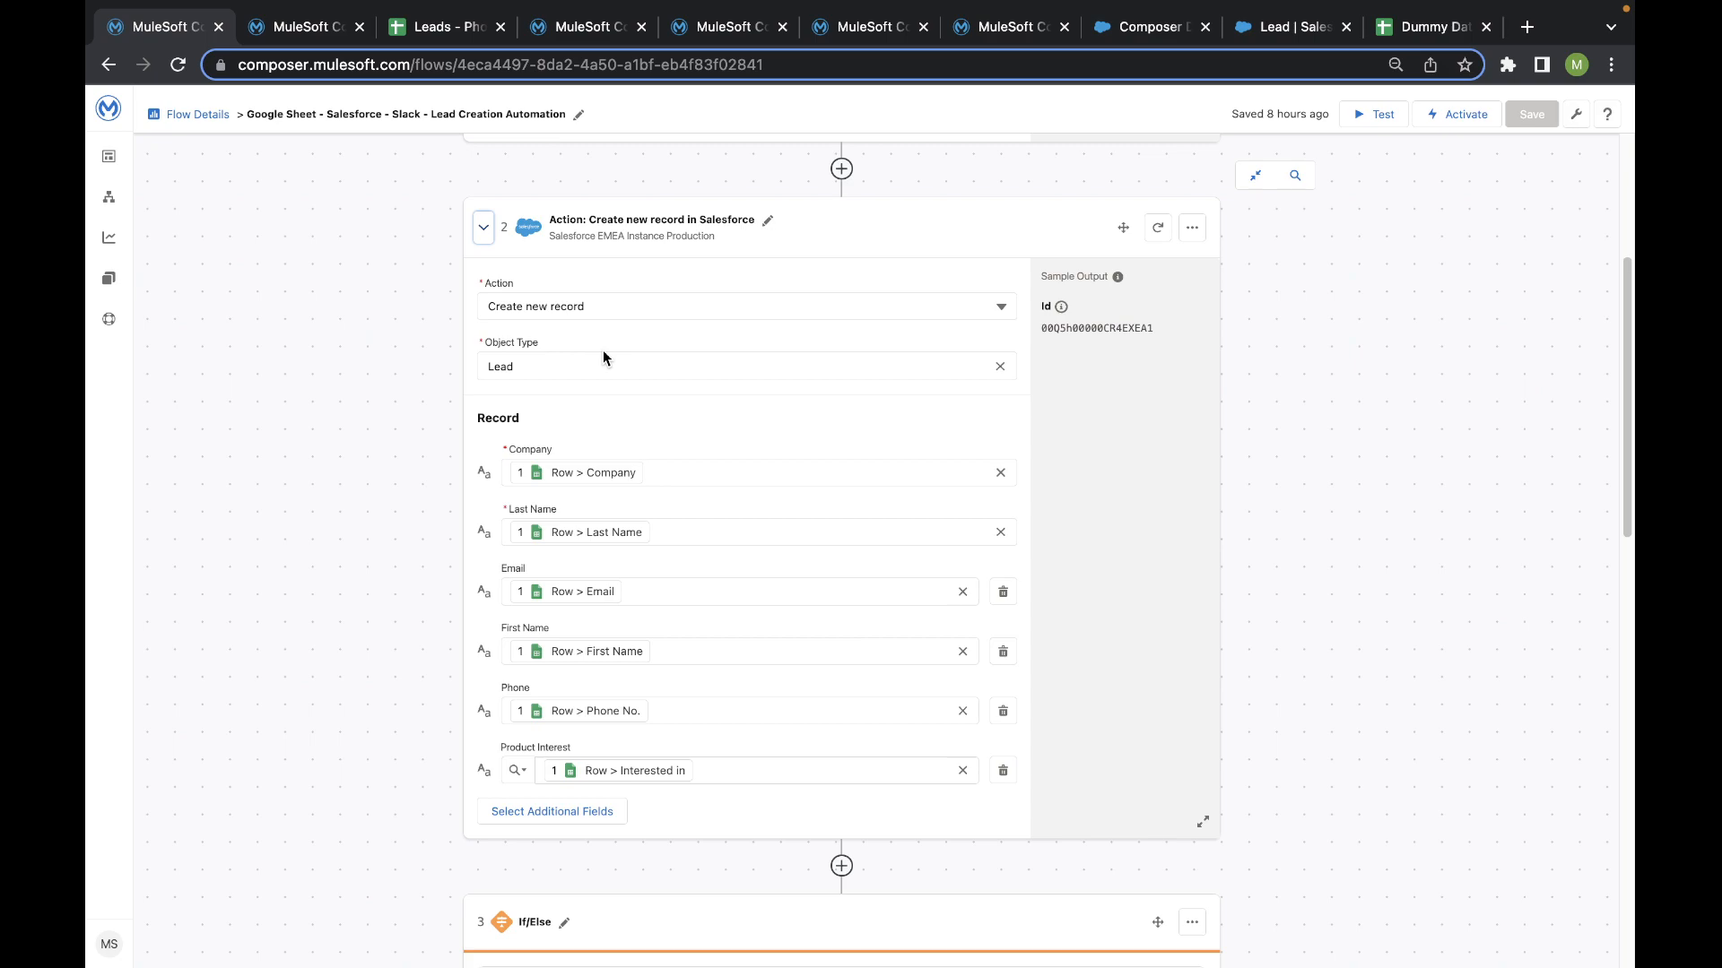
click(605, 306)
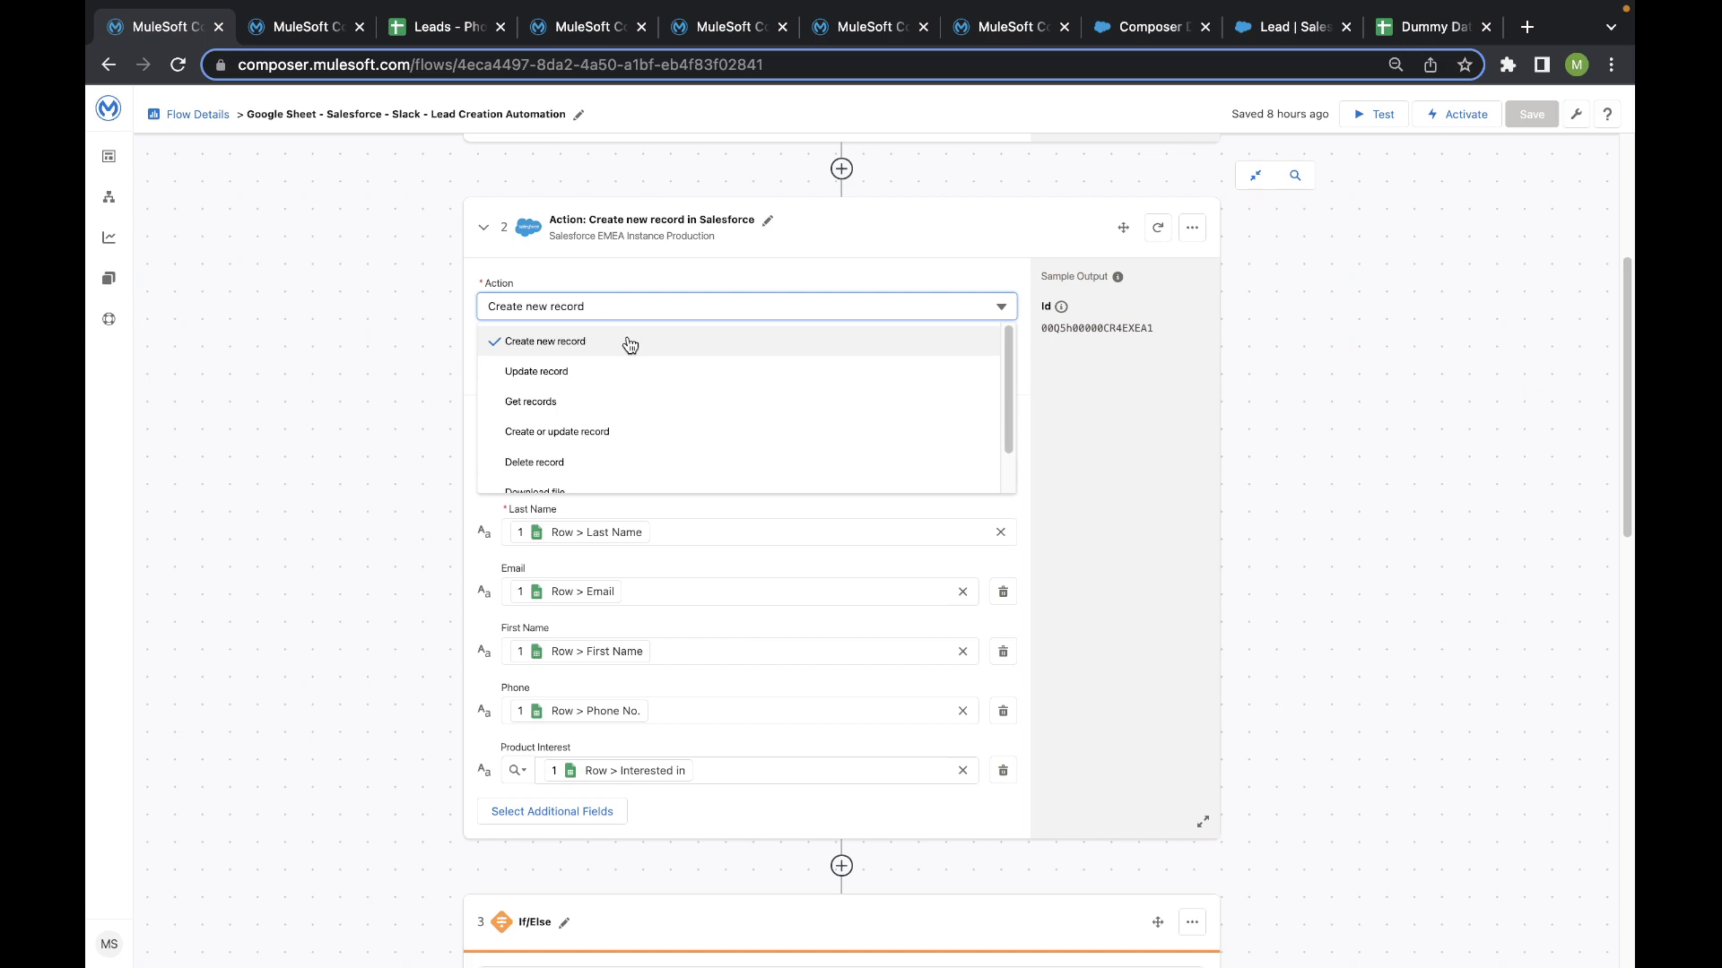
scroll(614, 396, down, 1)
scroll(615, 395, down, 3)
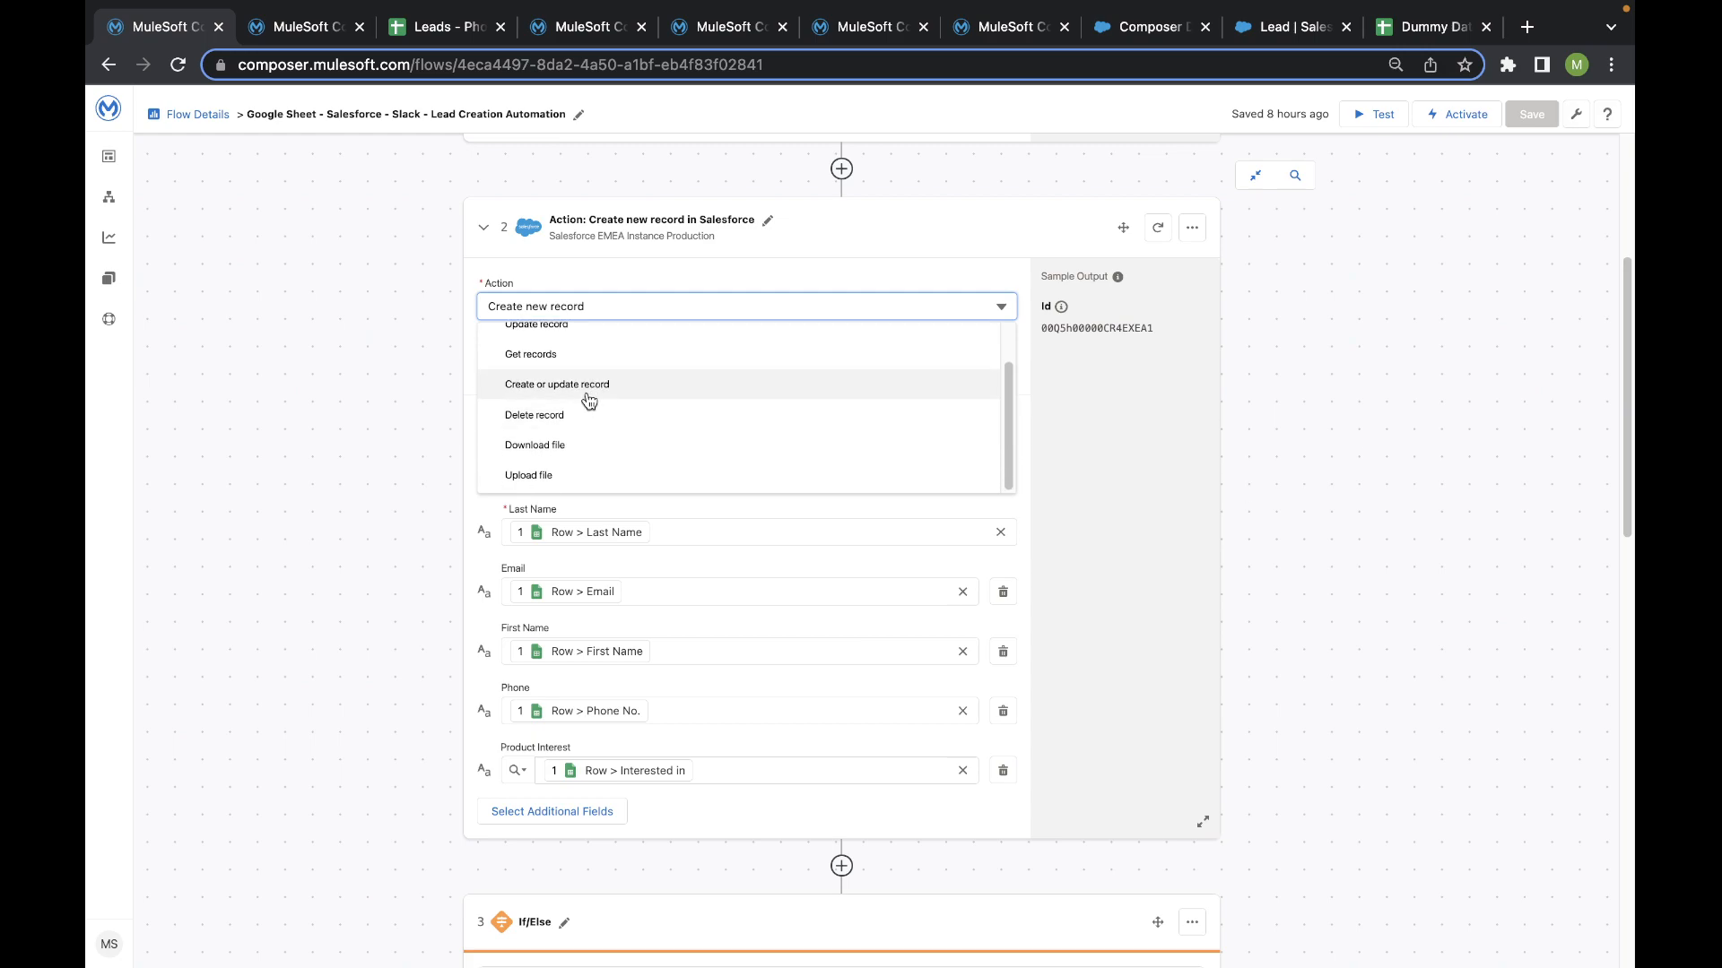
click(326, 471)
click(572, 310)
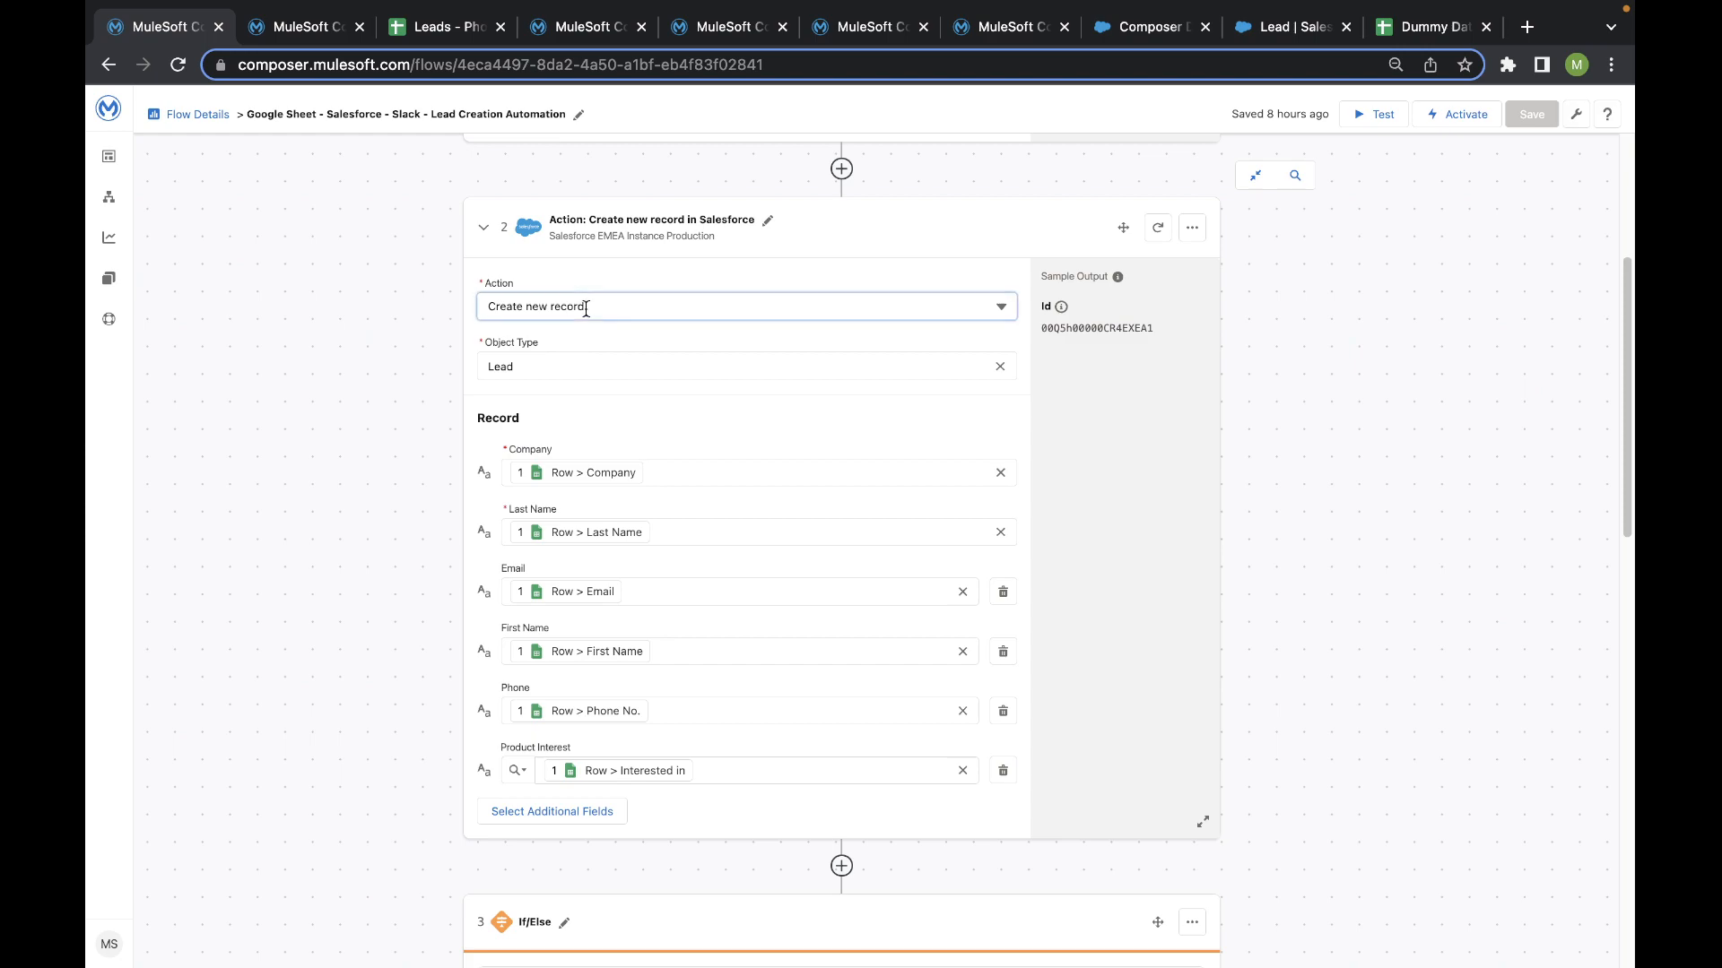
scroll(603, 380, down, 3)
click(330, 379)
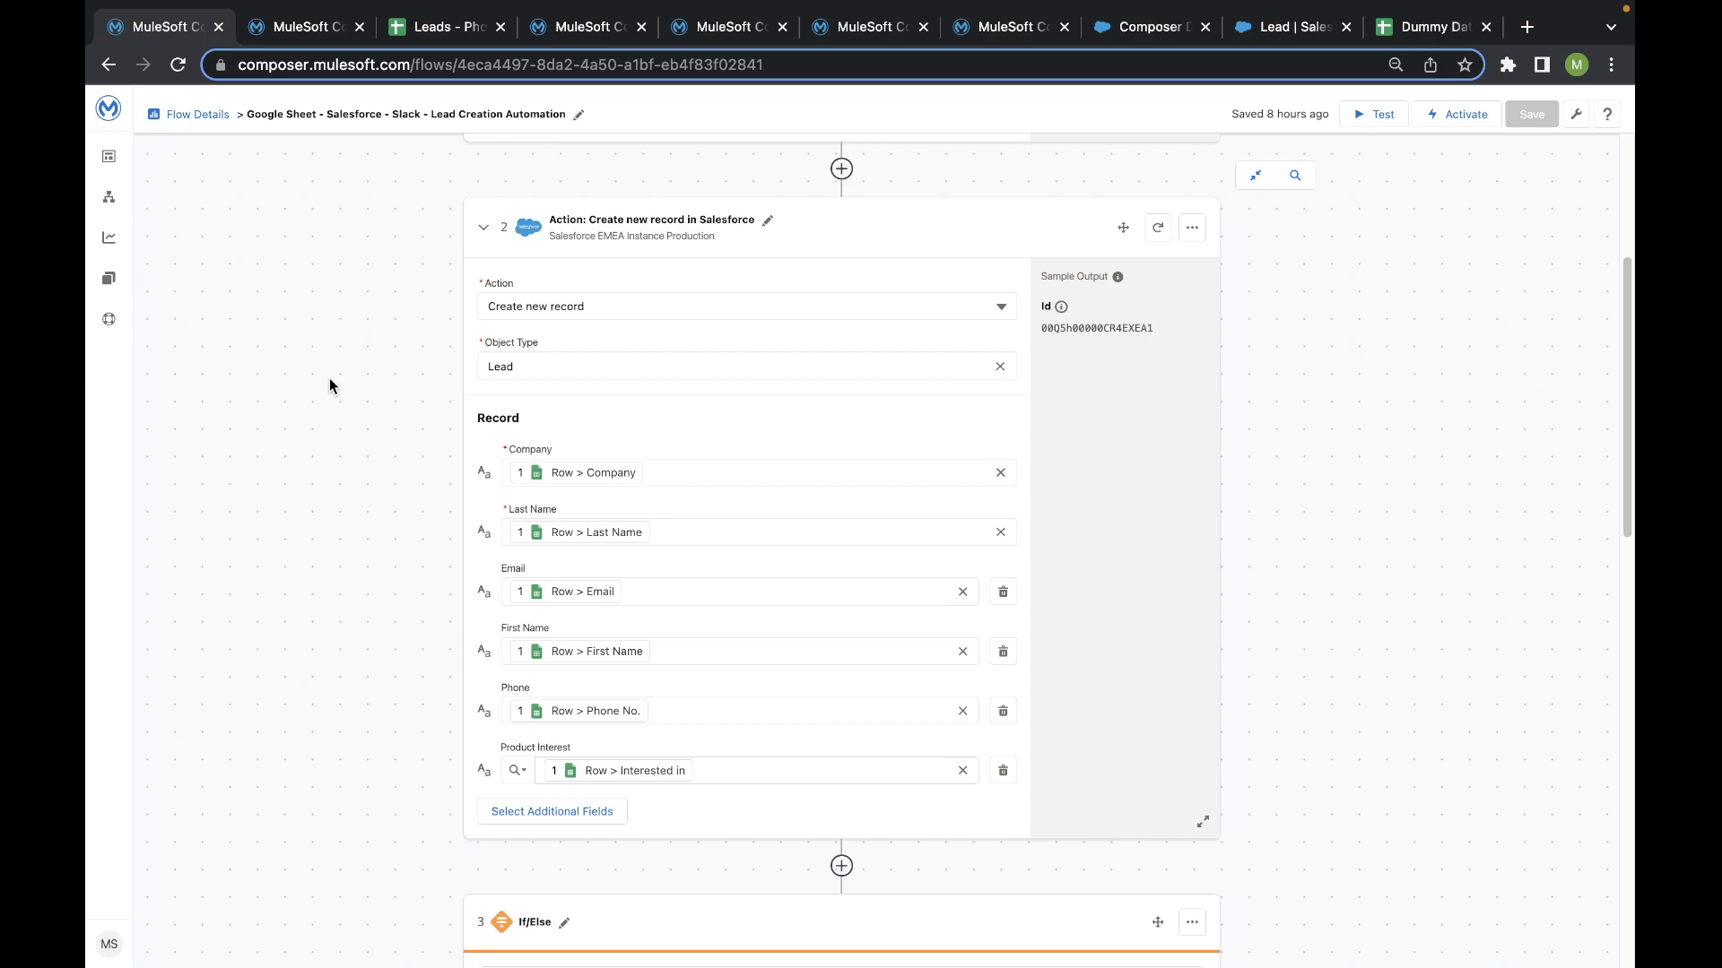
- Compare the Lead record's field mappings with the trigger and the columns of the Leads - Phoenix Mall spreadsheet
scroll(387, 376, down, 3)
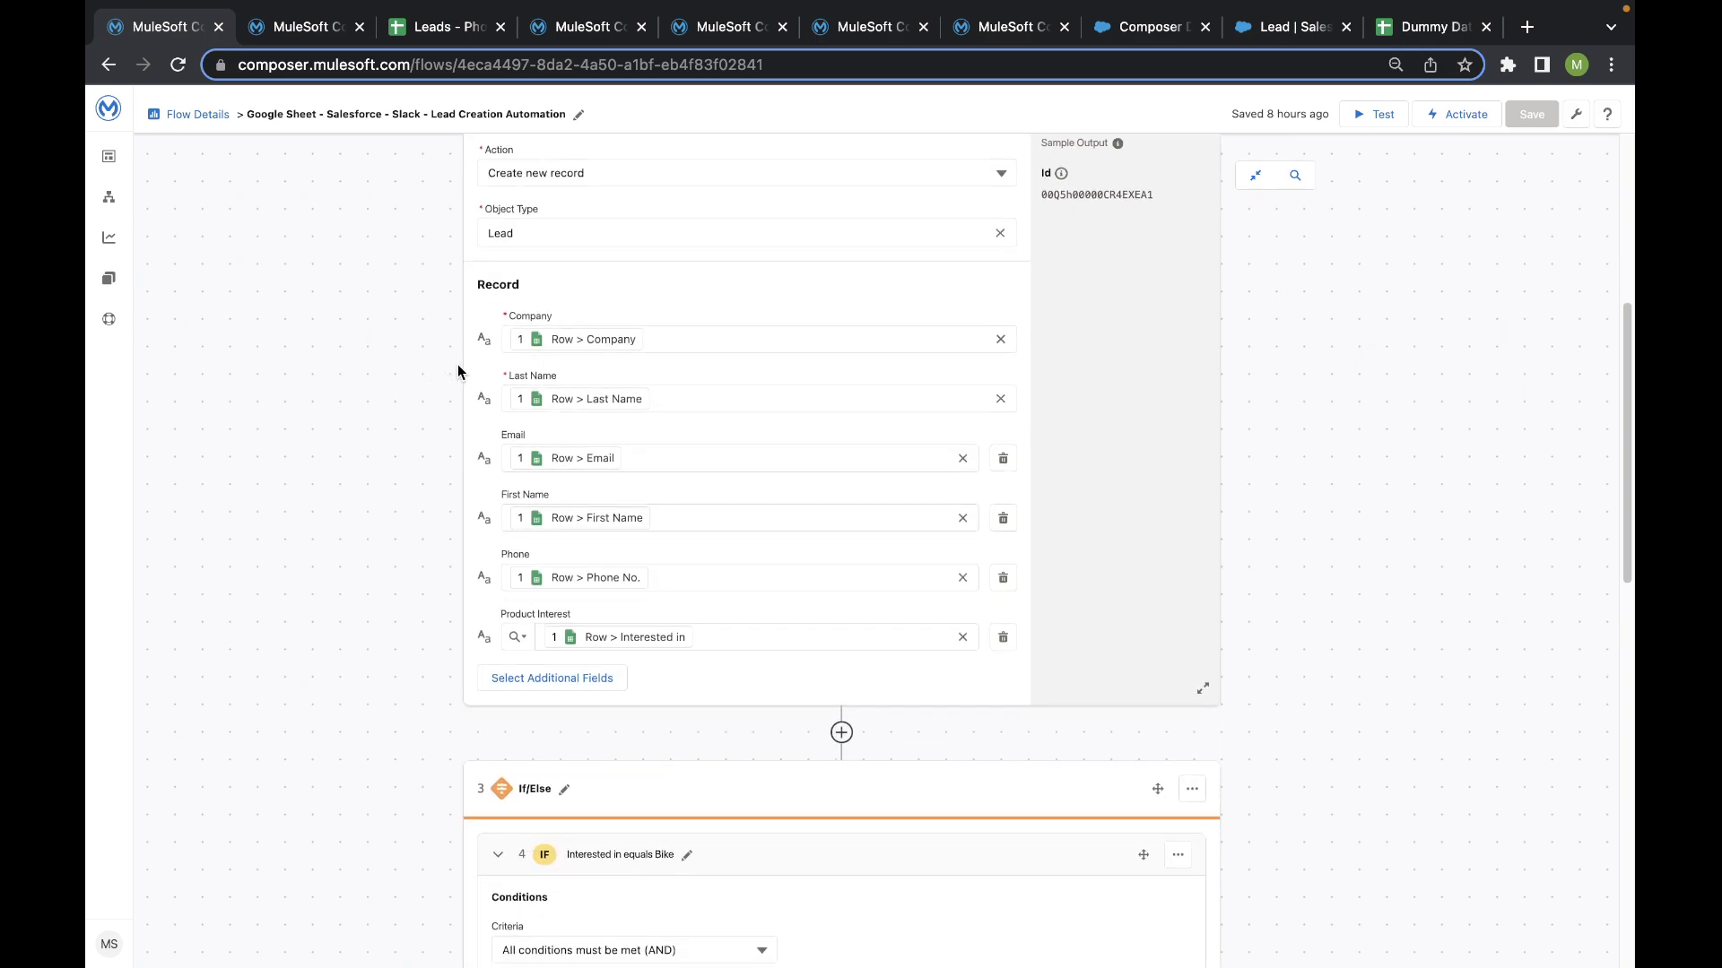
scroll(502, 346, up, 1)
scroll(478, 329, up, 5)
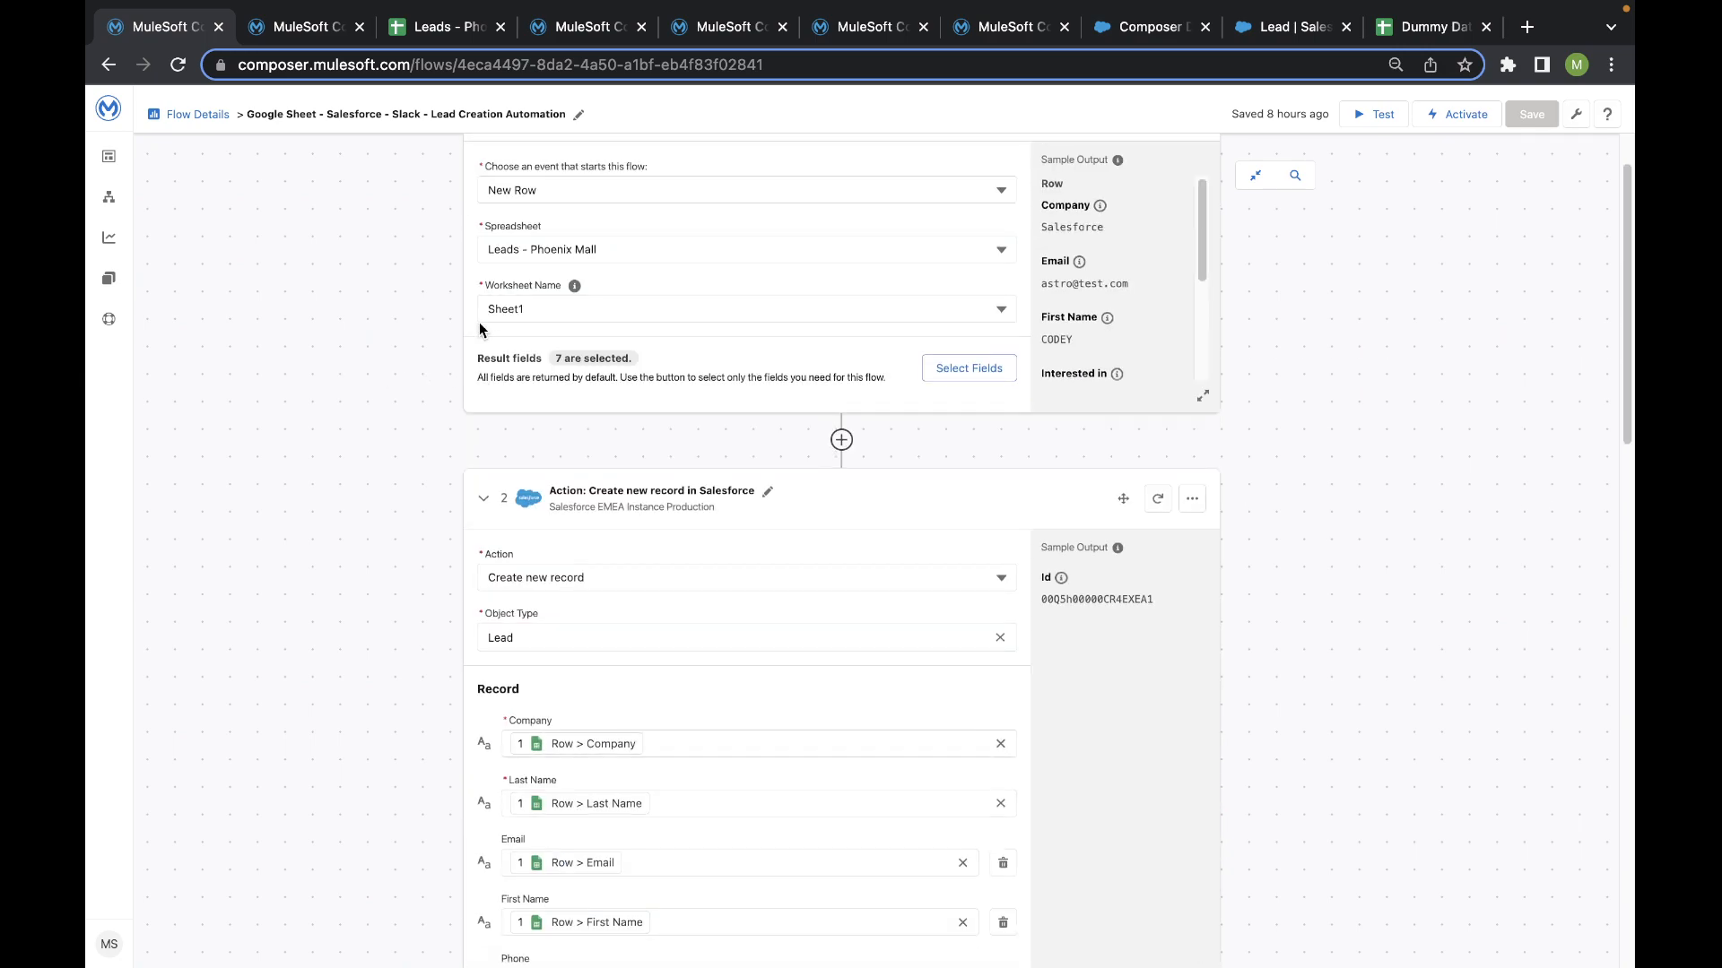
scroll(489, 327, down, 4)
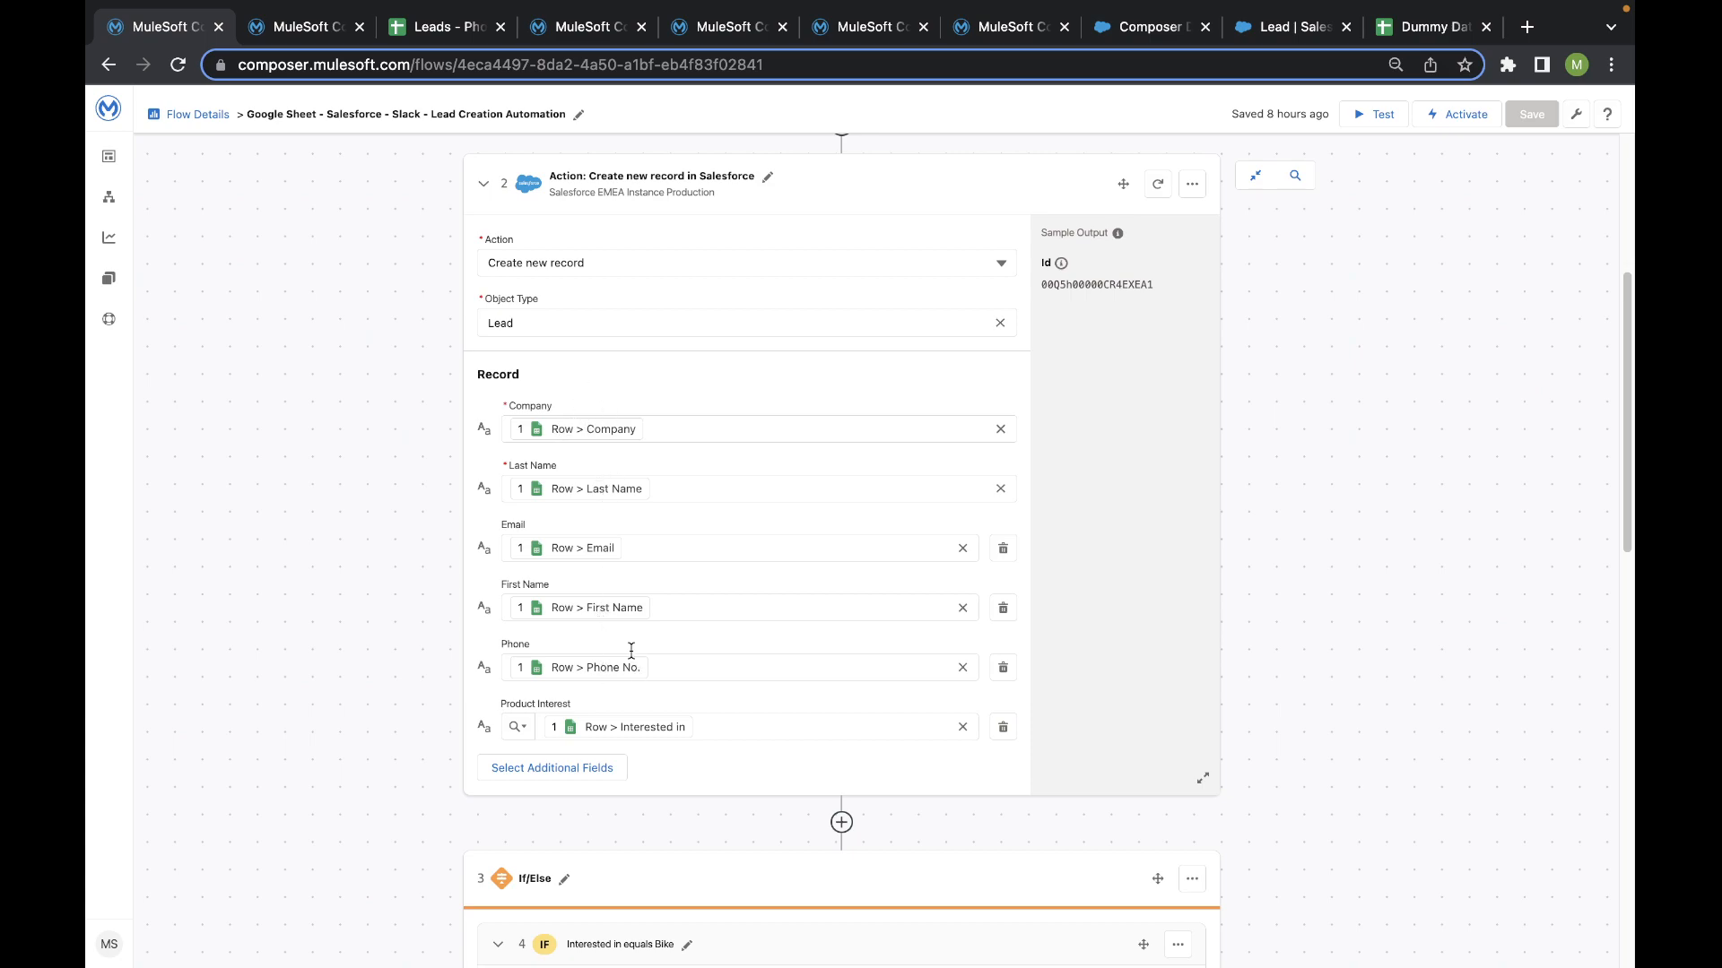
scroll(626, 694, down, 1)
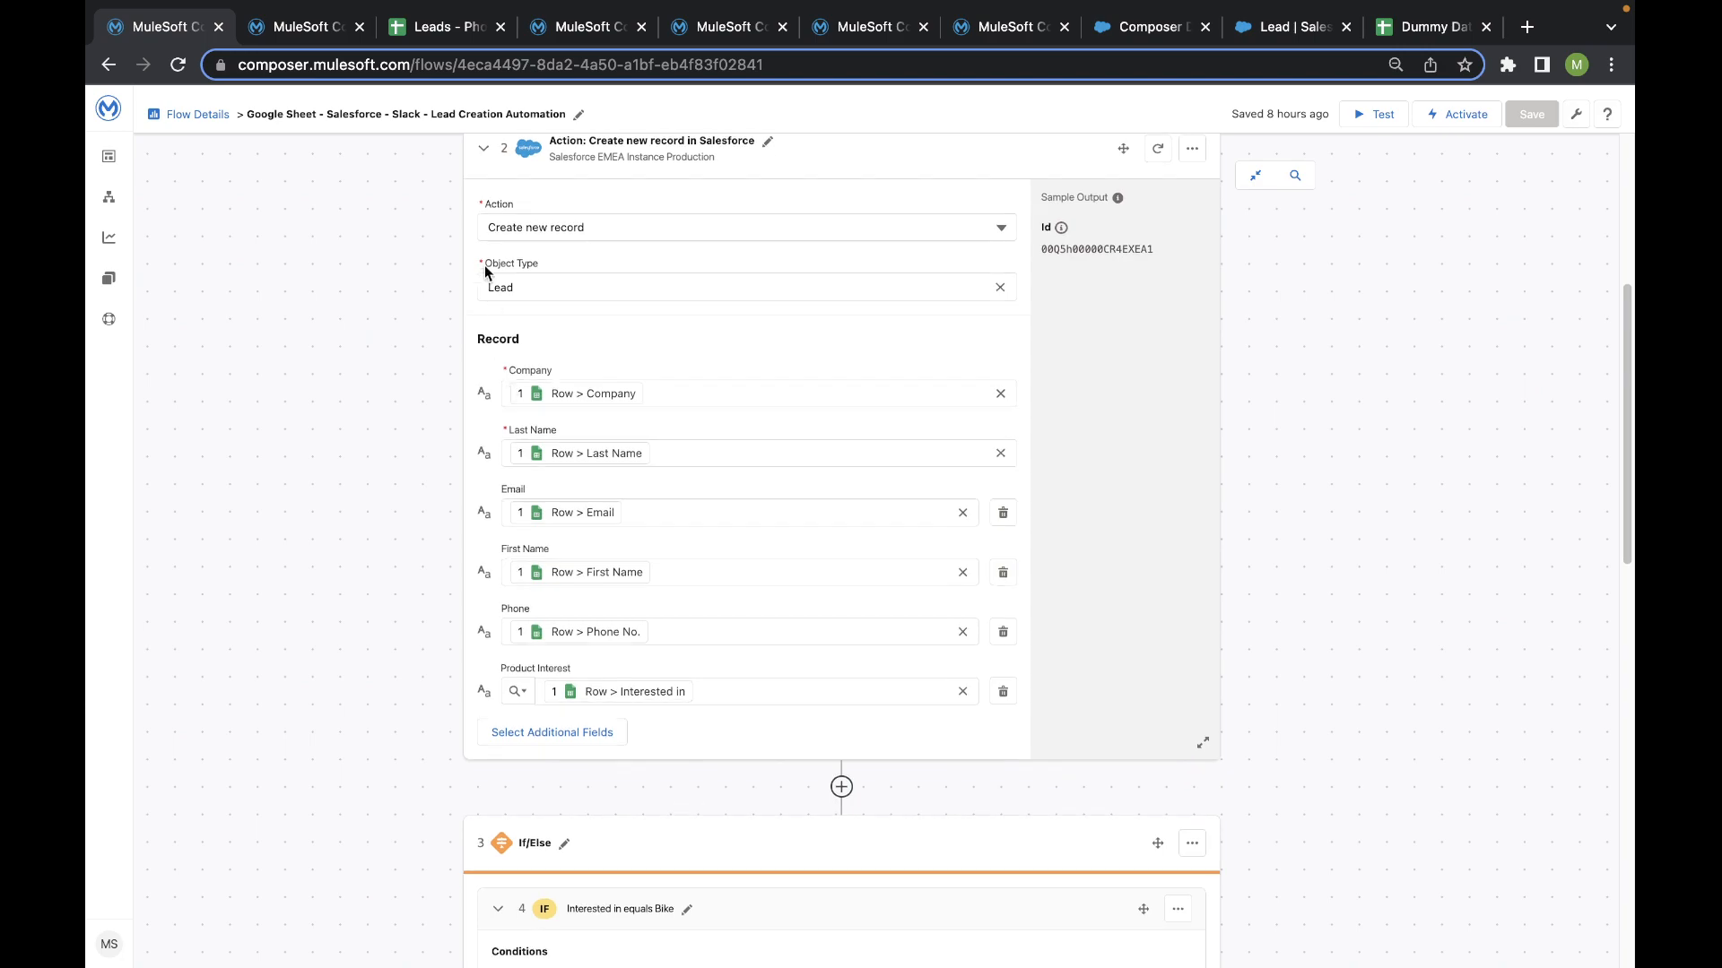
click(406, 36)
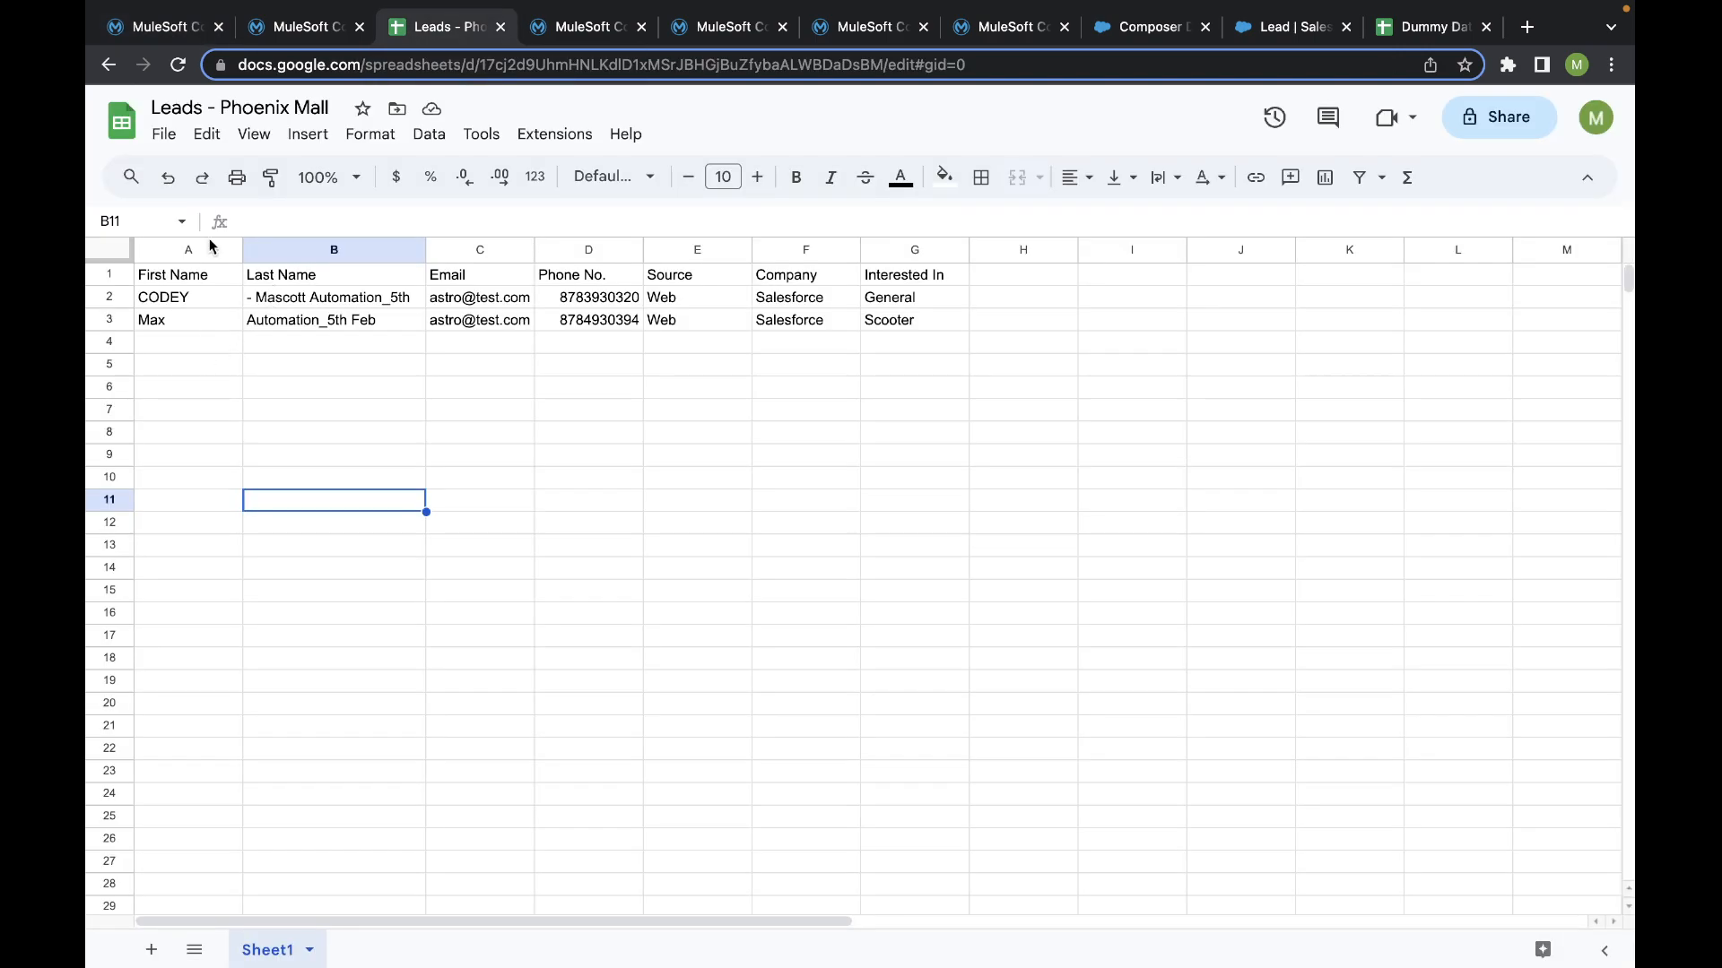
click(148, 31)
scroll(978, 520, up, 1)
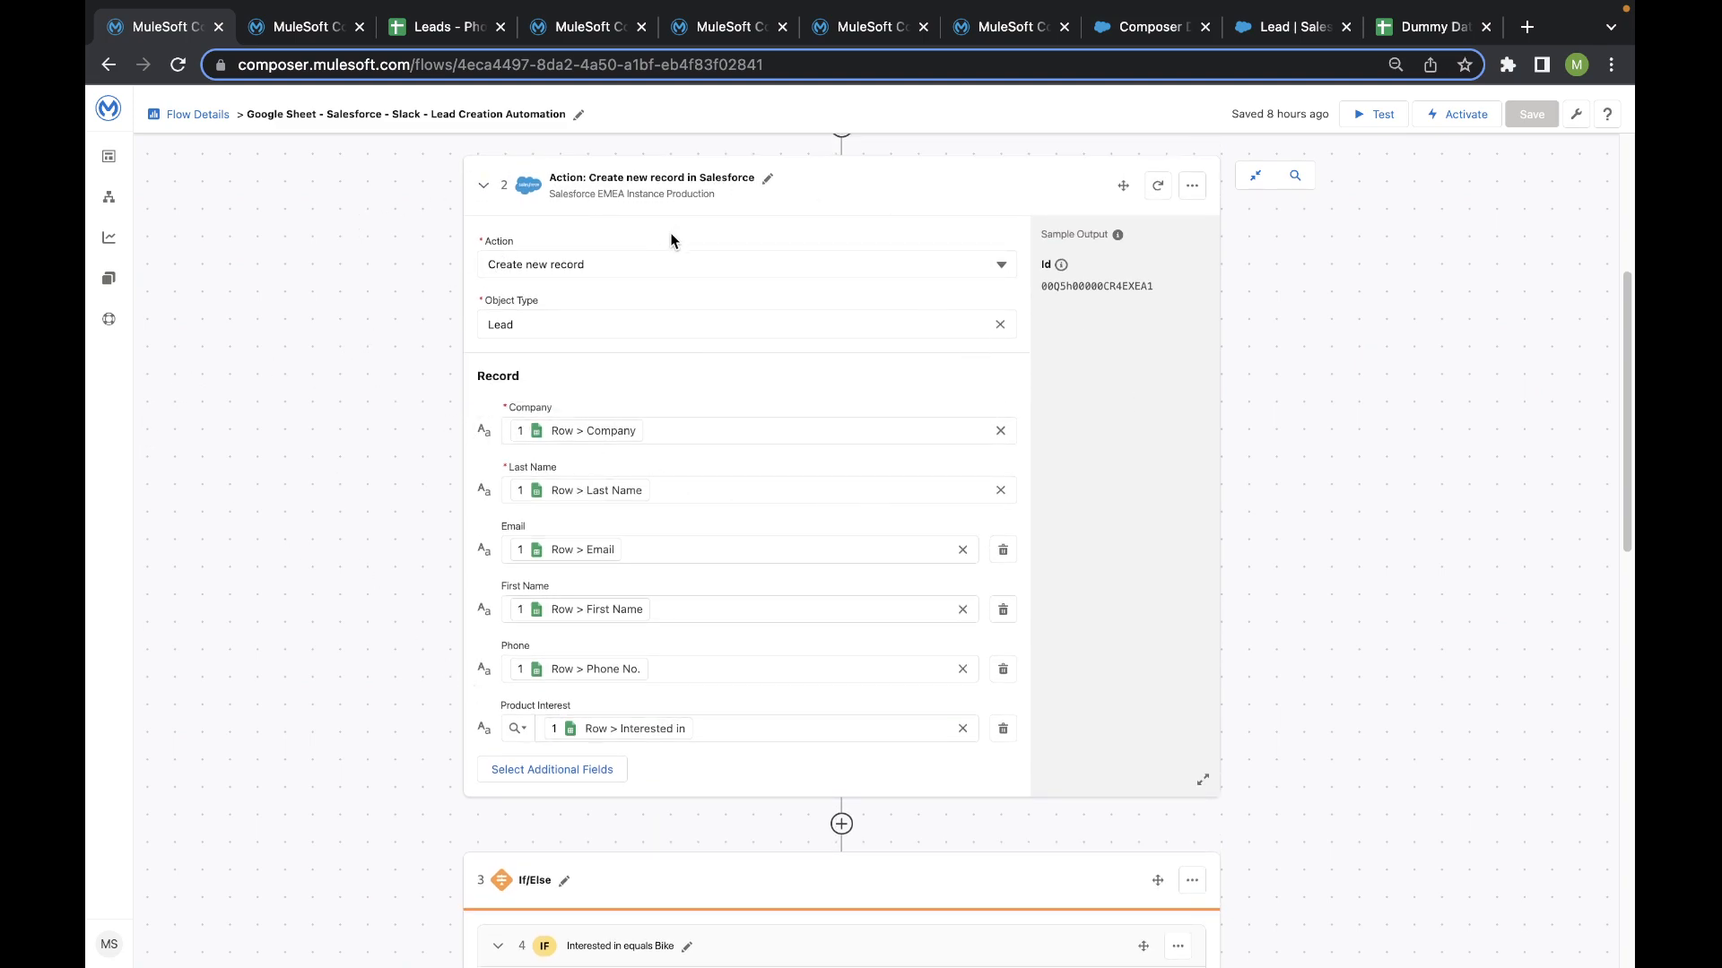
- Collapse the Interested in equals Bike branch of the If/Else block
scroll(628, 359, down, 5)
scroll(593, 422, down, 2)
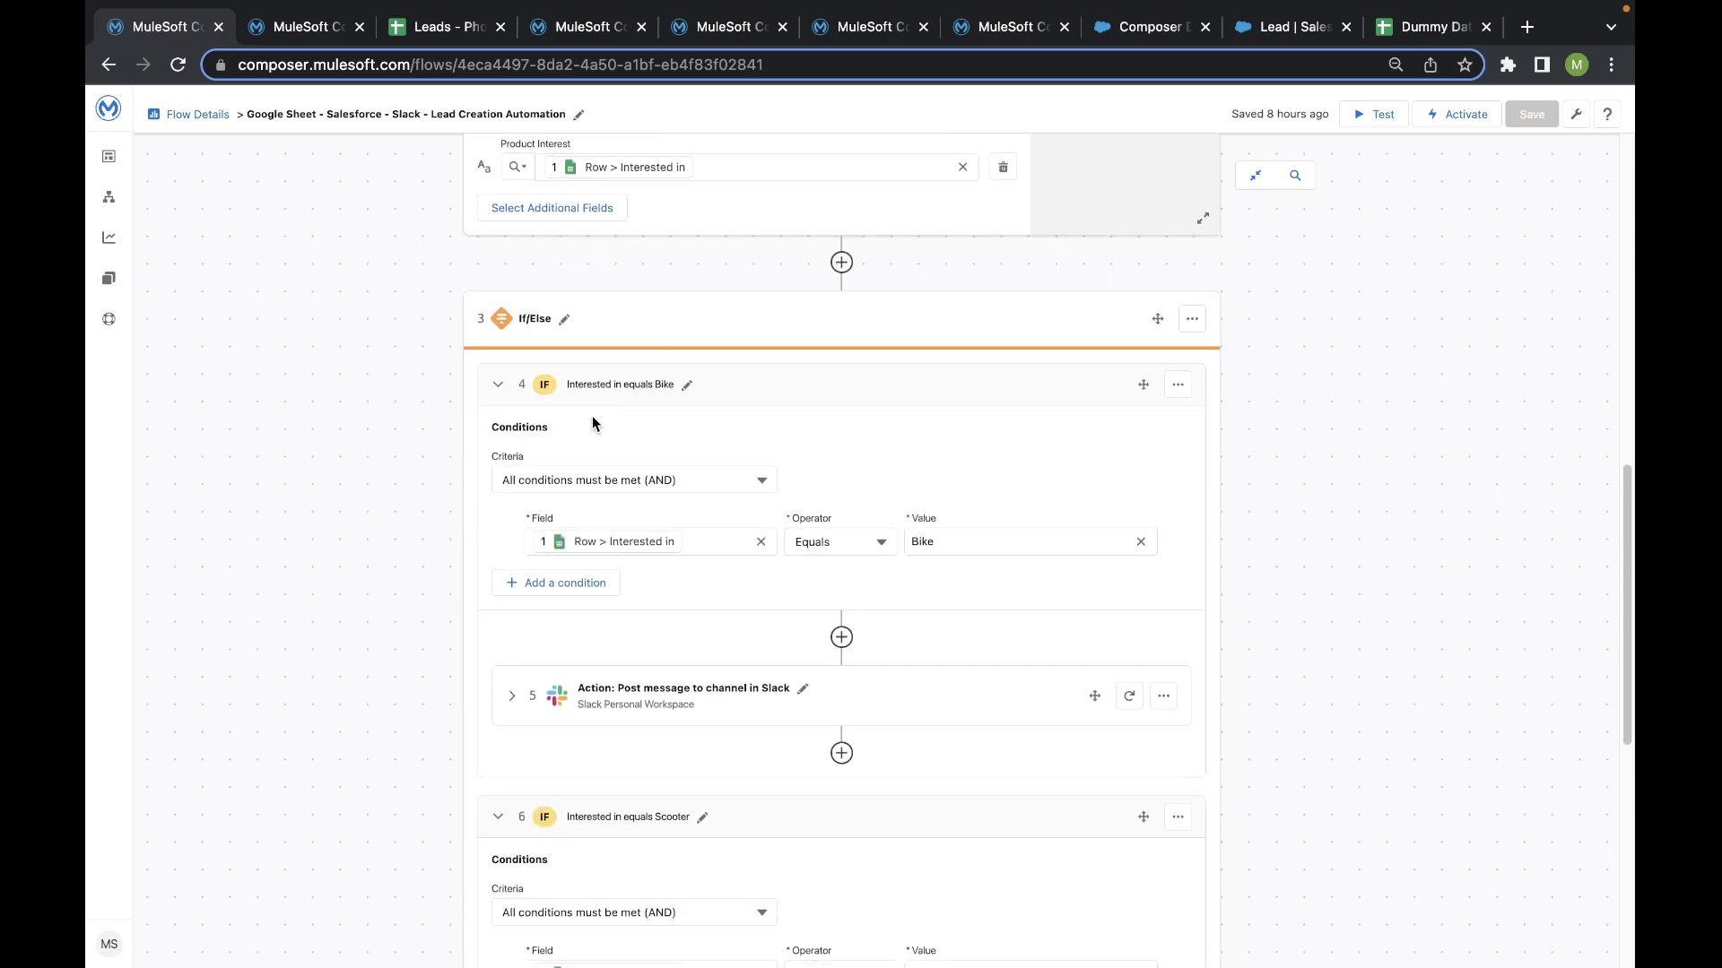
click(498, 386)
scroll(500, 422, down, 1)
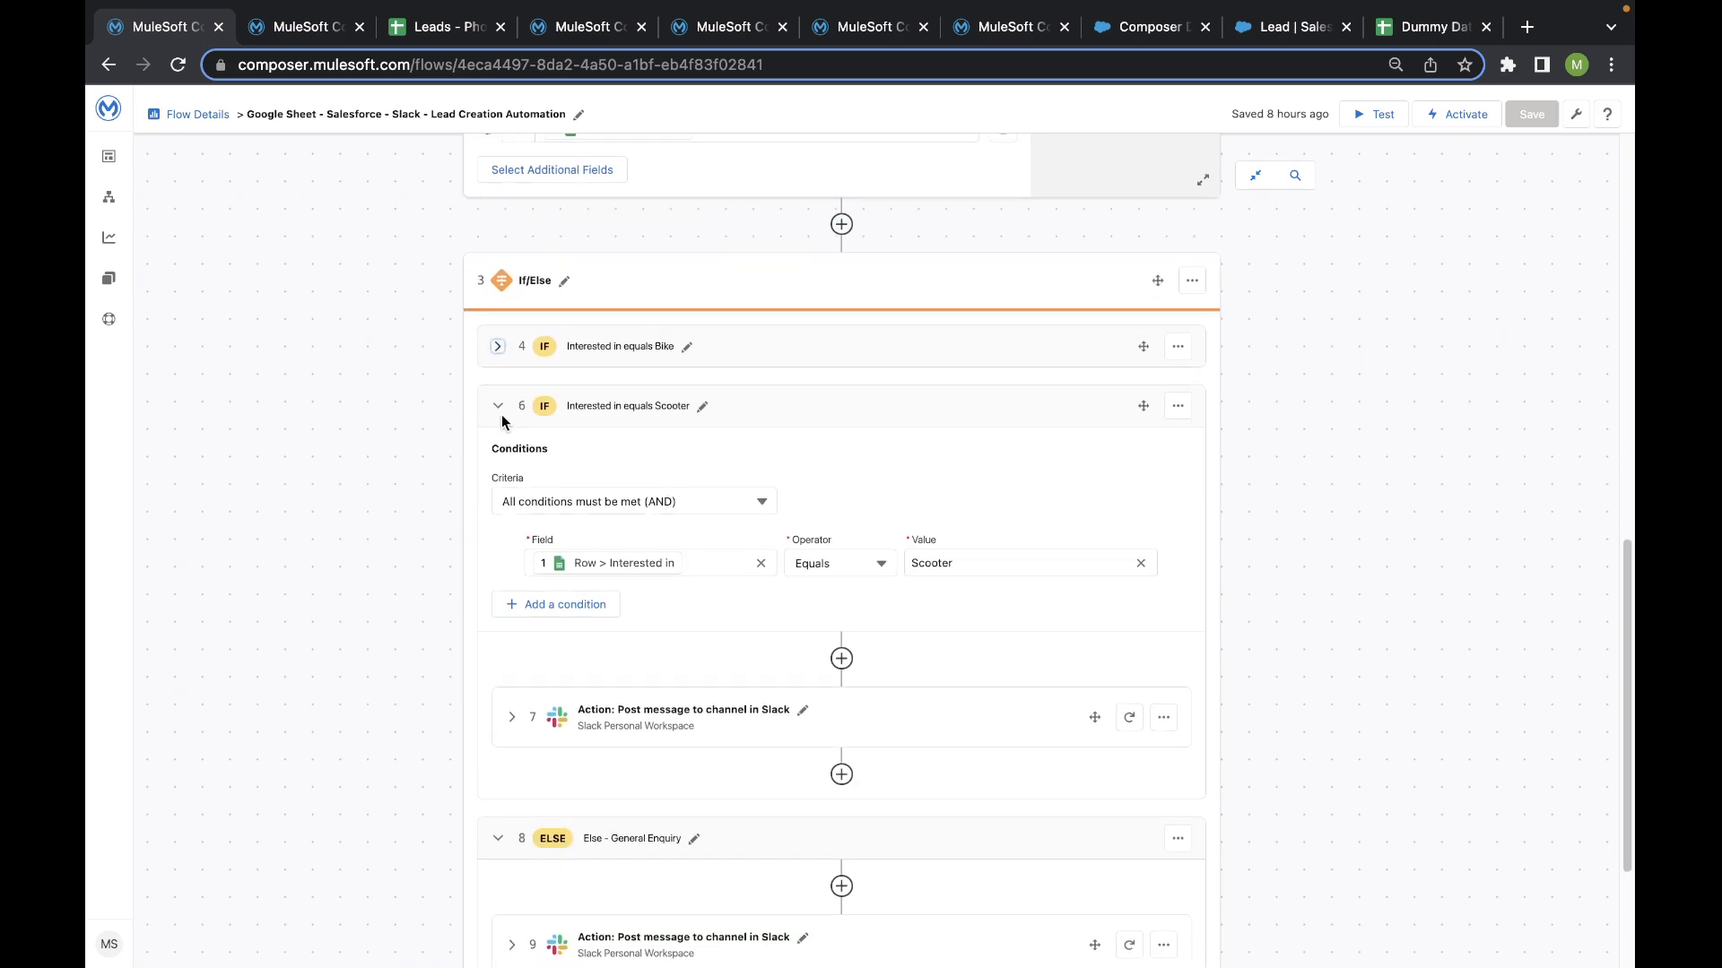
- Collapse the Interested in equals Scooter and Else - General Enquiry branches and expand the Interested in equals Bike branch
click(498, 401)
click(496, 610)
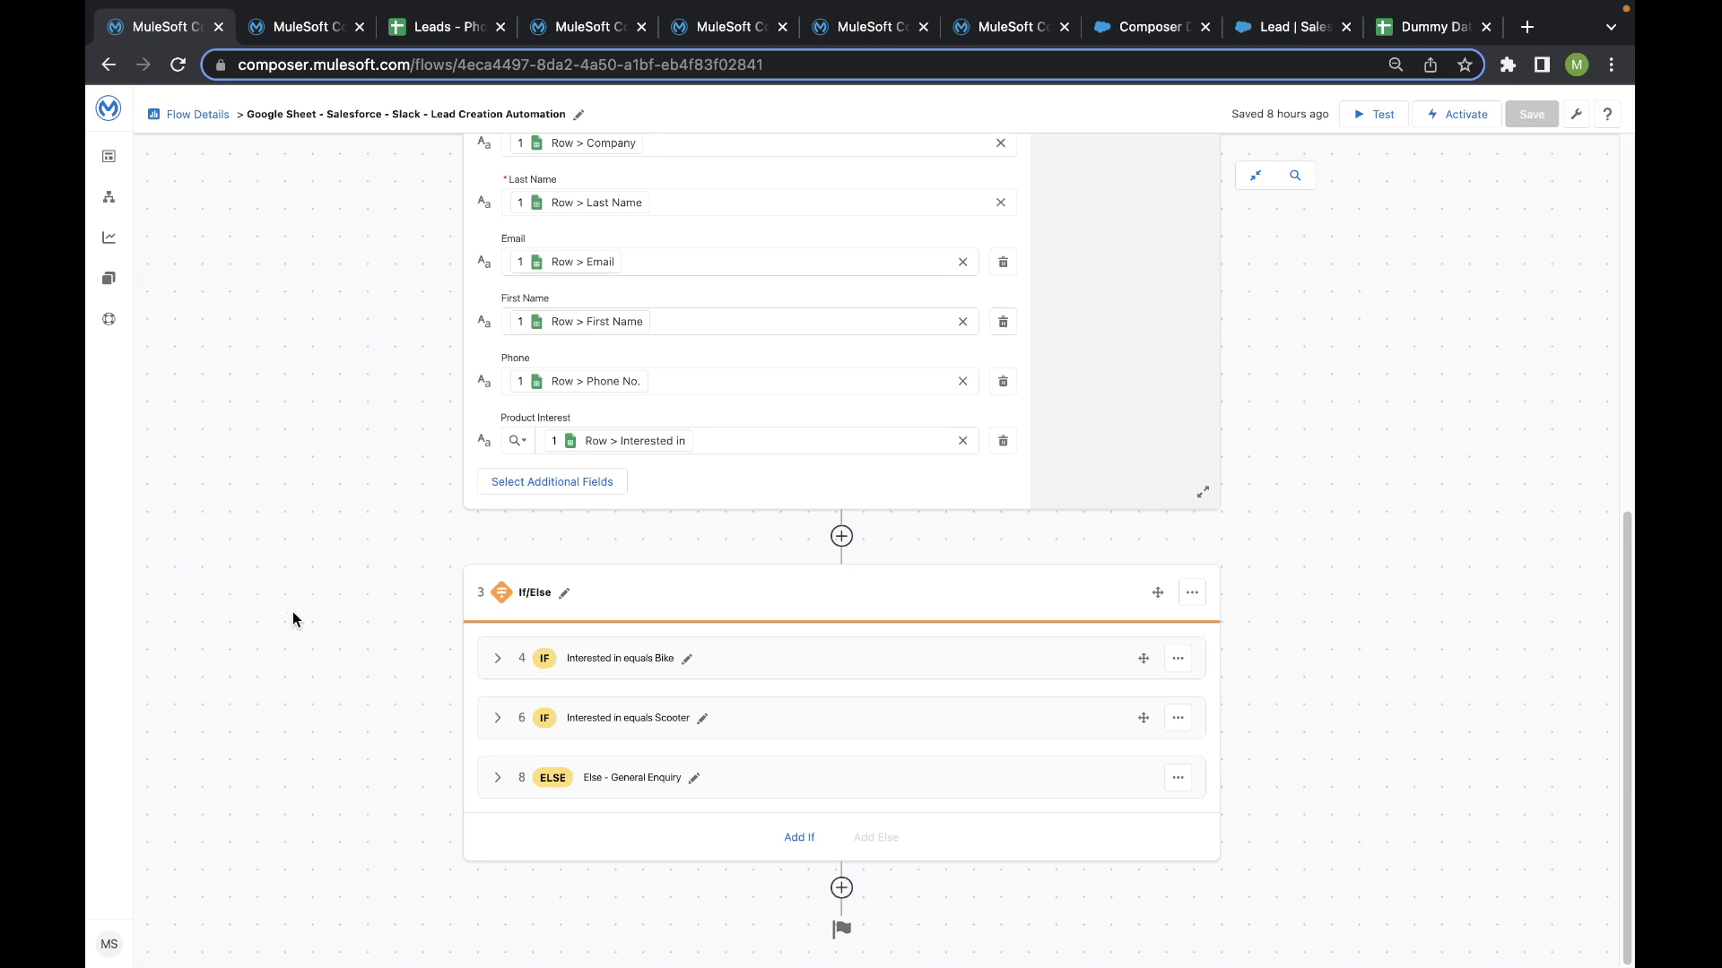
click(498, 659)
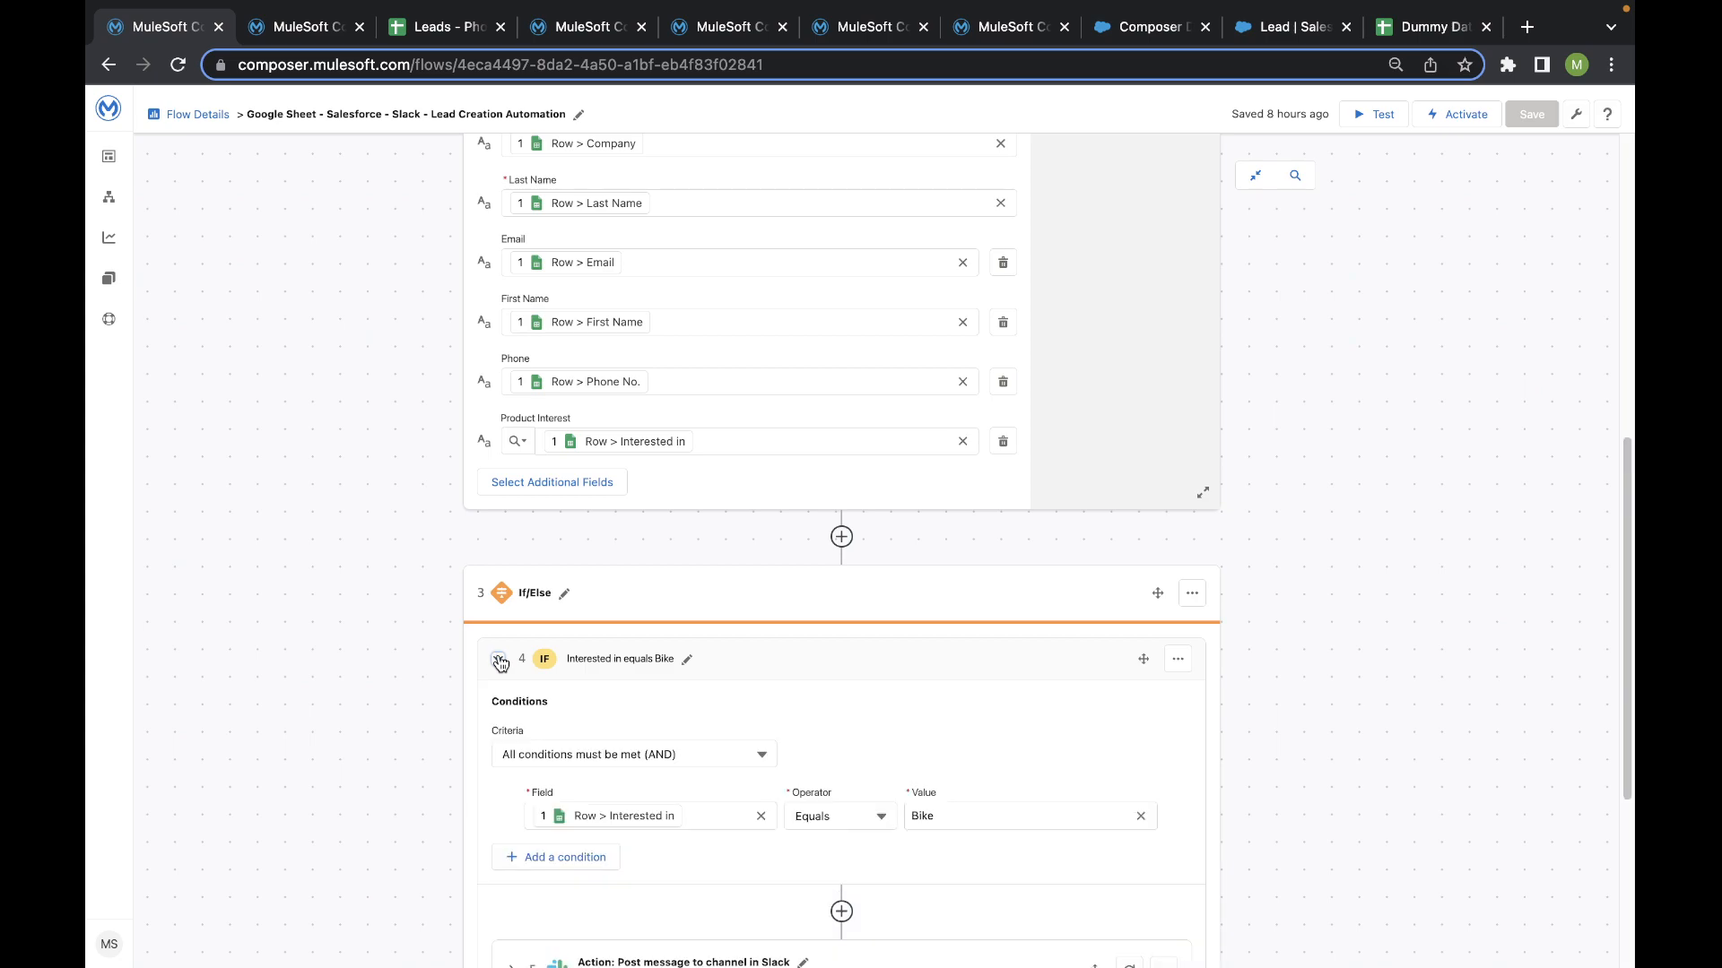
- Compare the Bike branch's condition with the Interested In column of the Leads - Phoenix Mall spreadsheet
click(479, 26)
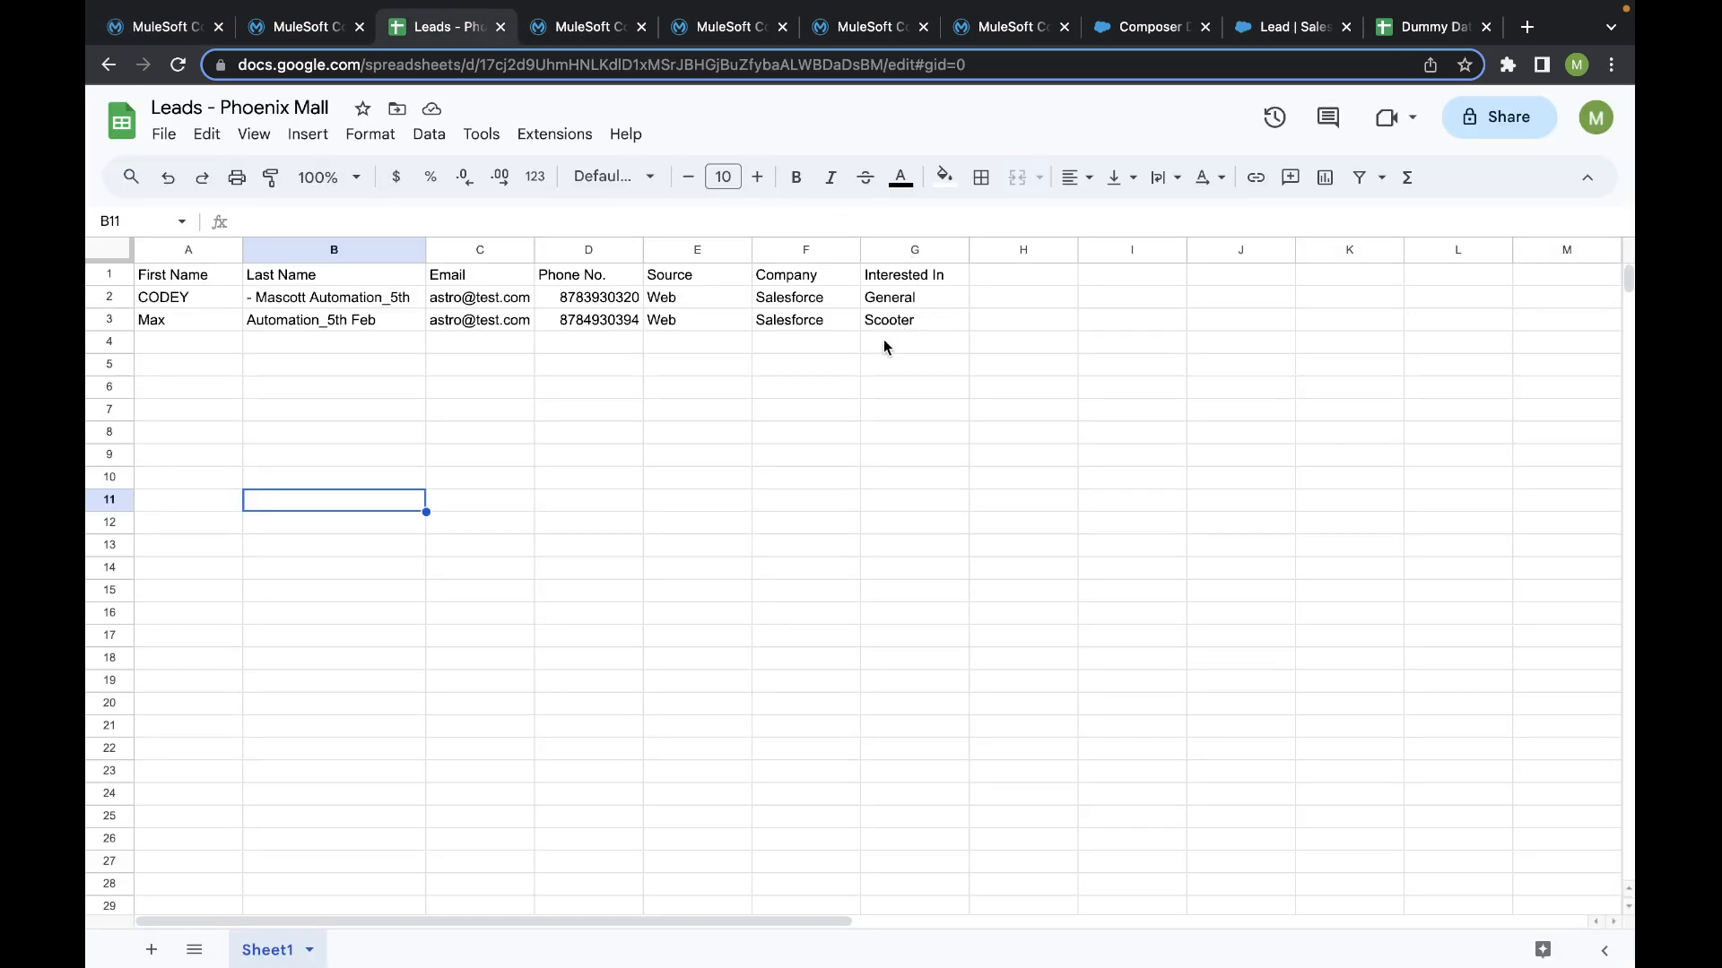
click(166, 26)
scroll(517, 491, down, 2)
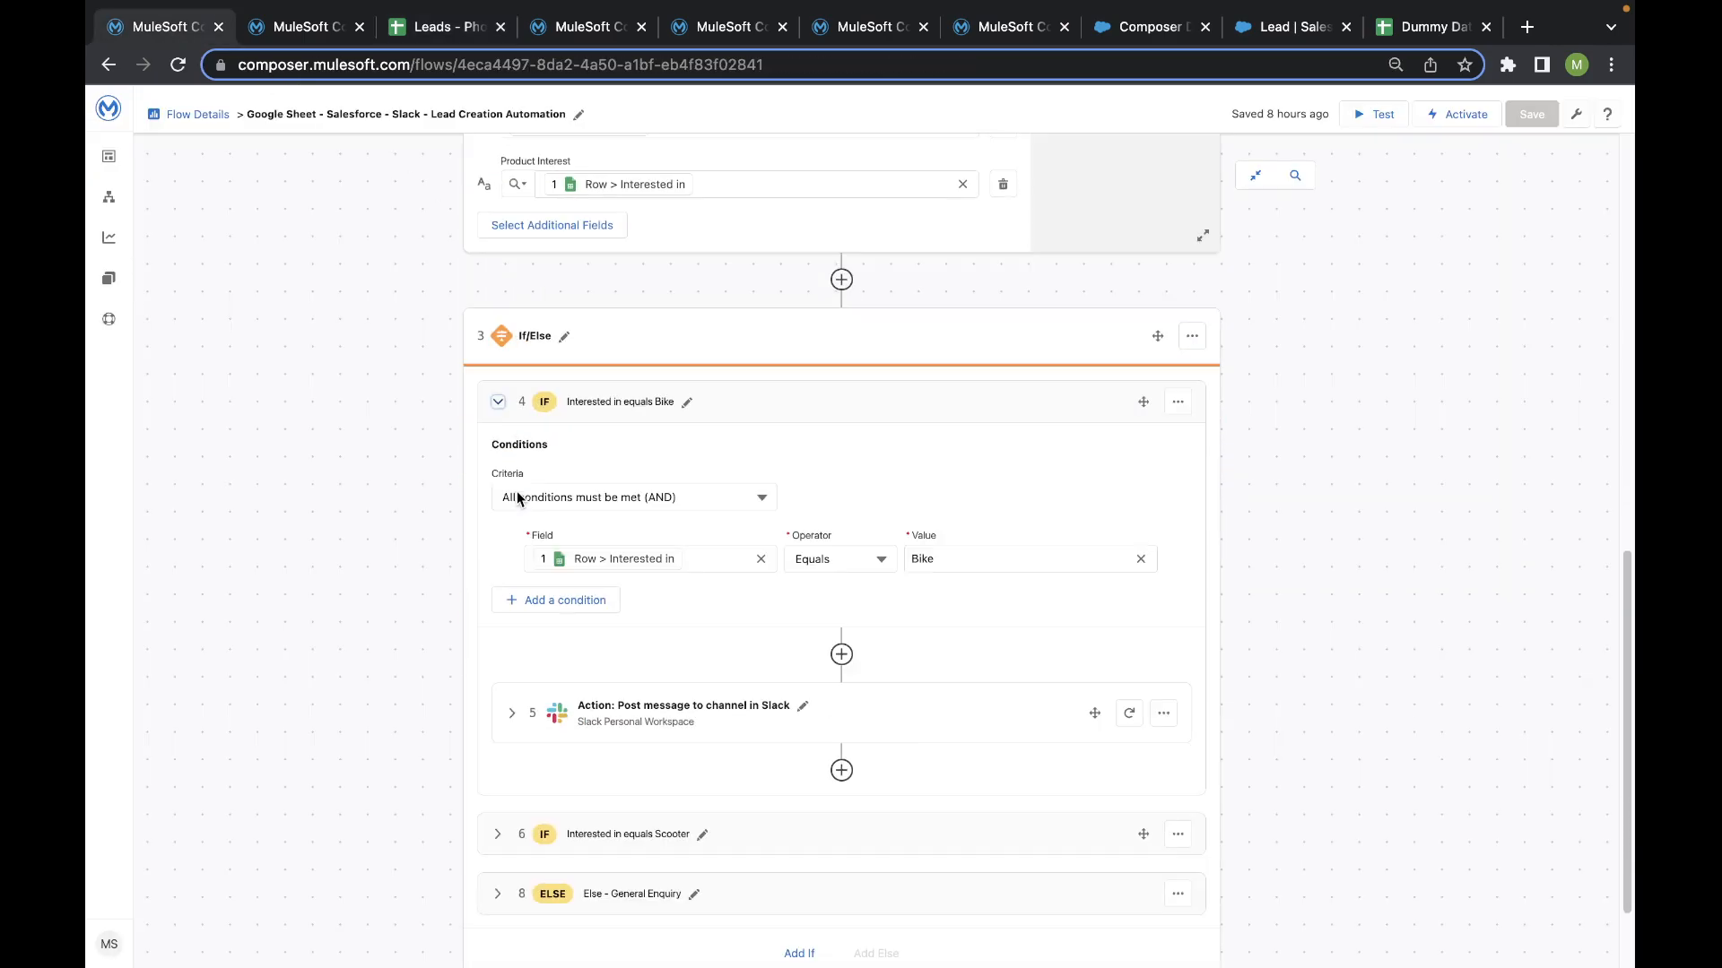
scroll(516, 492, down, 2)
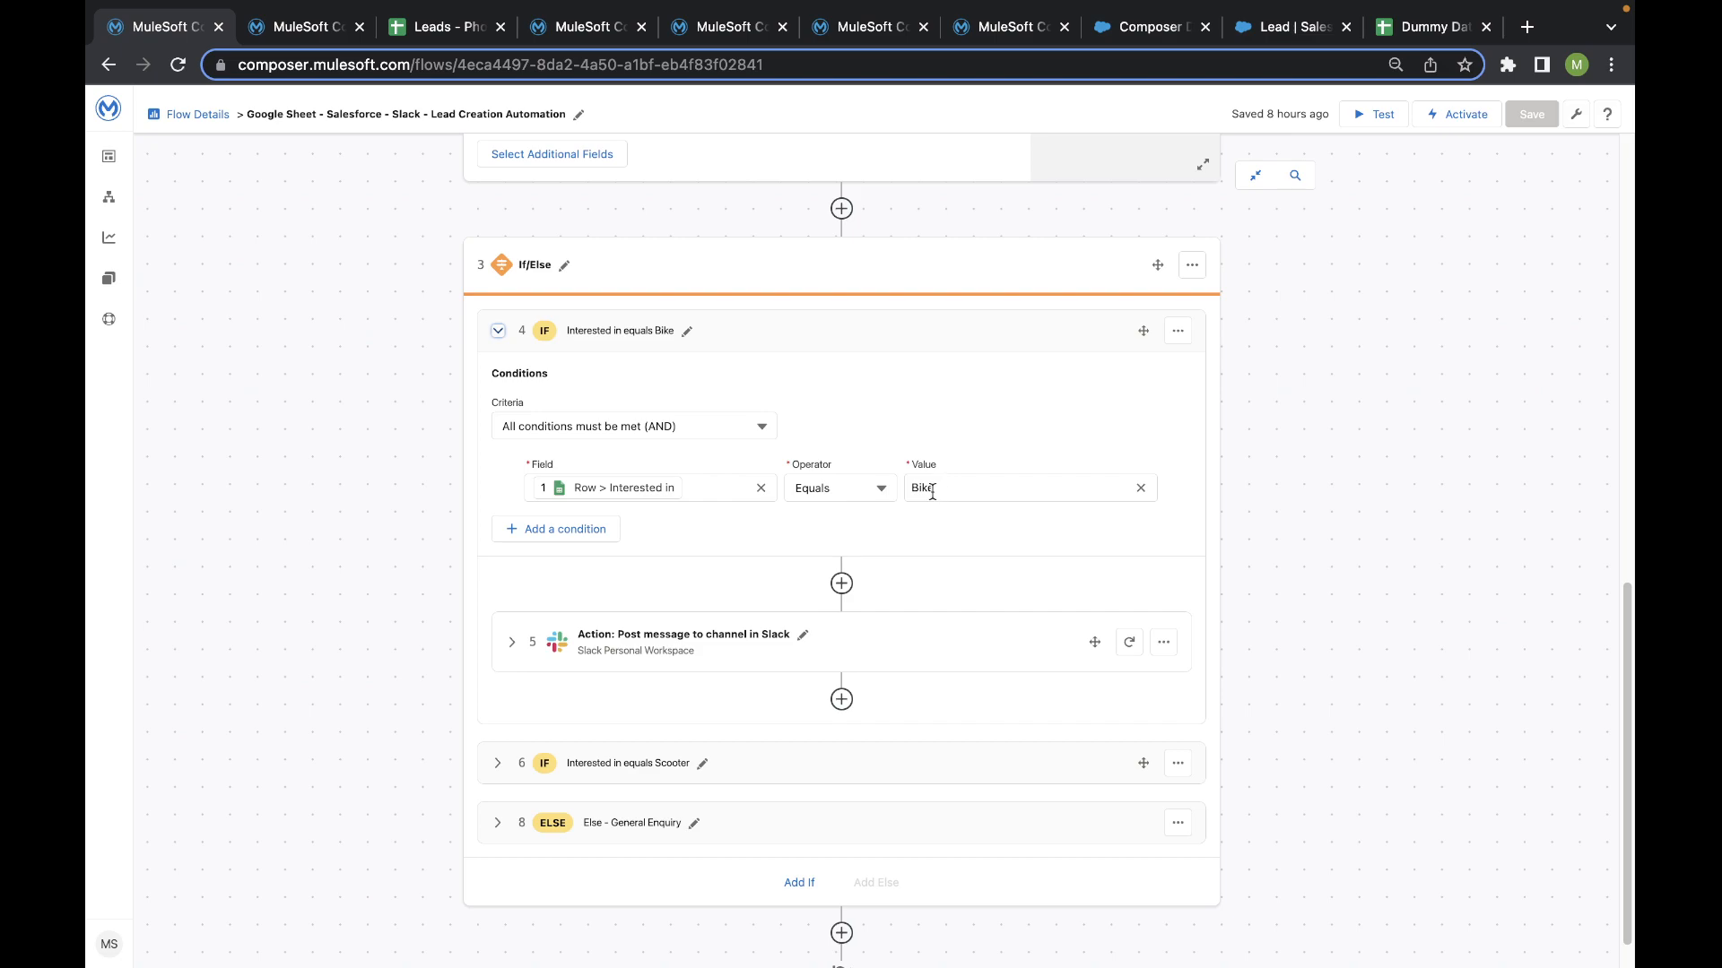
- Expand the Slack Post message to channel action in the Bike branch and review its channel and message
click(511, 642)
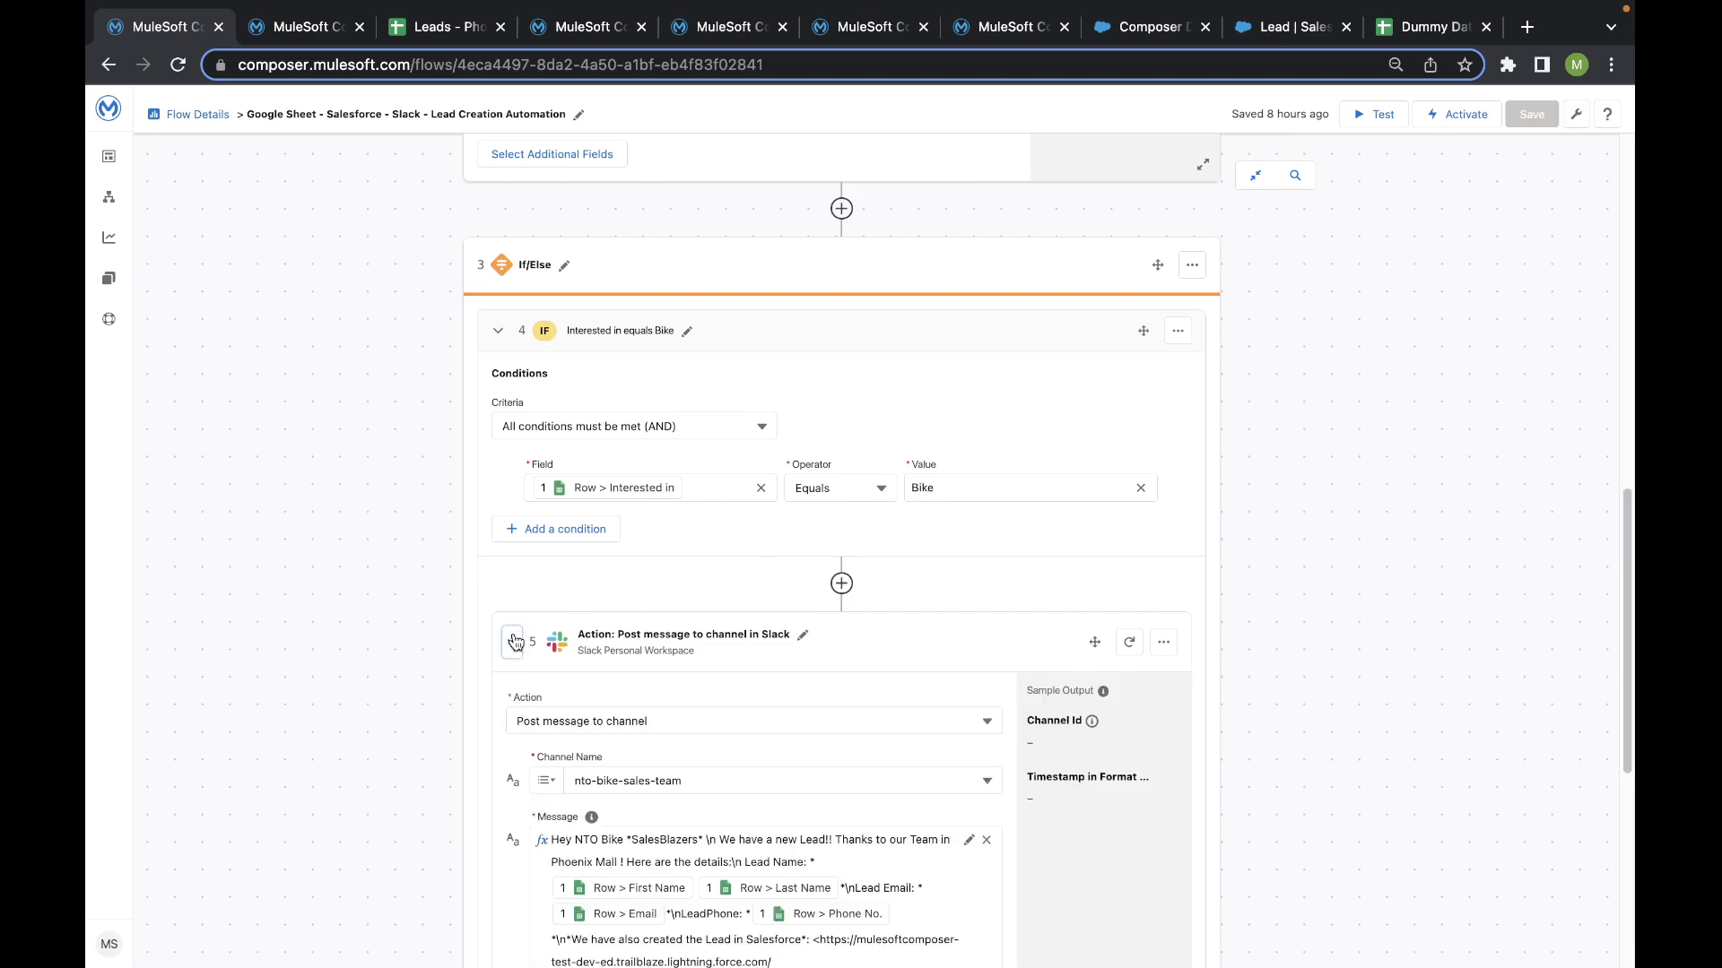
scroll(538, 574, down, 3)
scroll(574, 466, down, 2)
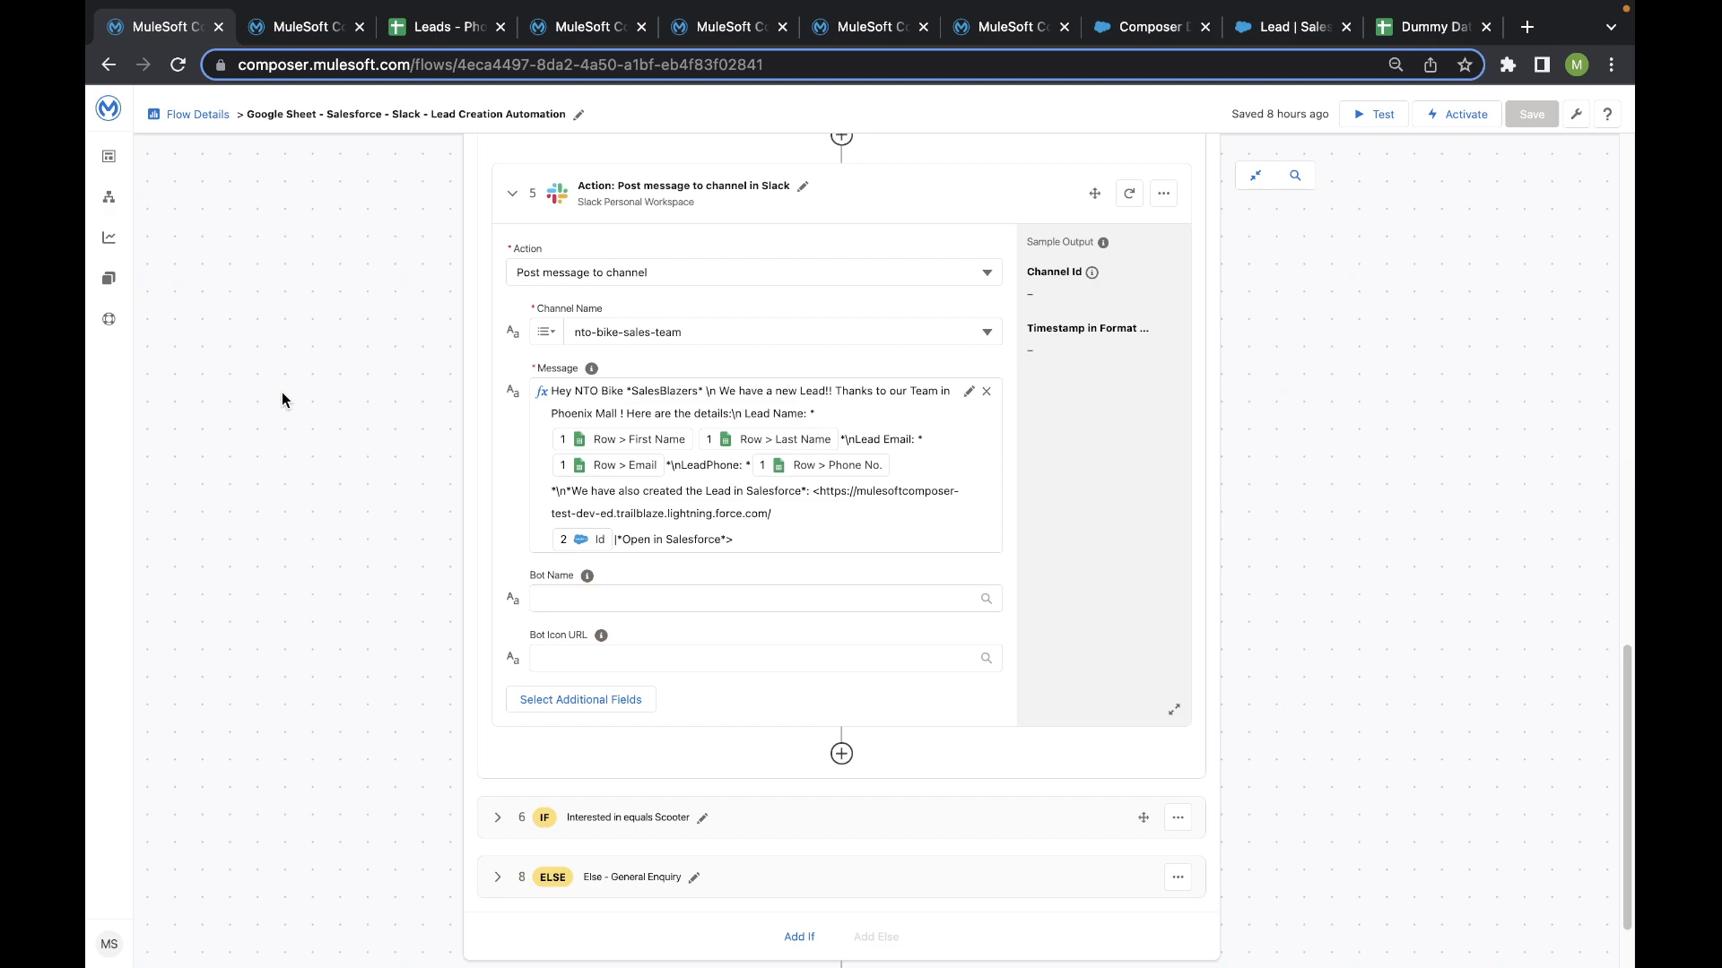
- Expand the Interested in equals Scooter branch and its Slack action to review the condition and message
scroll(441, 577, down, 1)
click(498, 719)
scroll(504, 723, down, 4)
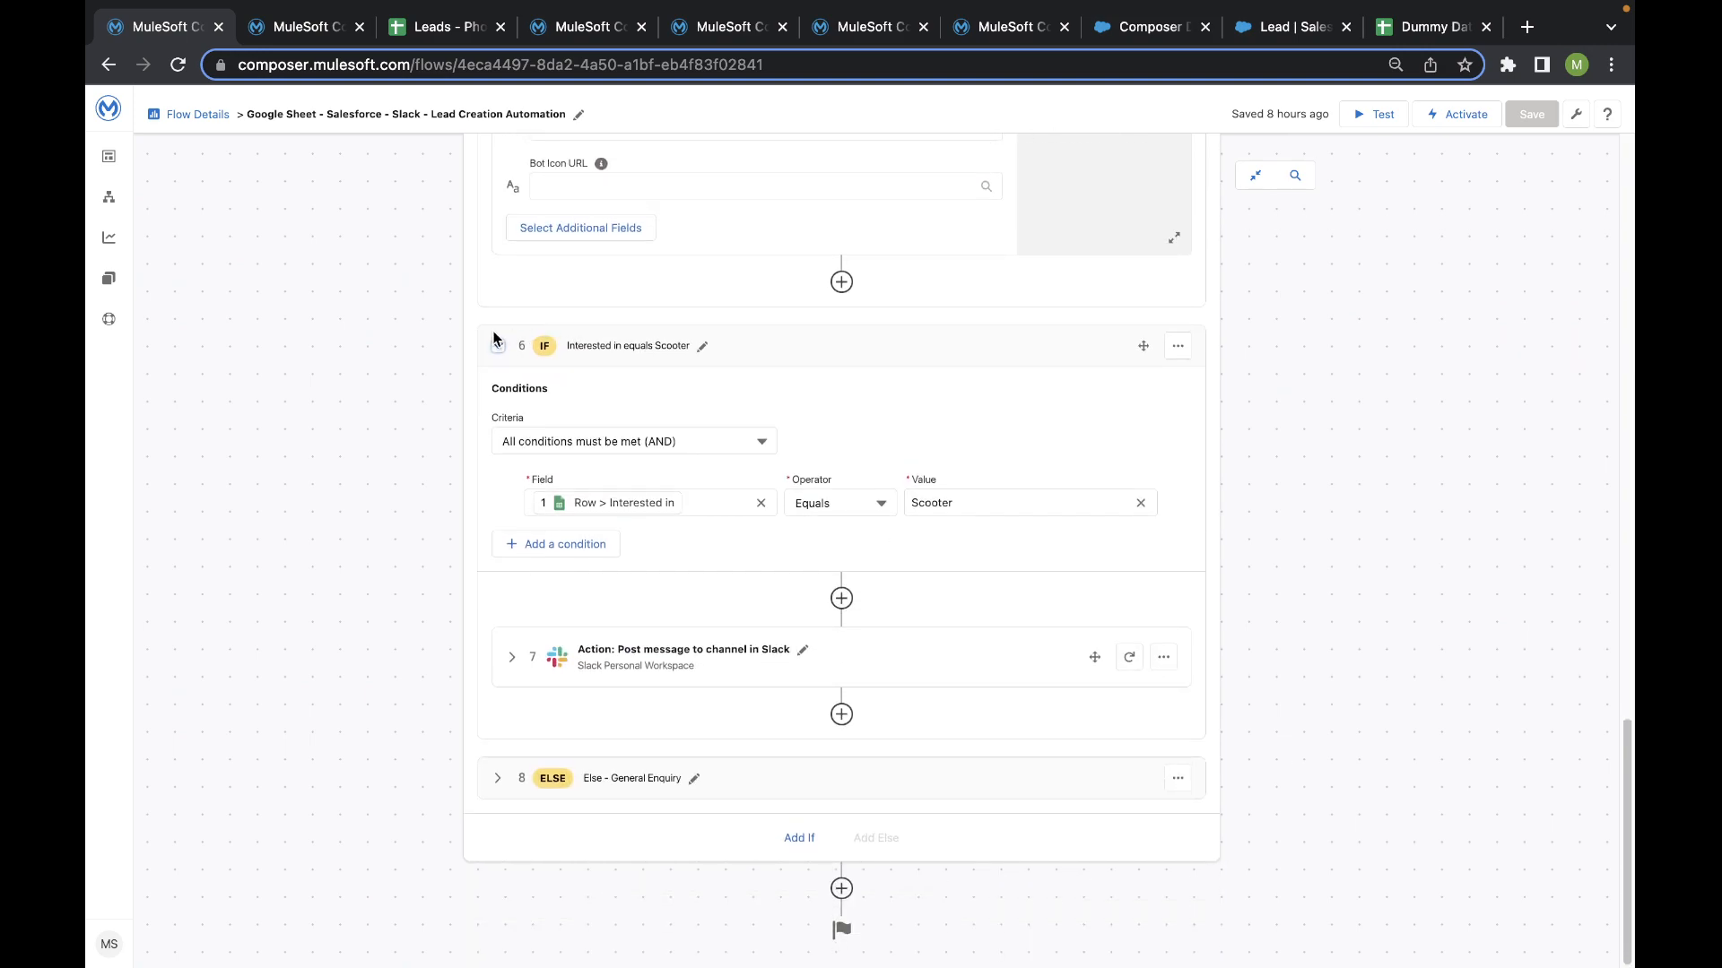
click(508, 660)
scroll(505, 659, down, 1)
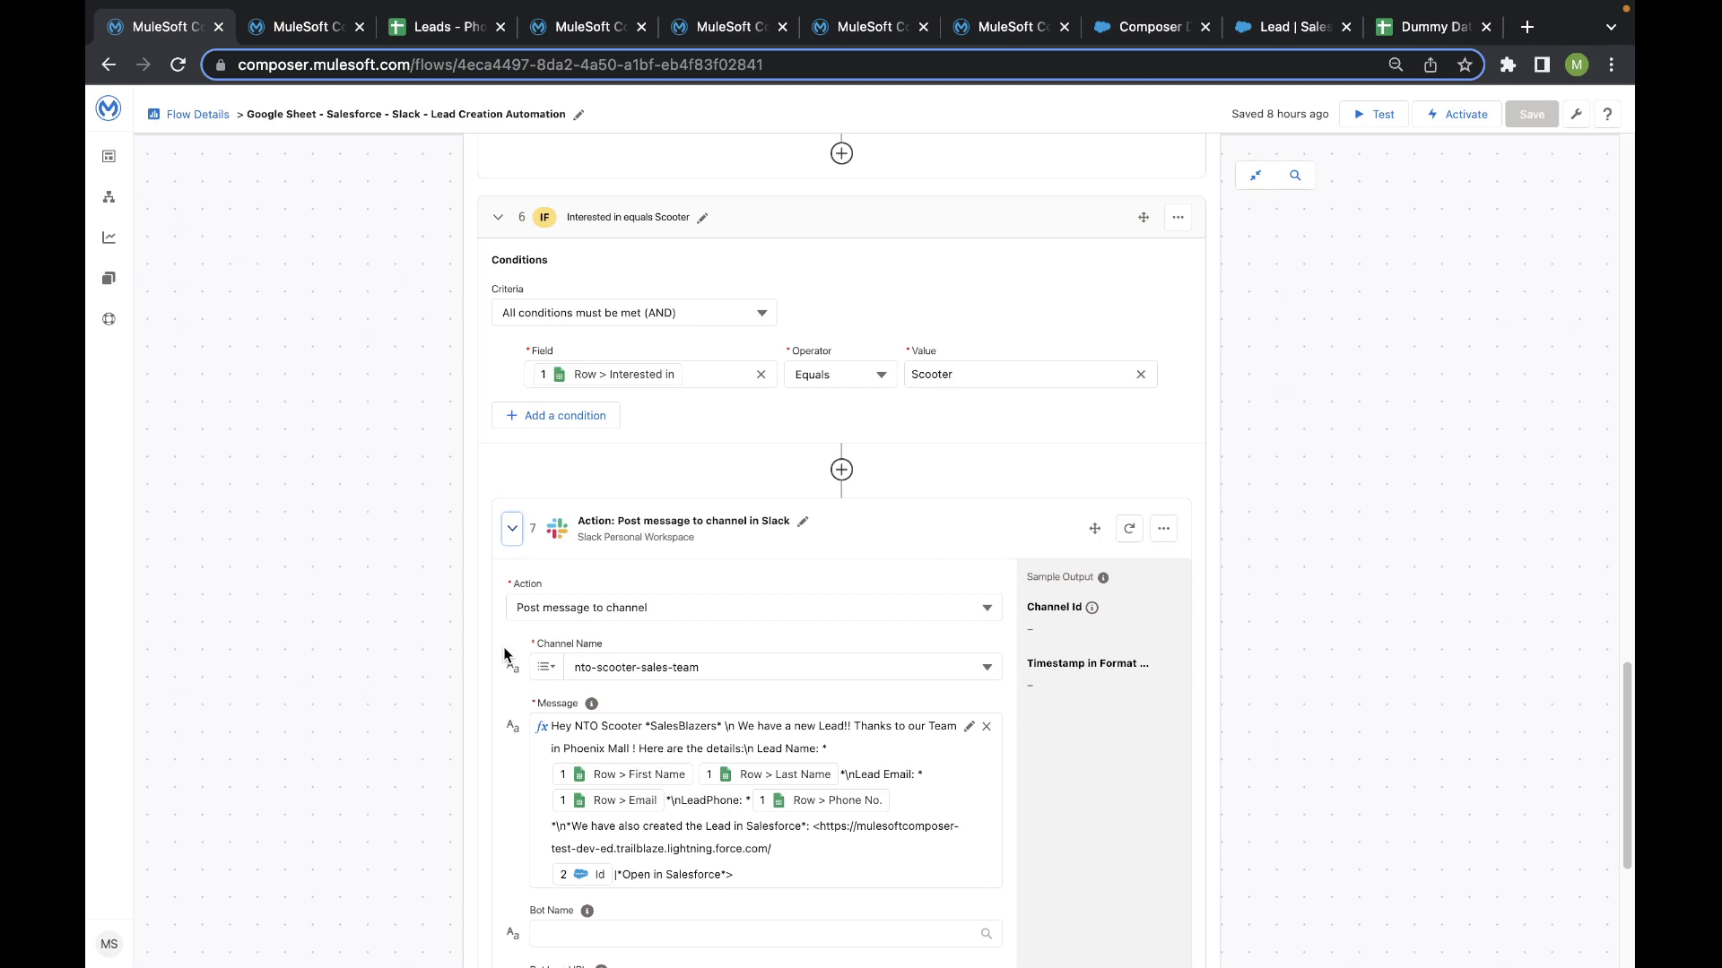
- Collapse and reopen the Scooter branch, checking the channel its Slack action posts to
click(498, 218)
scroll(529, 305, up, 2)
scroll(534, 342, down, 3)
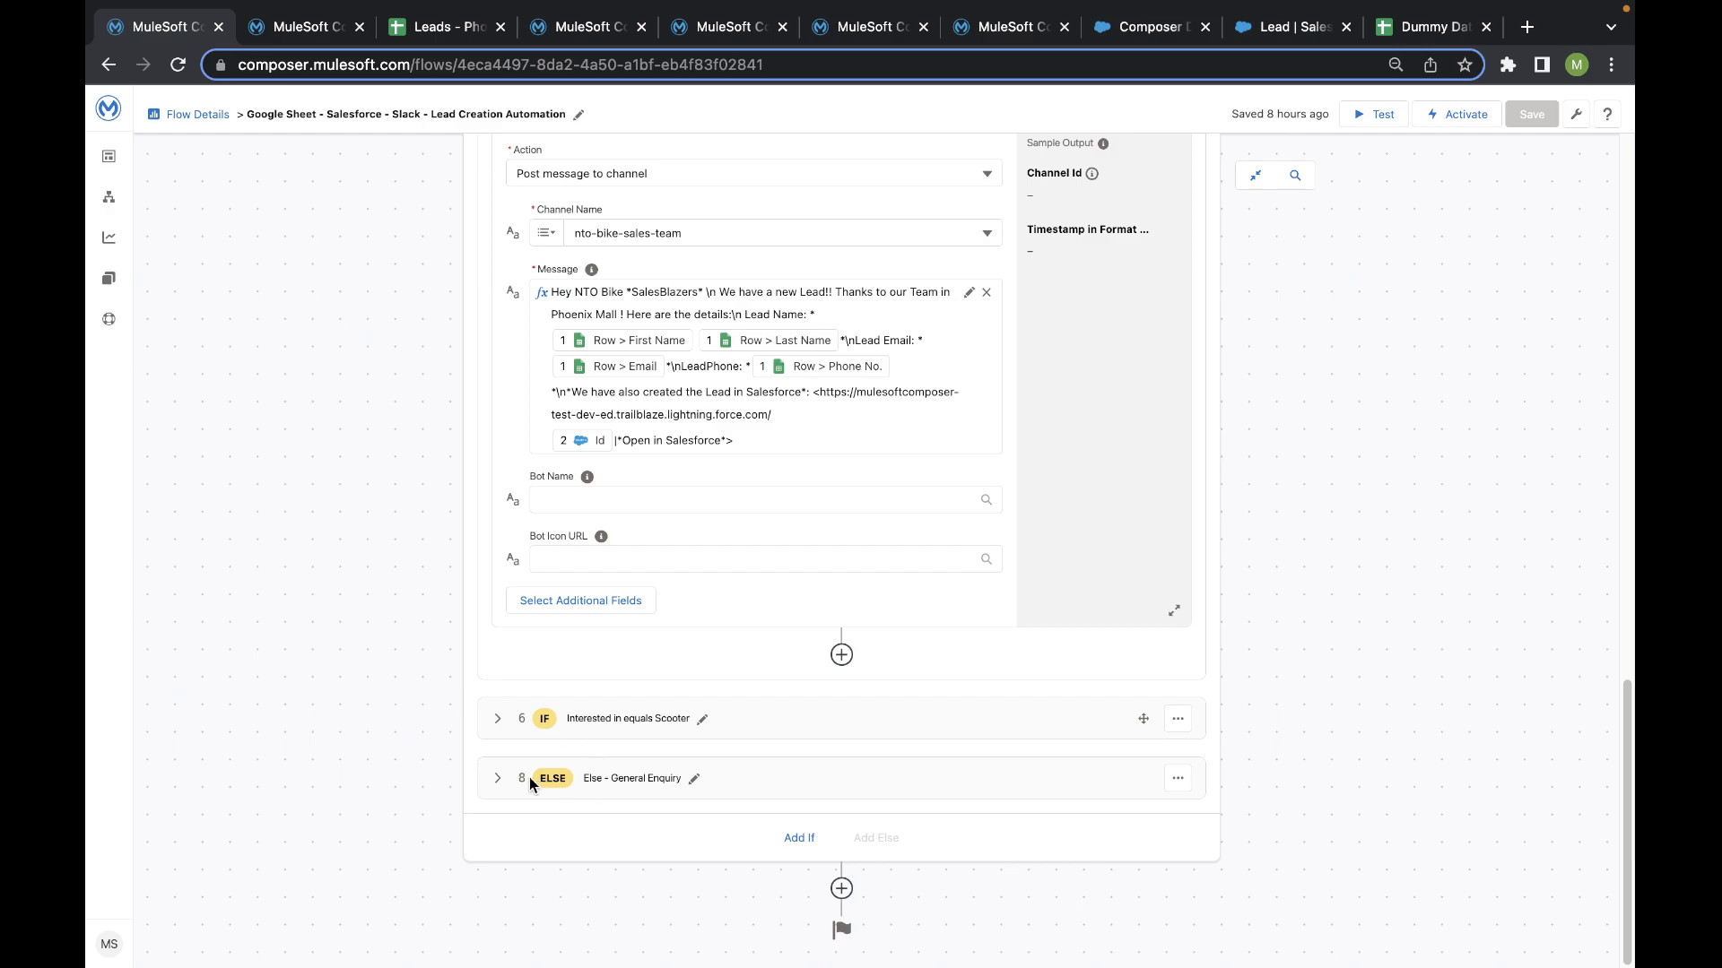
click(497, 718)
scroll(538, 664, down, 3)
scroll(543, 644, down, 5)
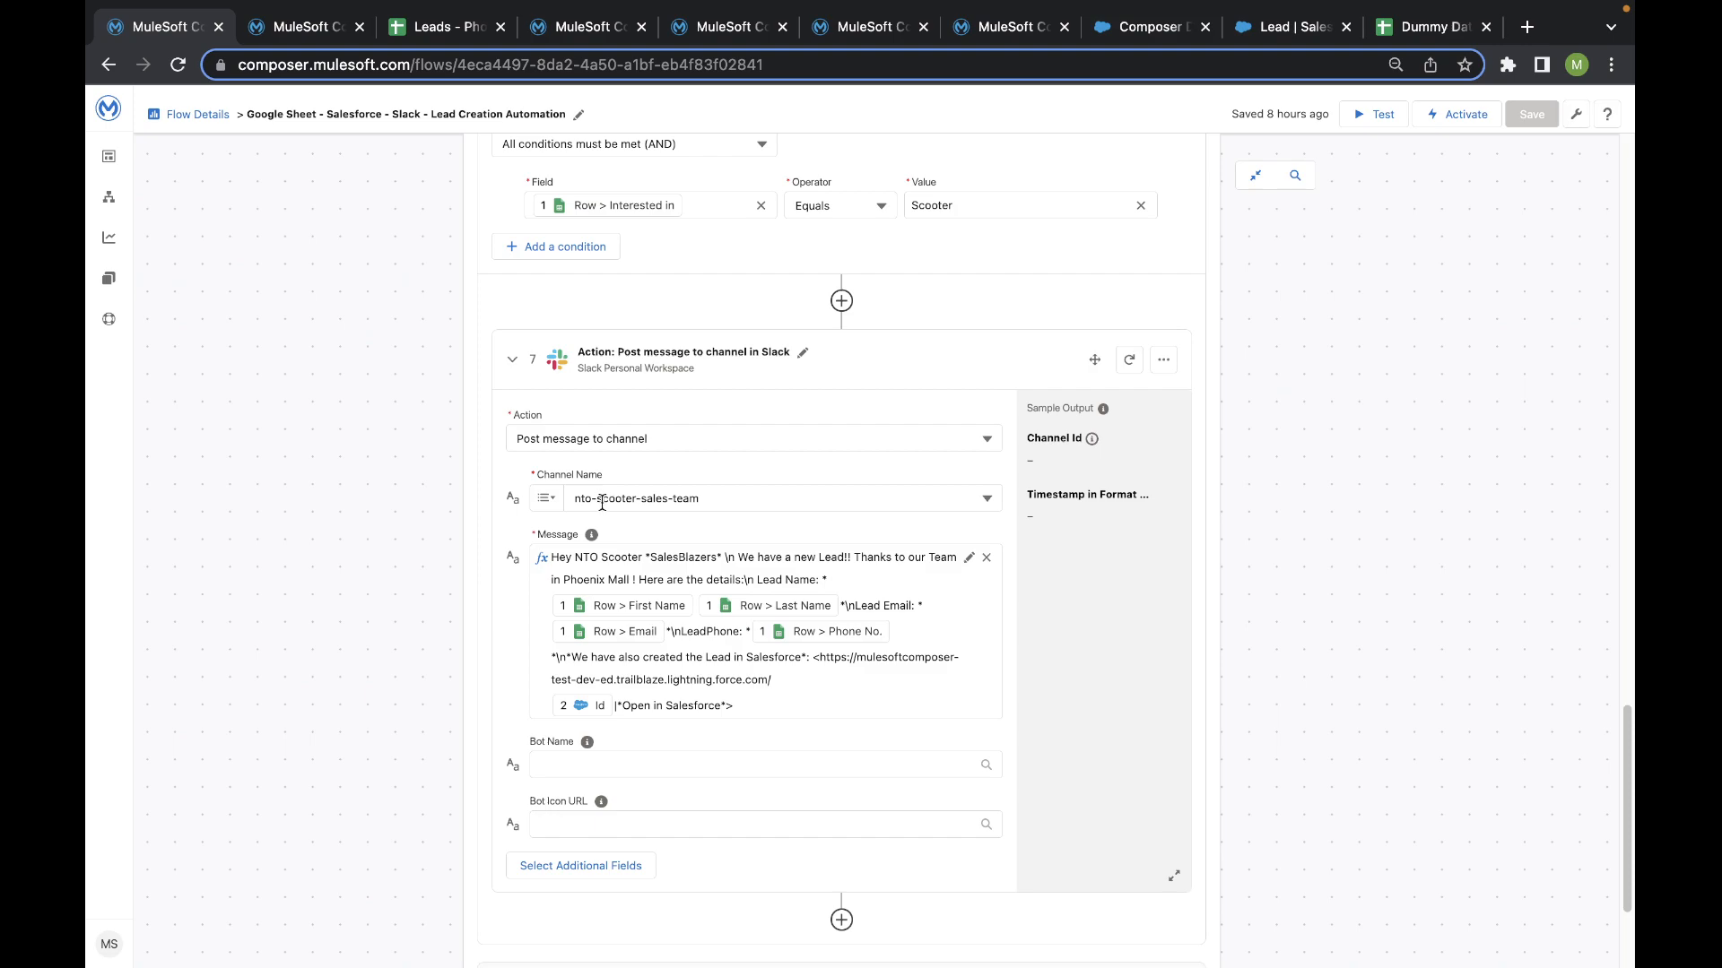
- Expand the Else - General Enquiry branch and its Slack action to review the channel and message
scroll(601, 503, down, 3)
click(512, 784)
scroll(504, 780, down, 2)
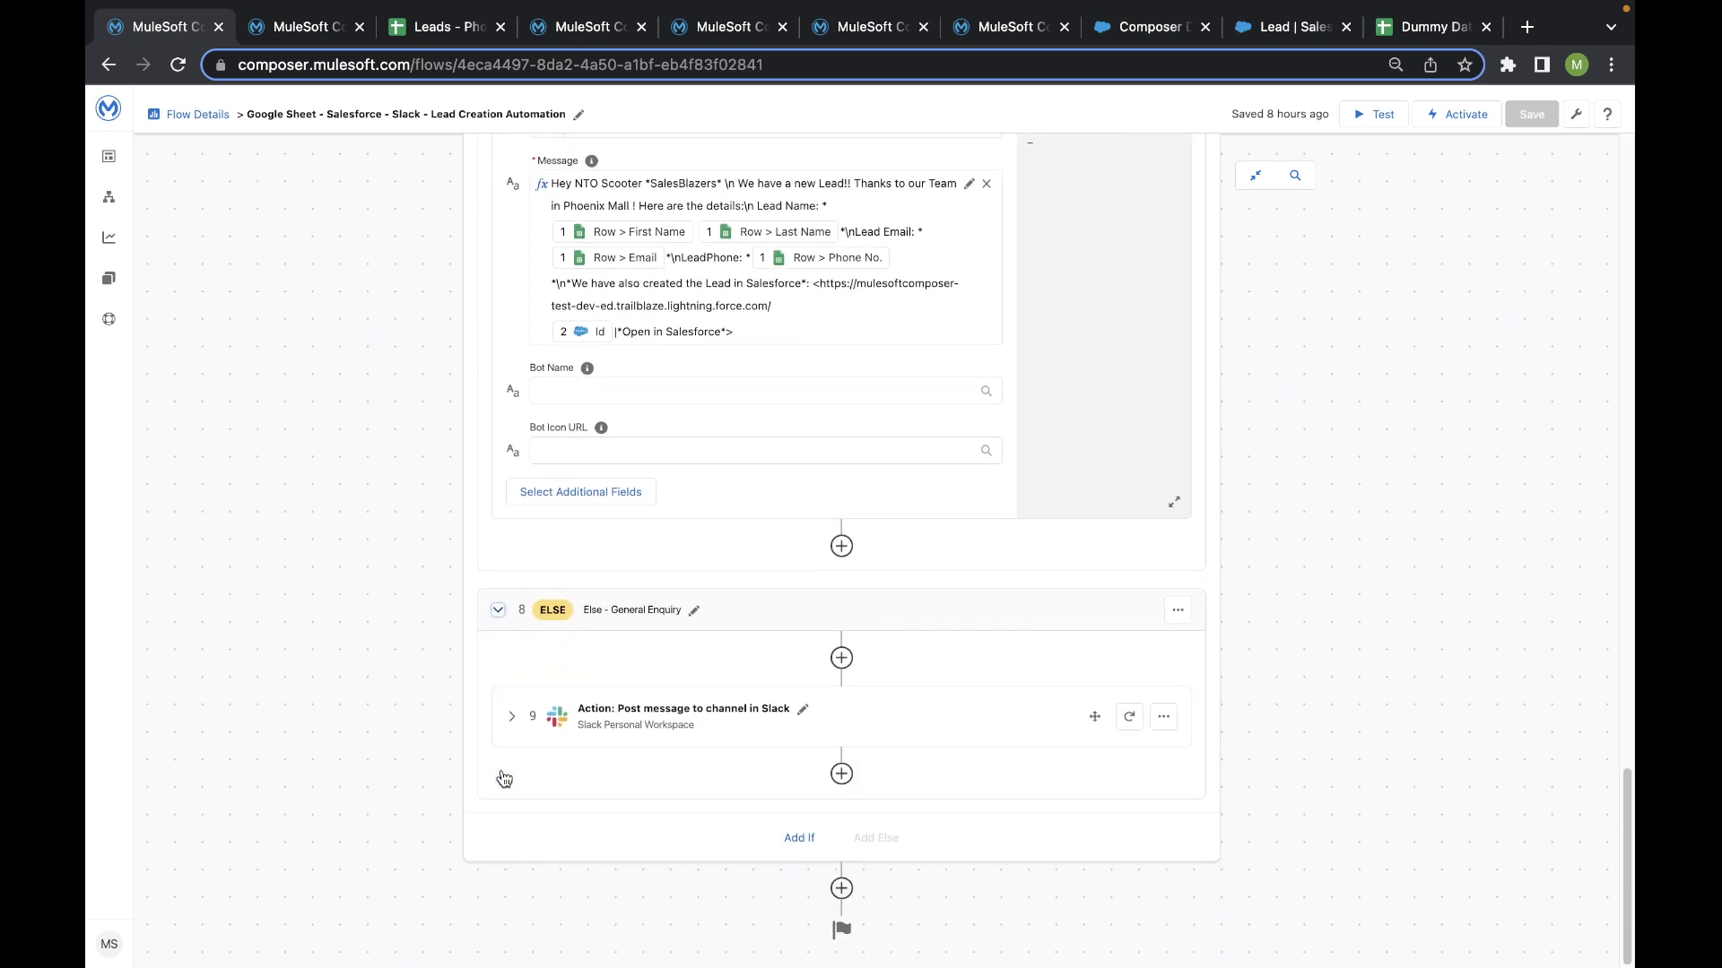
click(511, 717)
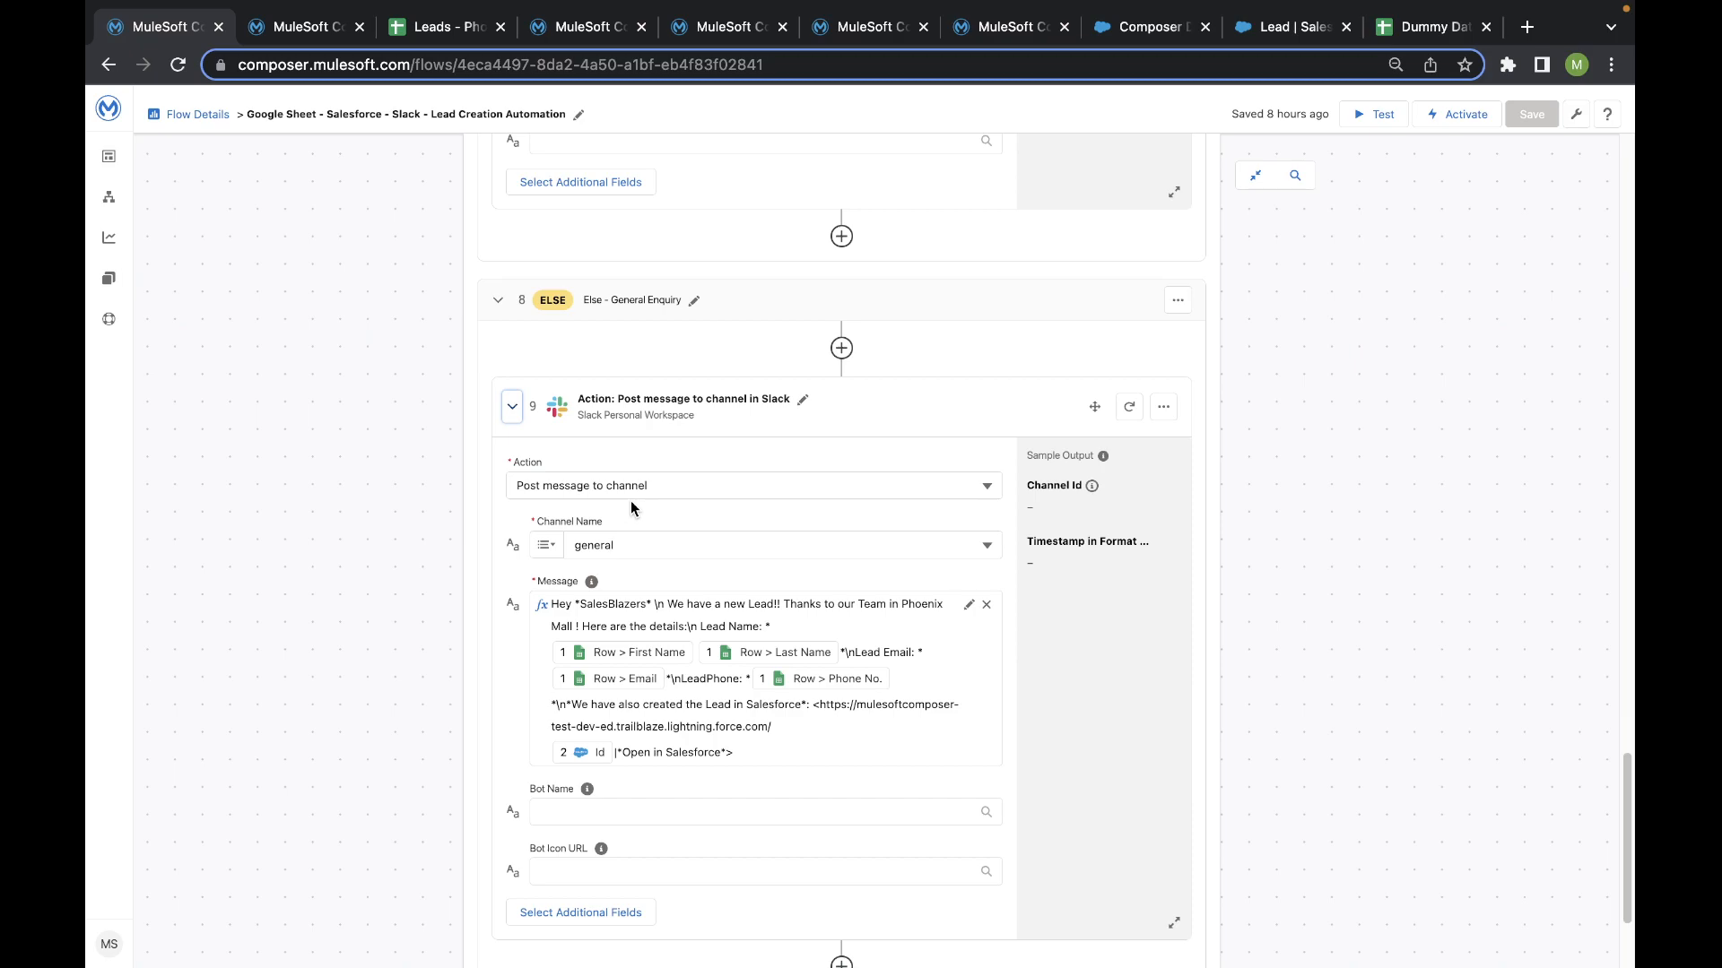
- Look through the connections available for the Salesforce Create new record action and leave the current connection in place
scroll(599, 519, up, 20)
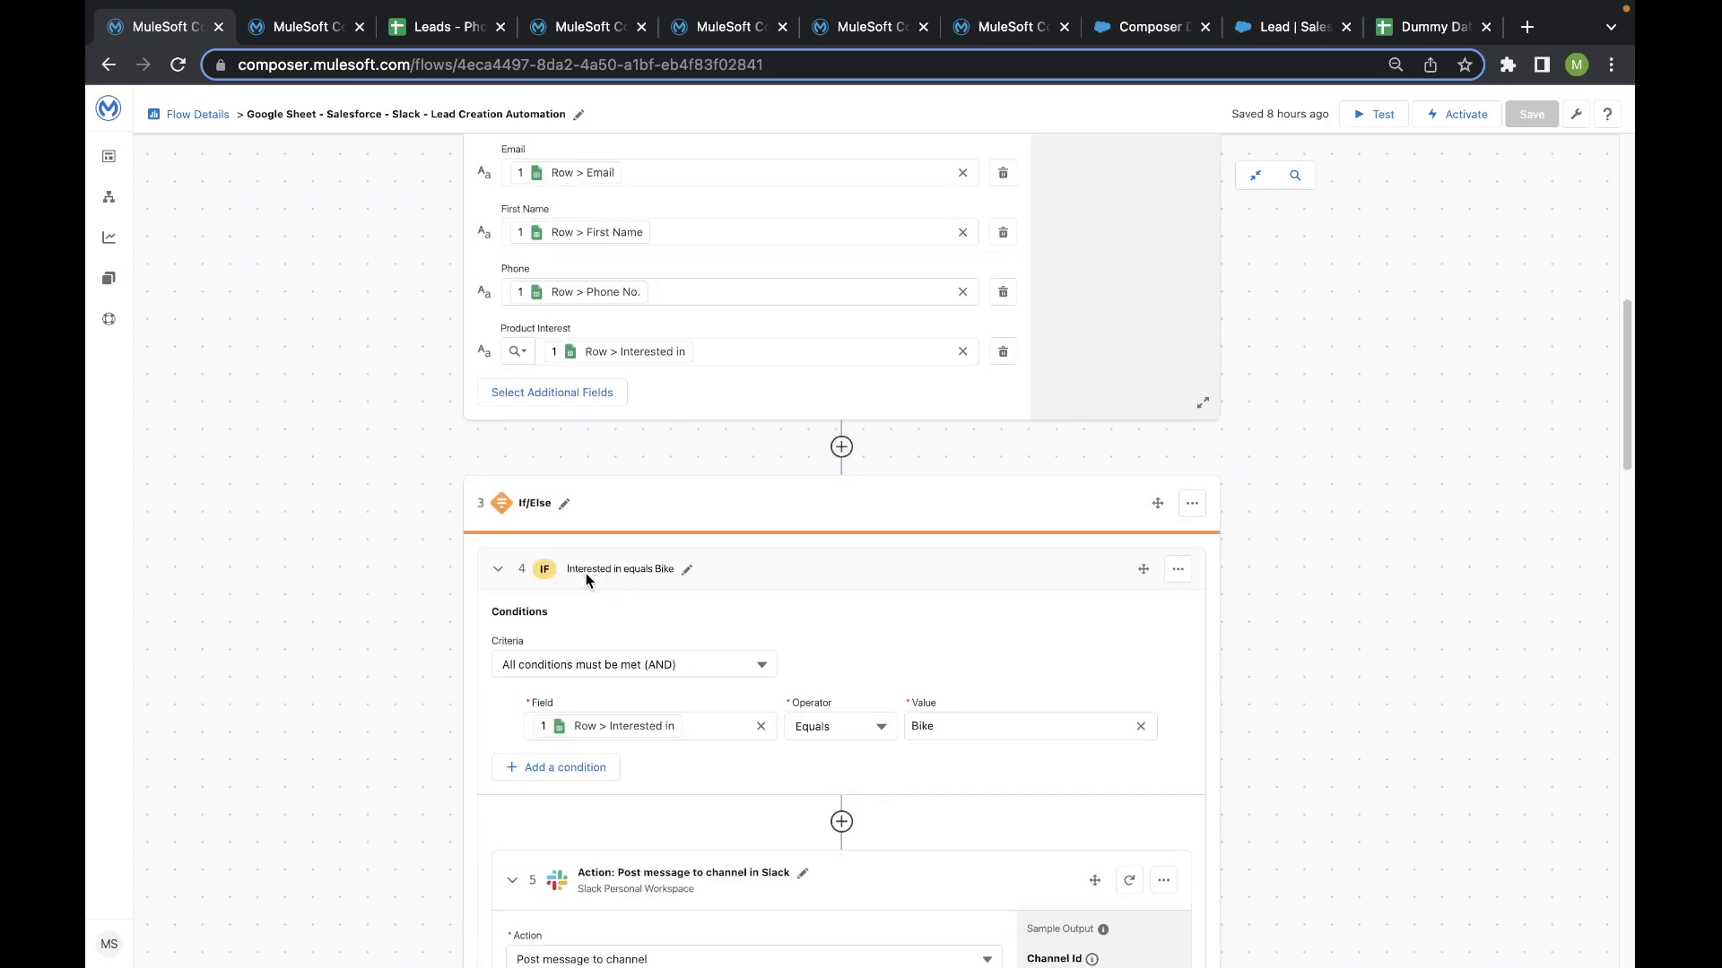
scroll(585, 574, up, 9)
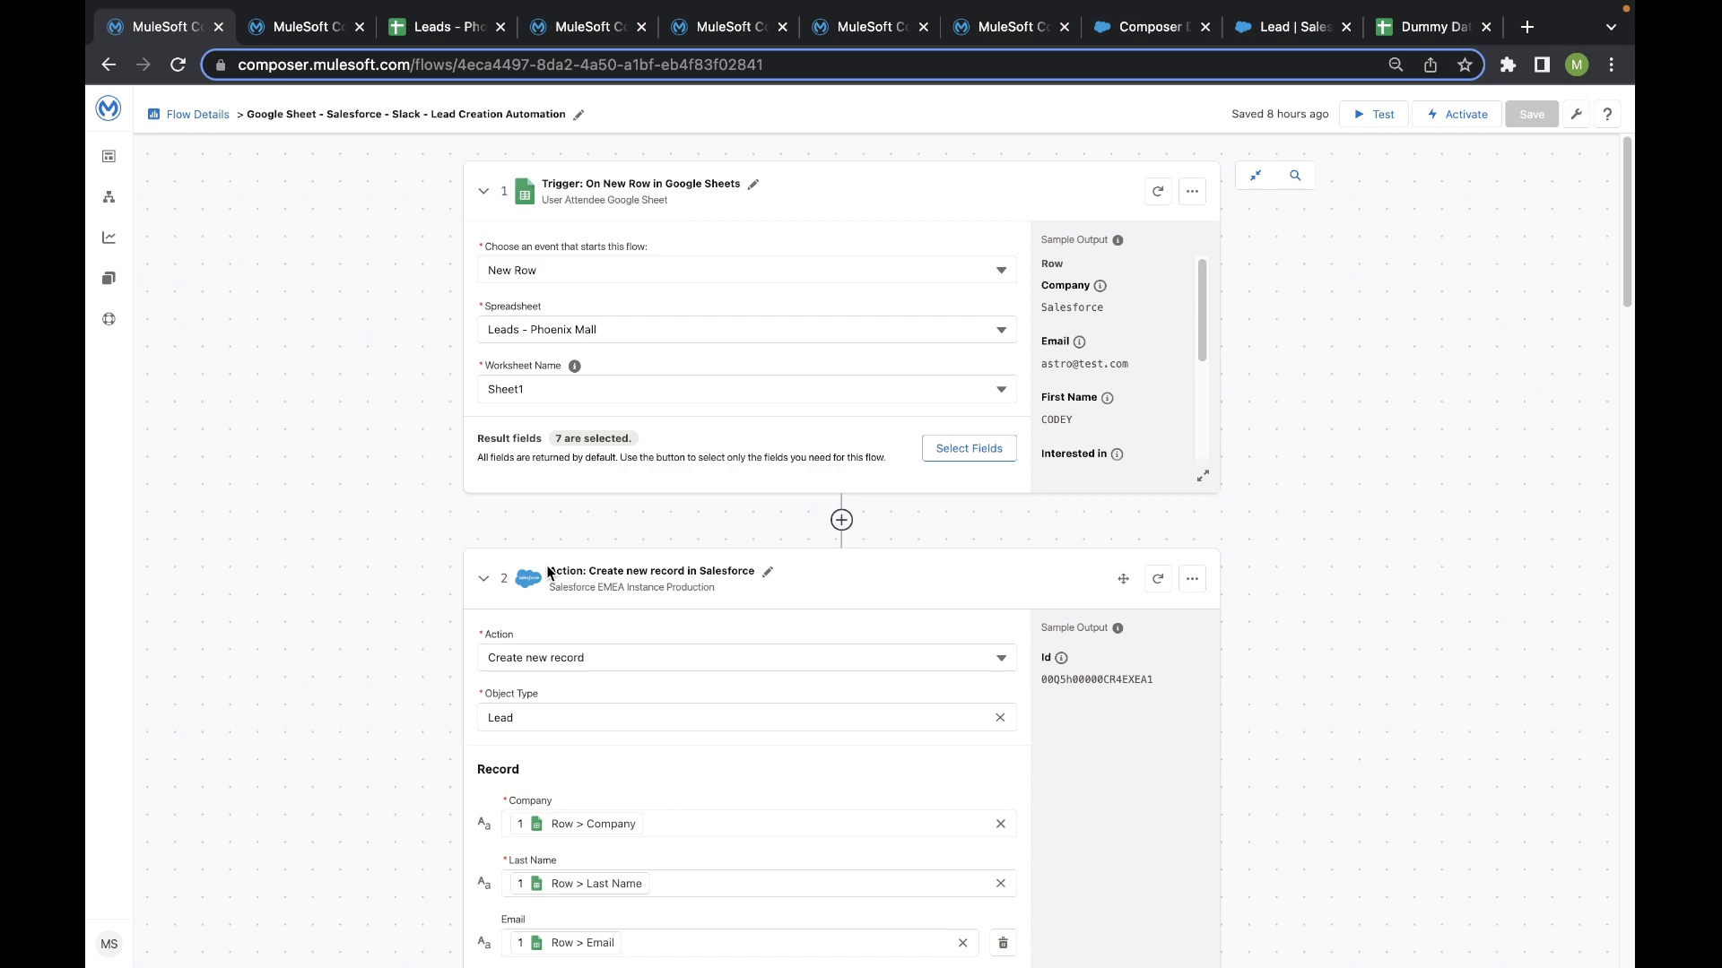
scroll(548, 572, down, 15)
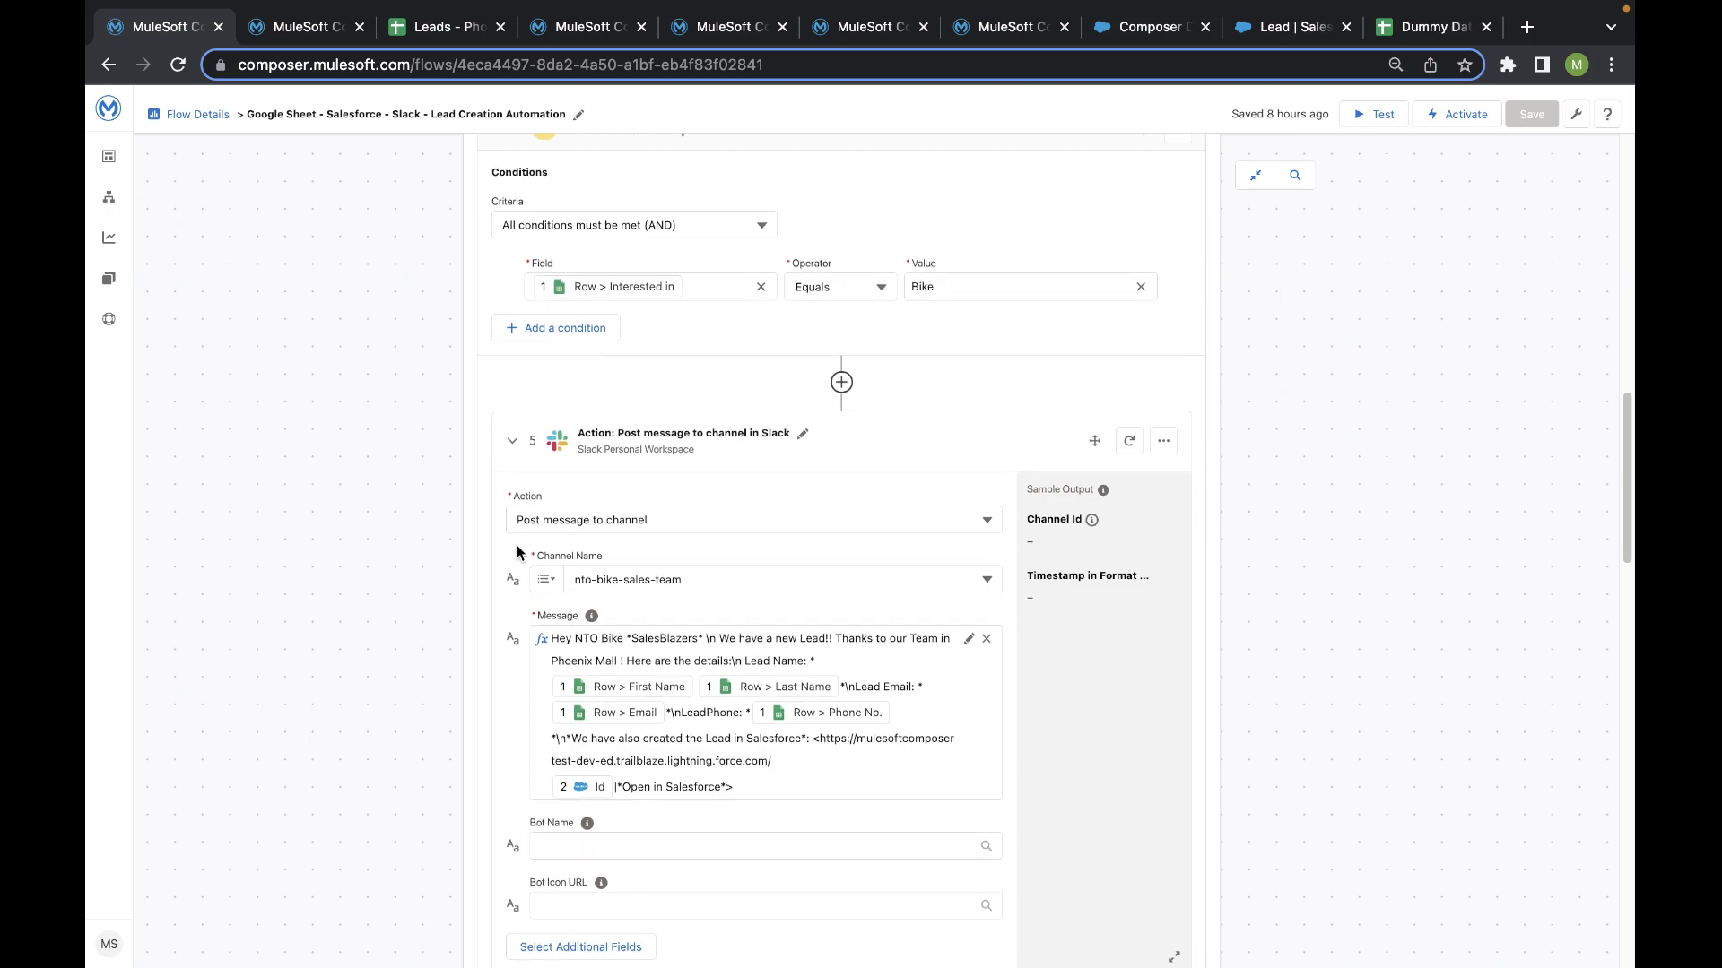
scroll(518, 552, up, 1)
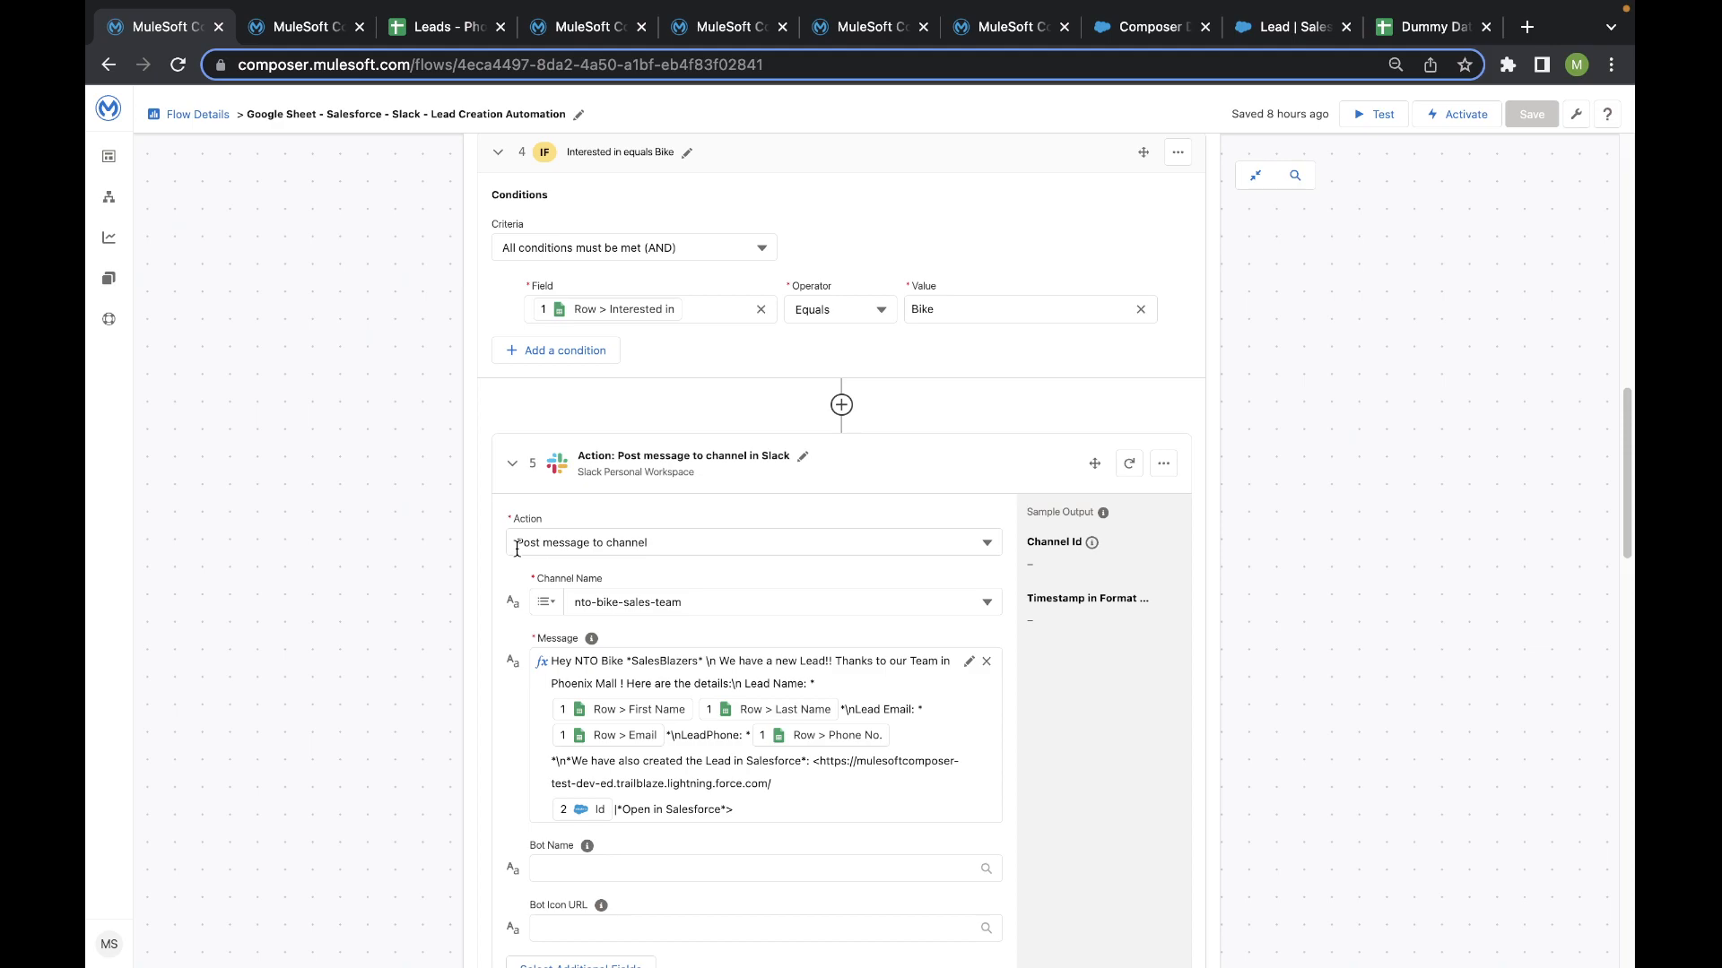
scroll(517, 550, up, 15)
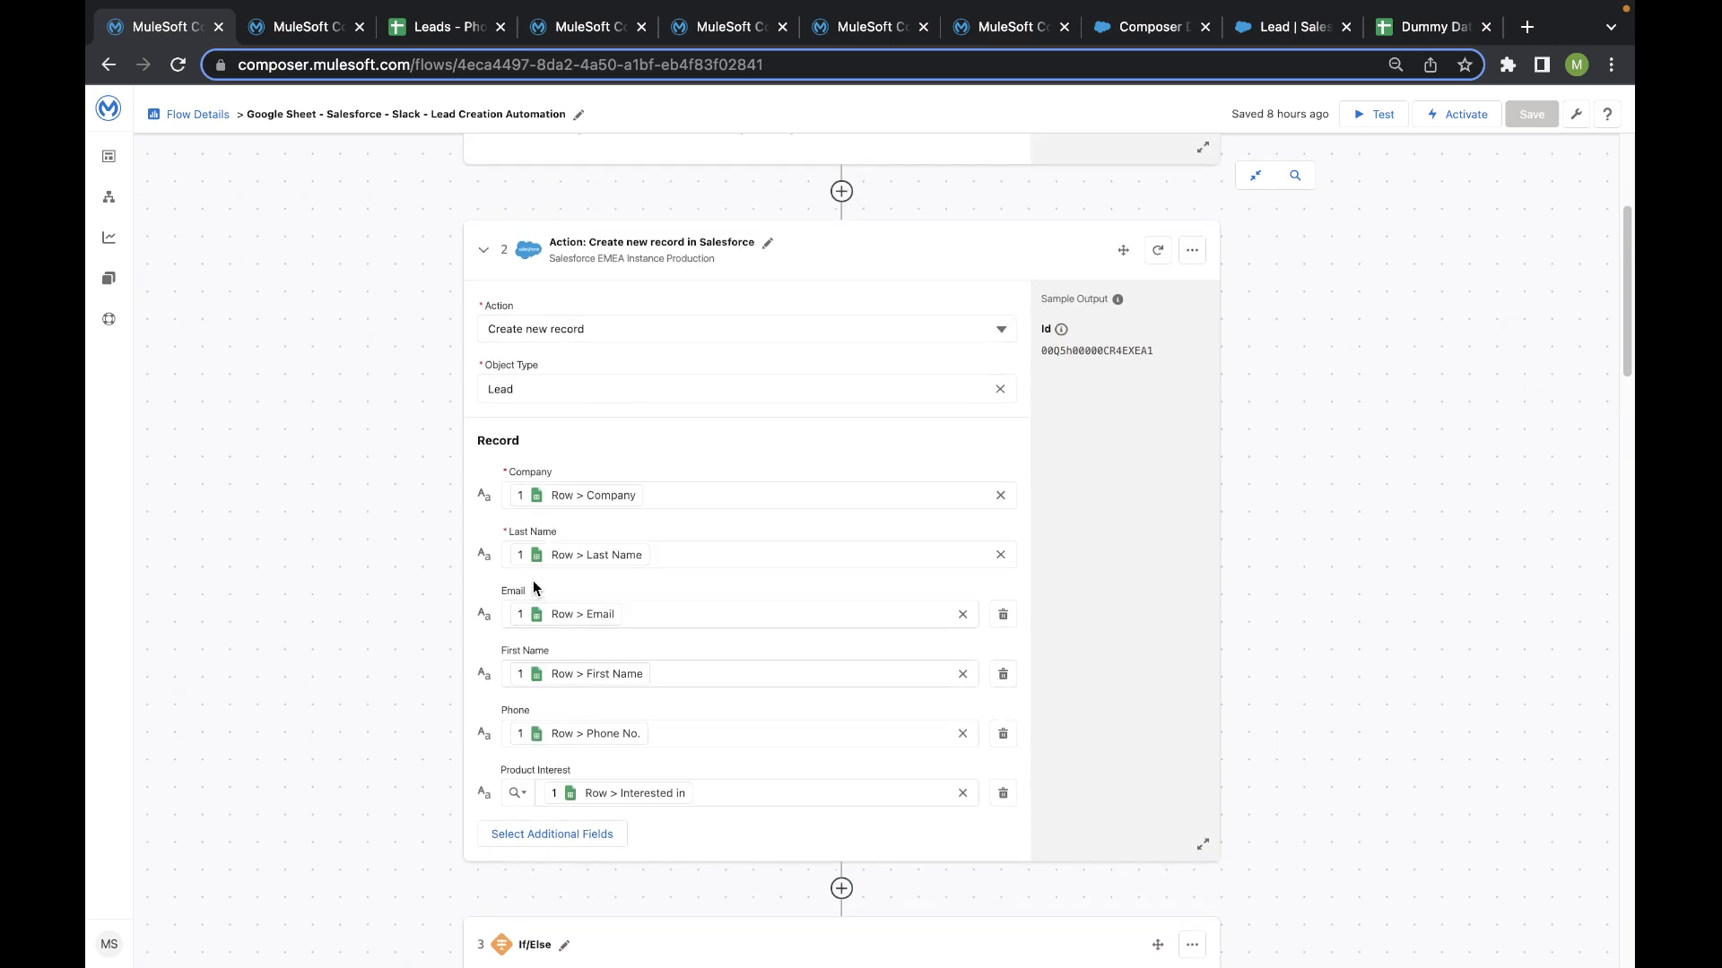
scroll(536, 588, up, 1)
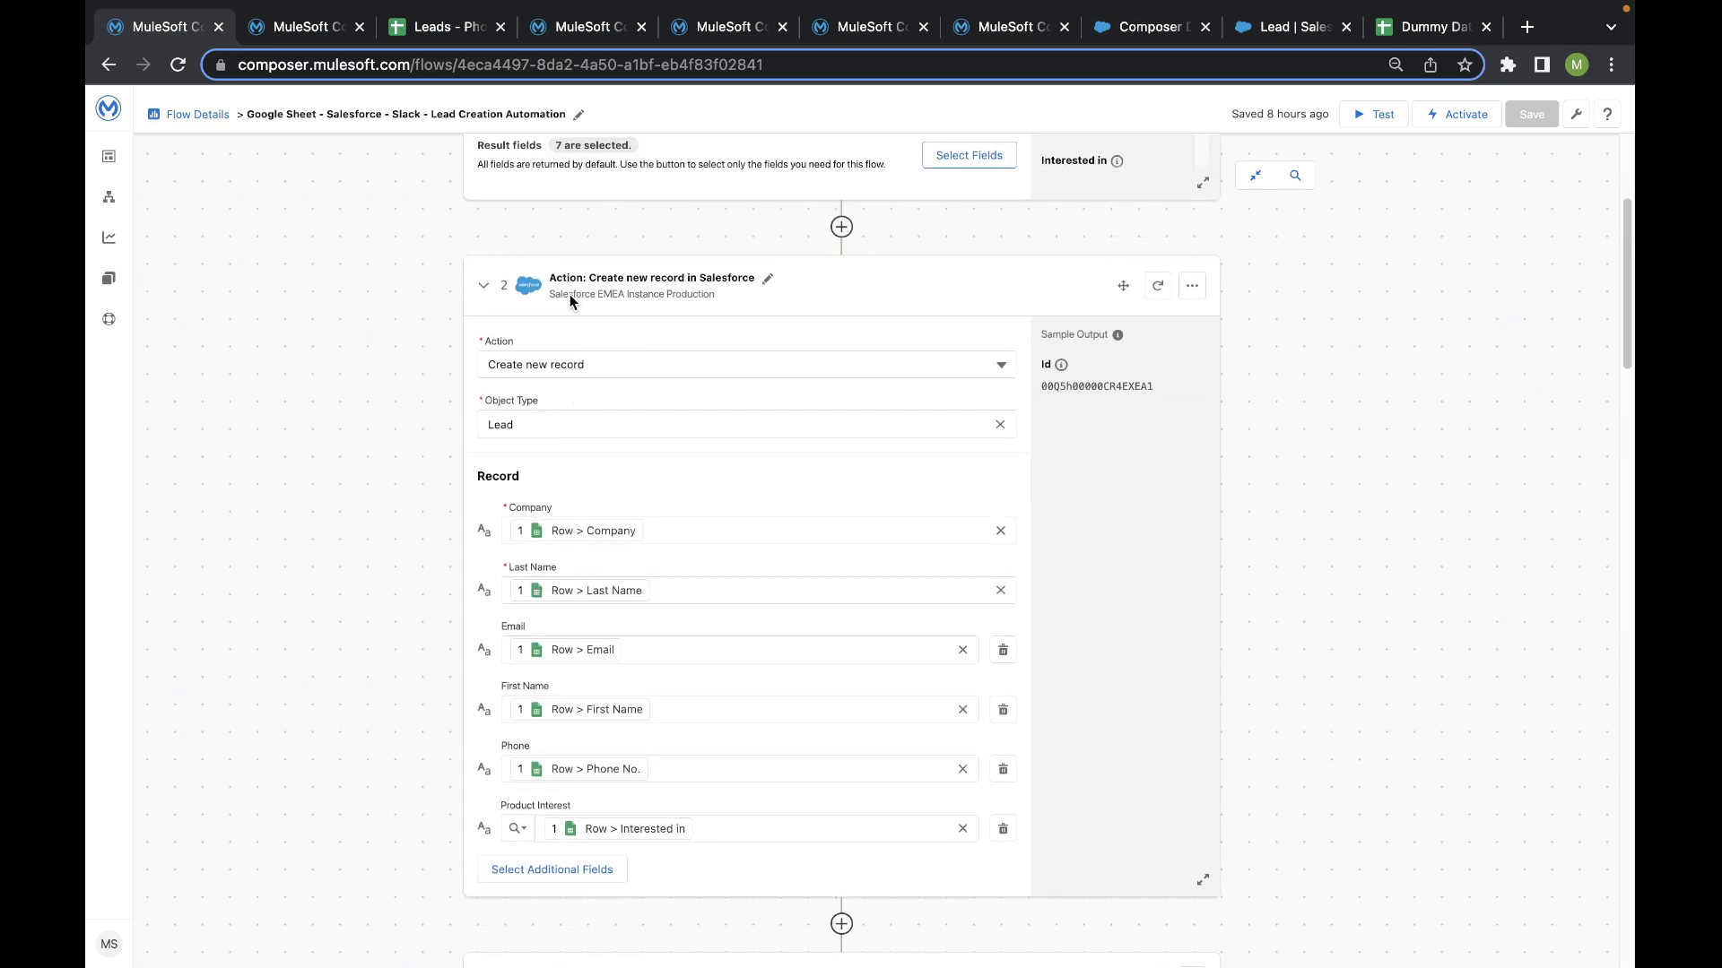
click(1192, 286)
click(1114, 319)
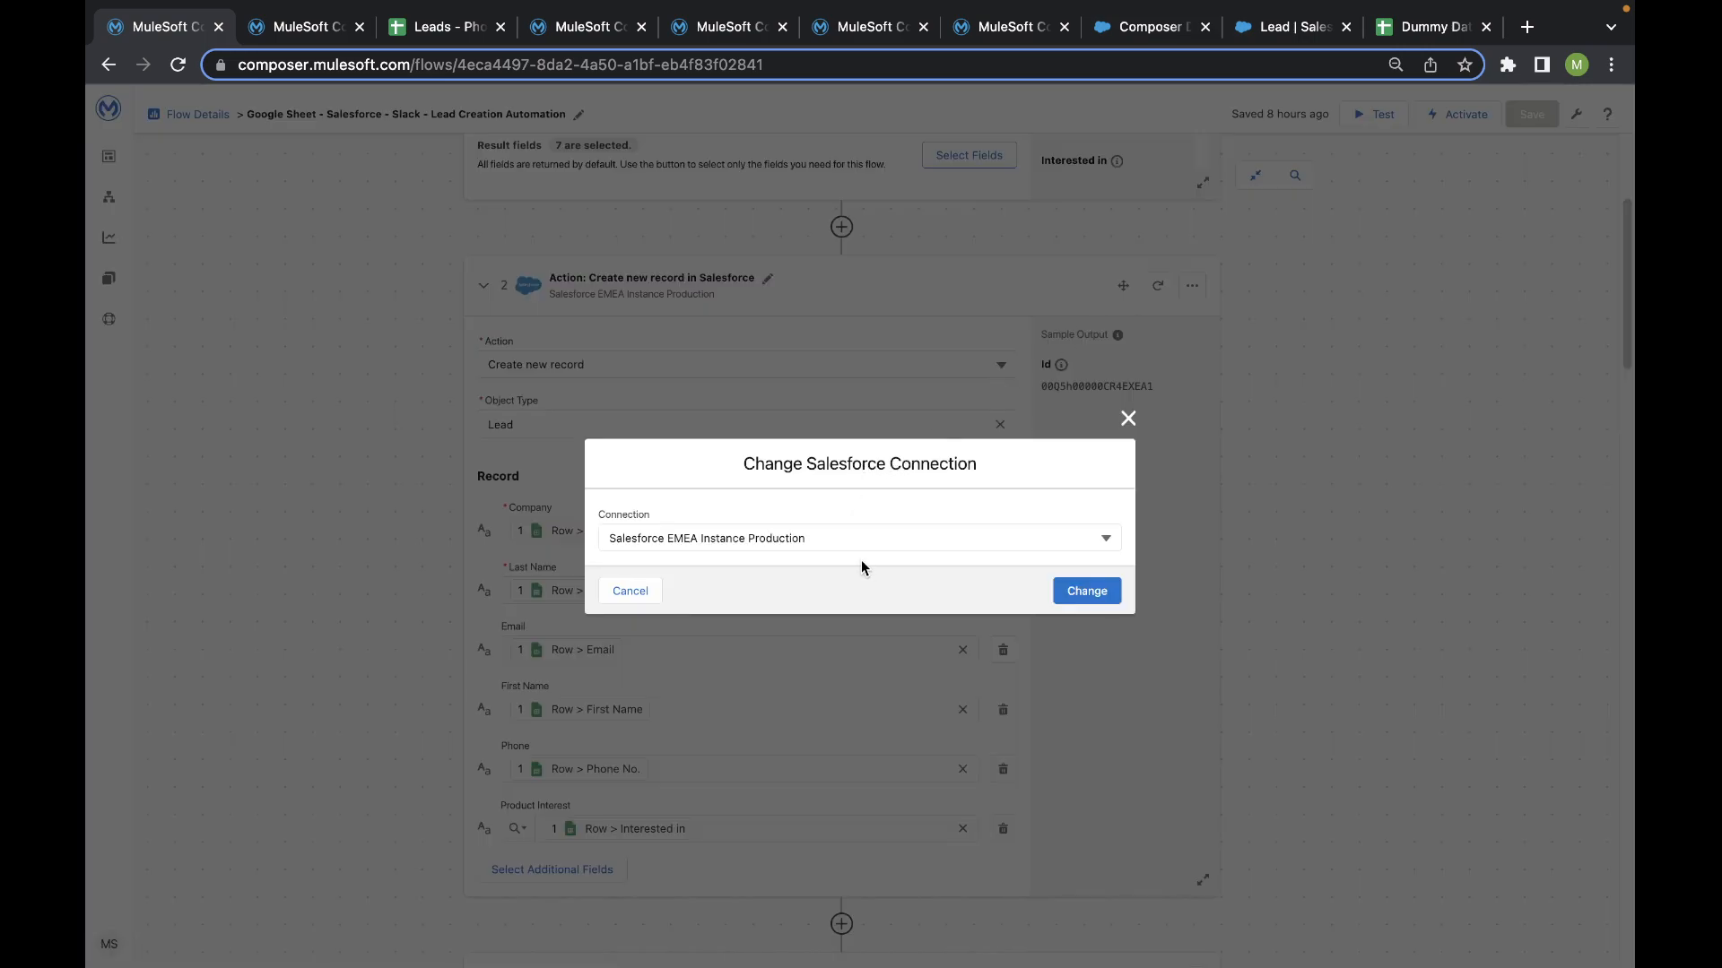
click(822, 529)
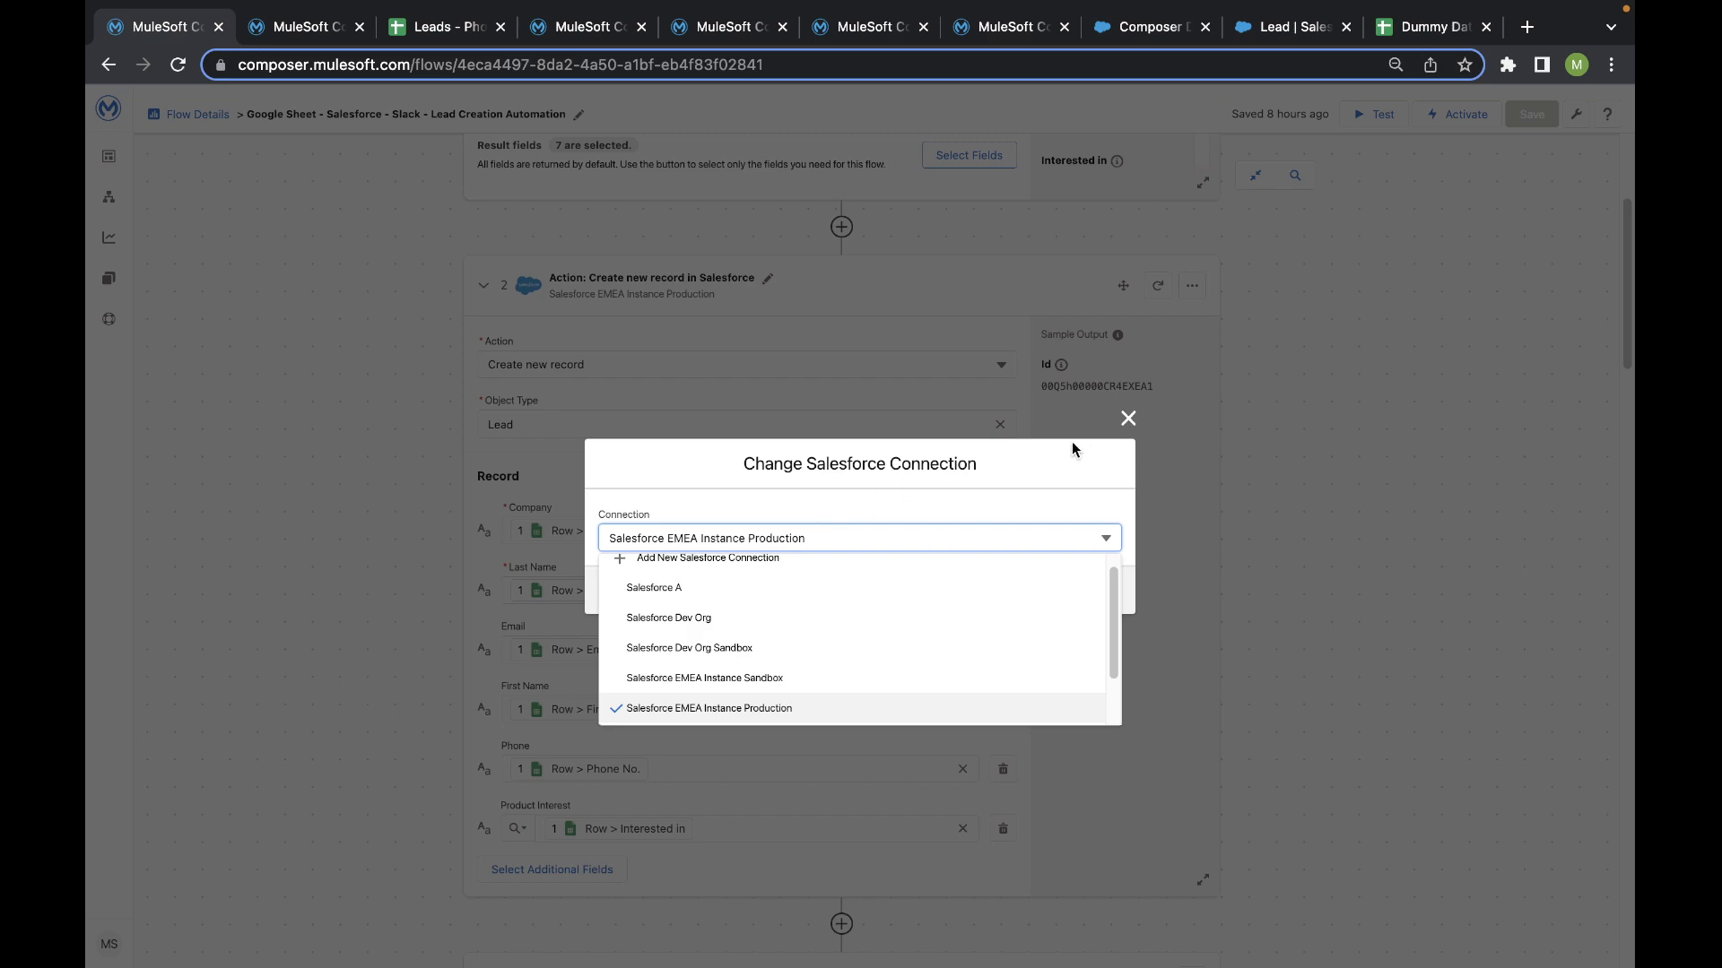
click(1128, 418)
- Start a test run of the Google Sheet - Salesforce - Slack - Lead Creation Automation flow
scroll(614, 633, down, 2)
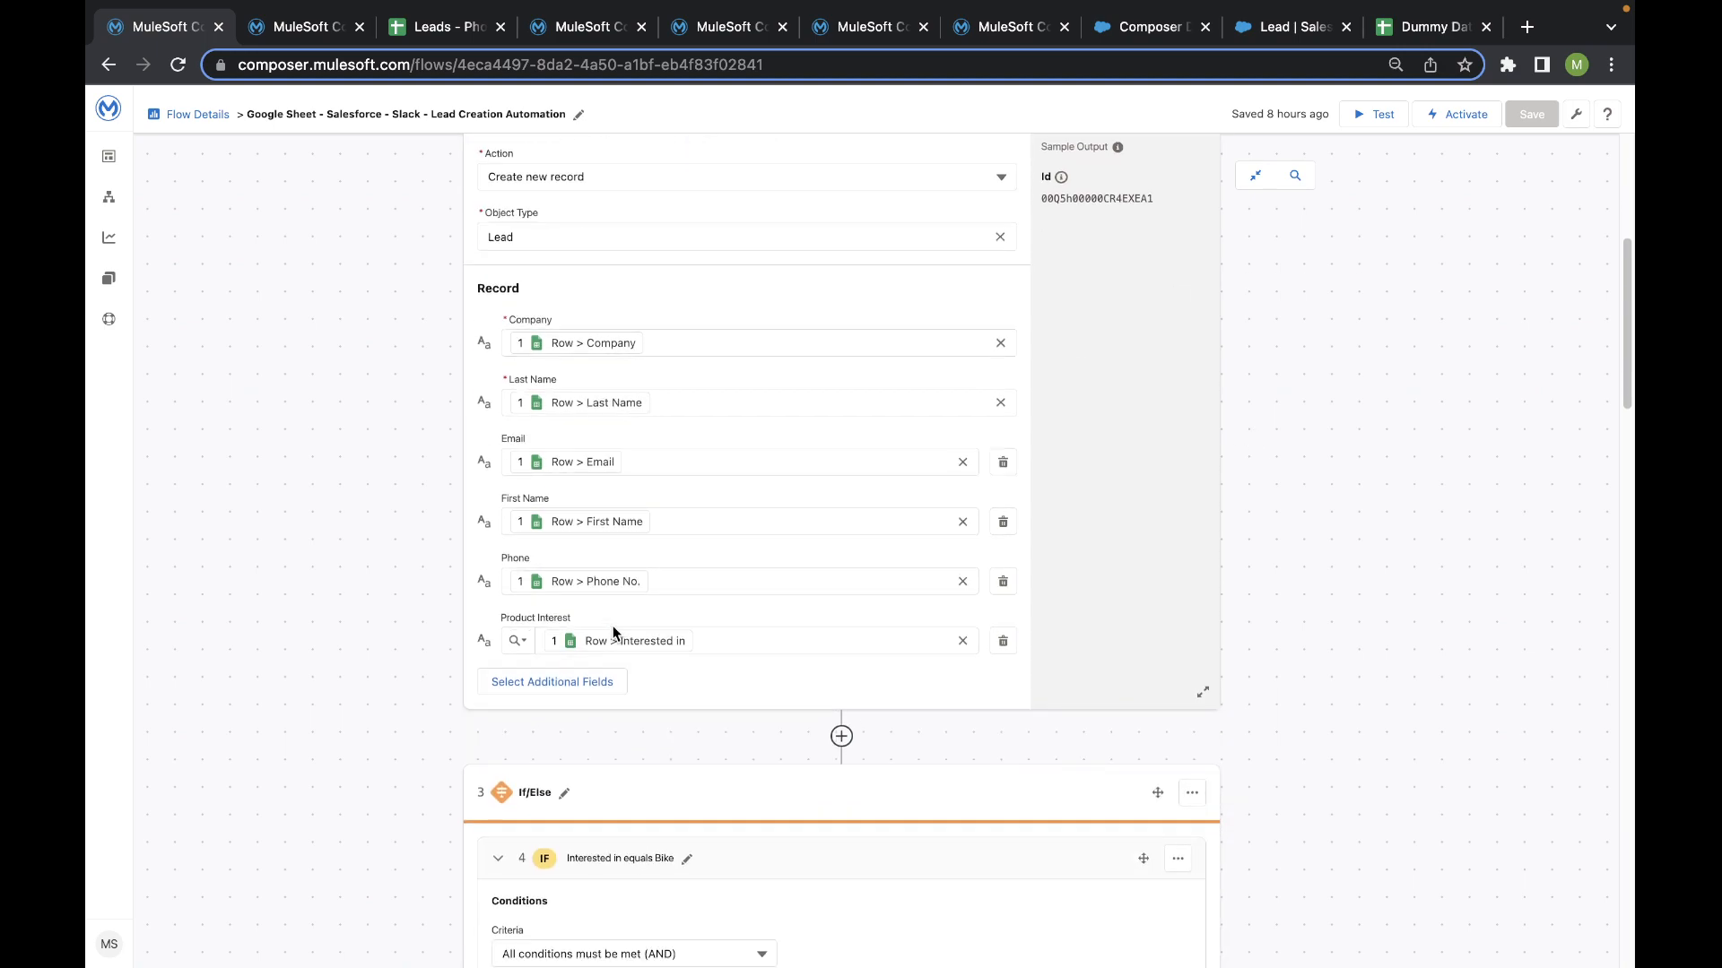
scroll(475, 592, down, 3)
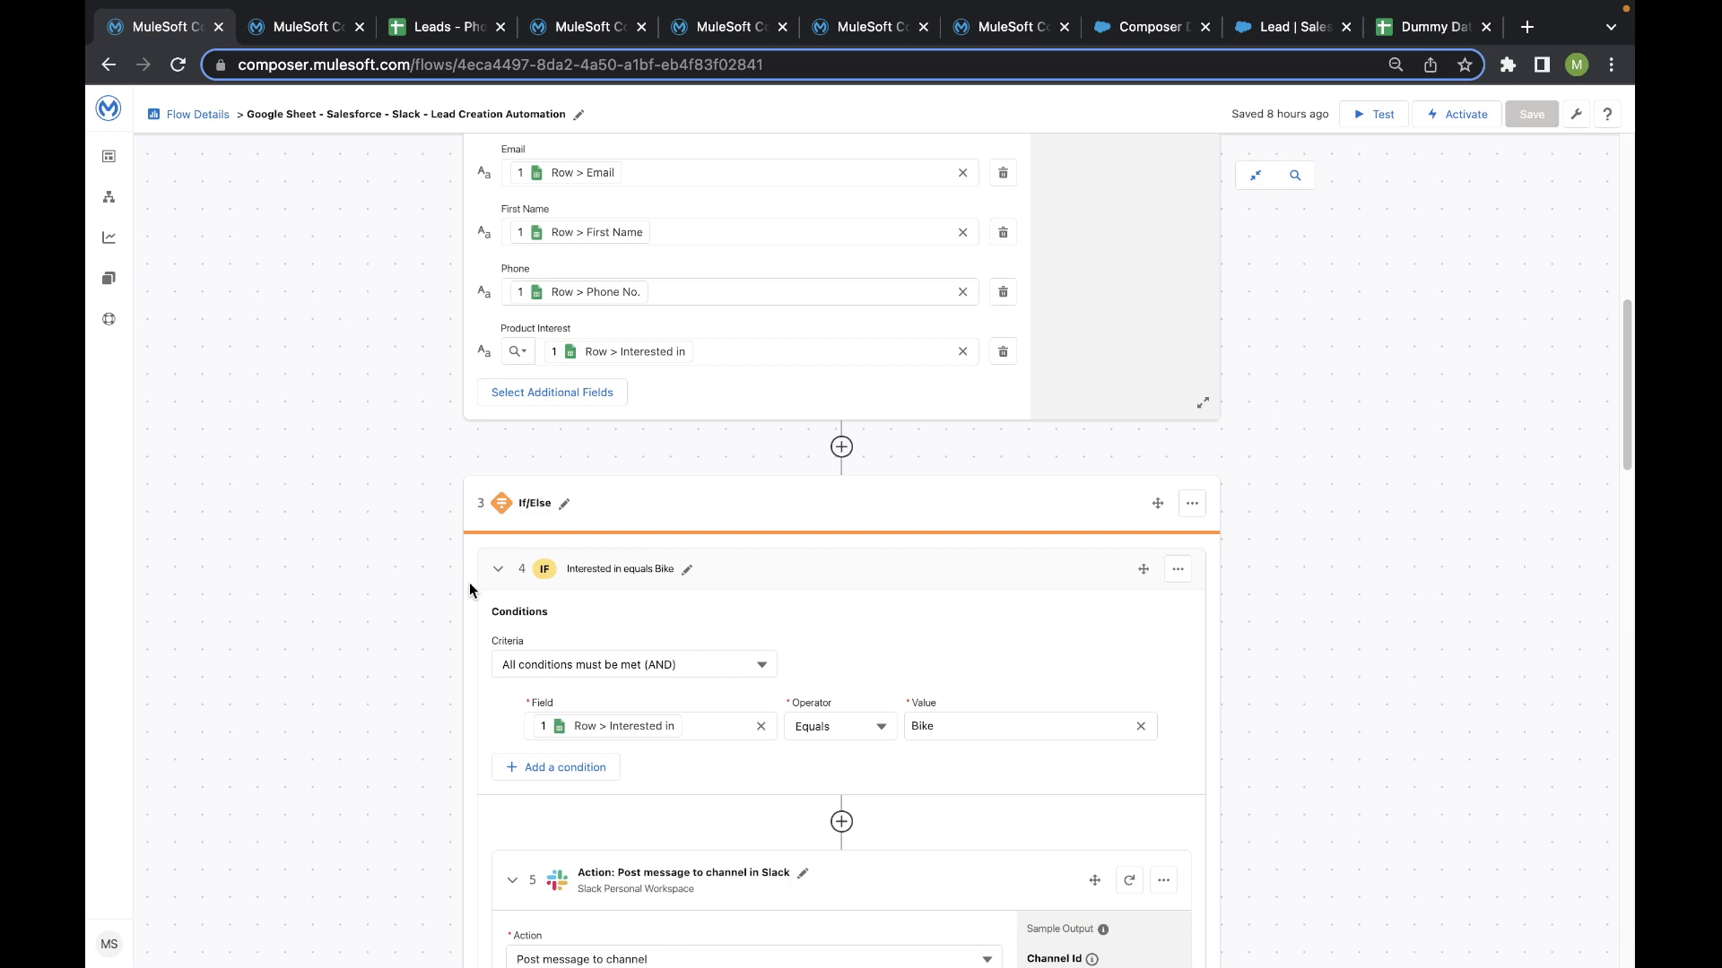
scroll(464, 591, up, 8)
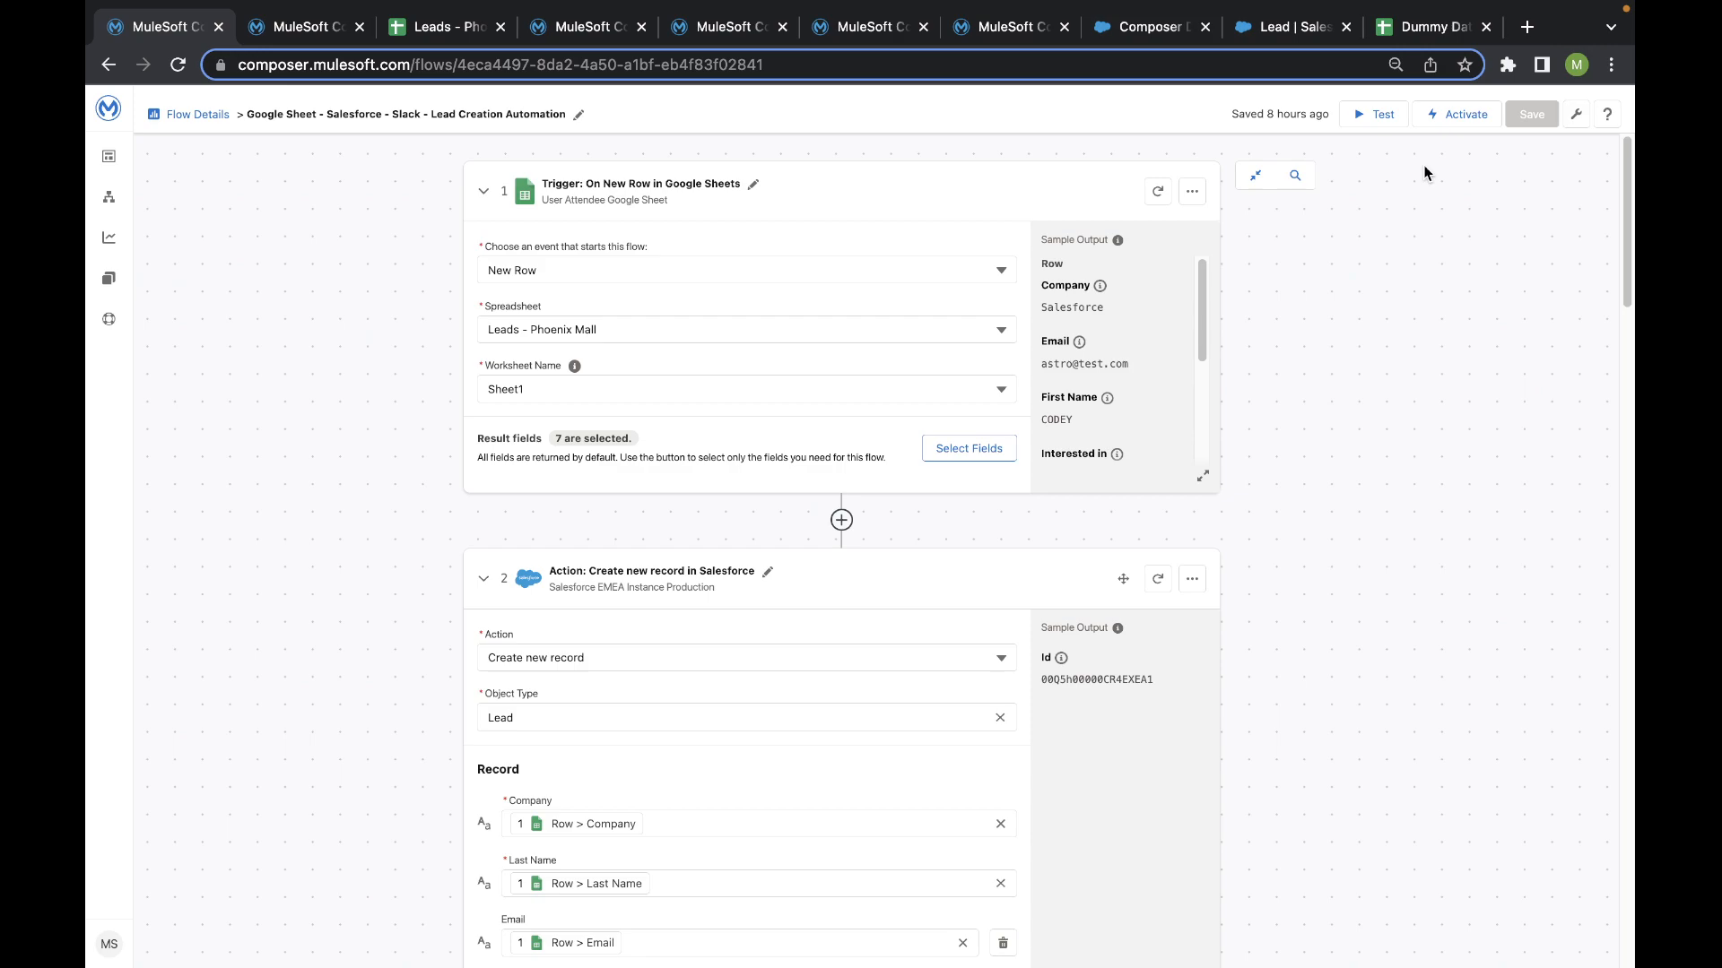
click(1369, 114)
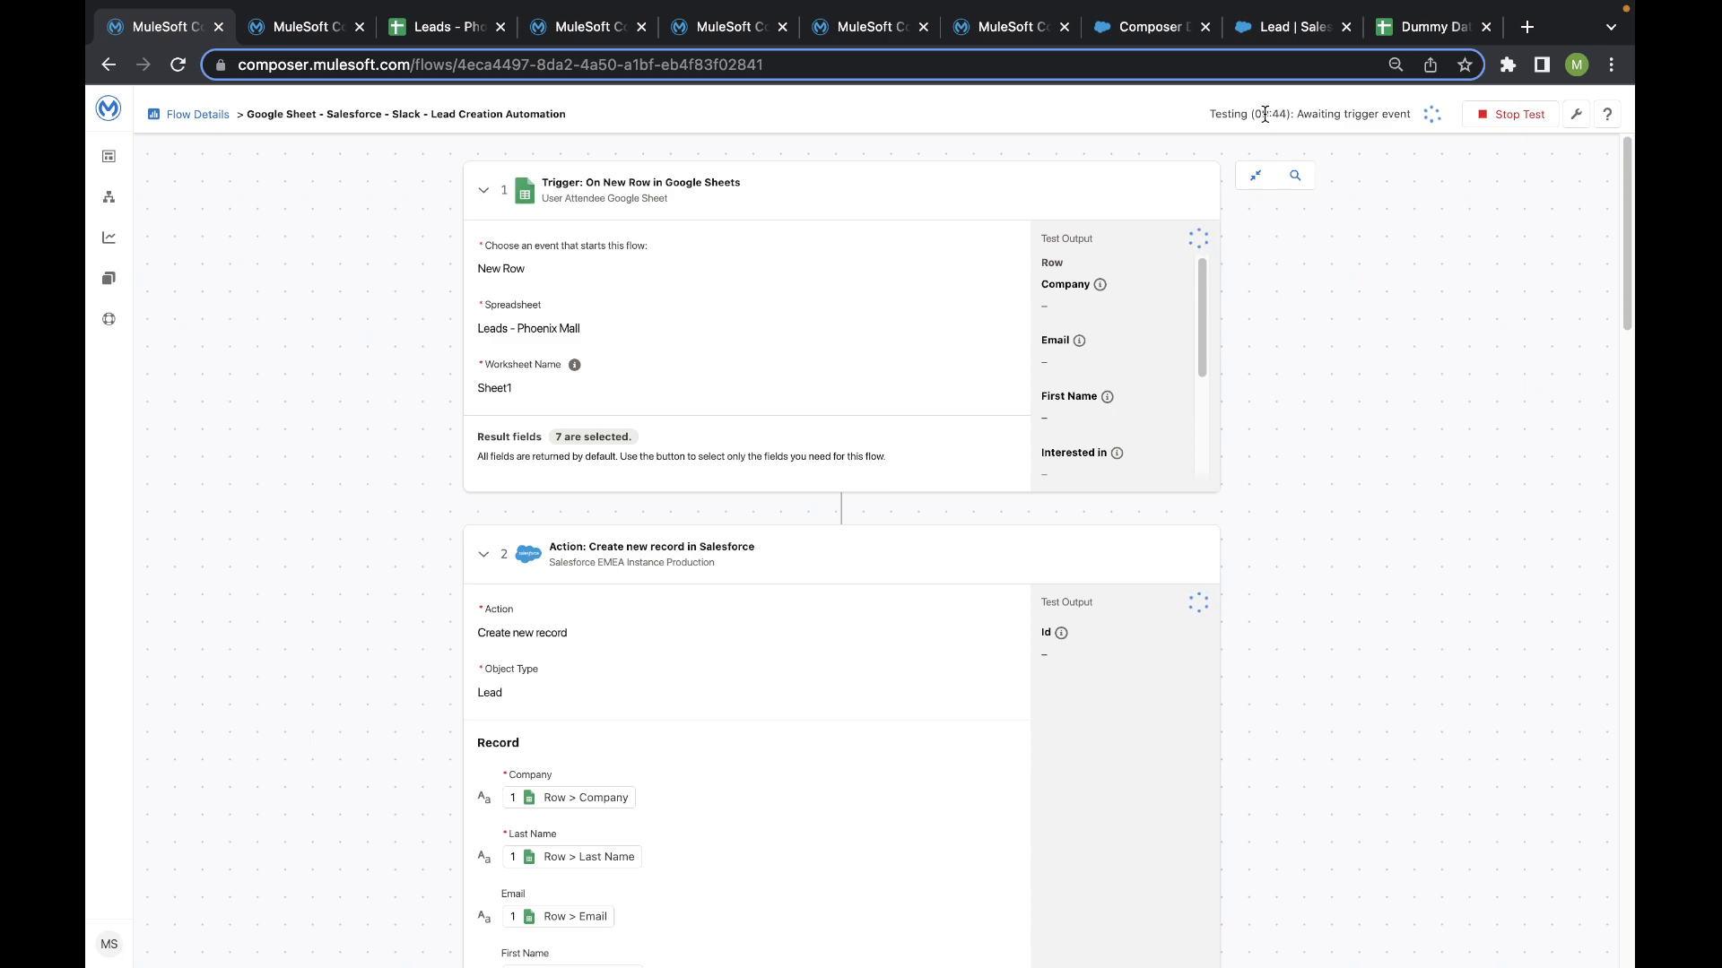
- Switch to the Dummy Data spreadsheet and copy the MULE lead with Bike interest from row 14, columns A to G
click(1396, 25)
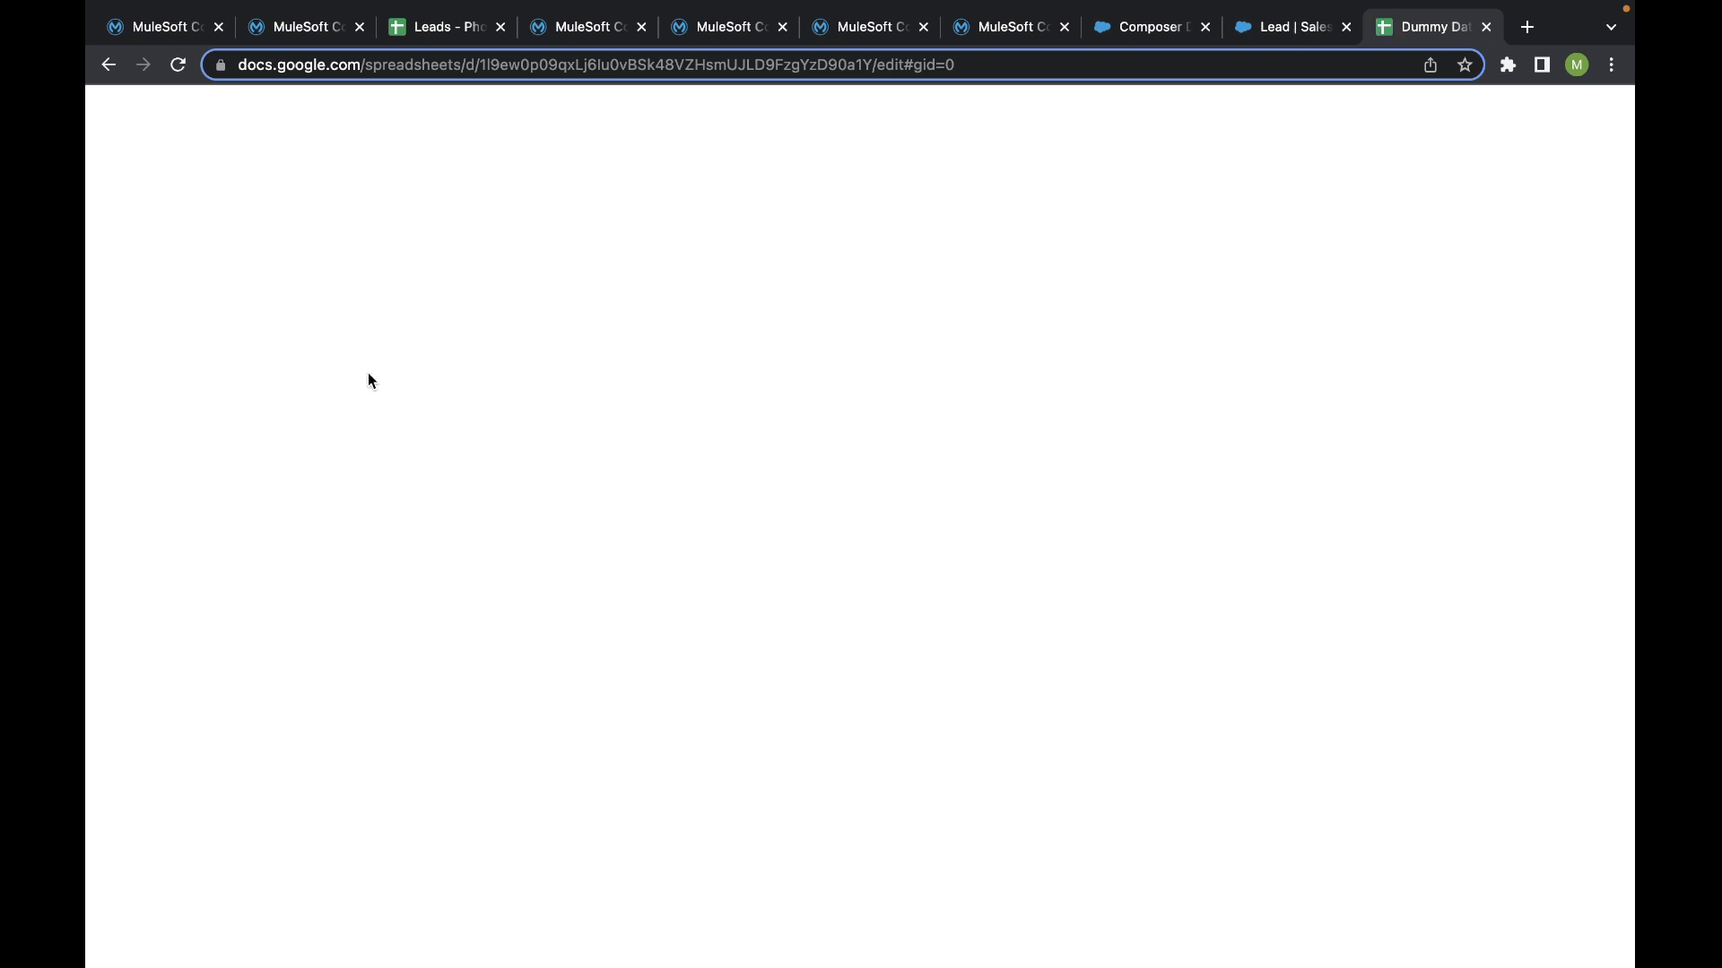
drag(206, 610, 902, 612)
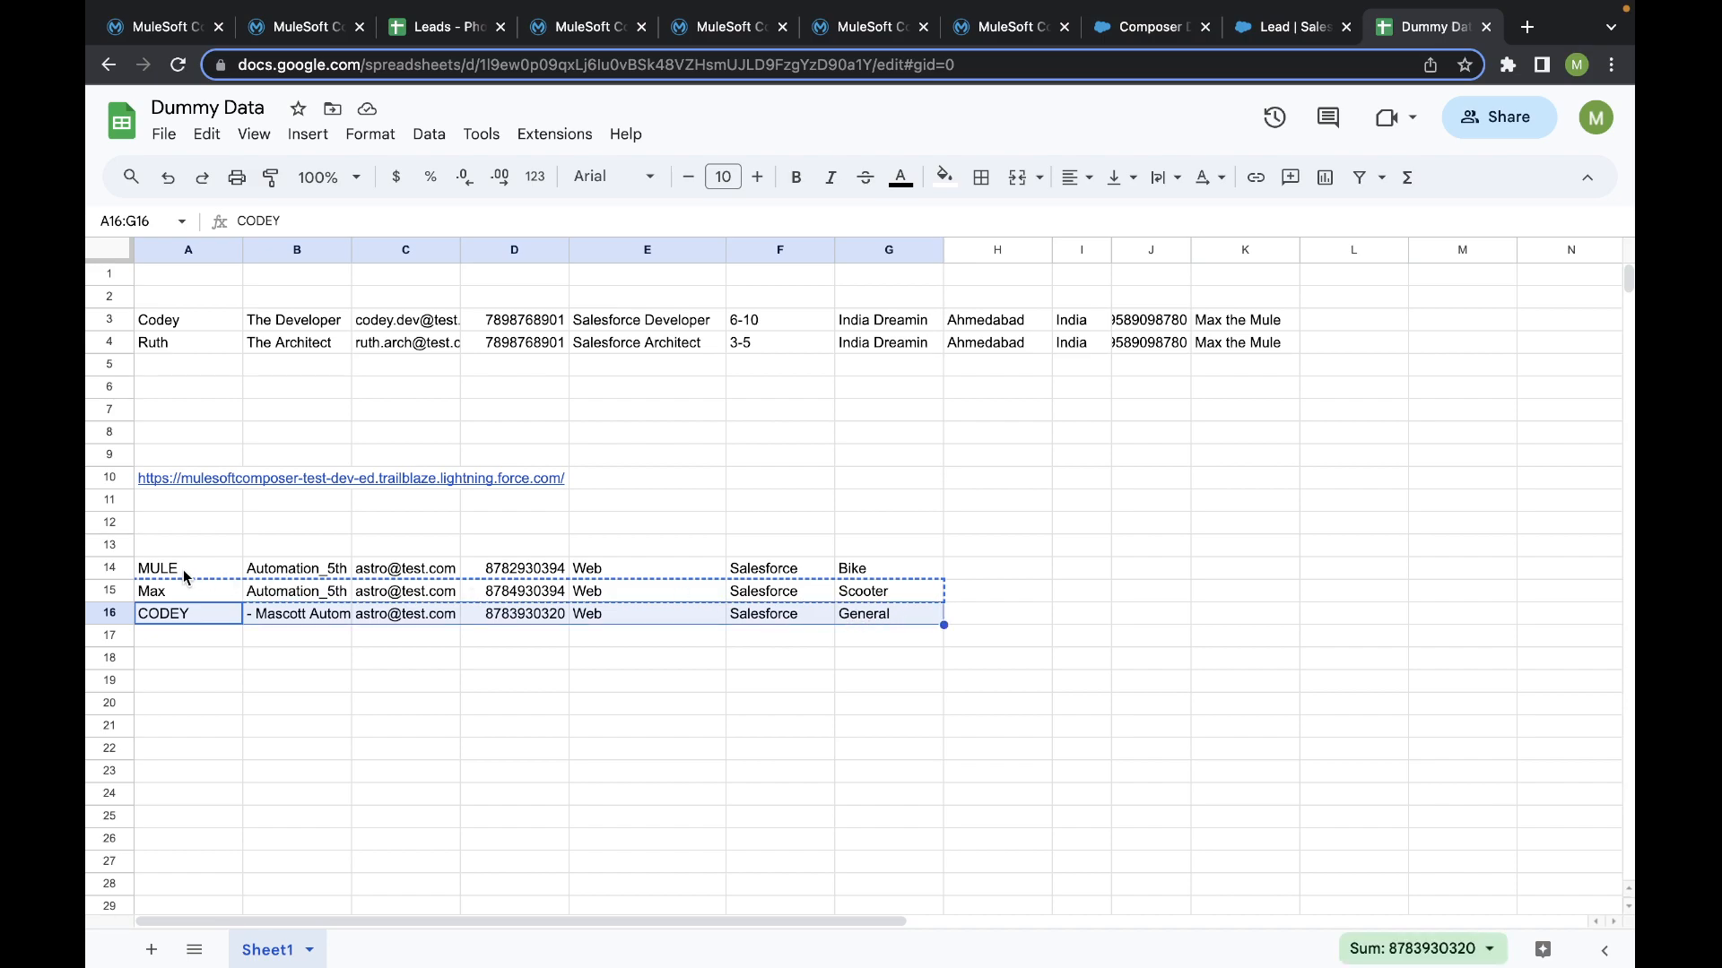
drag(184, 576, 920, 572)
key(ctrl+c)
- Paste the copied MULE lead into row 4 of the Leads - Phoenix Mall spreadsheet
click(439, 27)
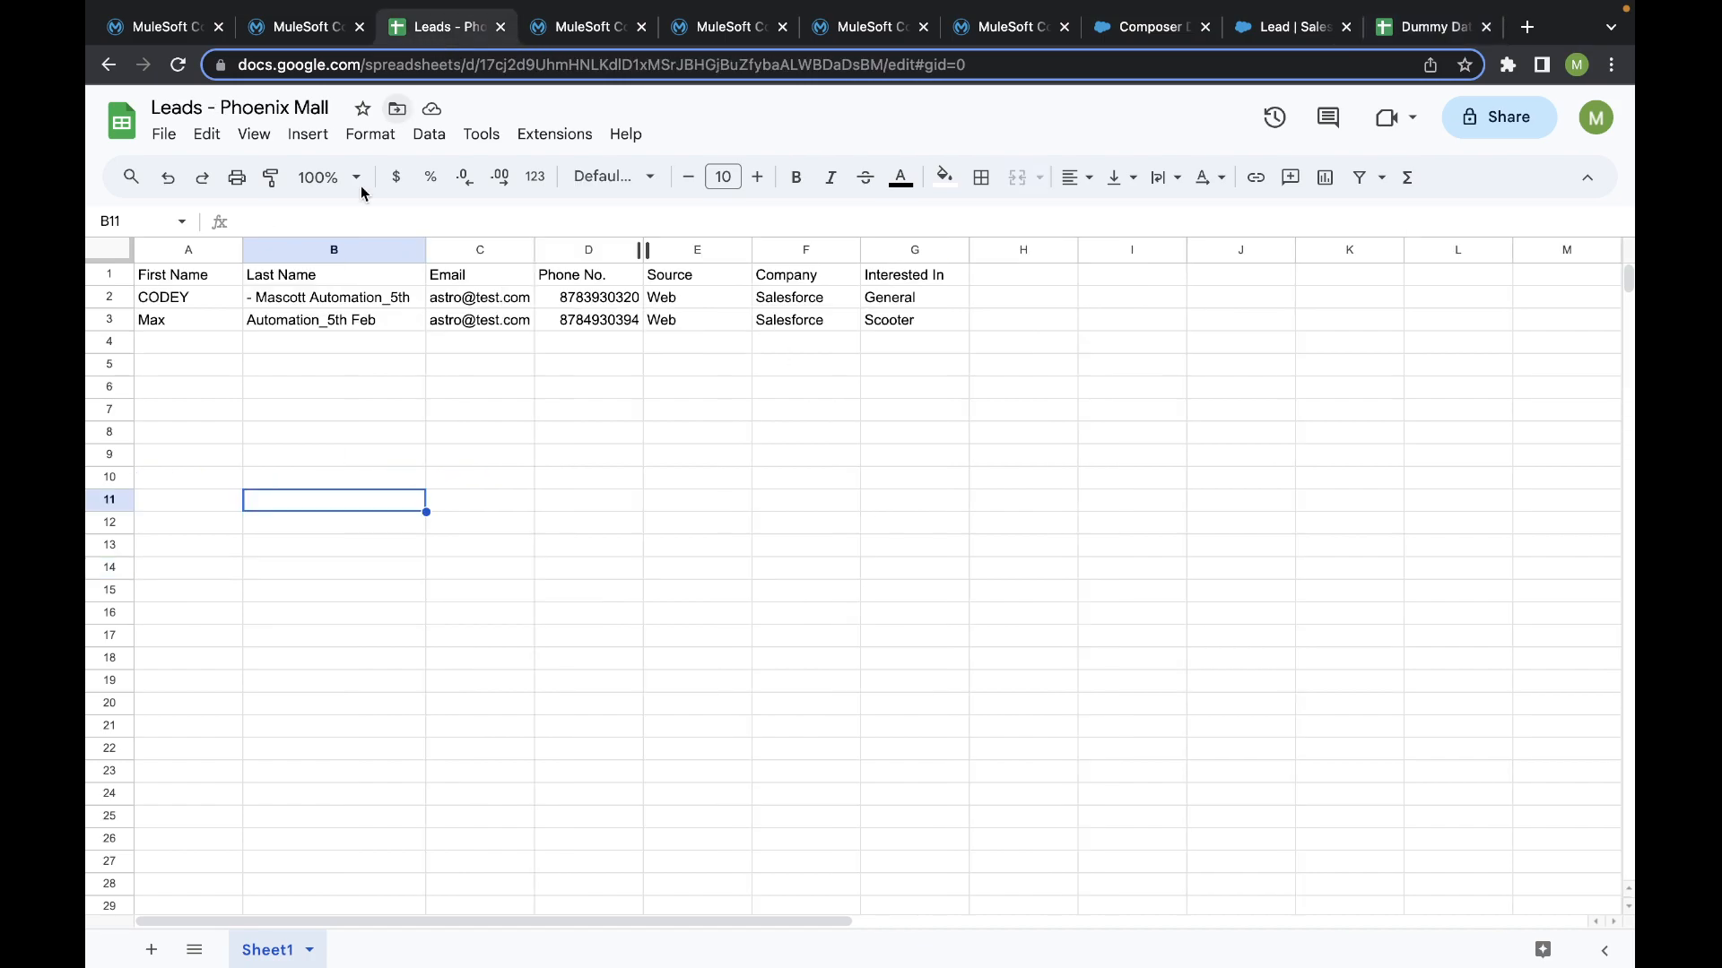
click(173, 346)
key(ctrl+v)
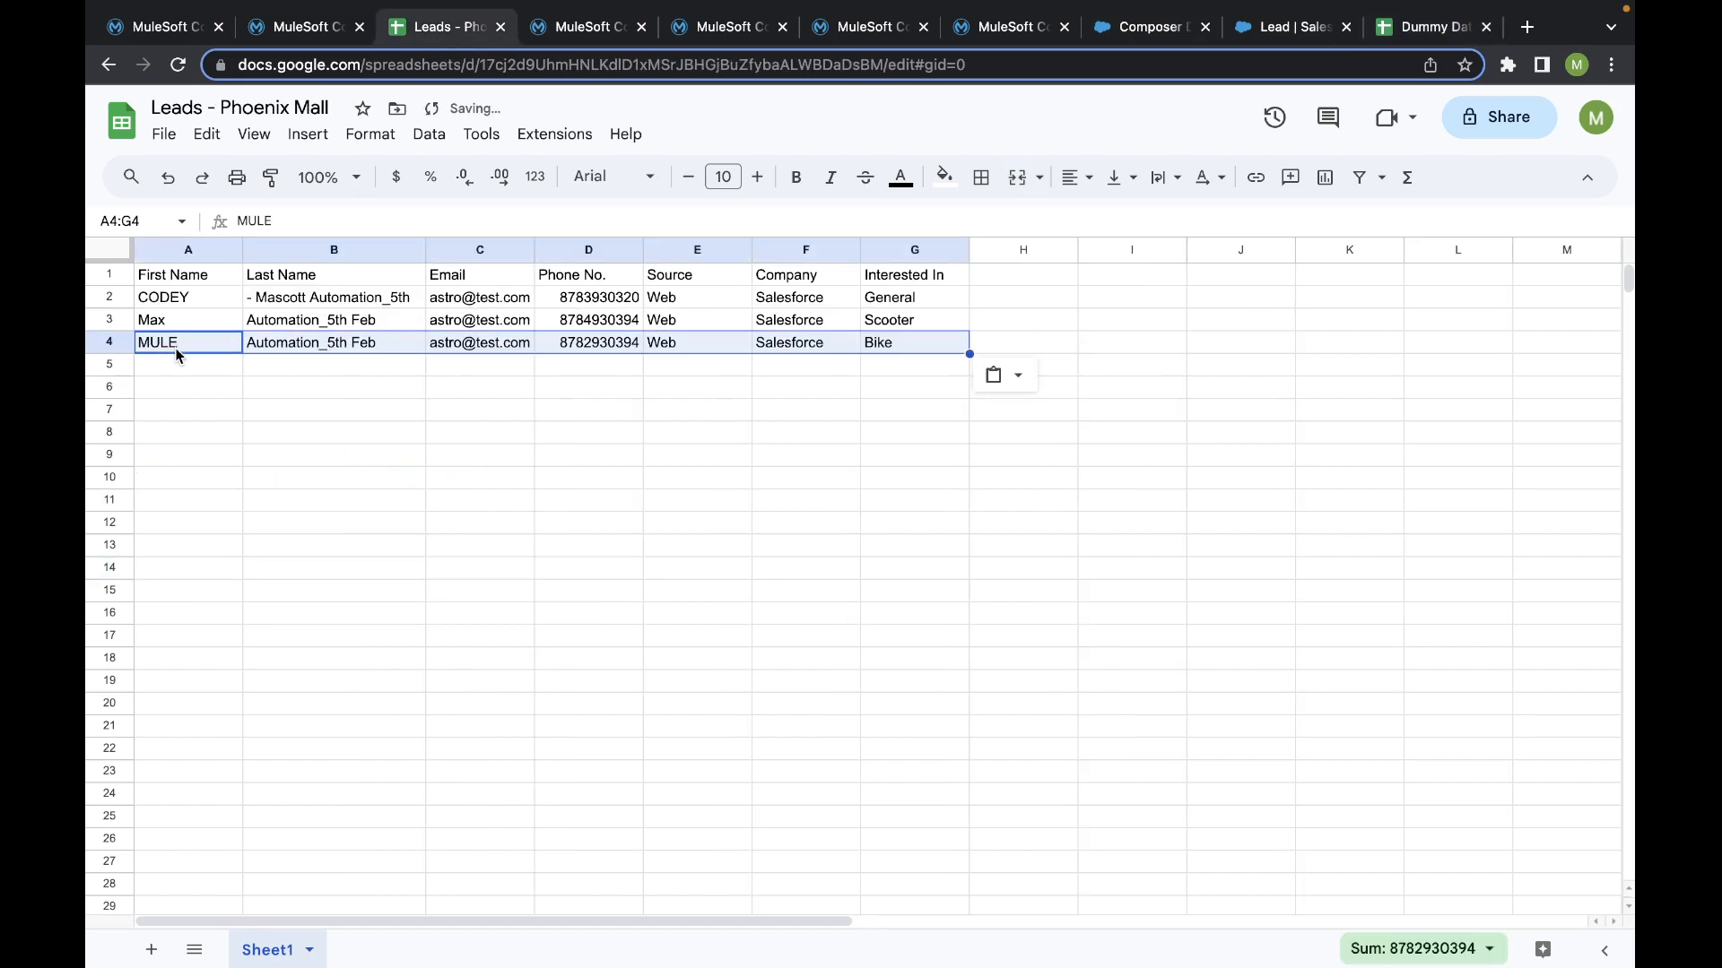
click(217, 373)
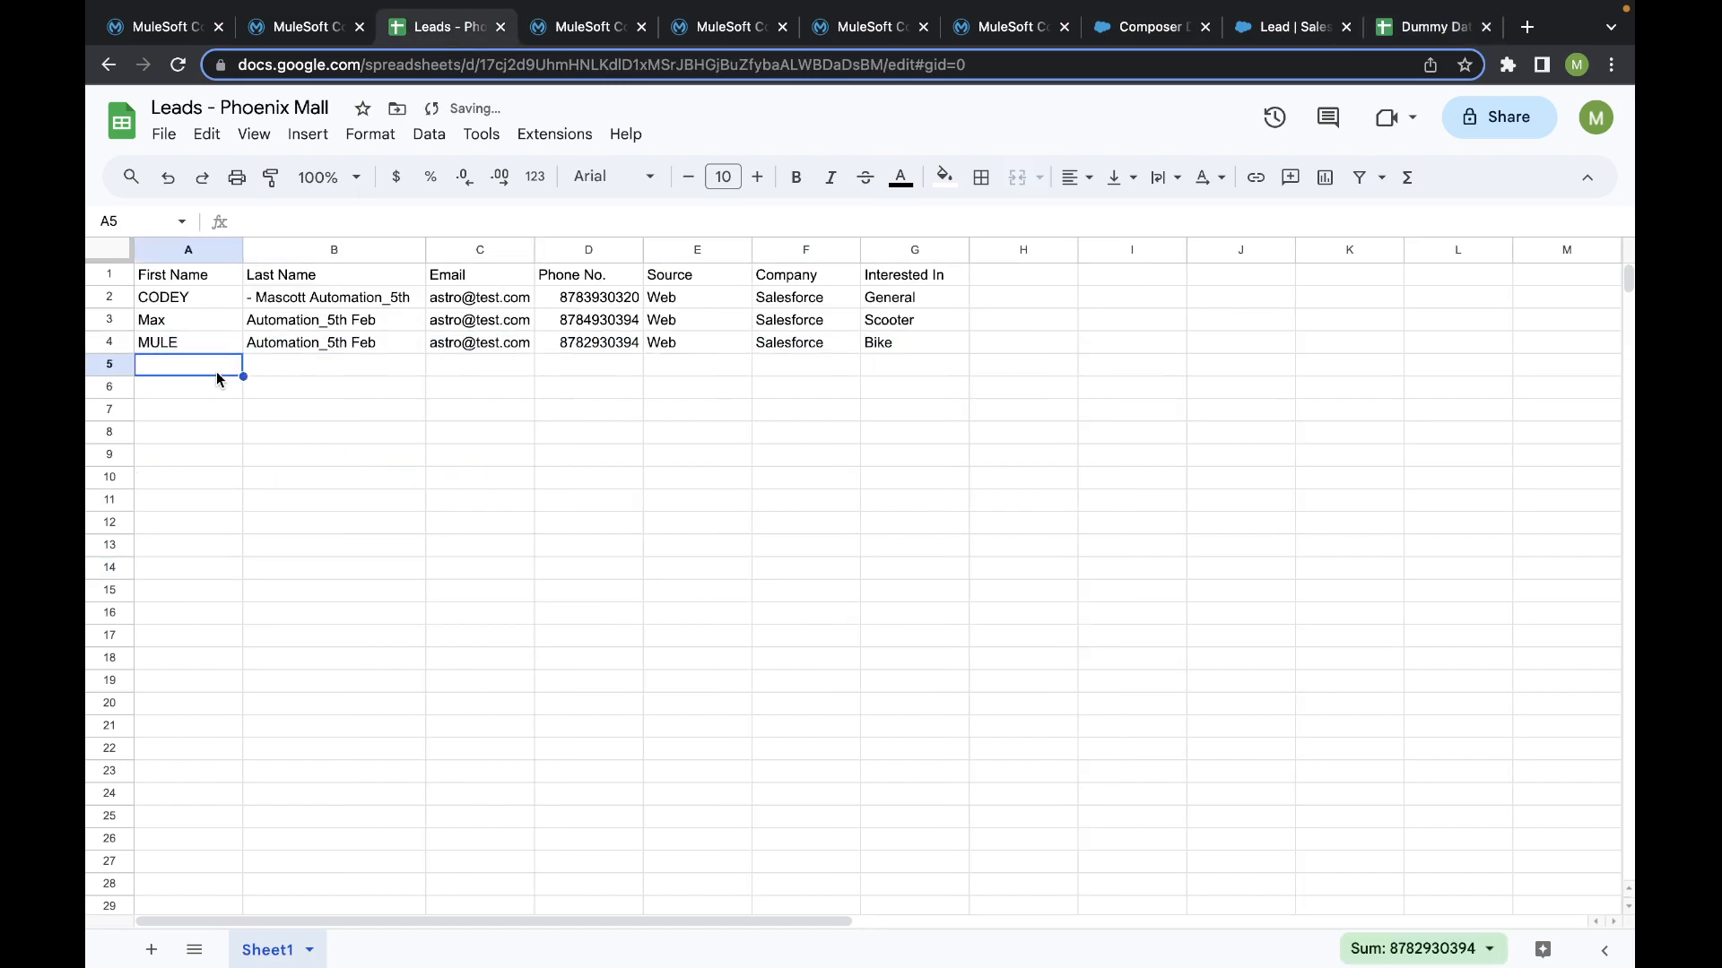
- Return to the flow under test and examine the trigger's test output fields for the new row
click(328, 32)
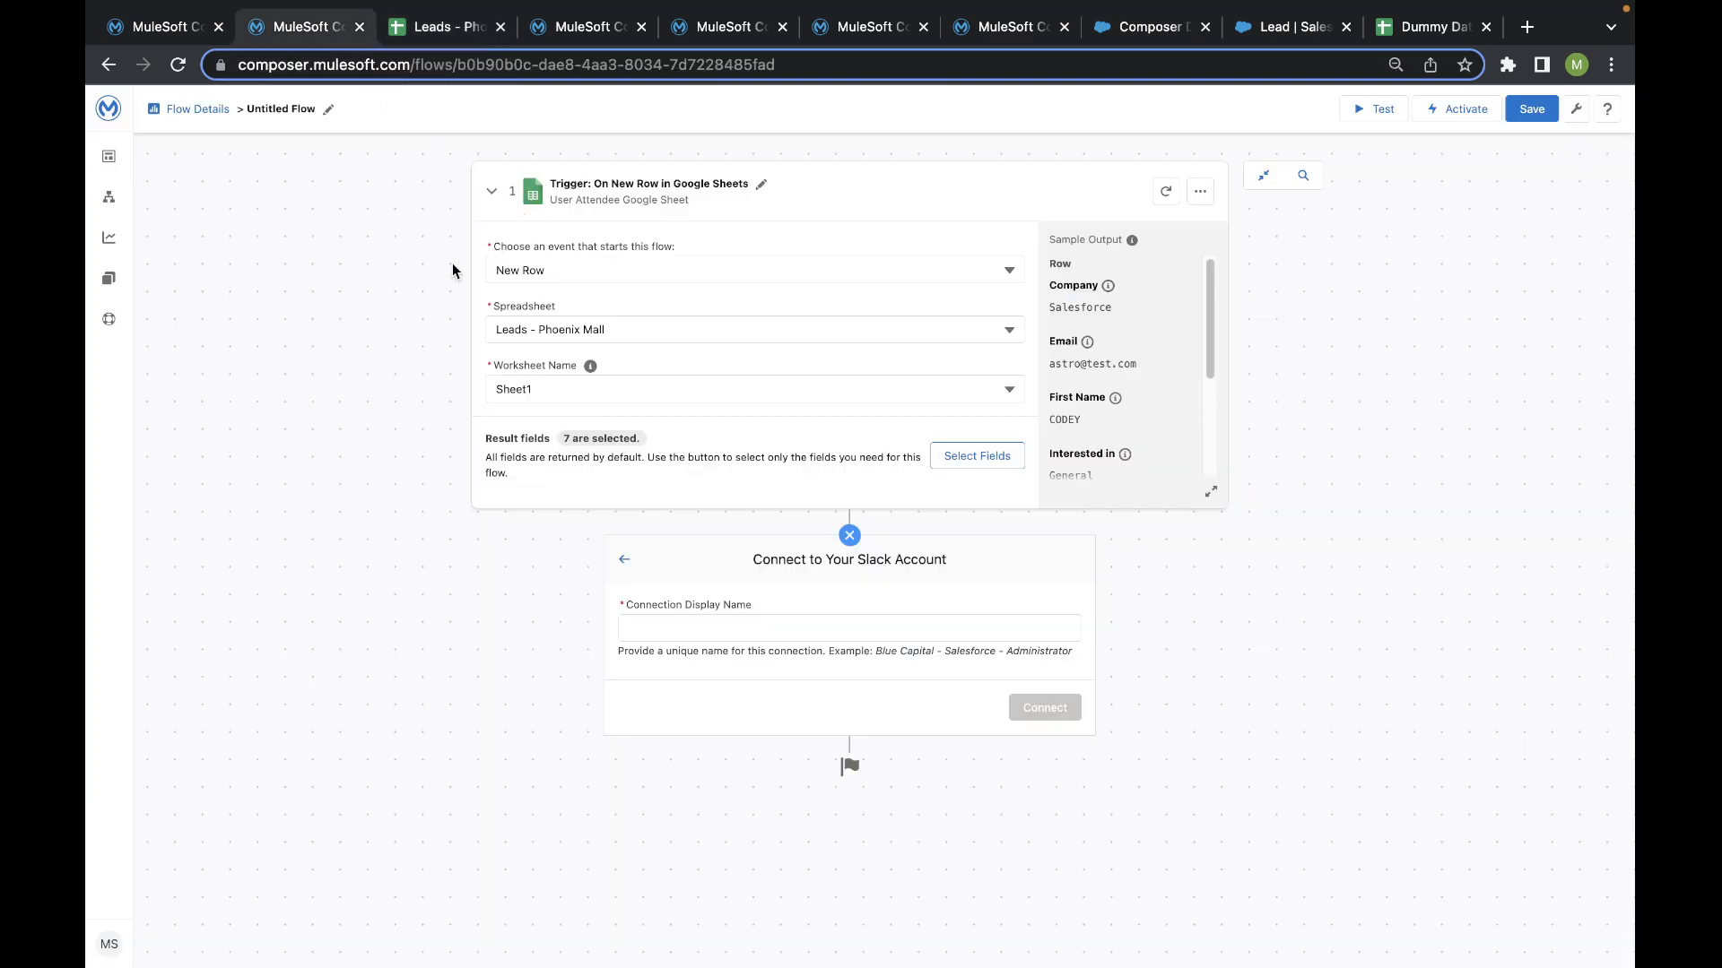
click(170, 27)
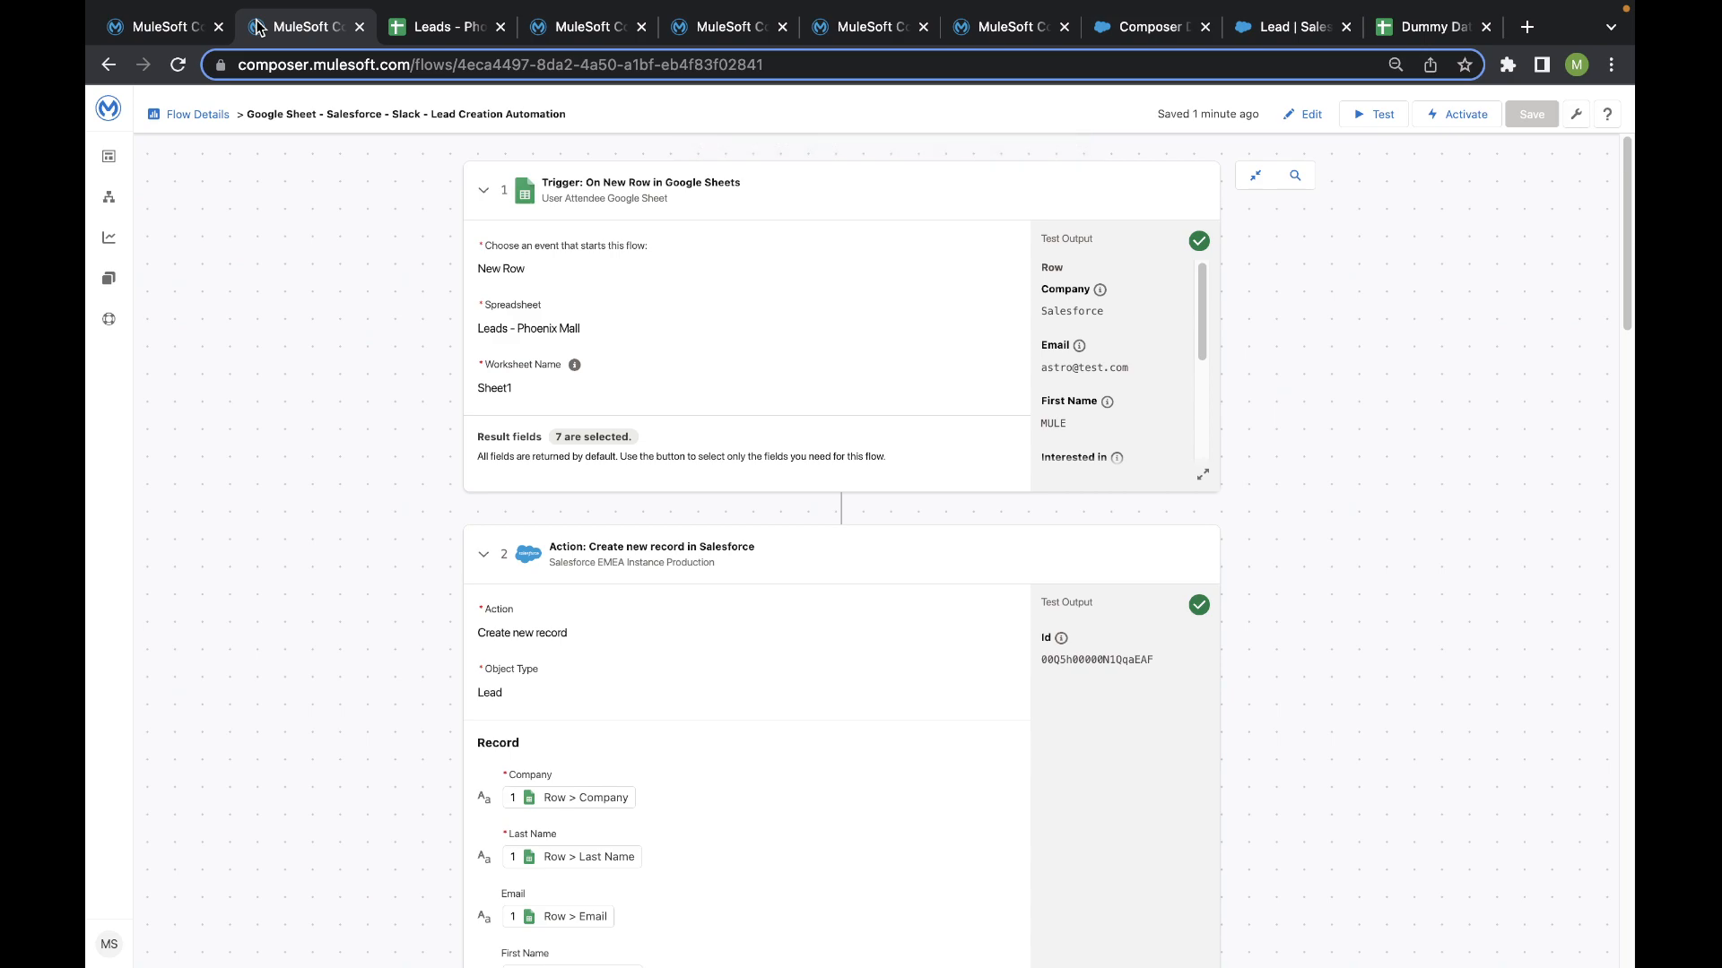
scroll(1076, 359, down, 2)
scroll(1070, 382, down, 4)
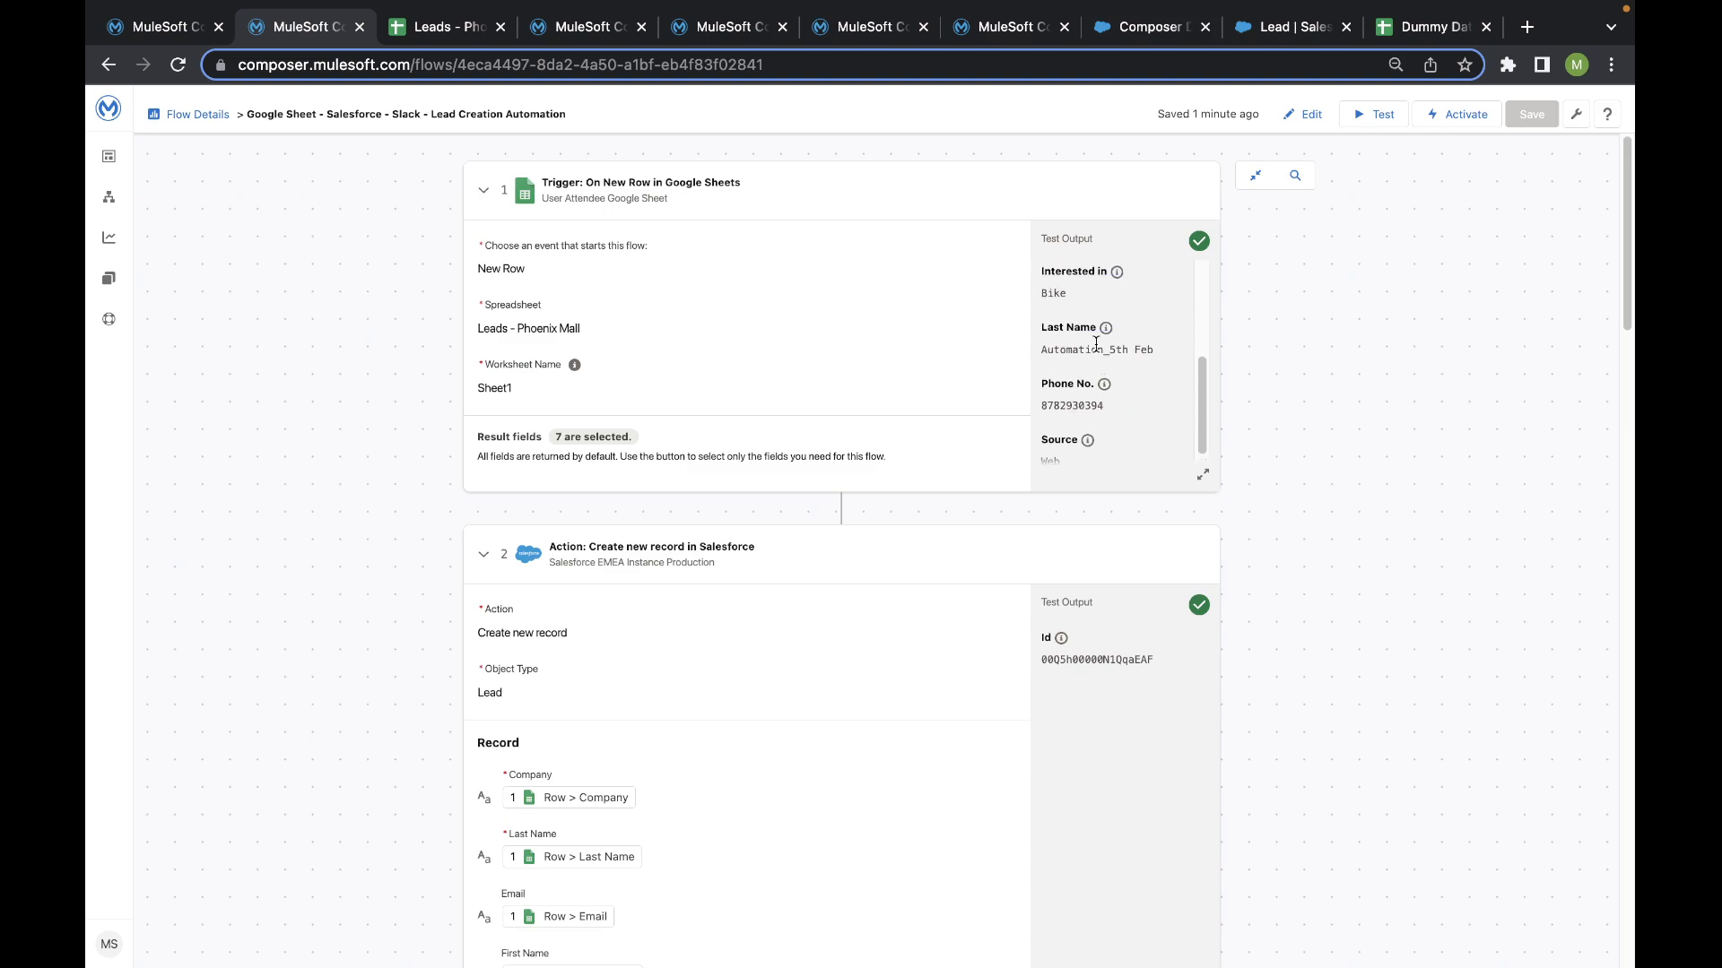
scroll(1094, 342, up, 6)
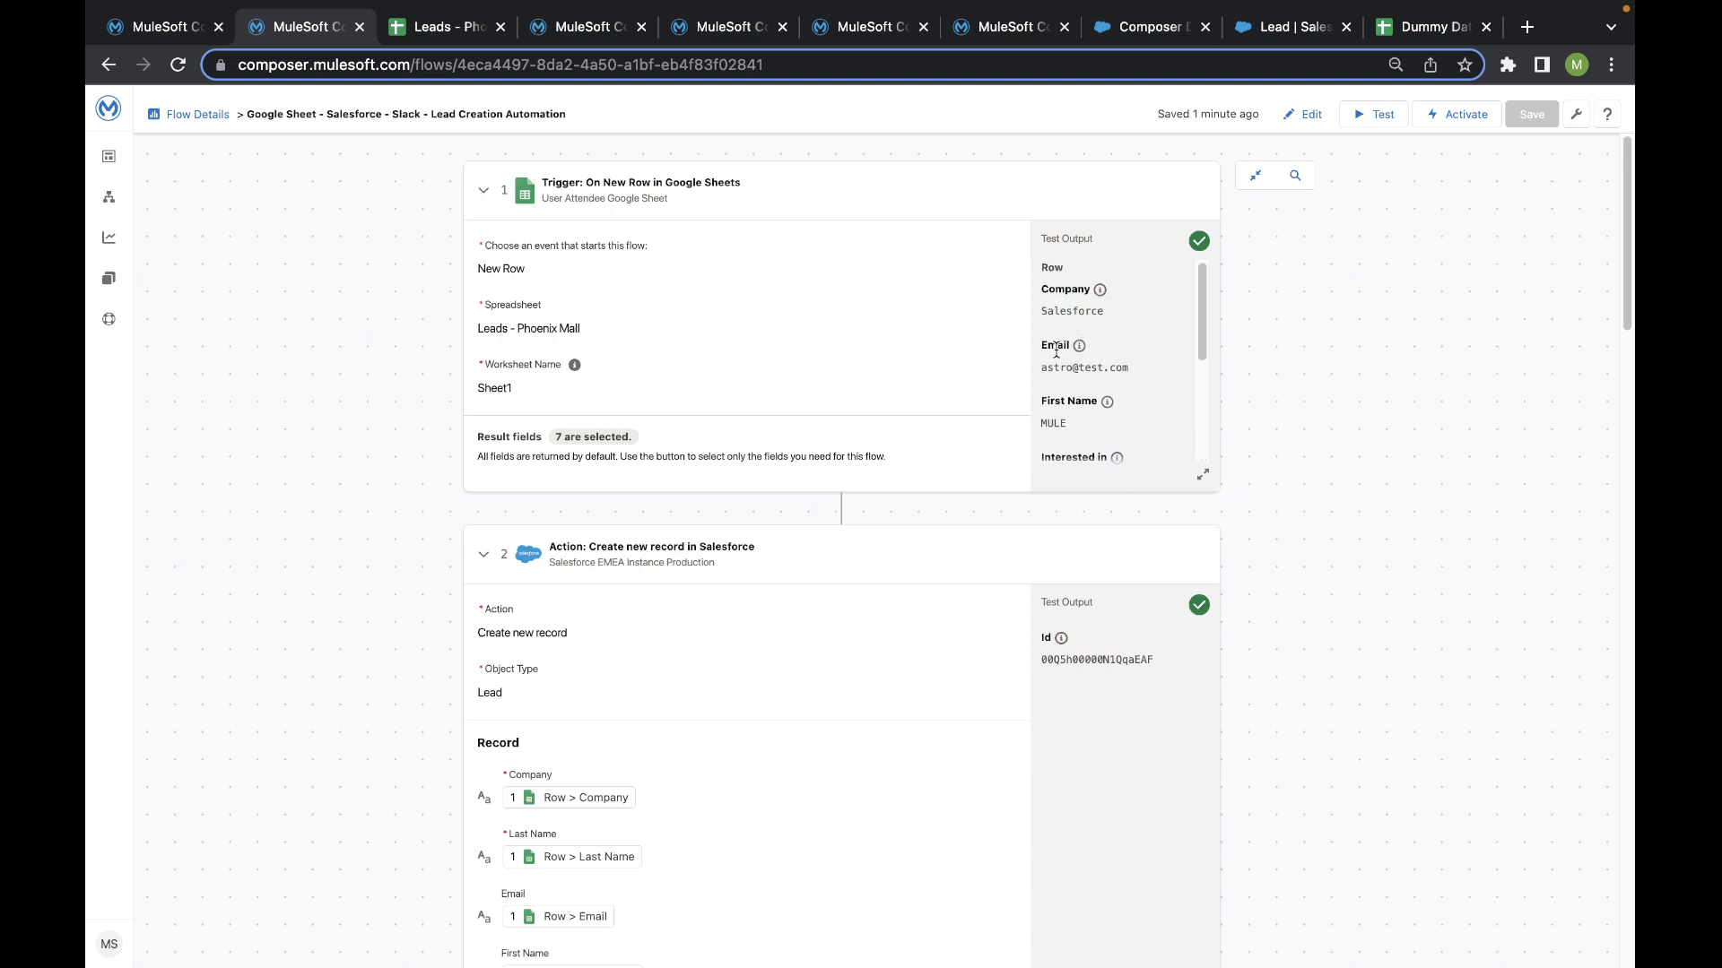
scroll(1061, 373, down, 1)
scroll(1060, 372, down, 4)
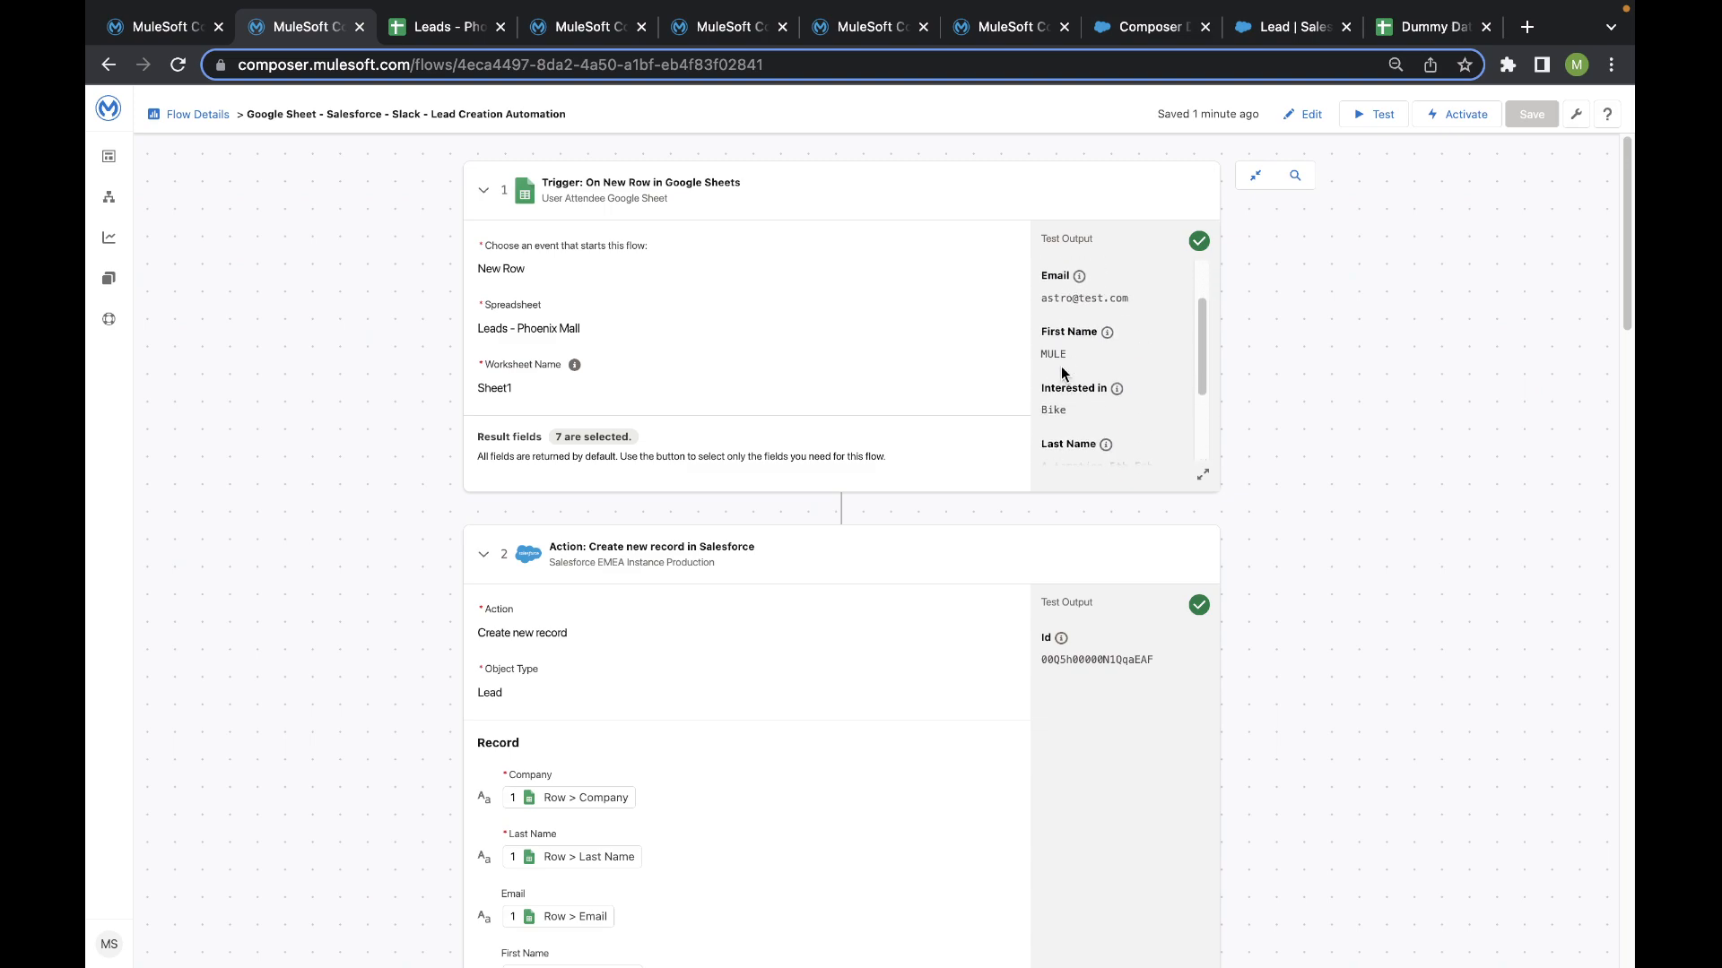
- Examine the test outputs of the Salesforce record creation and the Slack message action in the Bike branch
scroll(906, 464, down, 3)
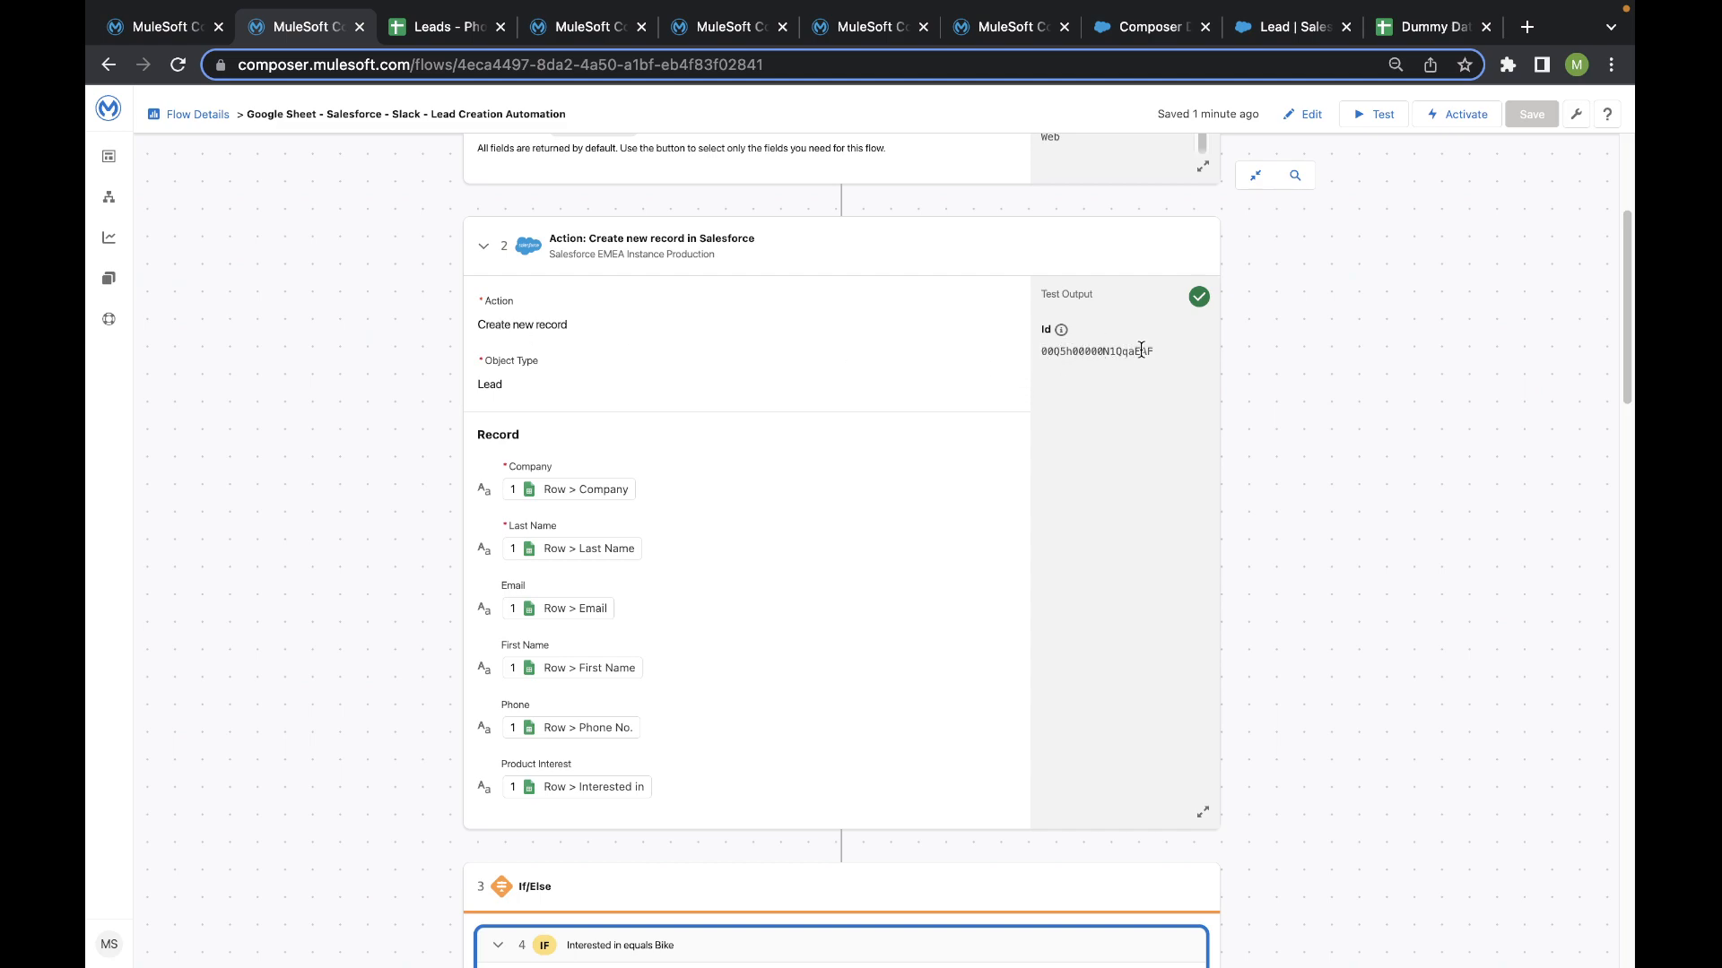
scroll(1099, 374, down, 8)
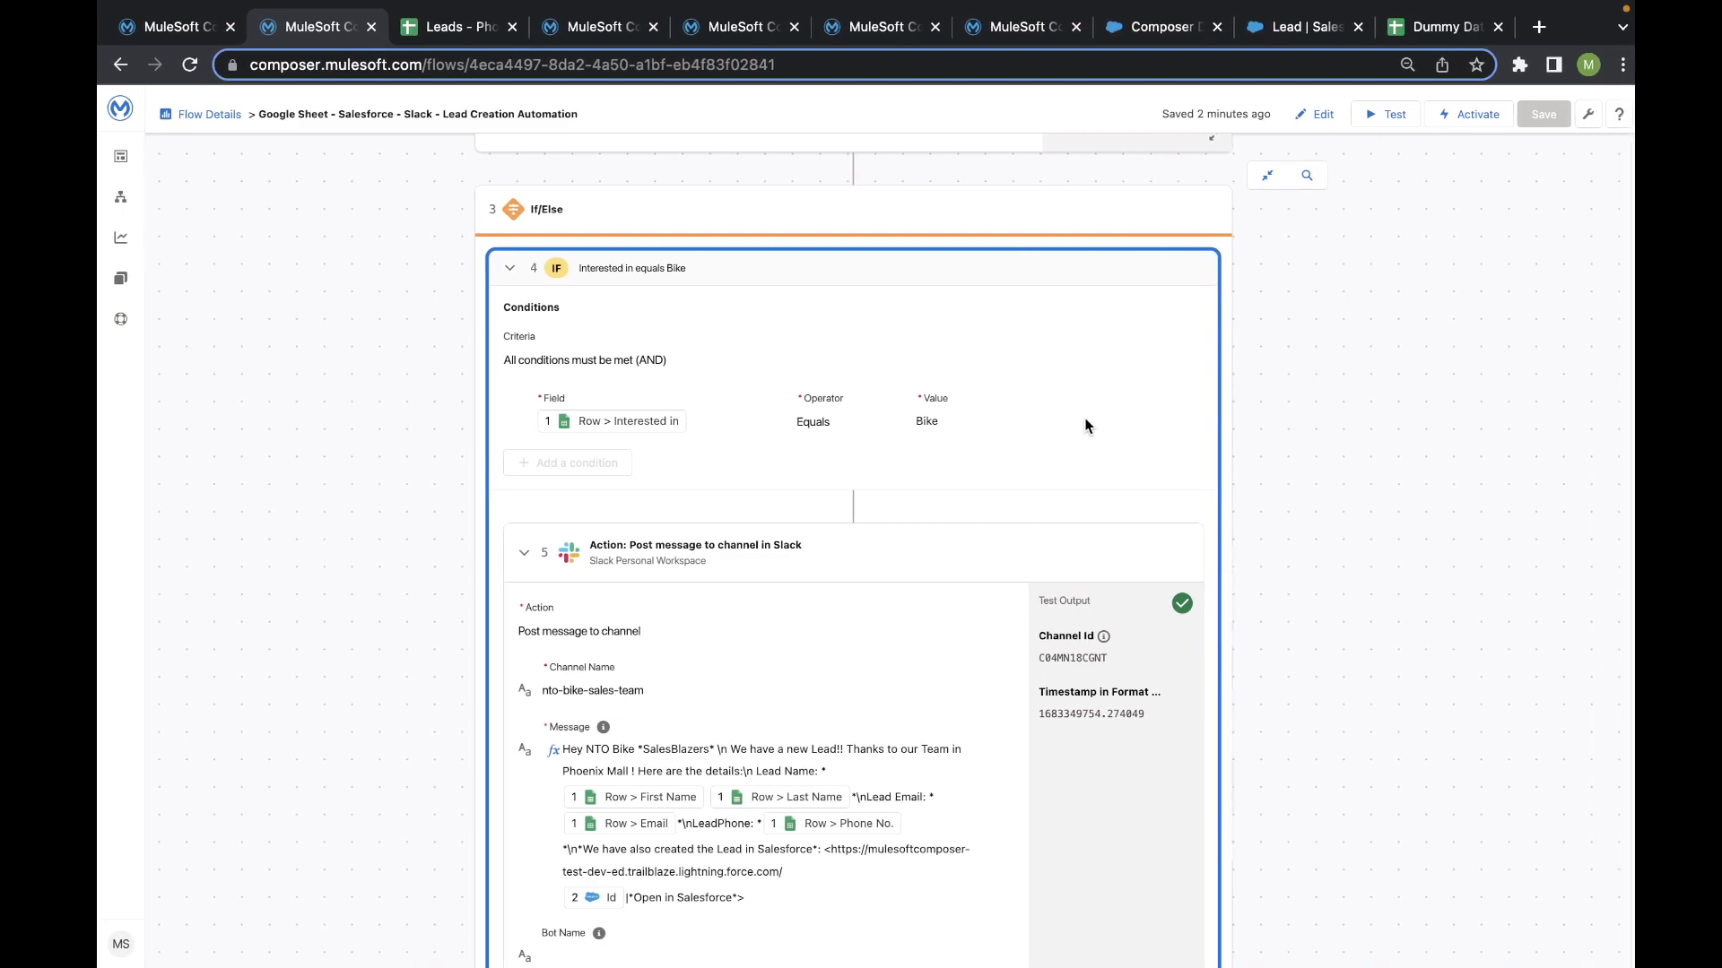
scroll(1078, 439, down, 5)
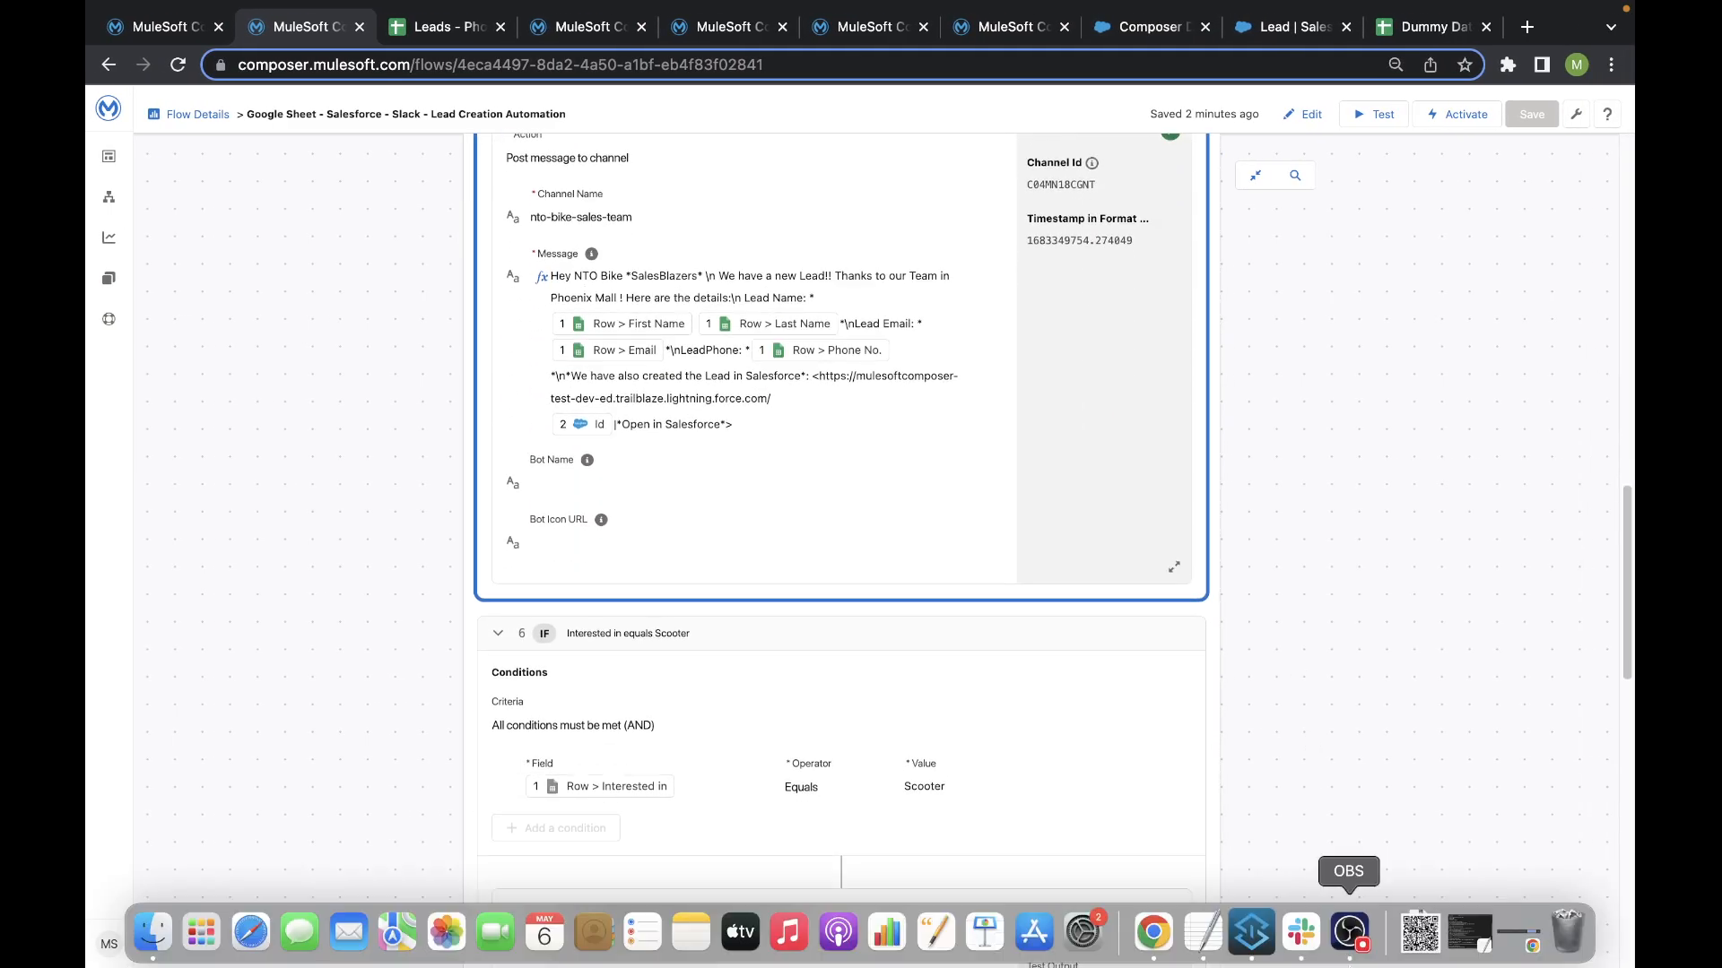
- Switch to Slack, open the new lead in Salesforce from the nto-bike-sales-team message, and view the record's details
click(1301, 932)
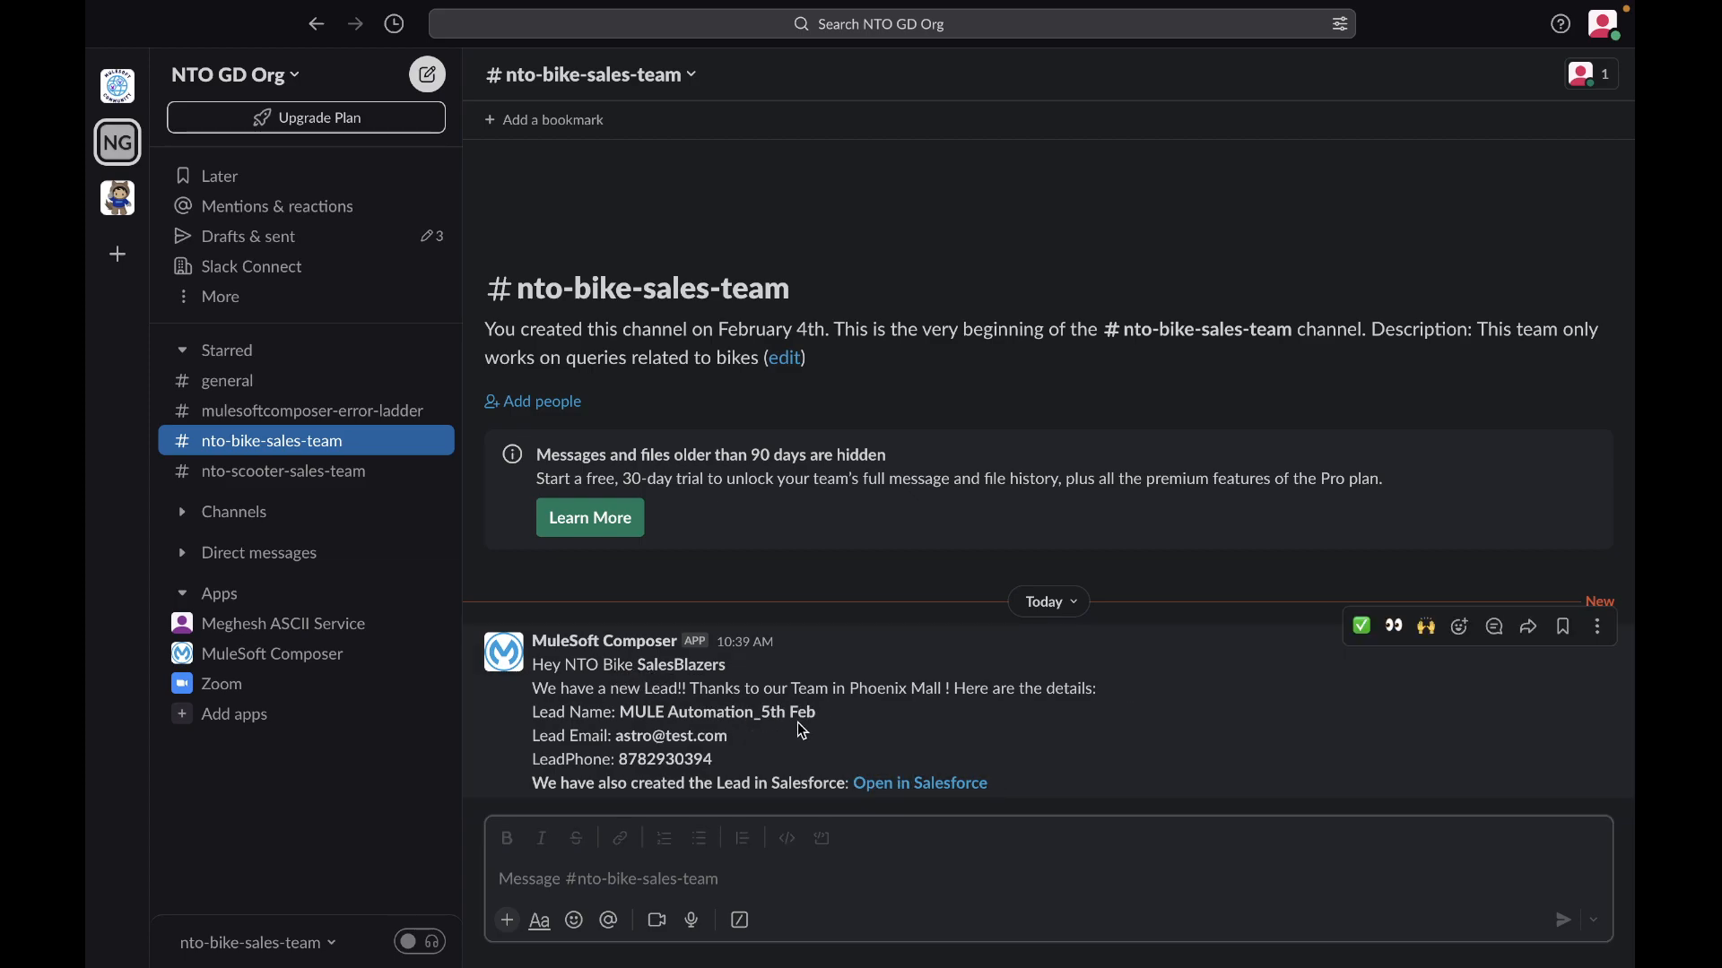
click(911, 786)
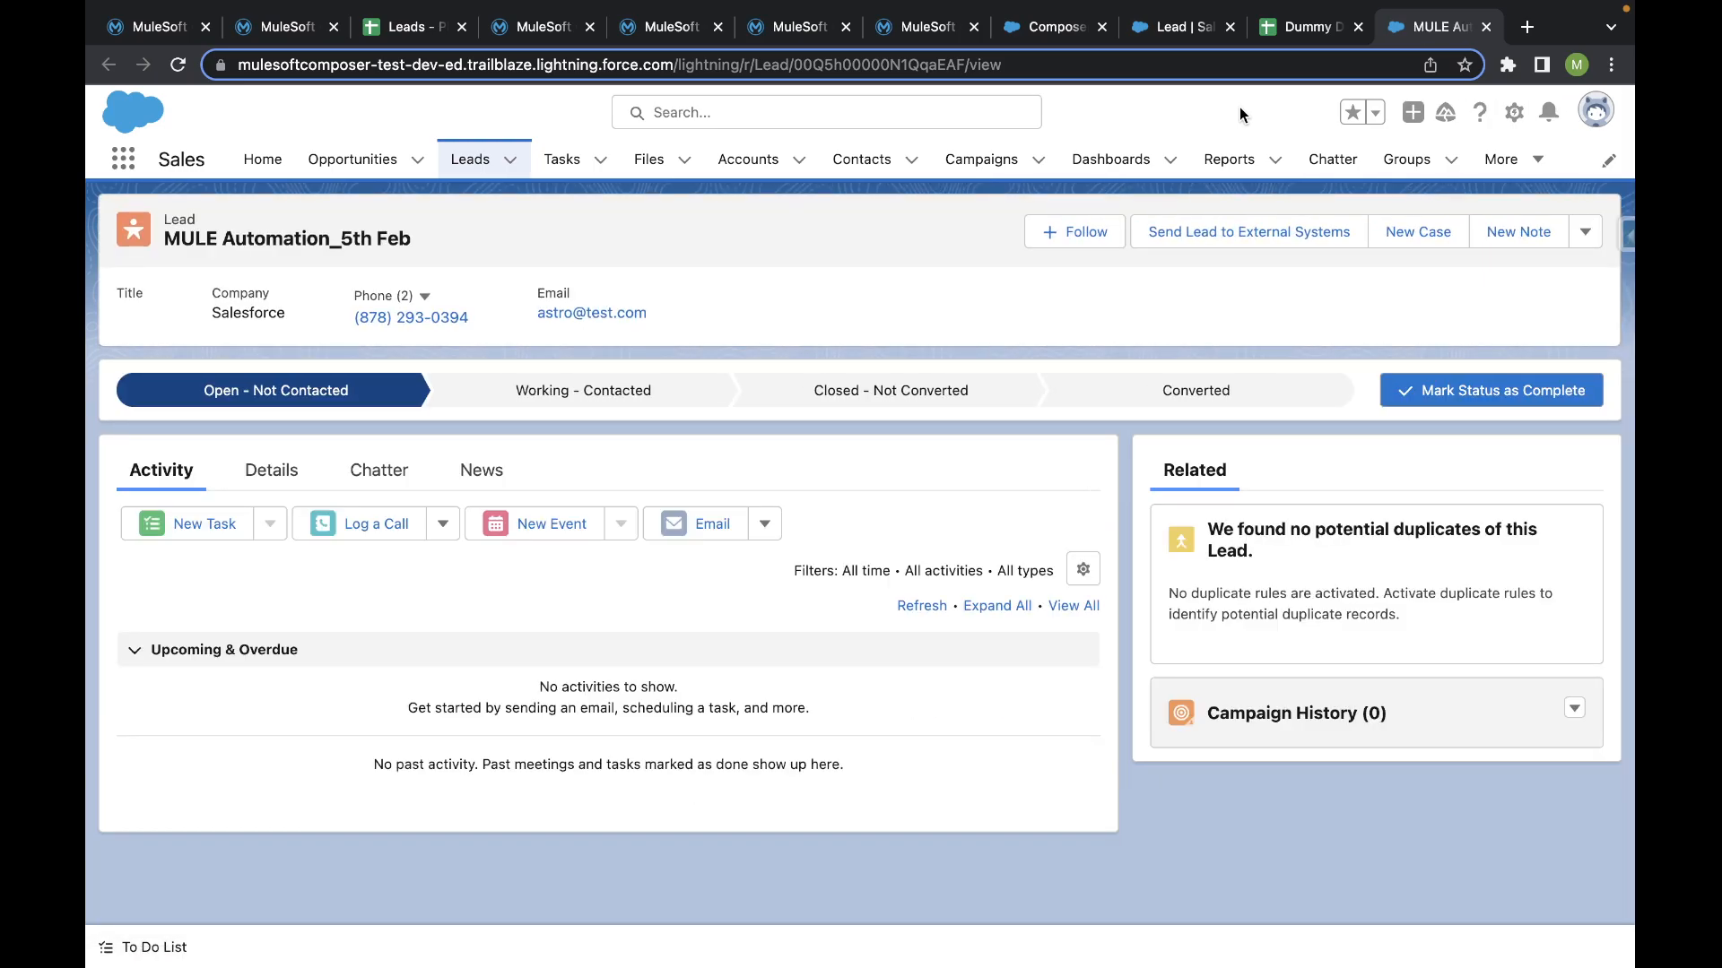
click(255, 467)
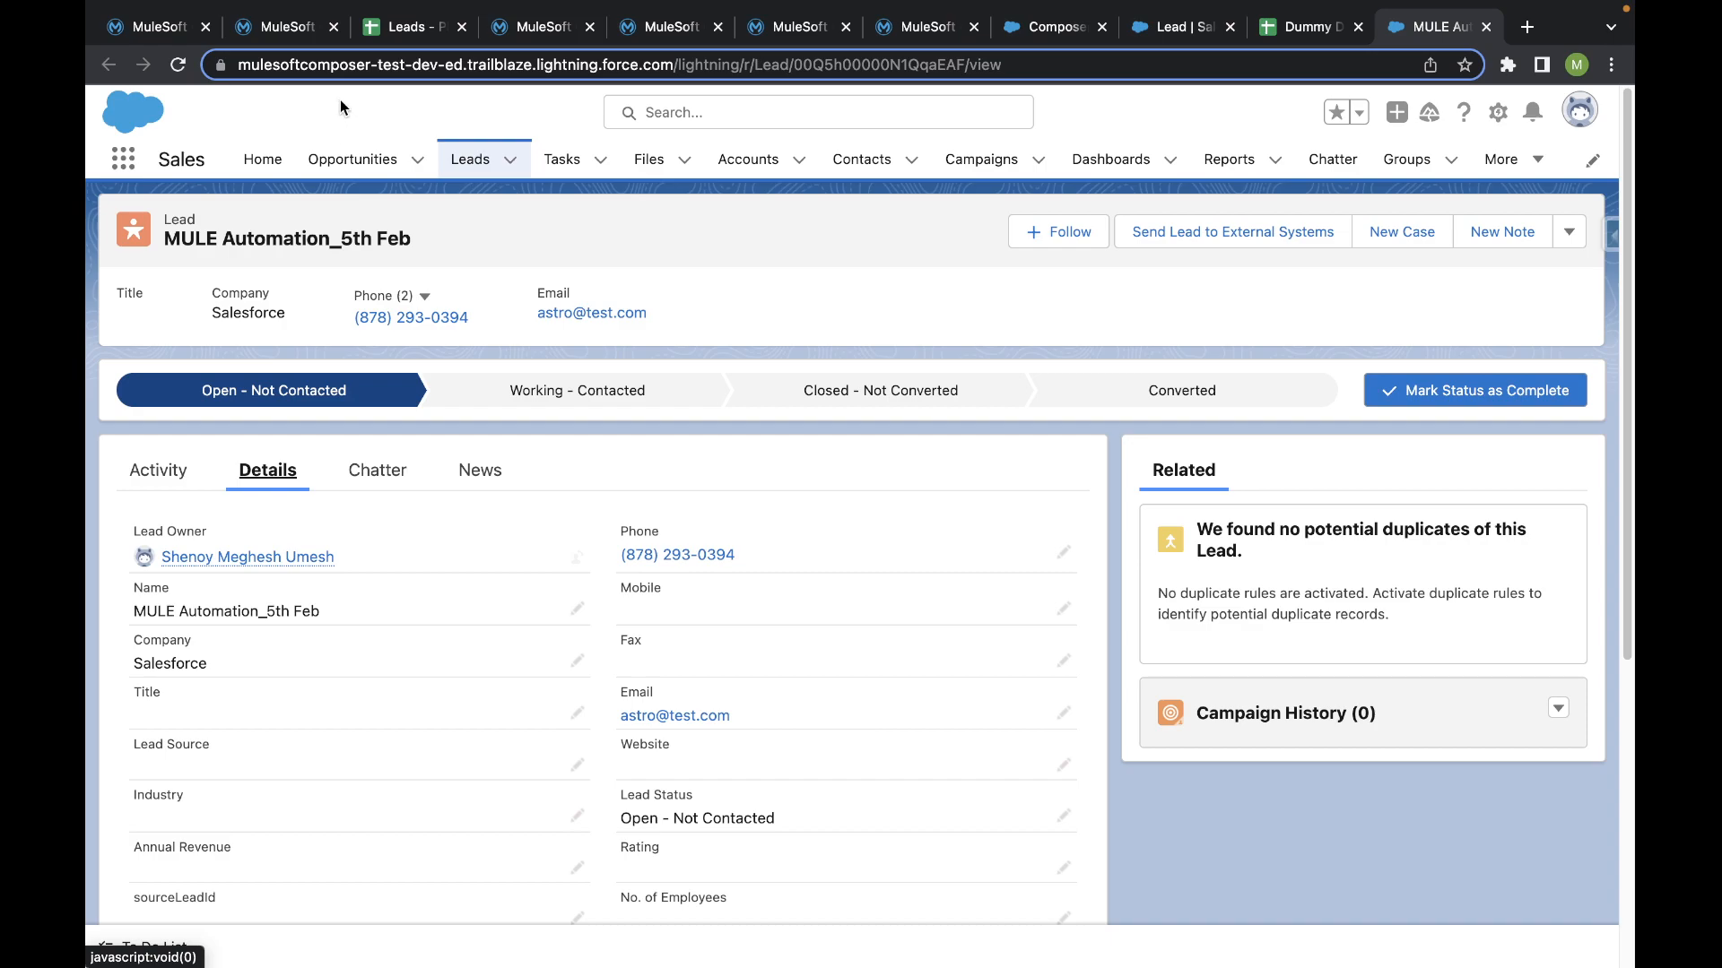
- Return to the Google Sheet - Salesforce - Slack - Lead Creation Automation flow and examine the Scooter branch's condition and Slack action
click(154, 29)
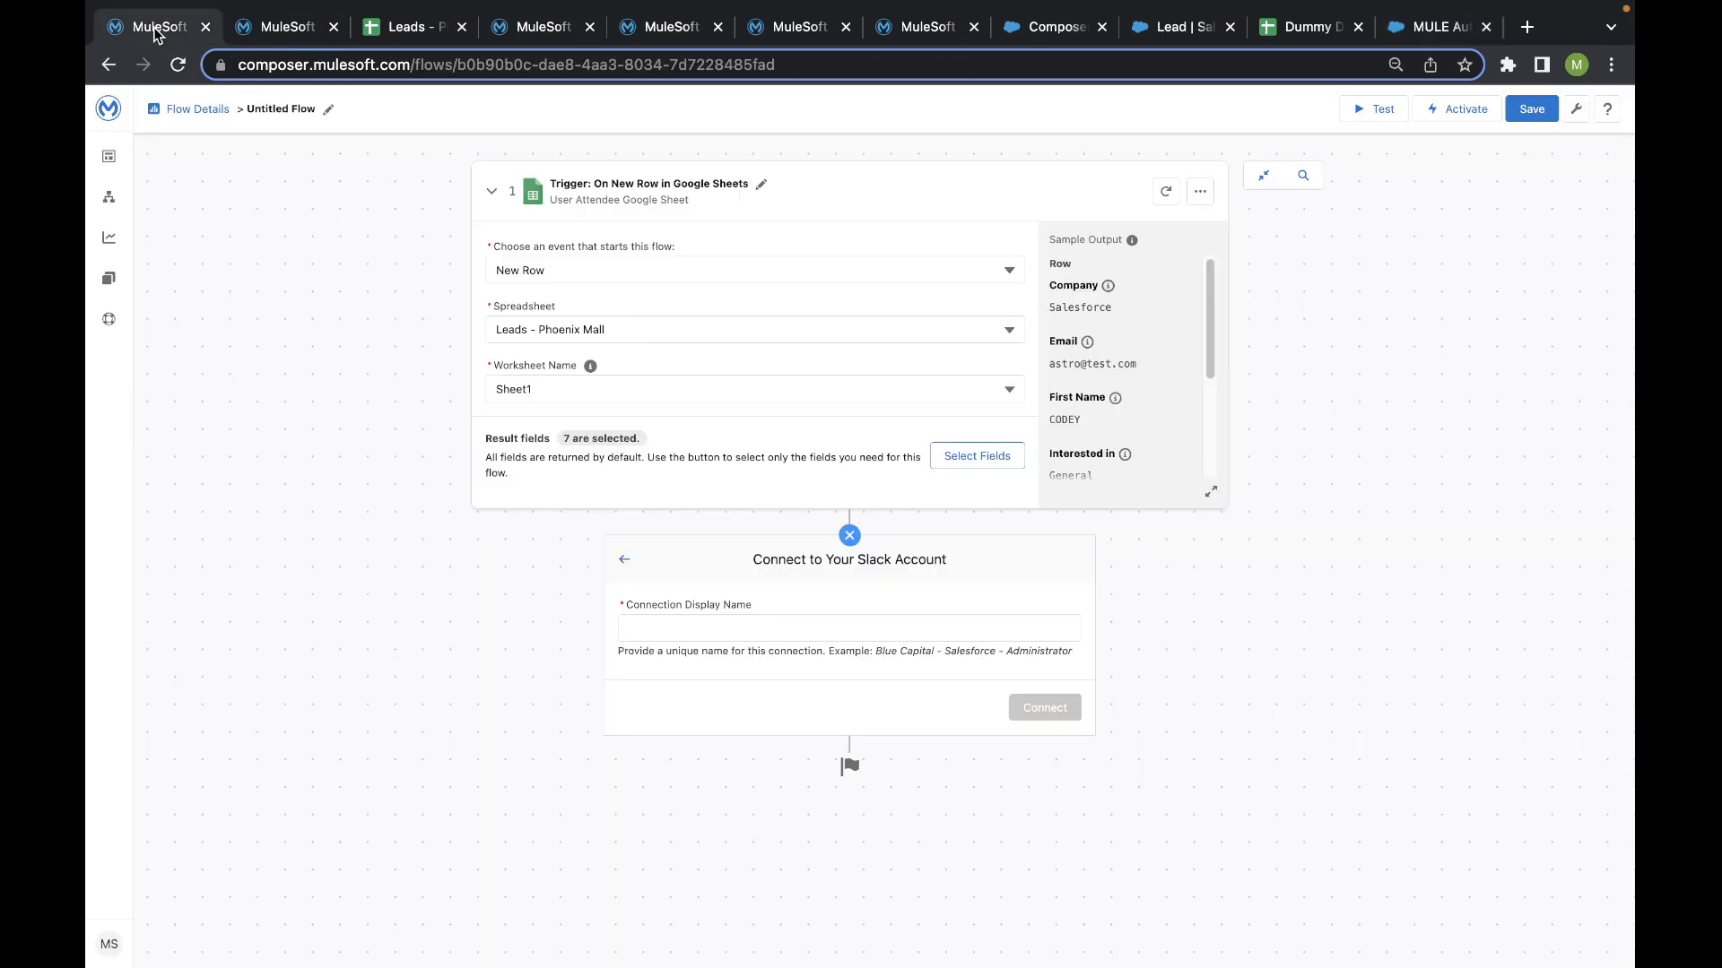
click(254, 30)
scroll(336, 659, down, 7)
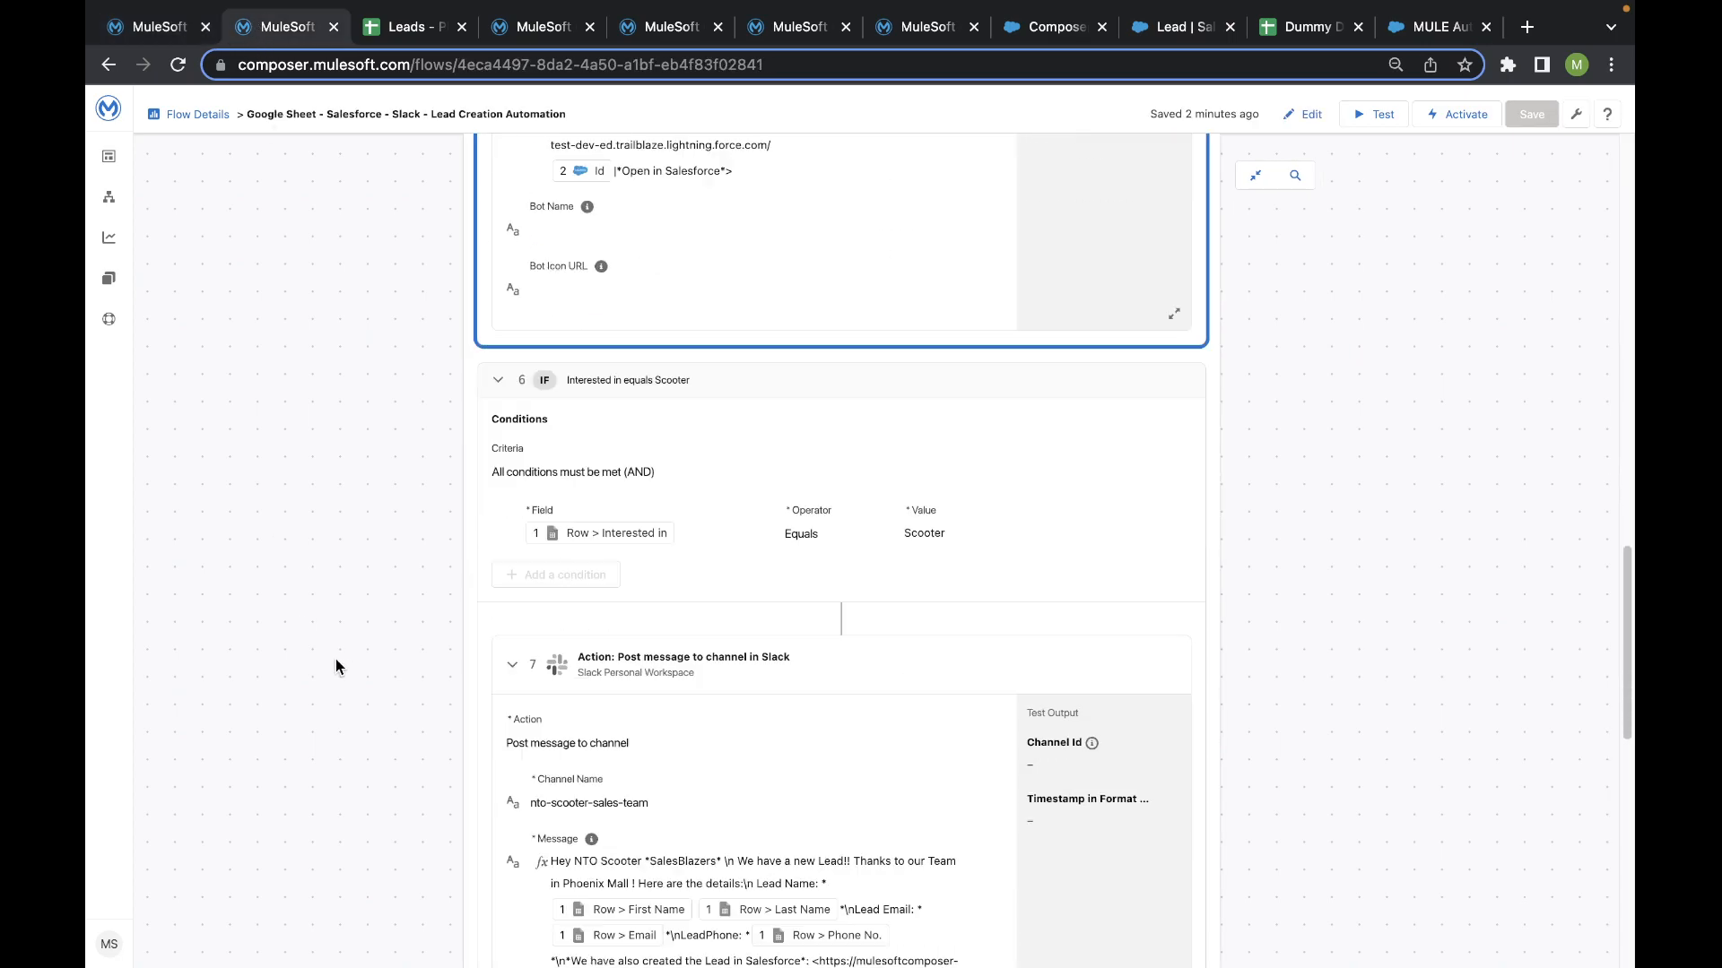
key(ctrl+Left)
key(ctrl+Right)
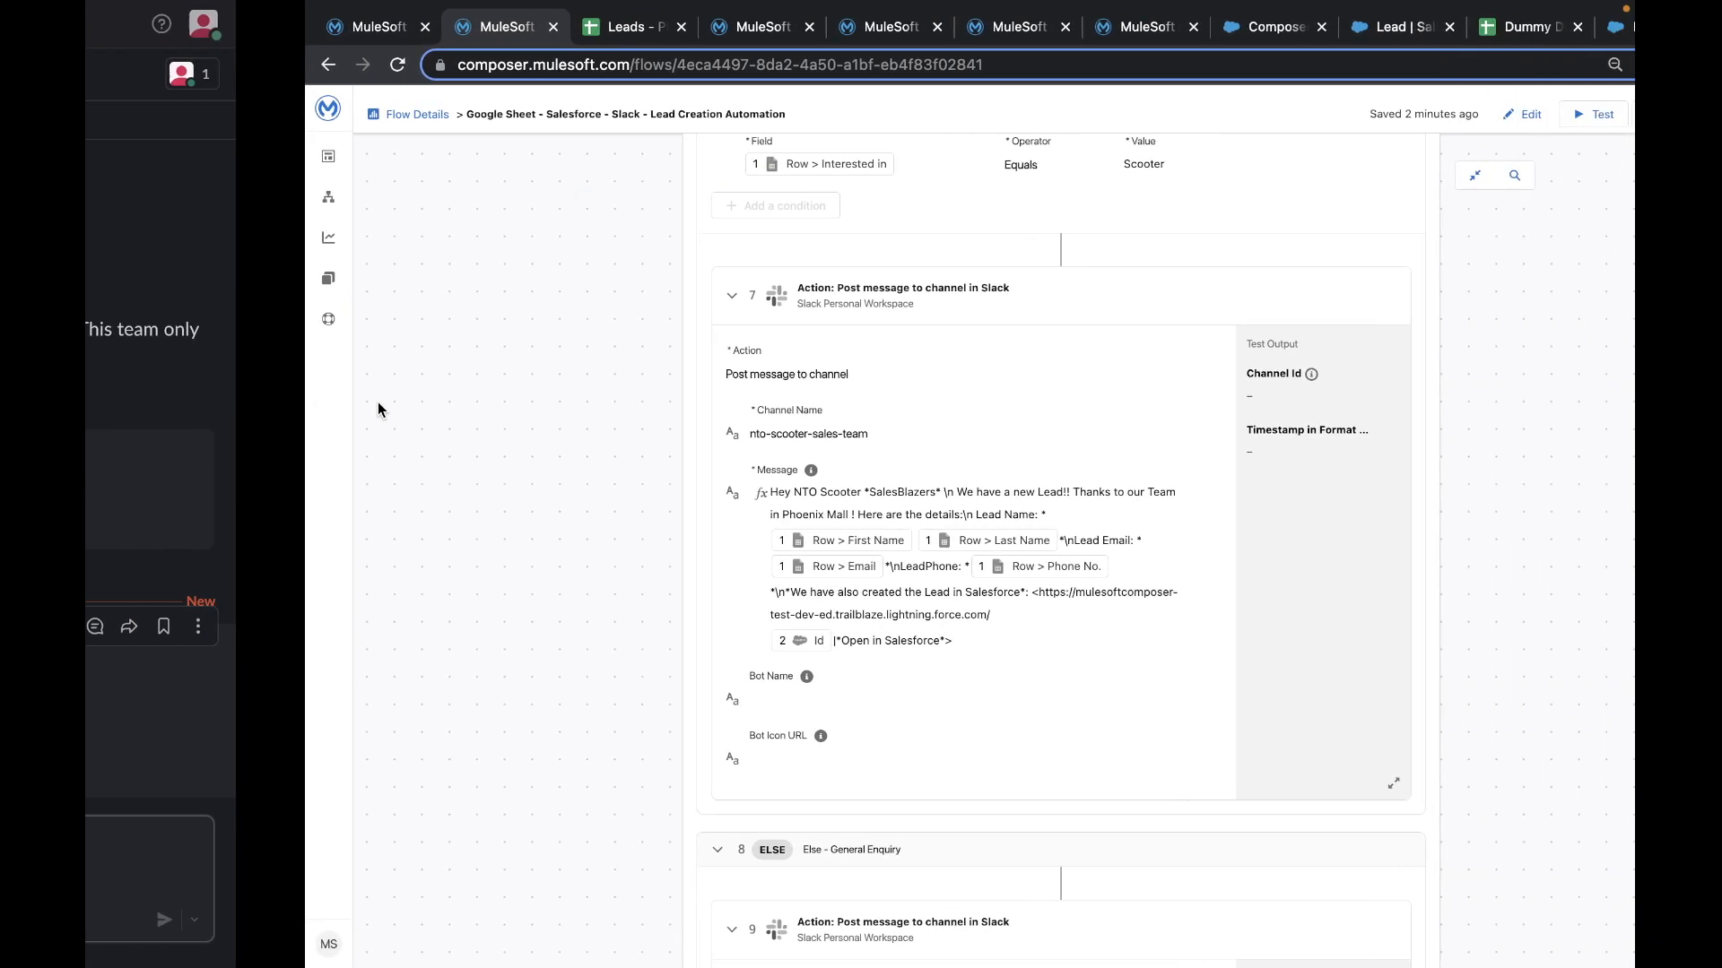
- Switch to the Mulesoft Composer Google Slides presentation and start the slideshow from the "What about Errors?" slide
key(ctrl+Left)
key(ctrl+Left)
key(ctrl+Right)
key(ctrl+Right)
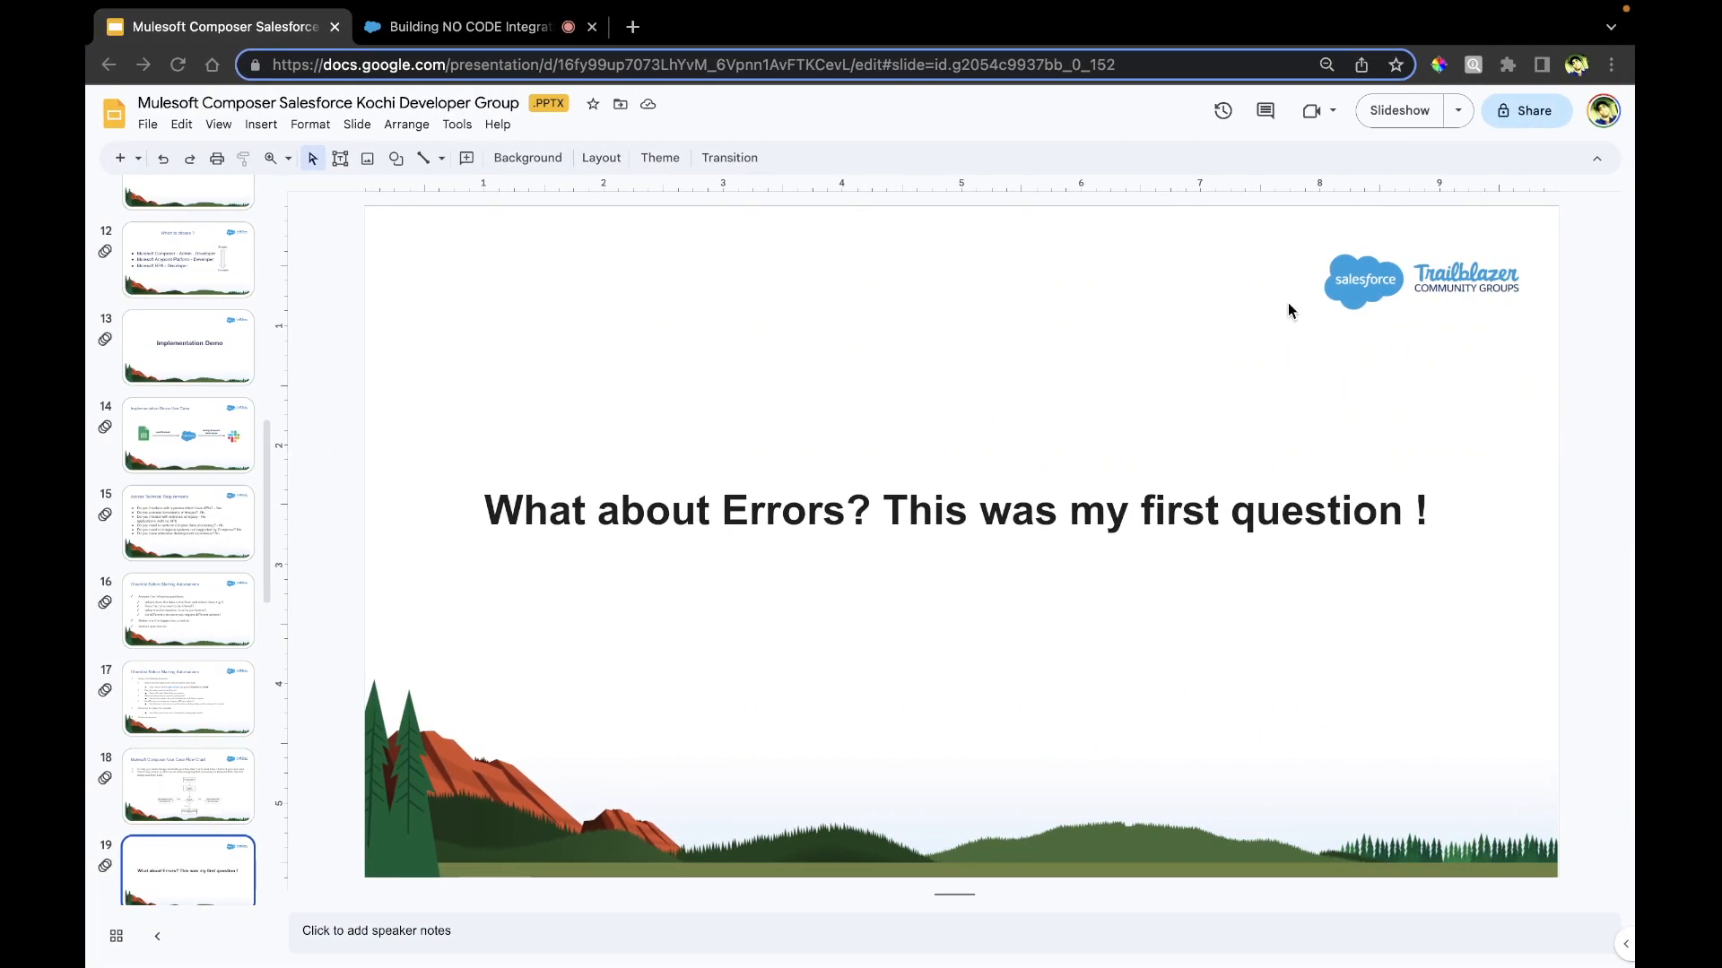
click(1399, 110)
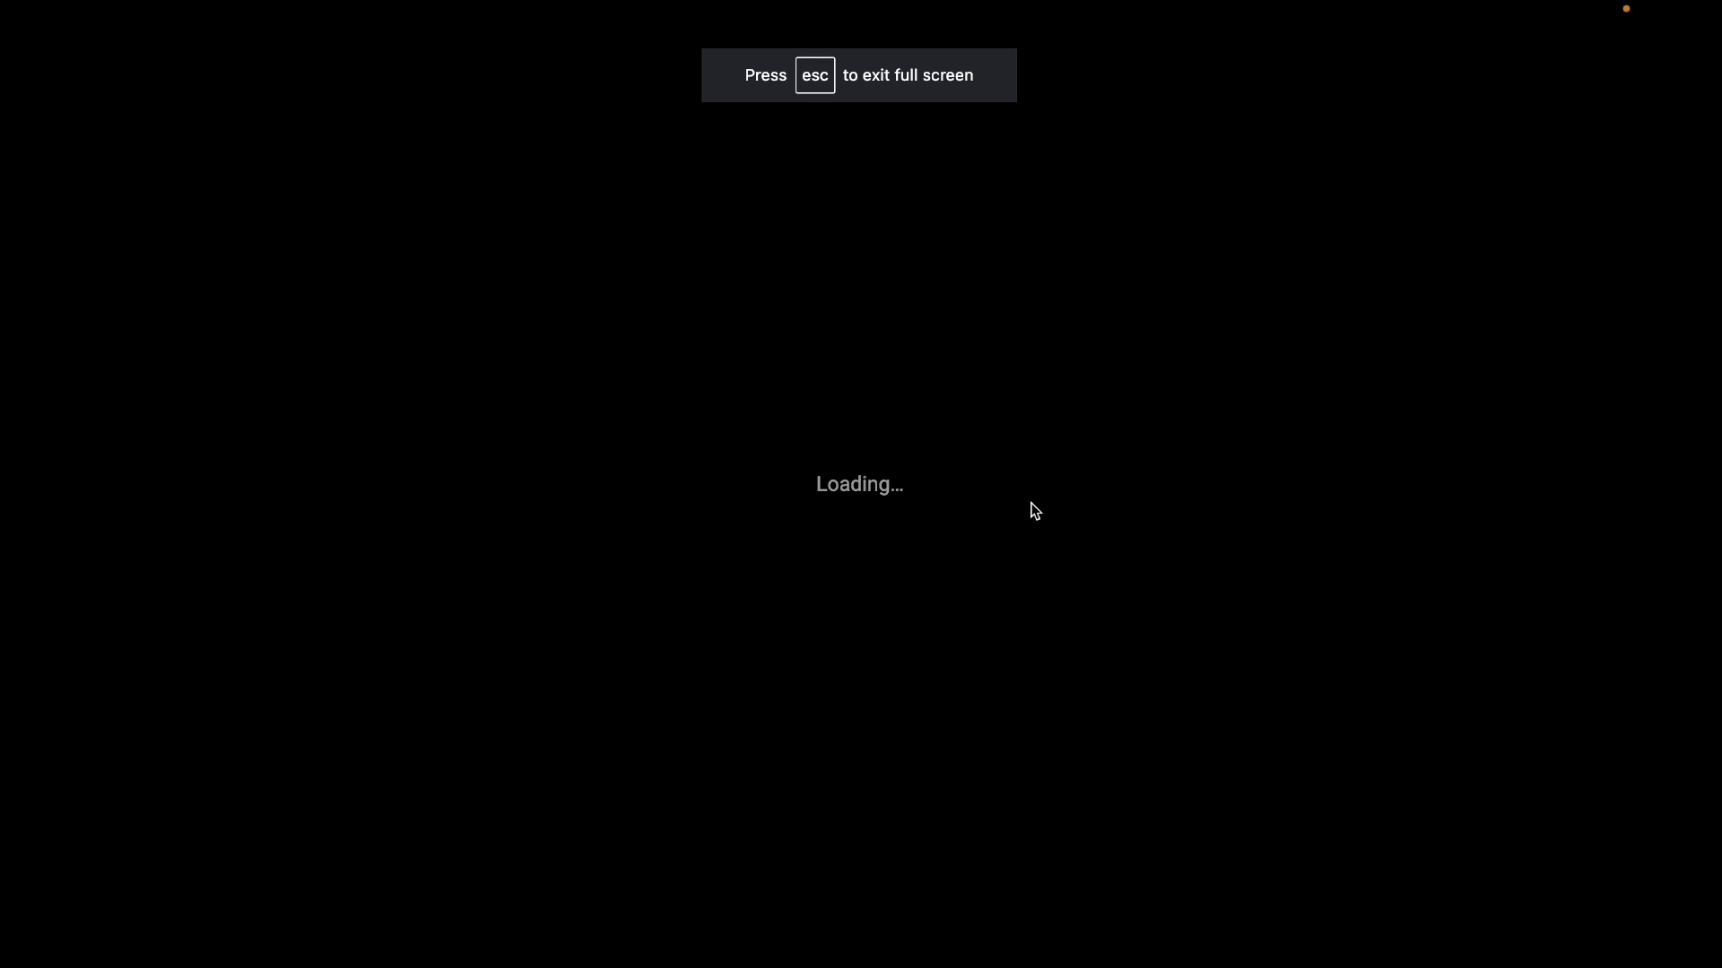
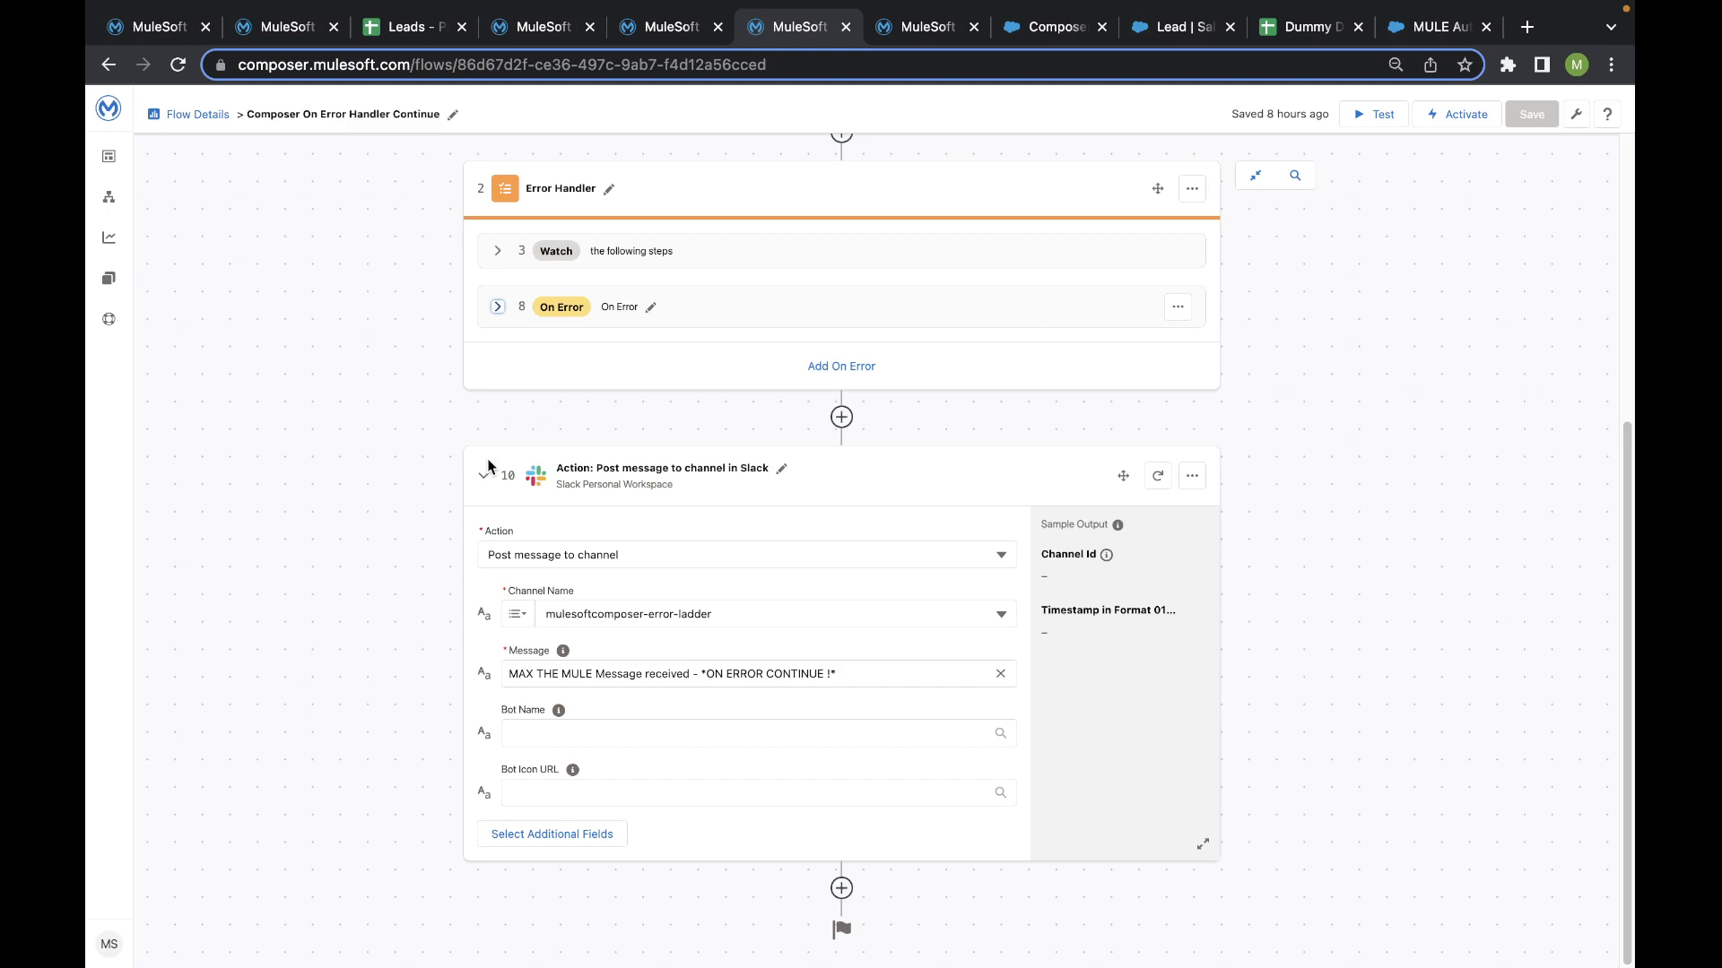
click(484, 475)
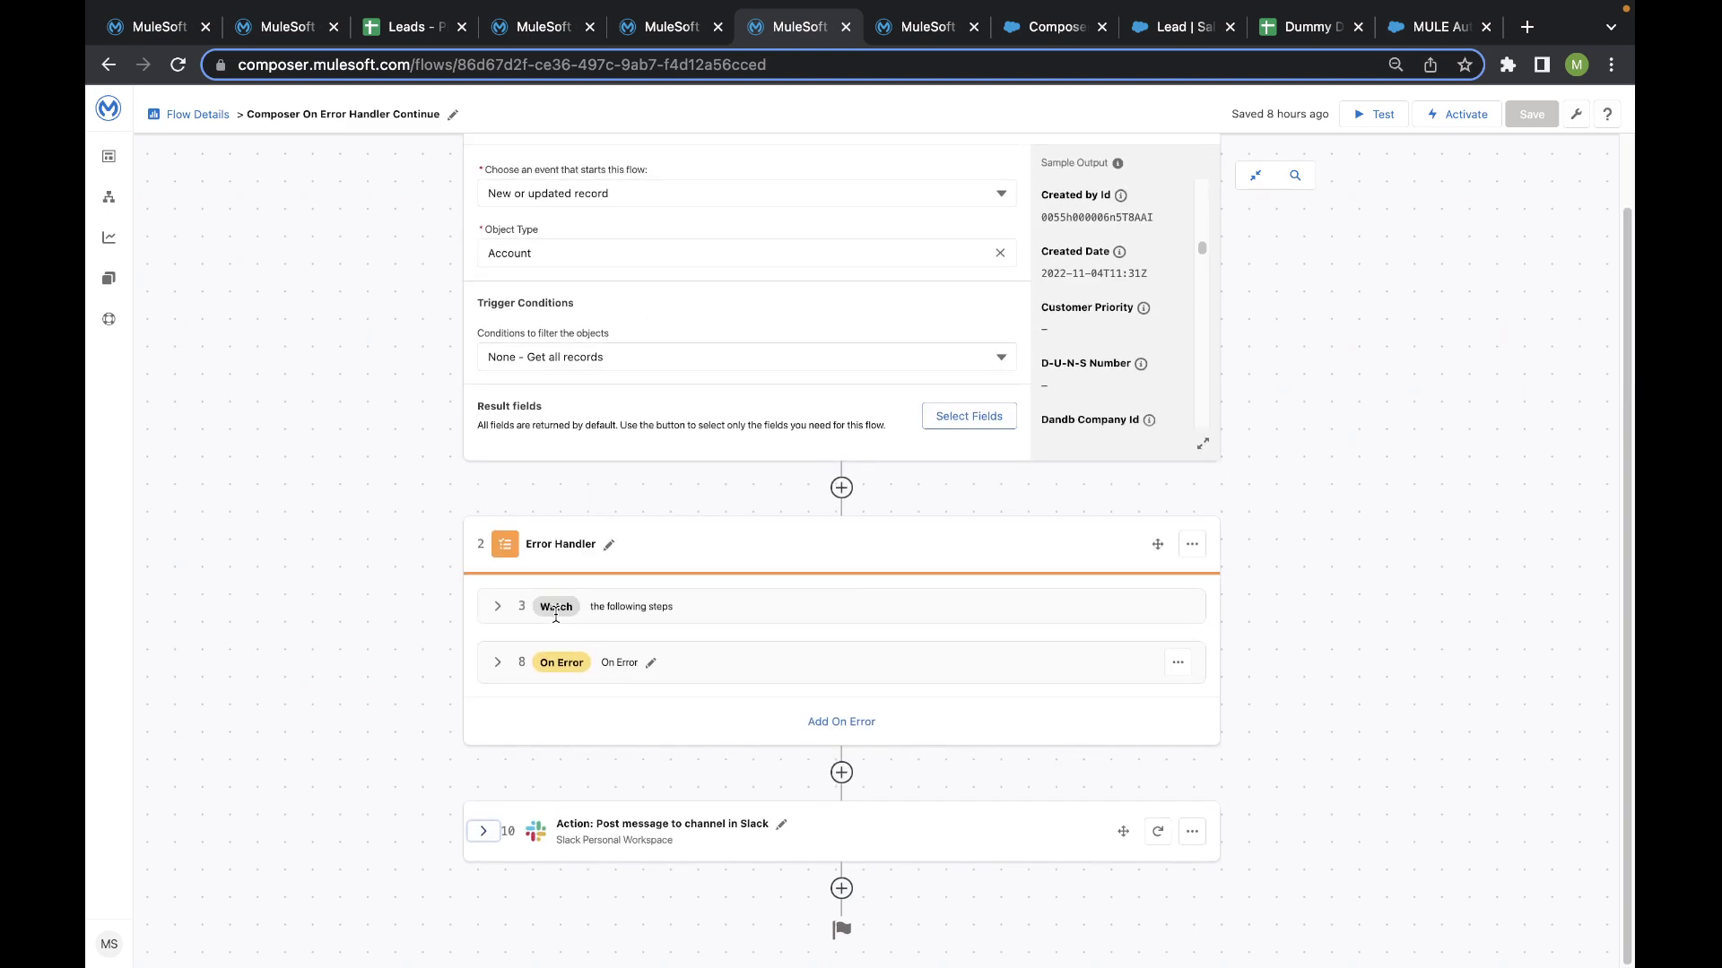
click(497, 607)
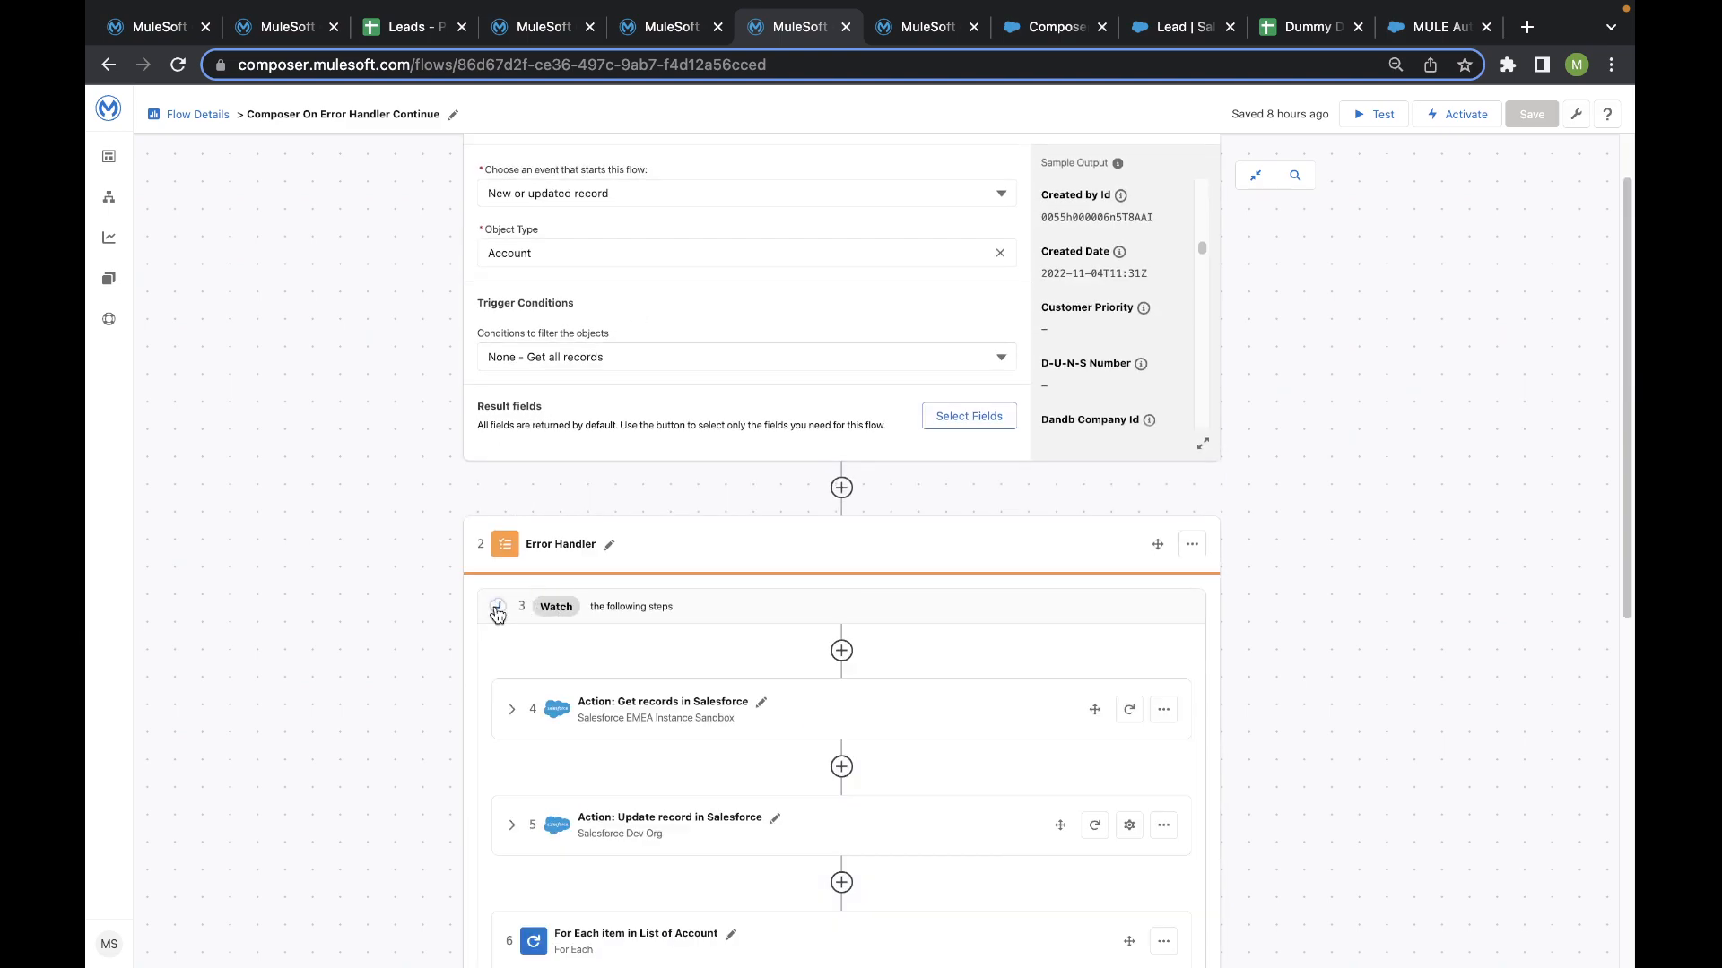
scroll(508, 616, down, 2)
scroll(580, 542, down, 3)
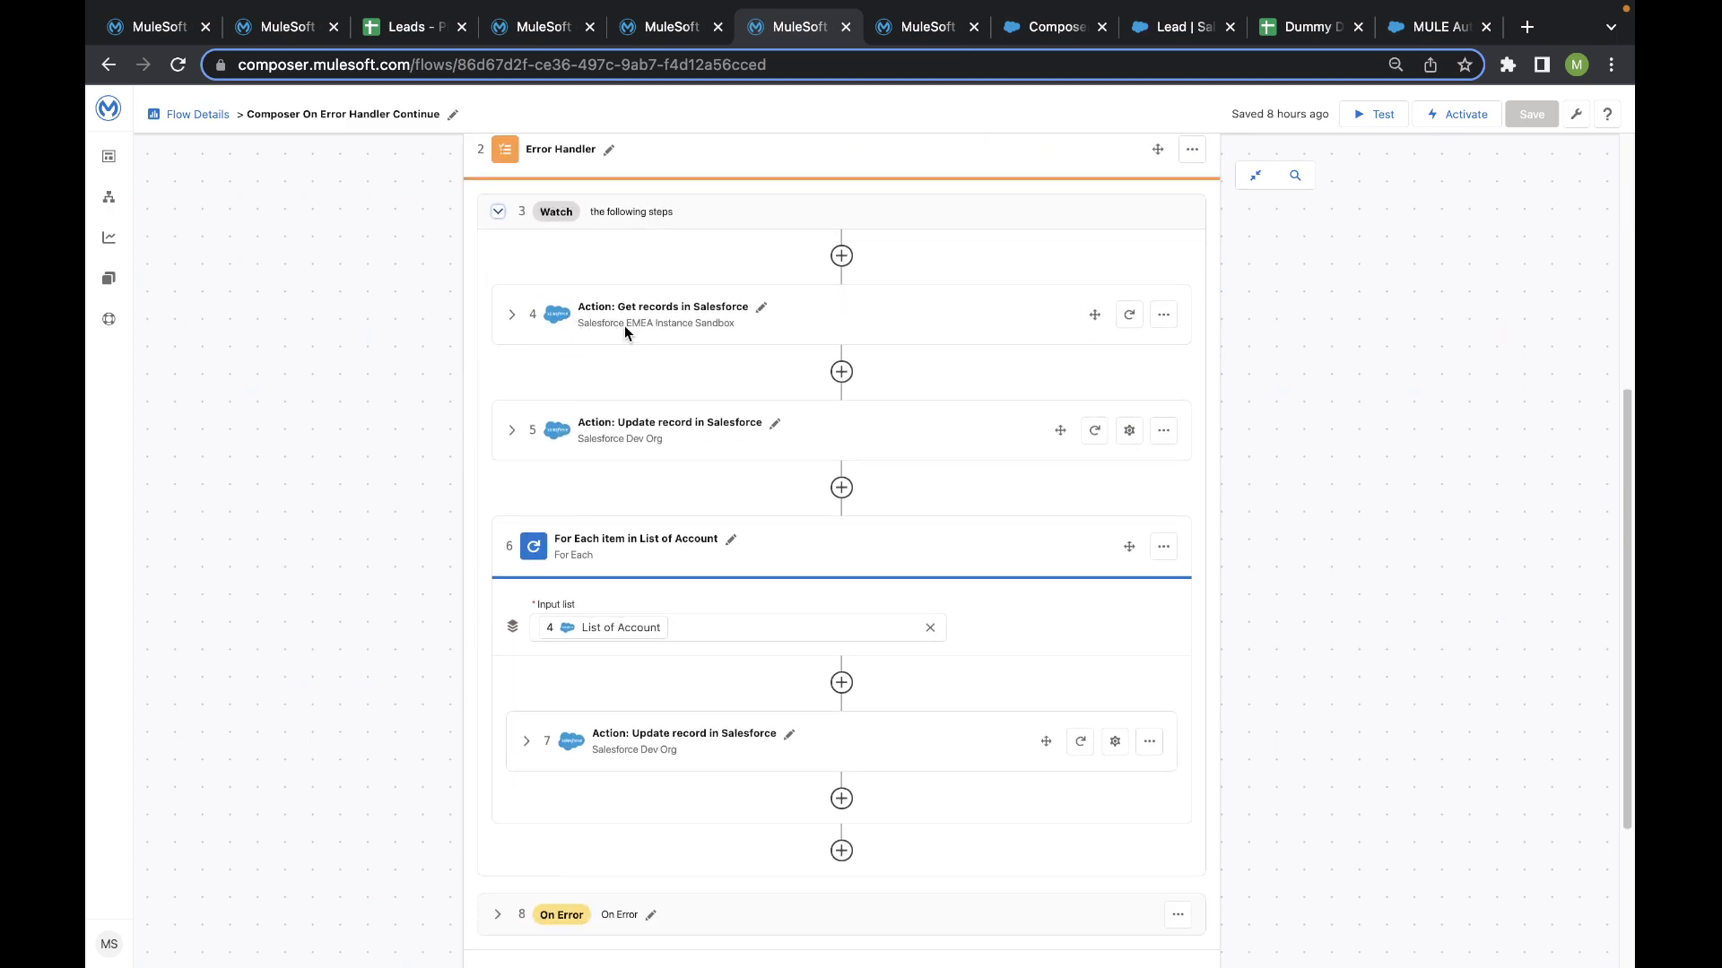
click(511, 315)
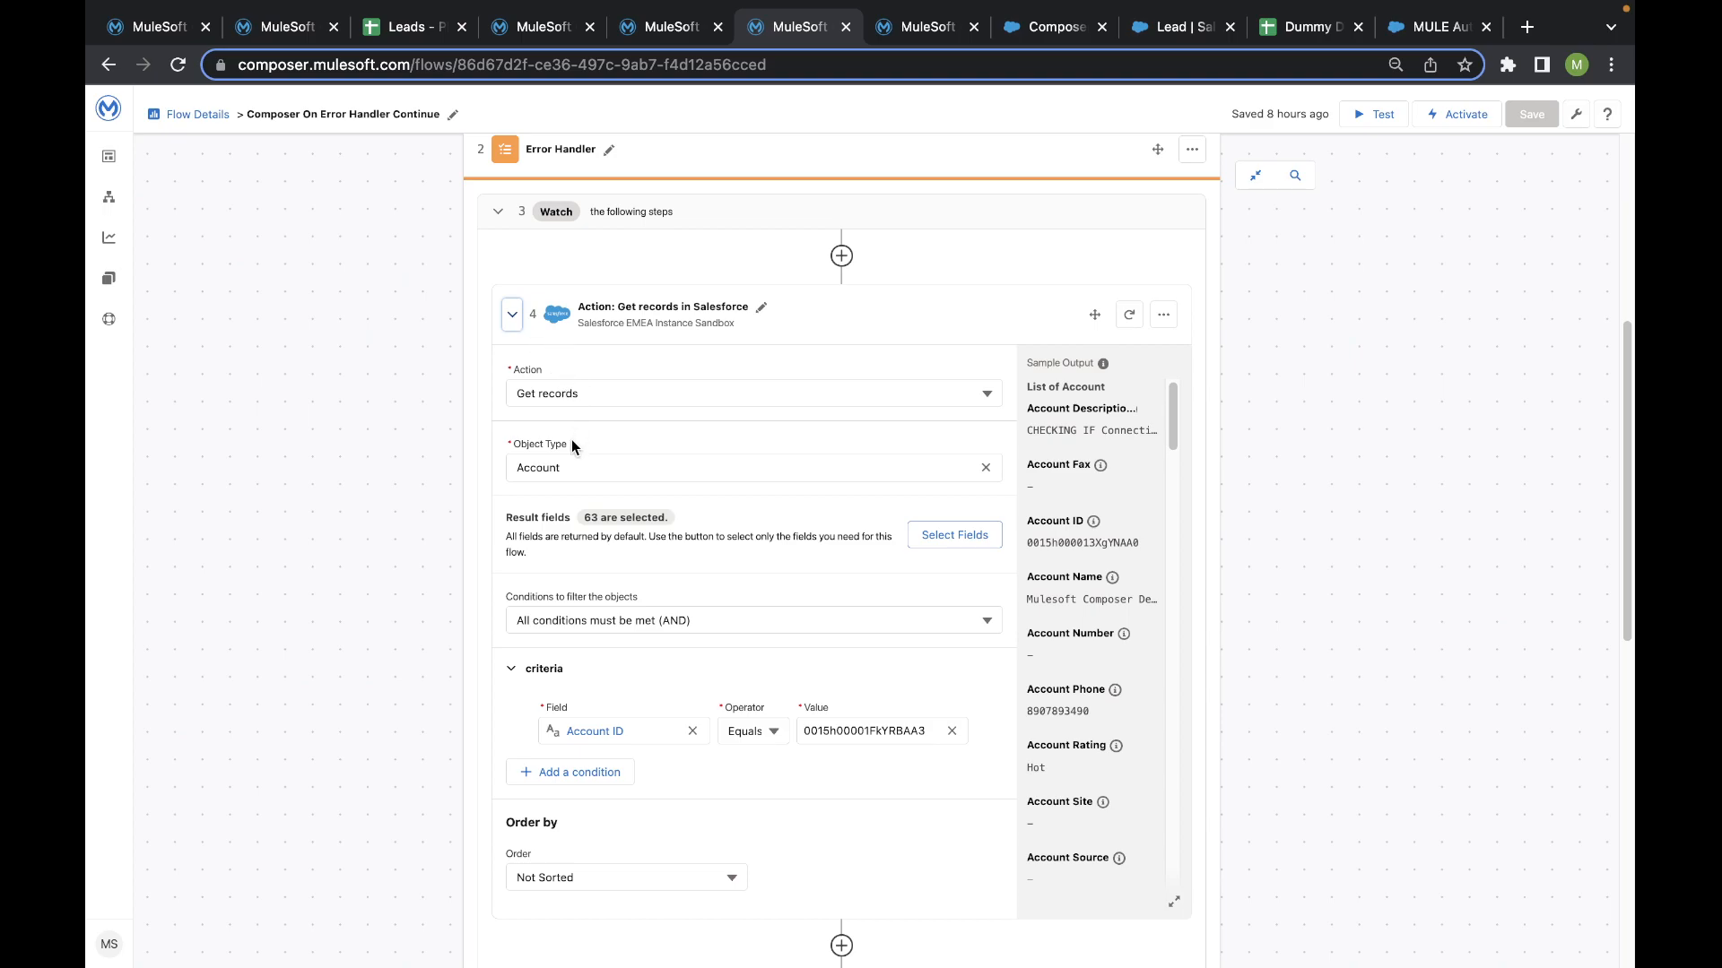
scroll(807, 583, down, 2)
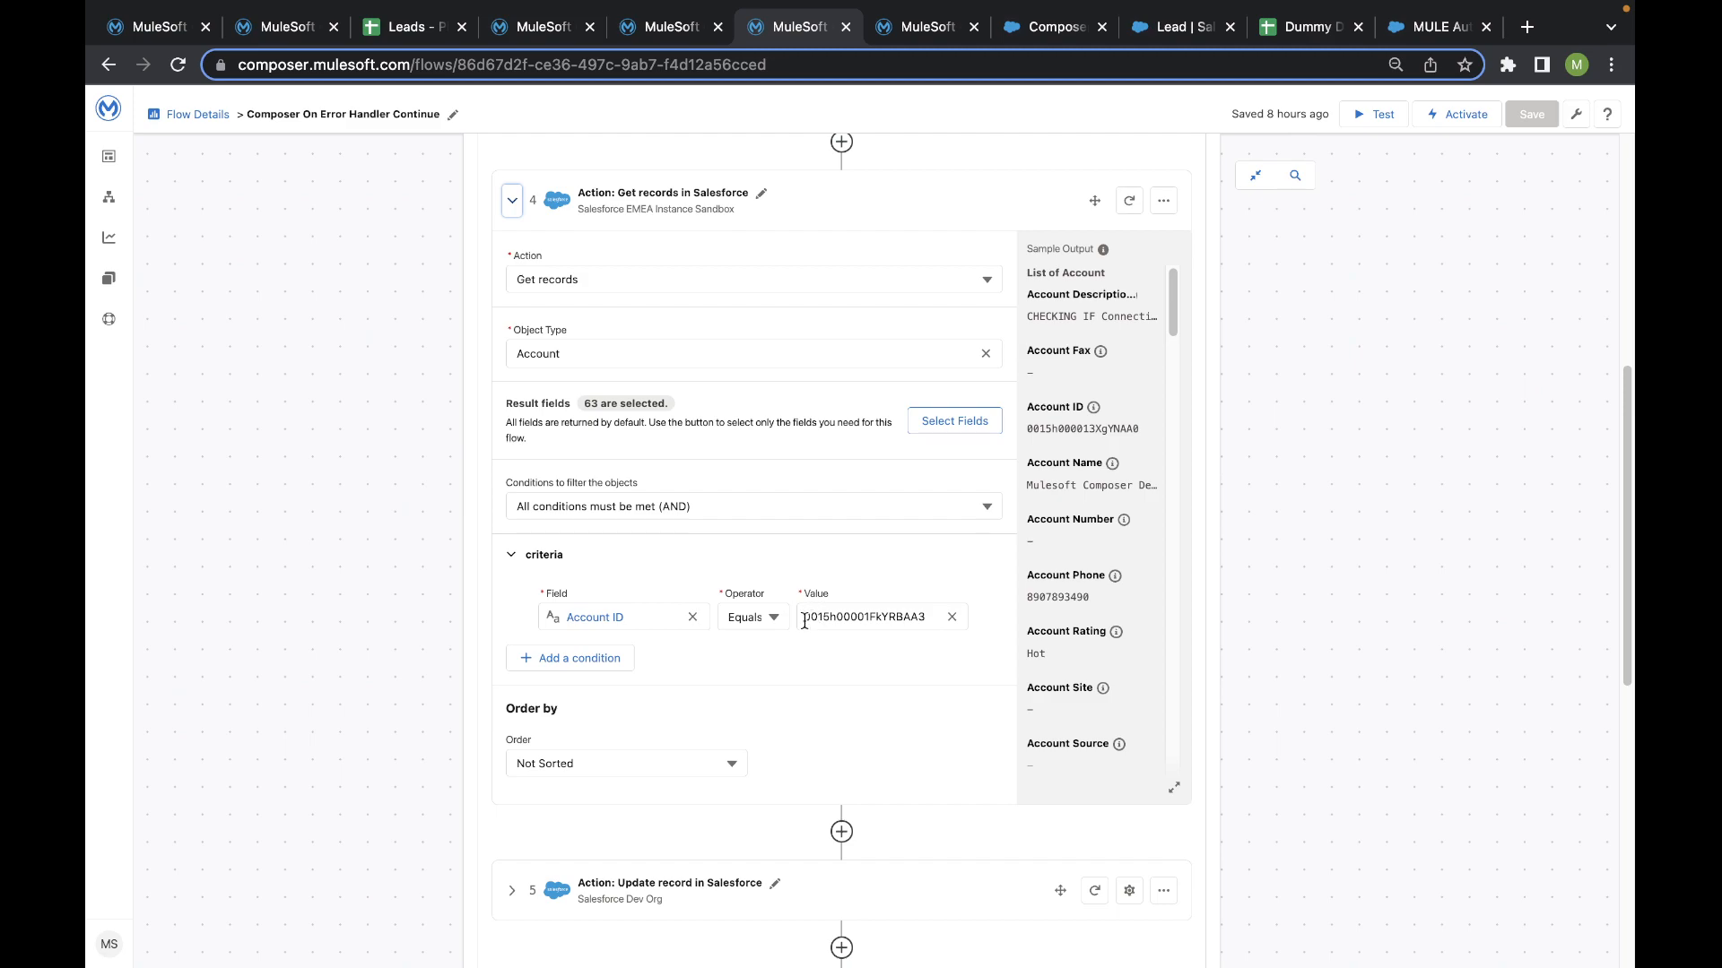
scroll(643, 597, down, 1)
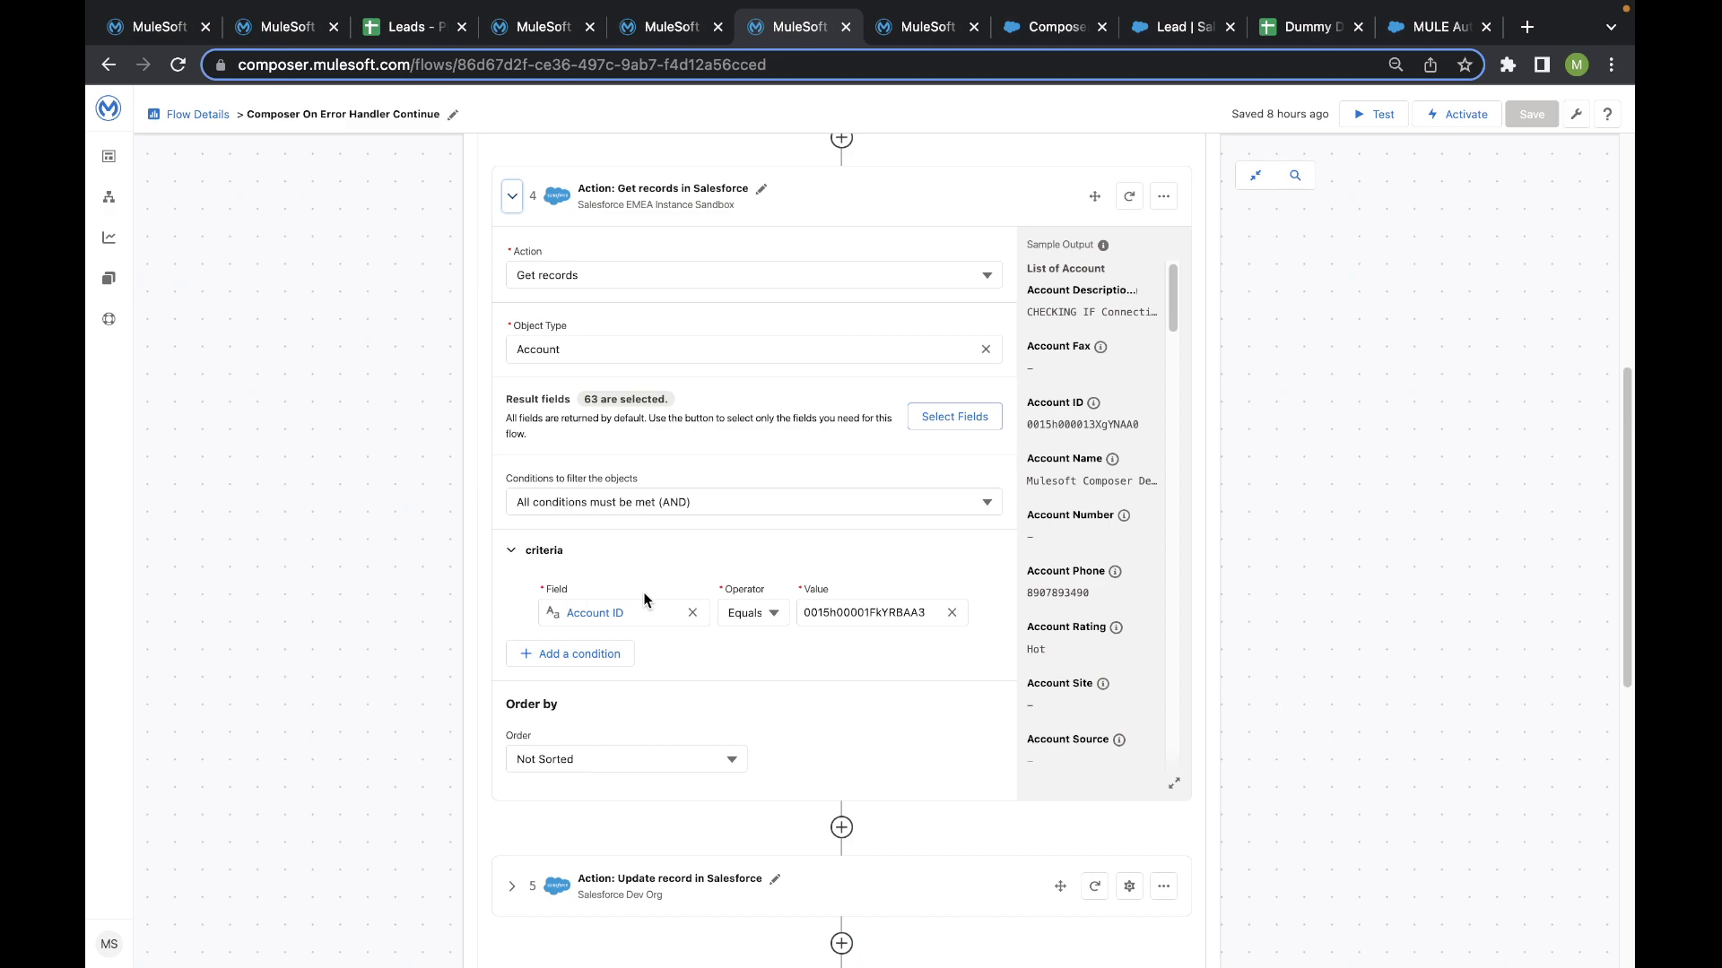
- Examine the Update record action's Account ID and Account Description mapping in the Watch branch, comparing it with the Get records action
scroll(646, 595, down, 5)
click(512, 399)
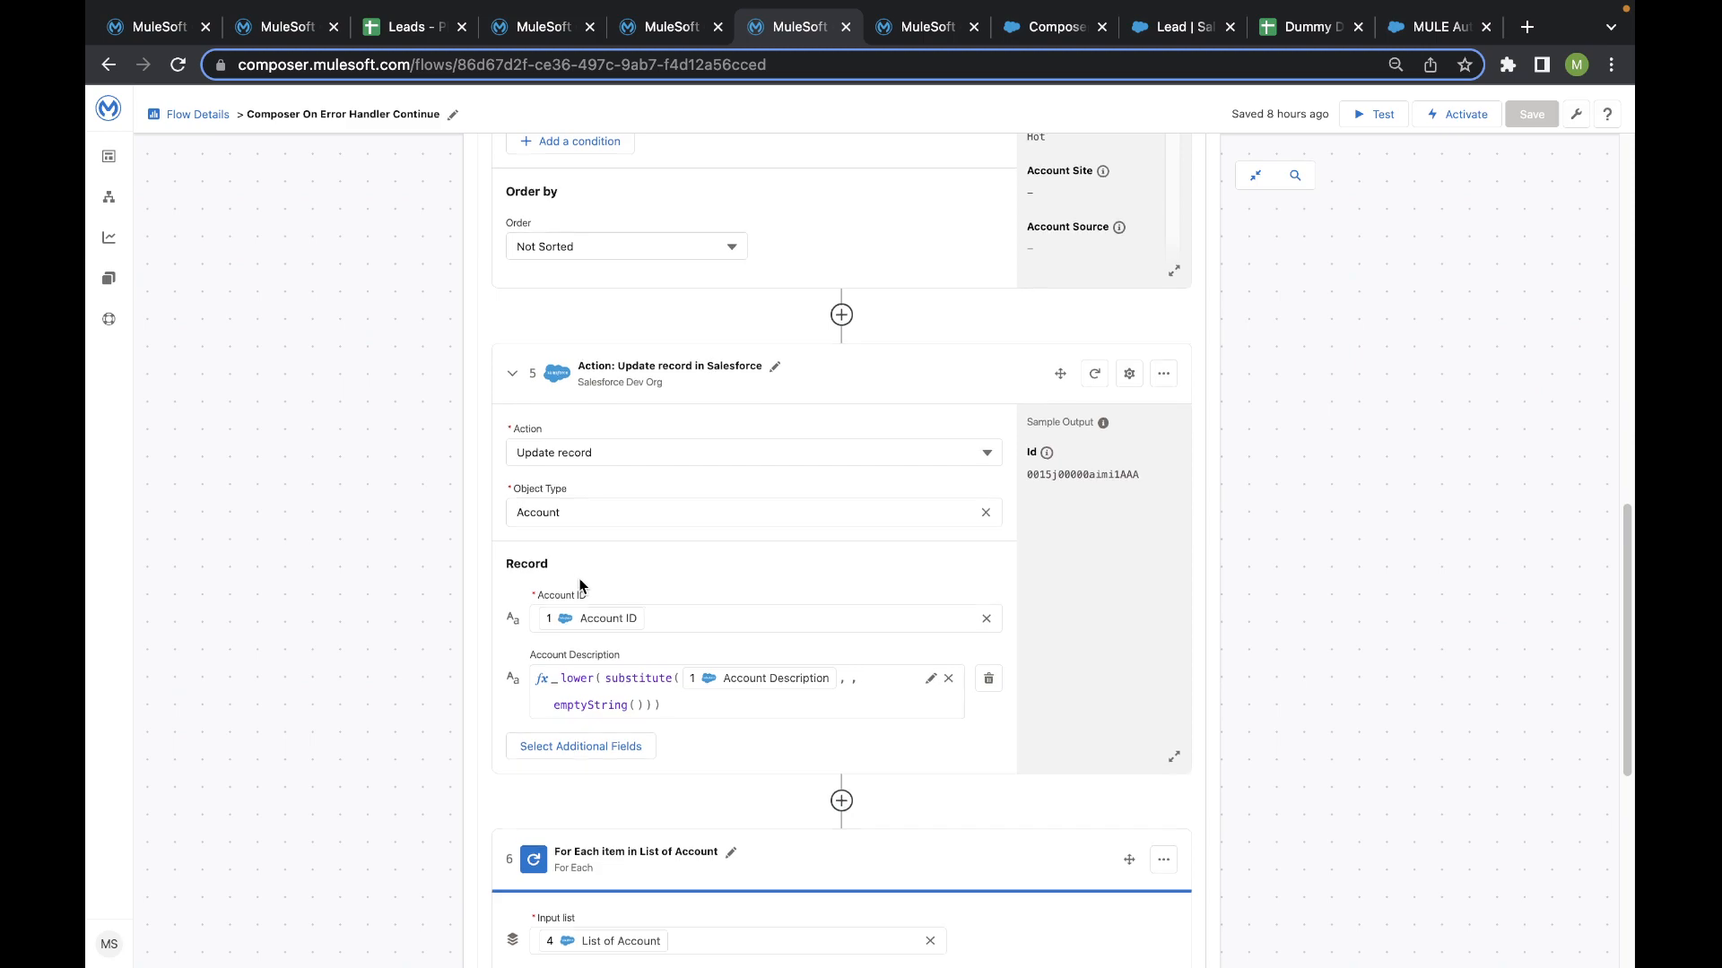
scroll(576, 562, up, 6)
scroll(578, 580, down, 1)
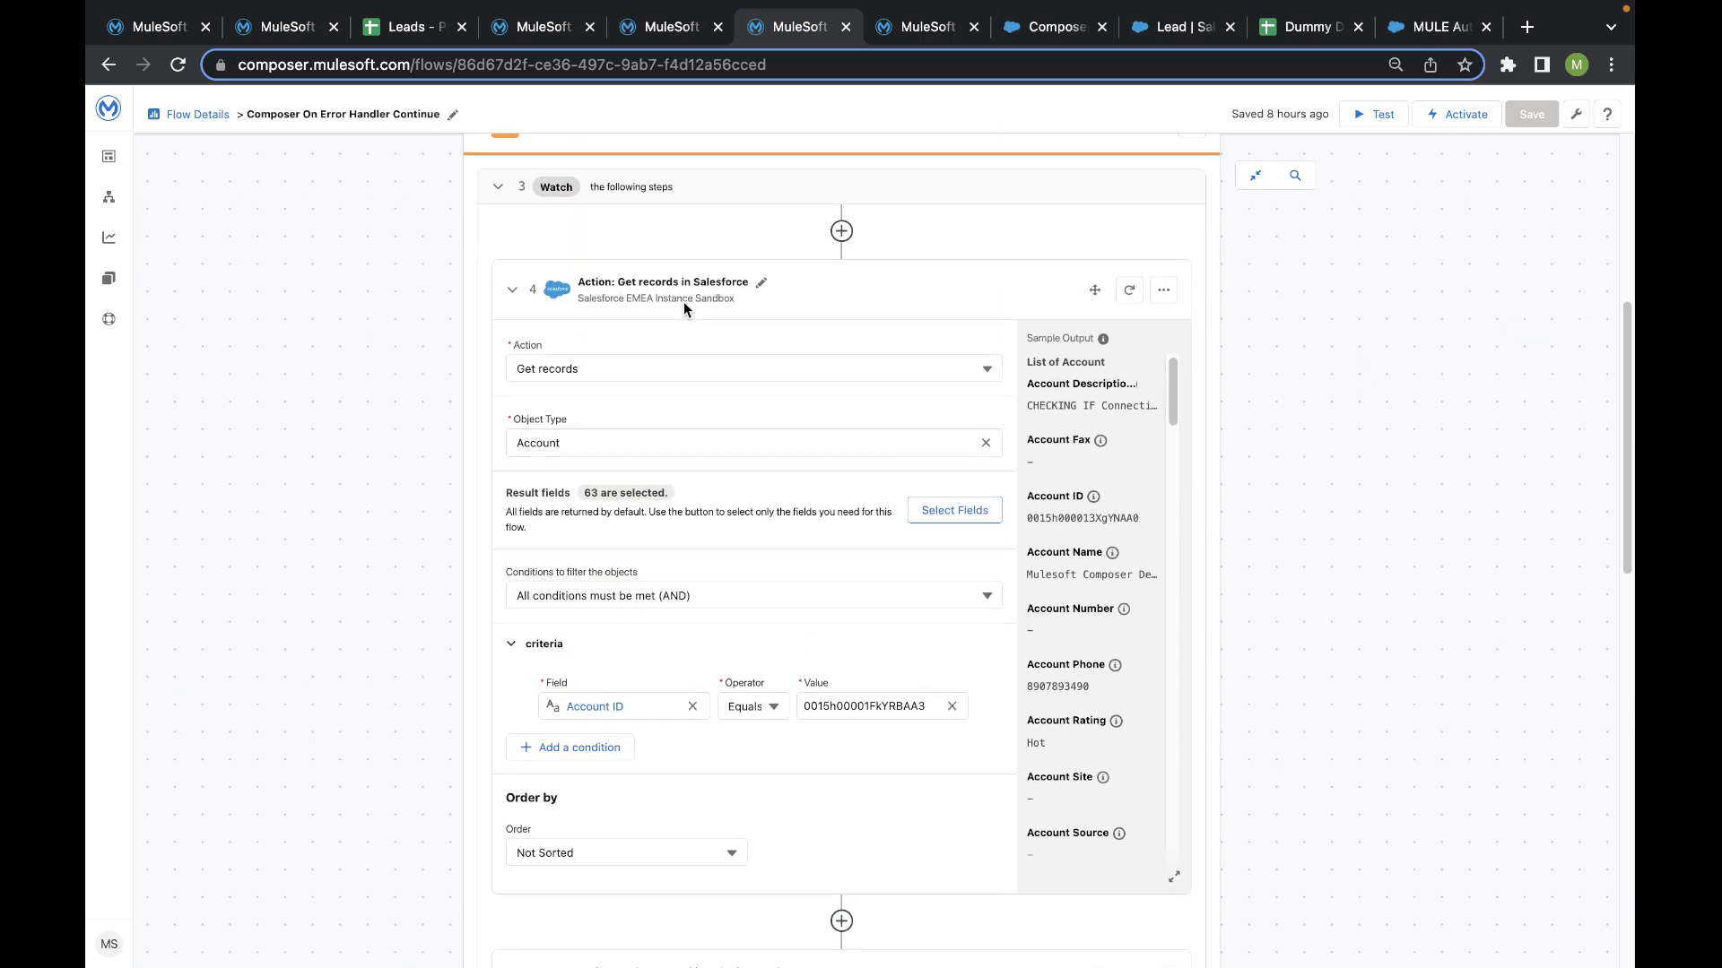
scroll(670, 290, down, 7)
scroll(583, 323, up, 4)
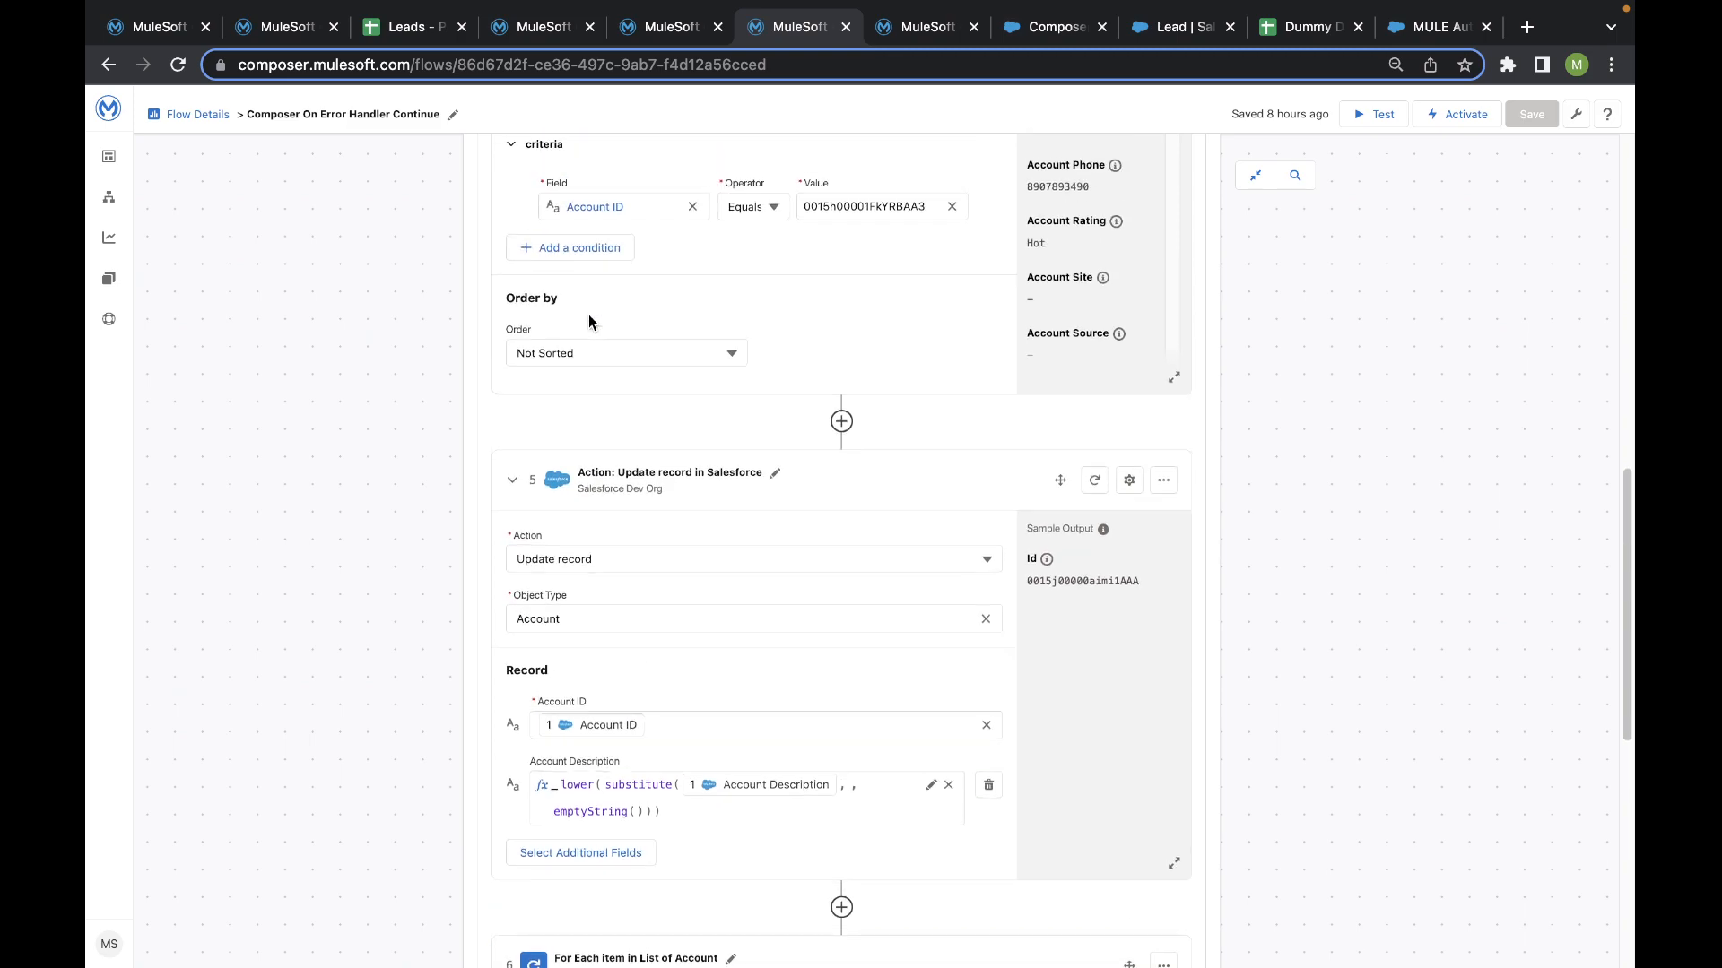
scroll(619, 412, down, 3)
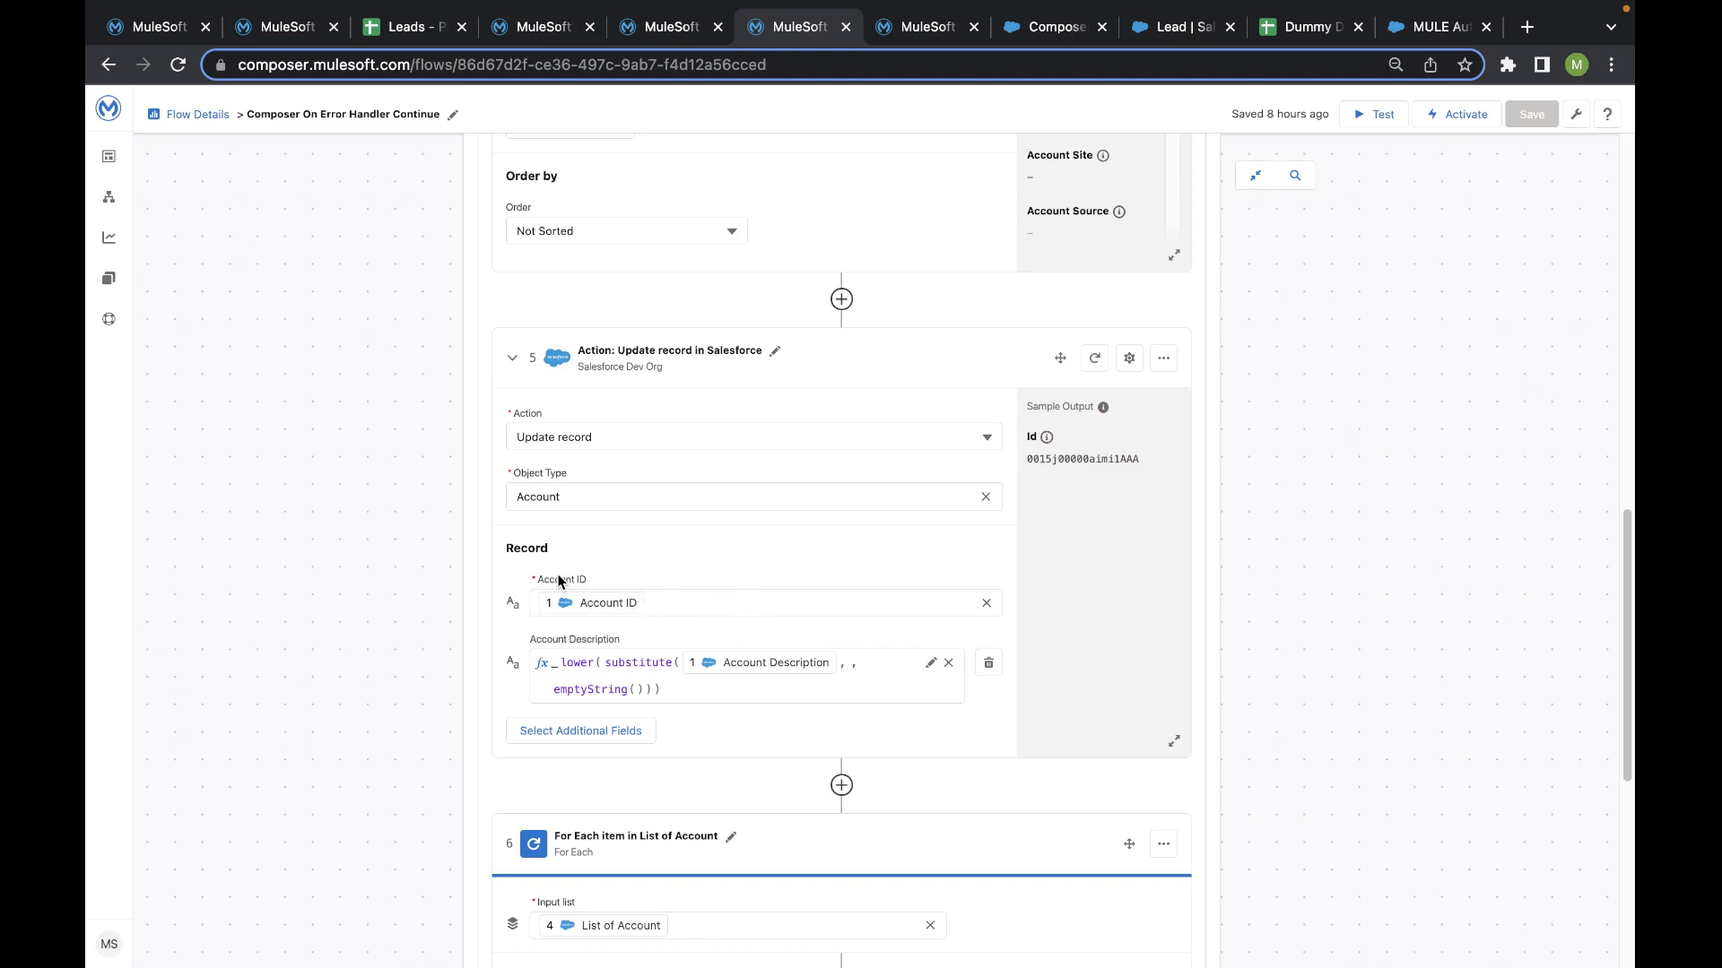
scroll(595, 546, down, 3)
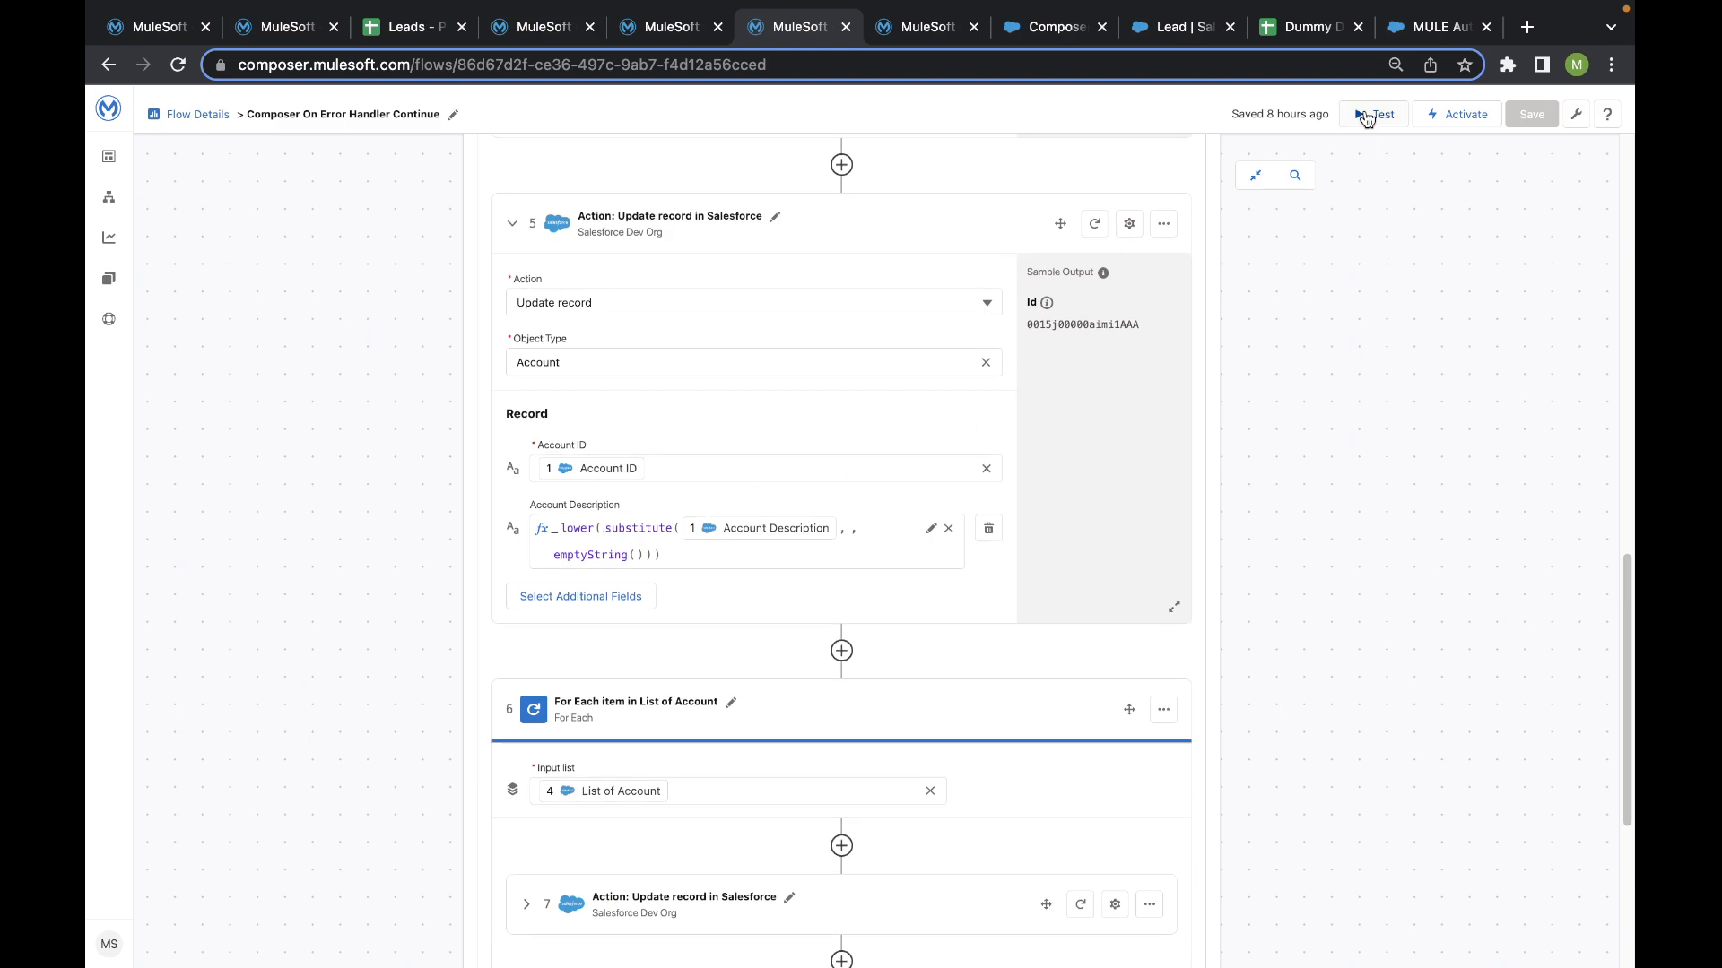
- Start a test of the flow, expanding the On Error branch and collapsing the watched Get records and Update record actions
scroll(847, 434, down, 3)
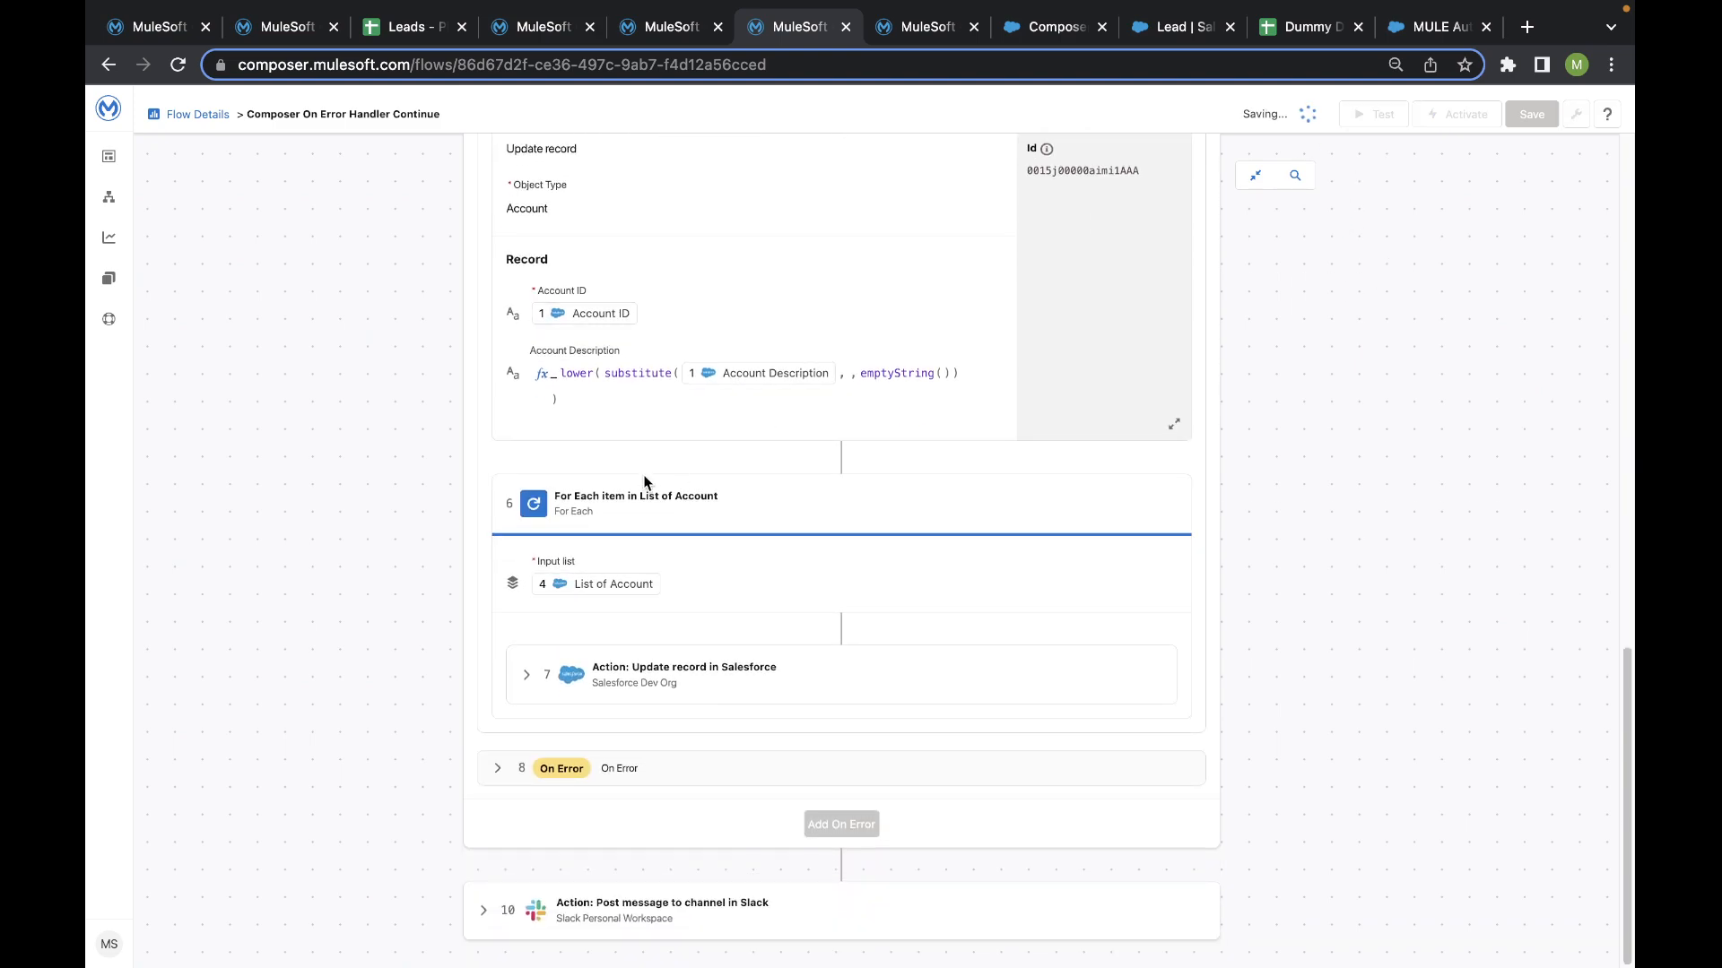
click(498, 773)
scroll(532, 621, up, 5)
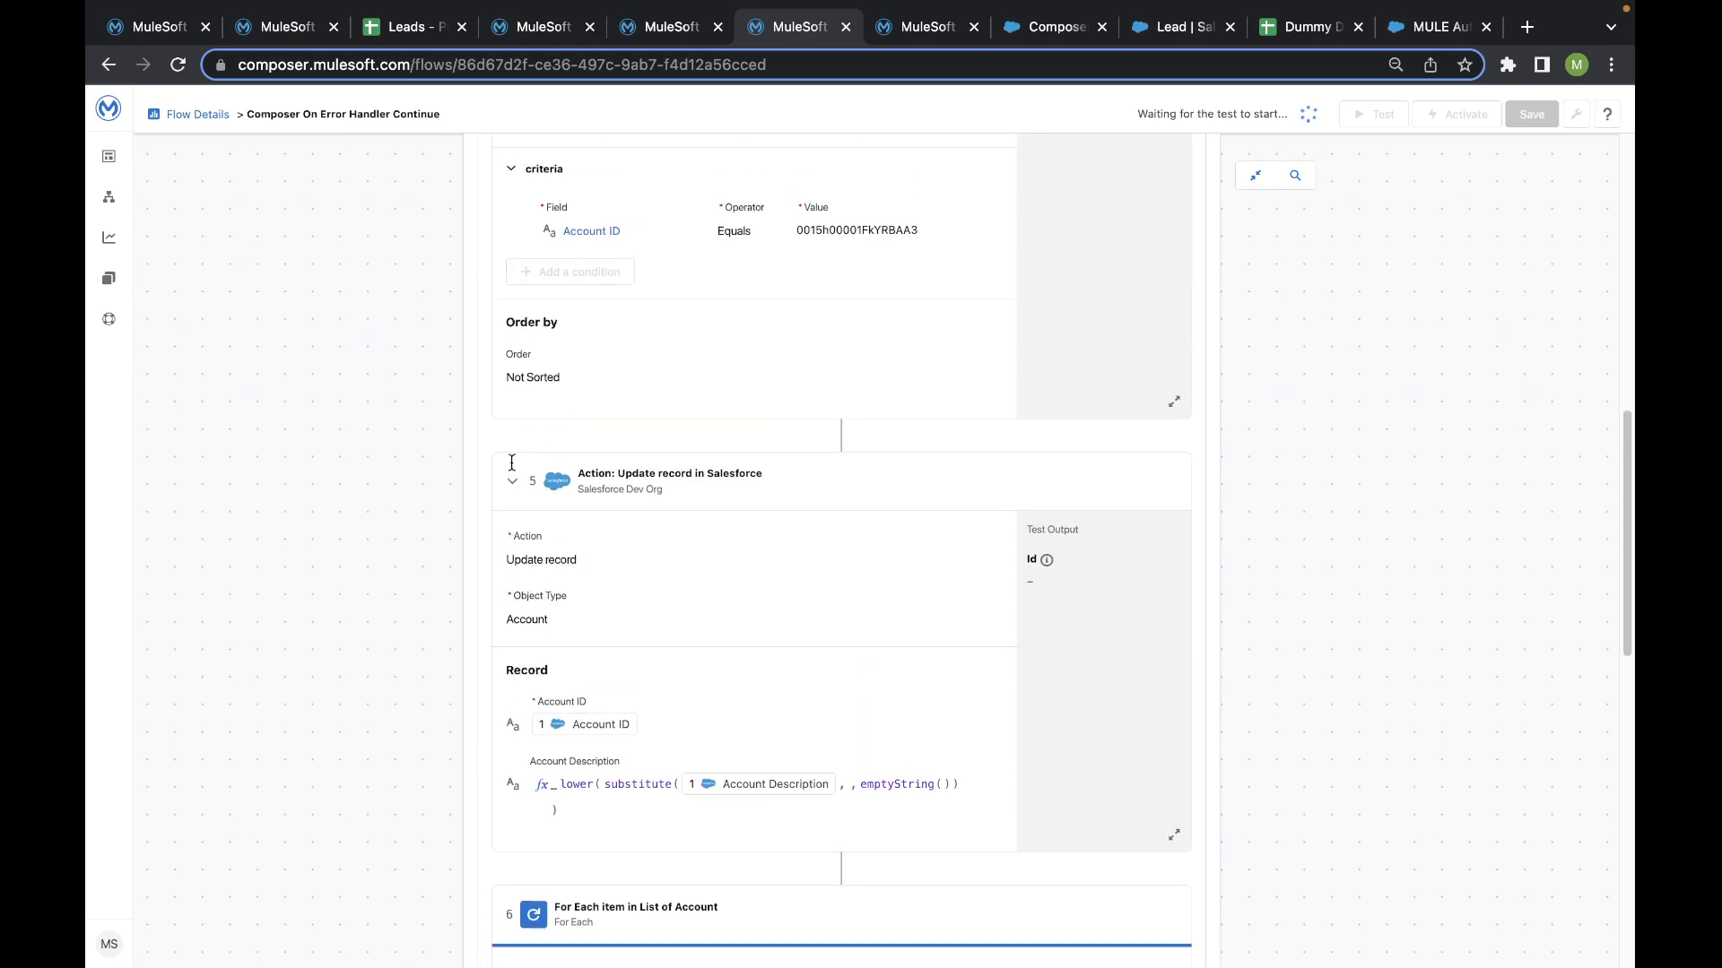
click(512, 480)
scroll(538, 385, up, 5)
click(525, 330)
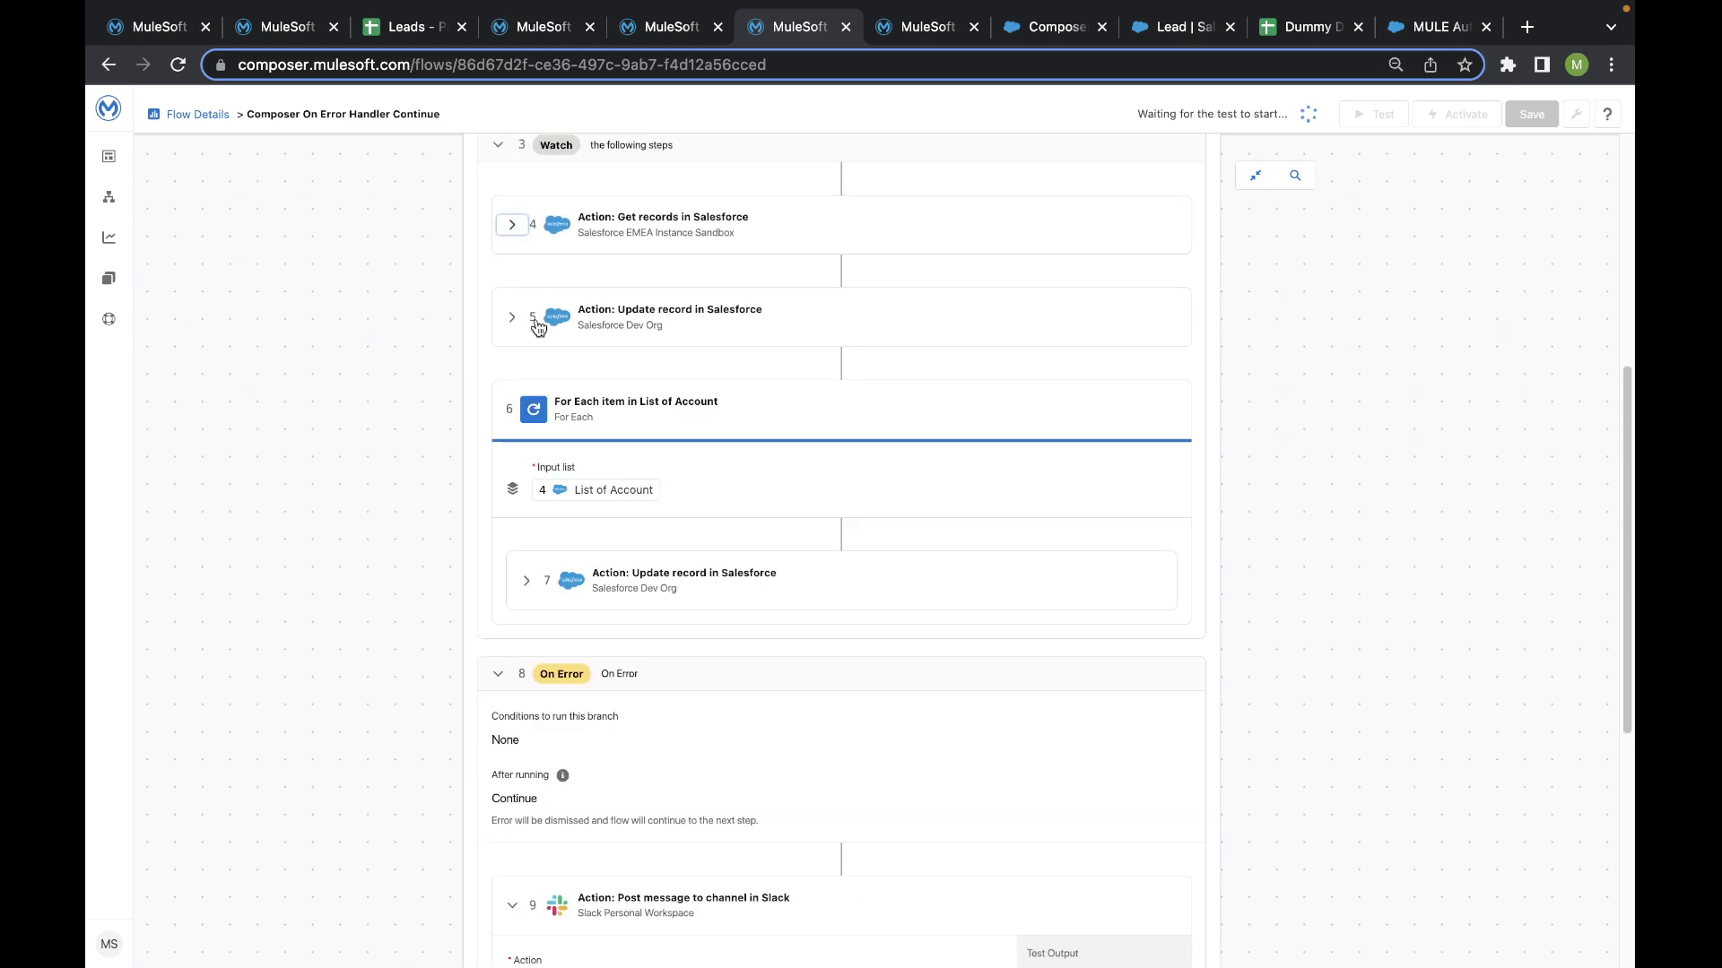
- Examine the On Error branch's run condition, After running setting and Slack error message, and collapse its Slack action
scroll(554, 464, down, 4)
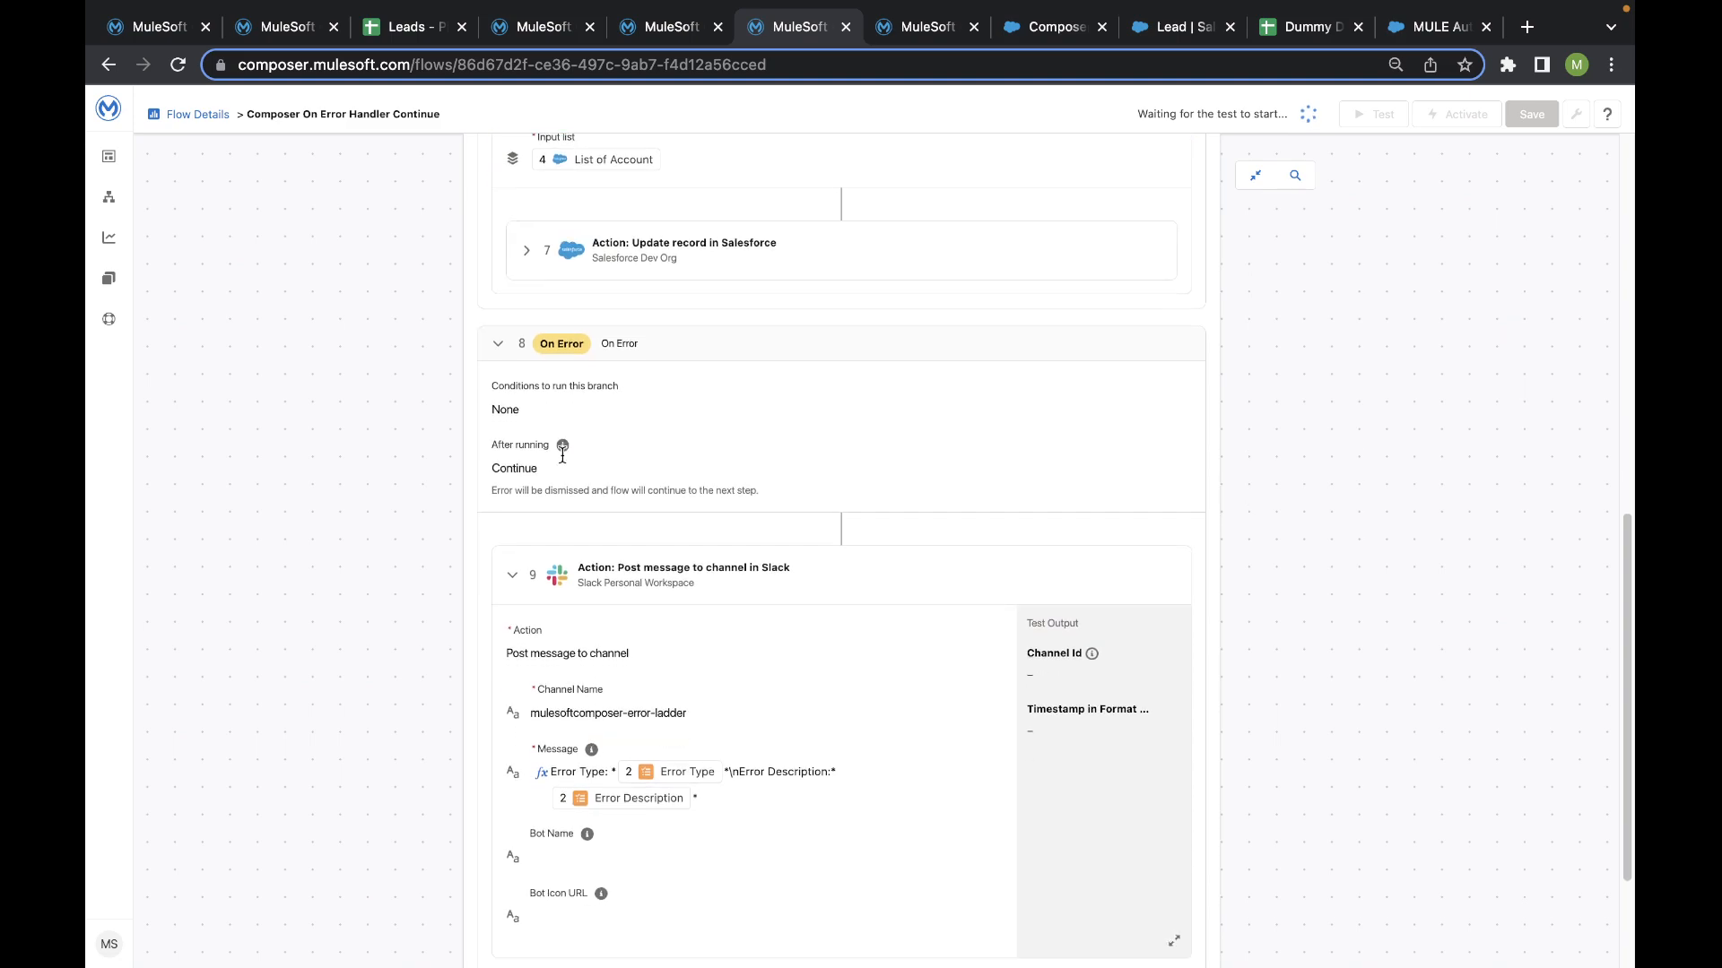
scroll(562, 456, down, 1)
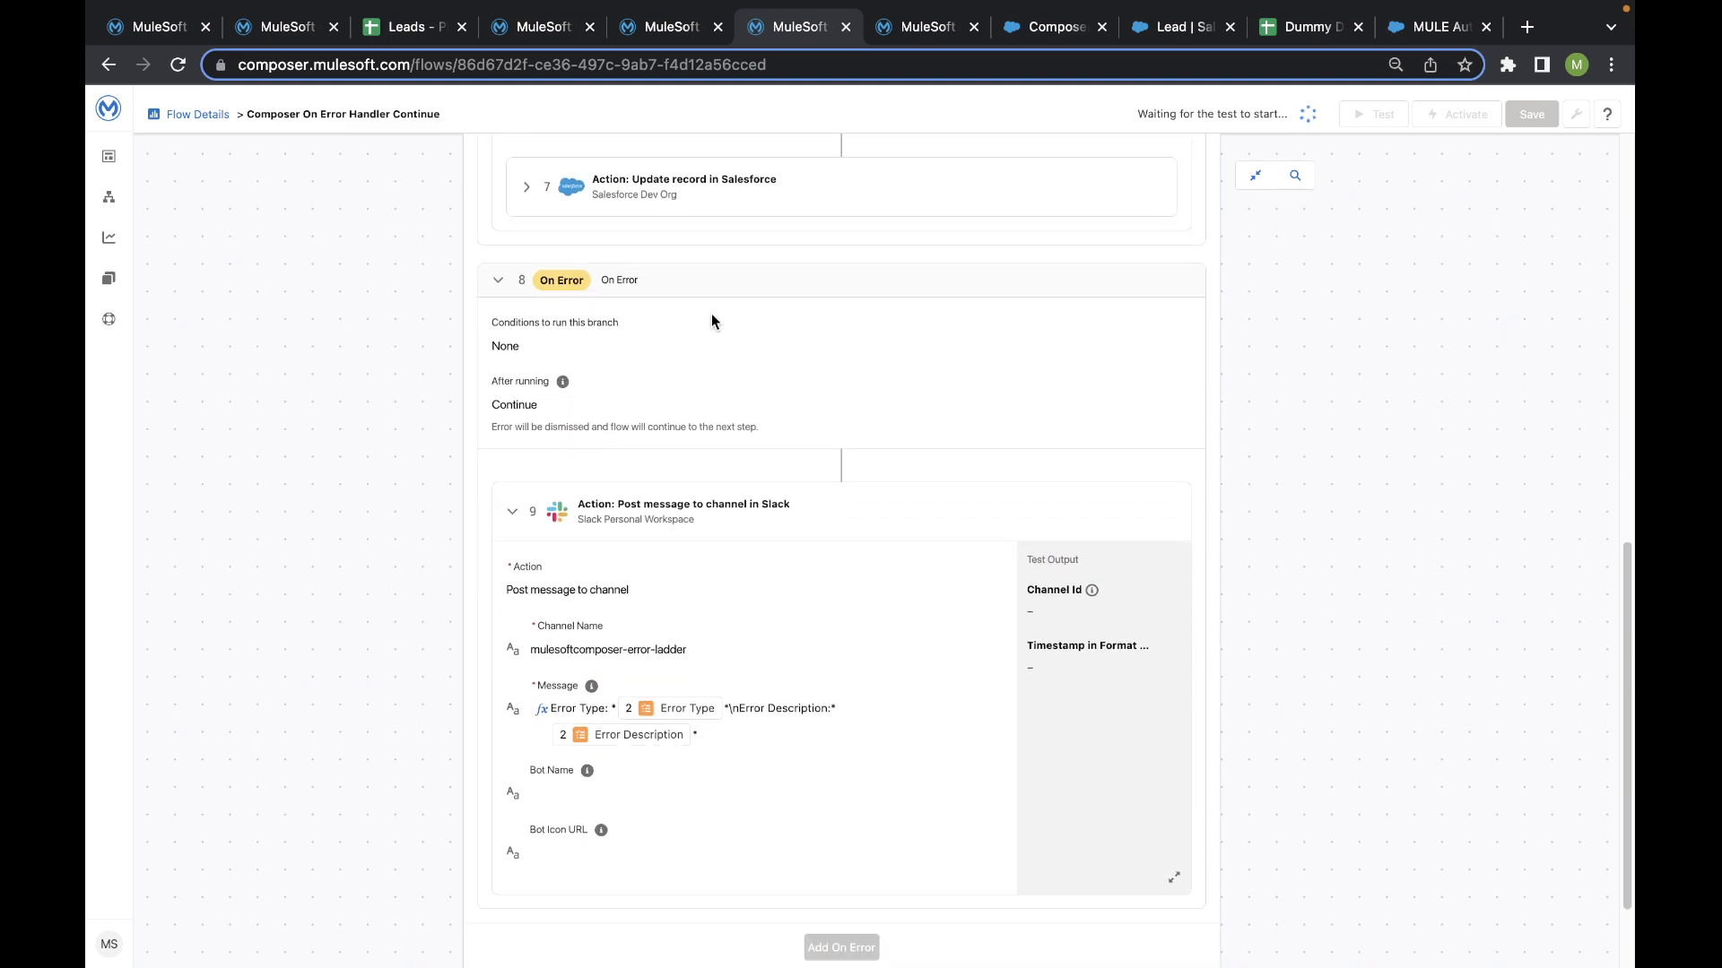
click(508, 325)
click(463, 354)
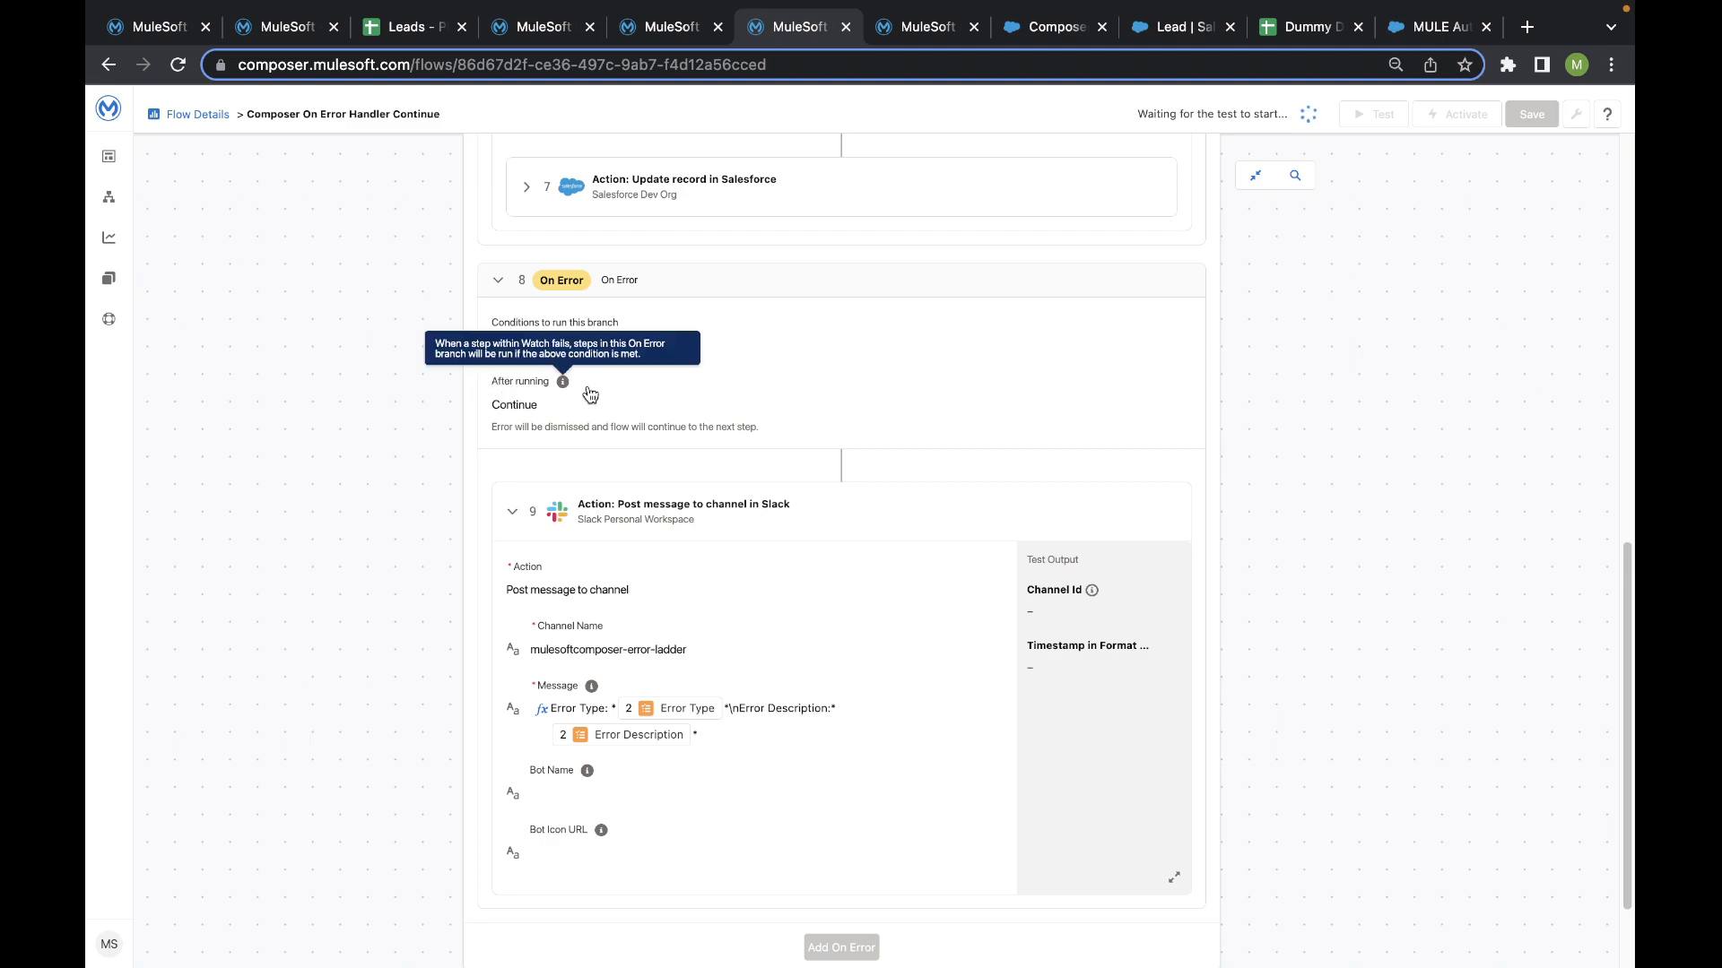
scroll(599, 501, down, 1)
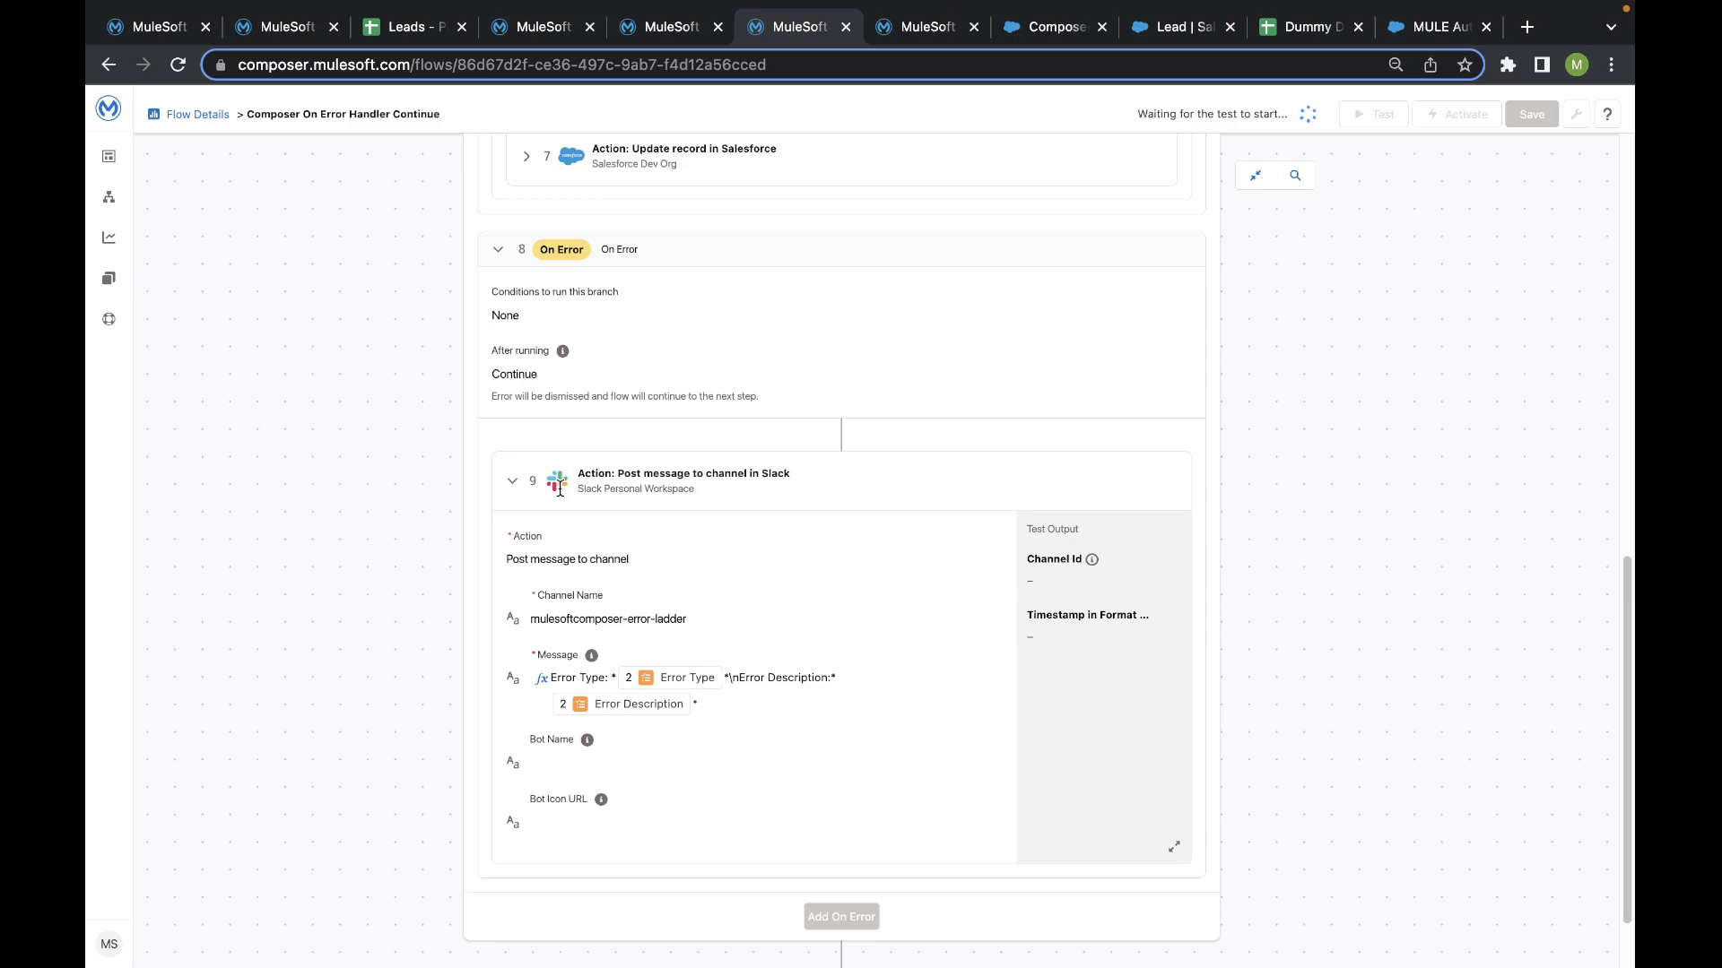
click(512, 480)
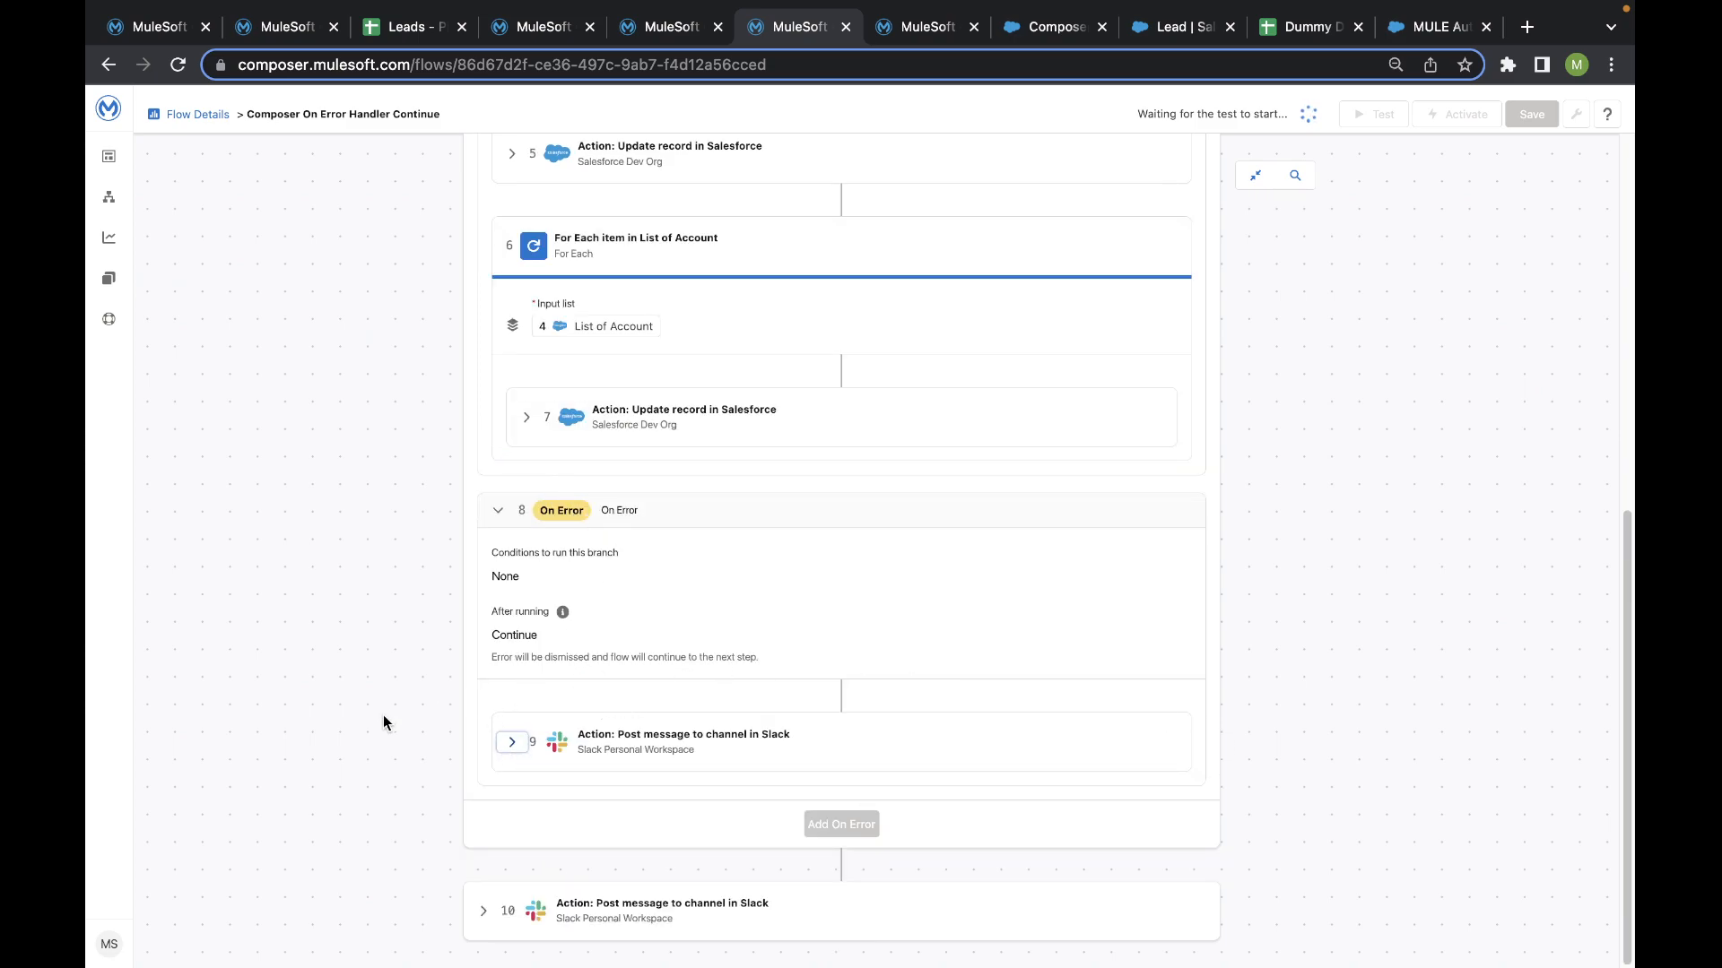
- Expand the final Post message to channel in Slack action and review its channel and message
click(445, 796)
click(483, 911)
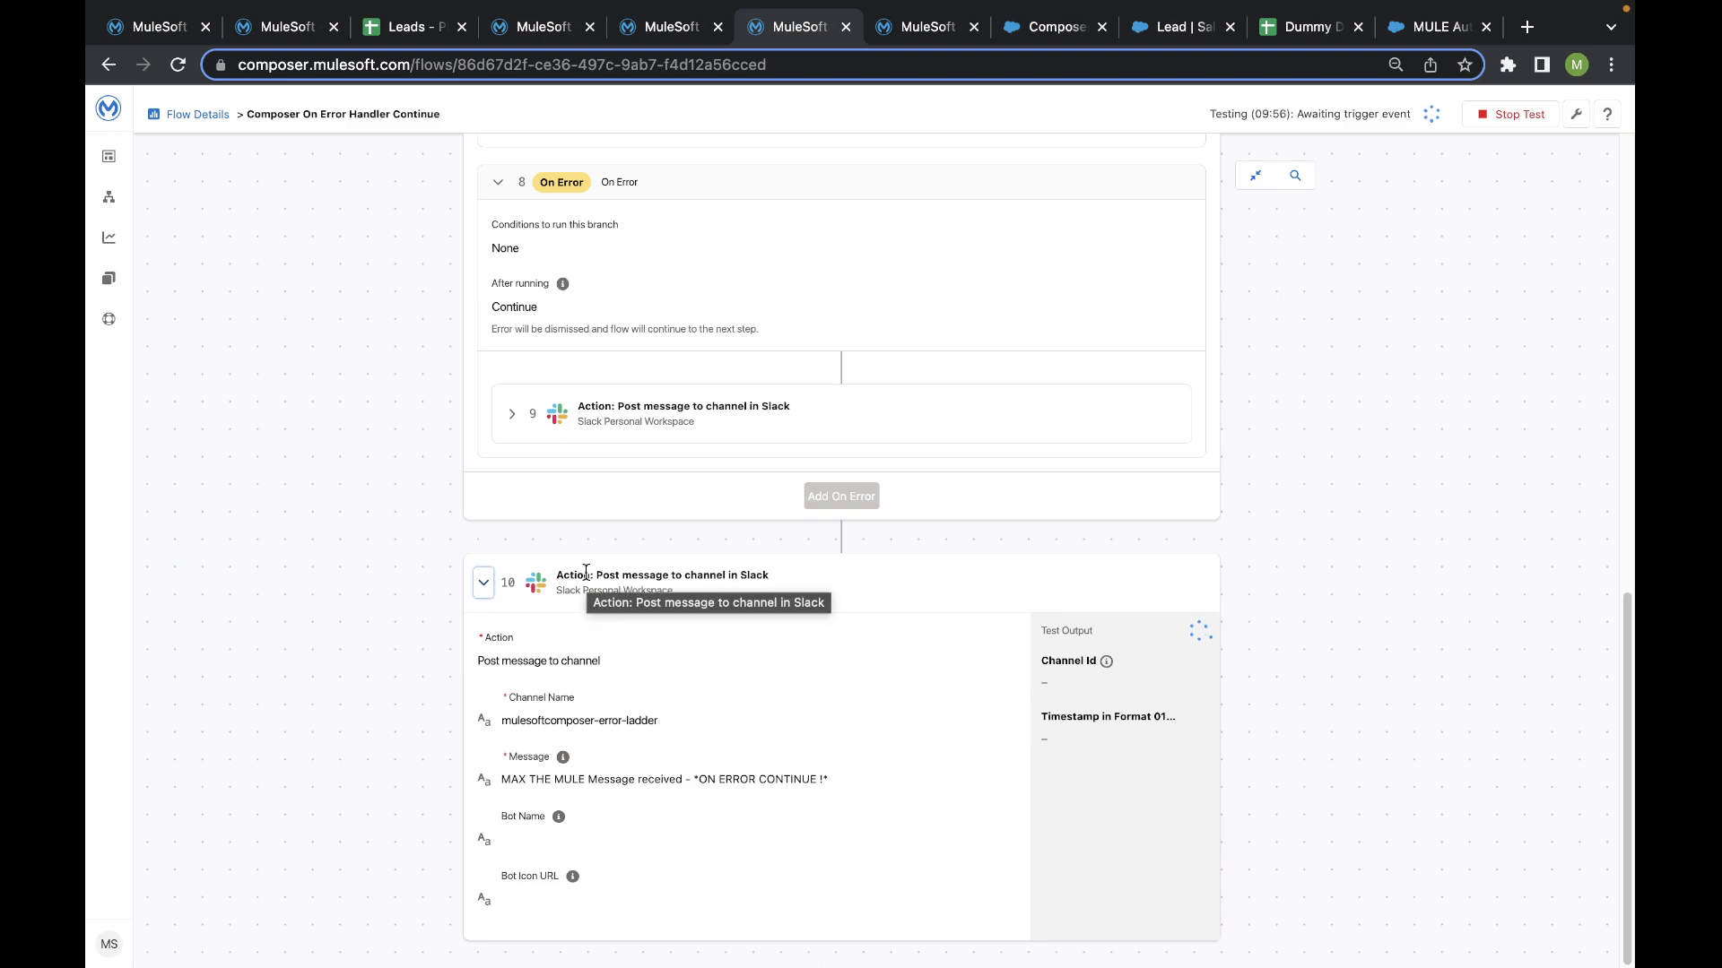
scroll(583, 565, up, 15)
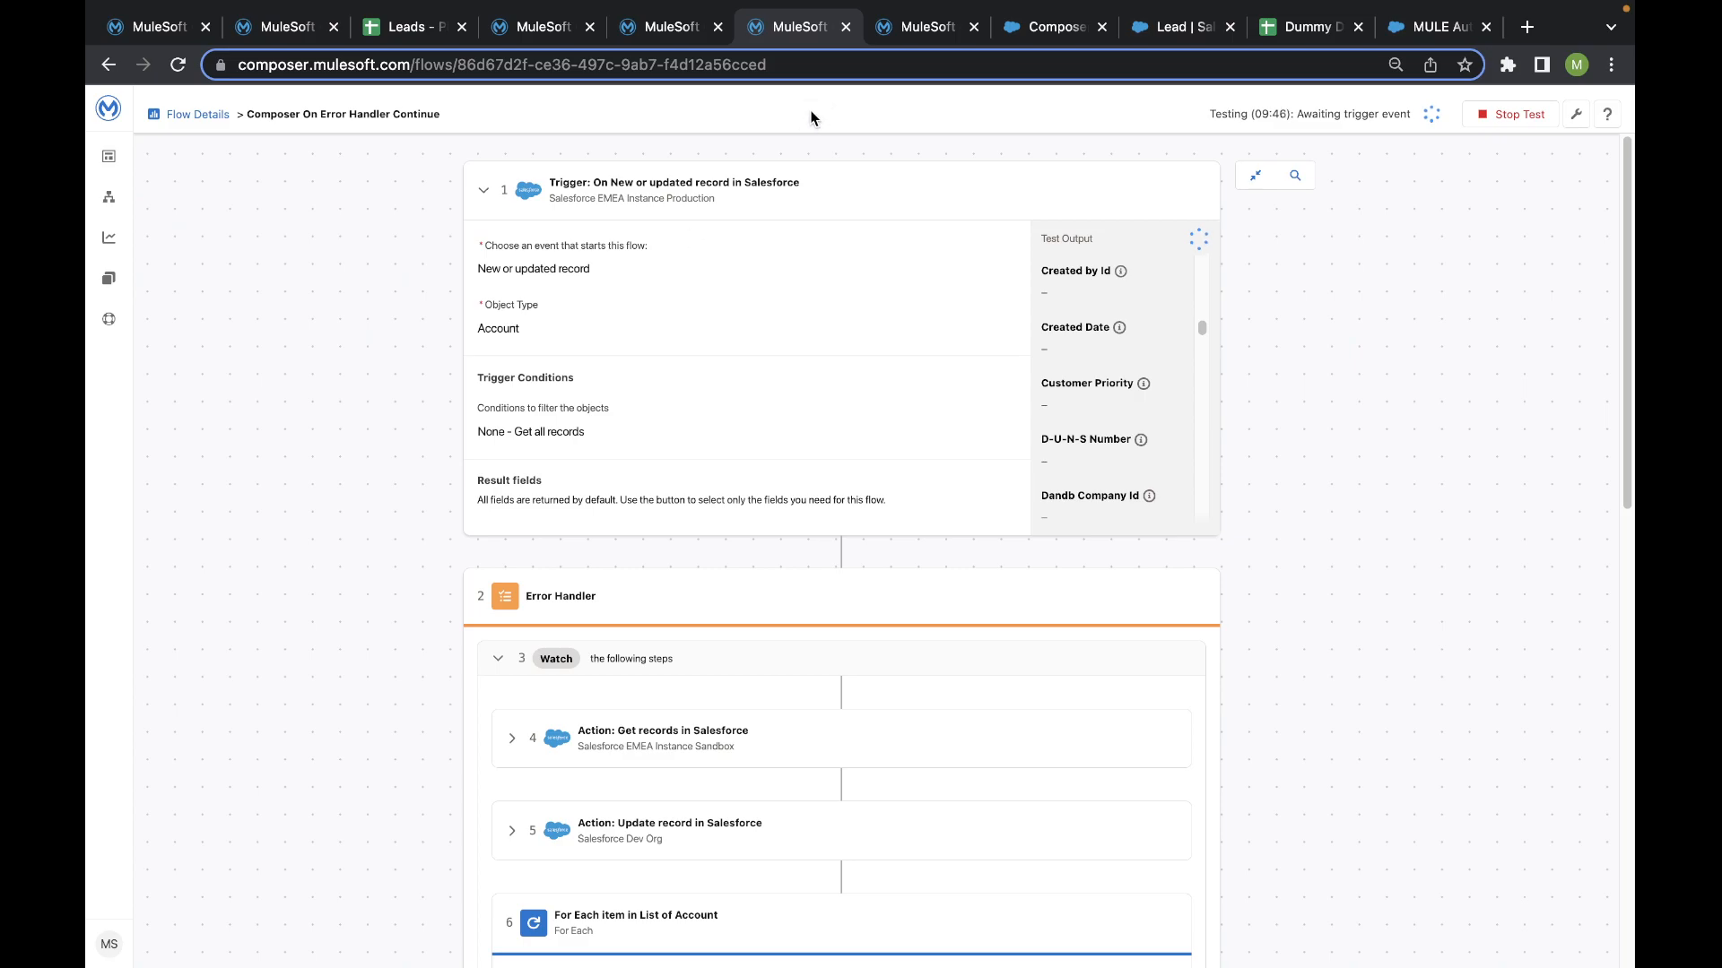
- Switch to Salesforce and open the details of the Composer Date Change Field 12 account
click(1051, 27)
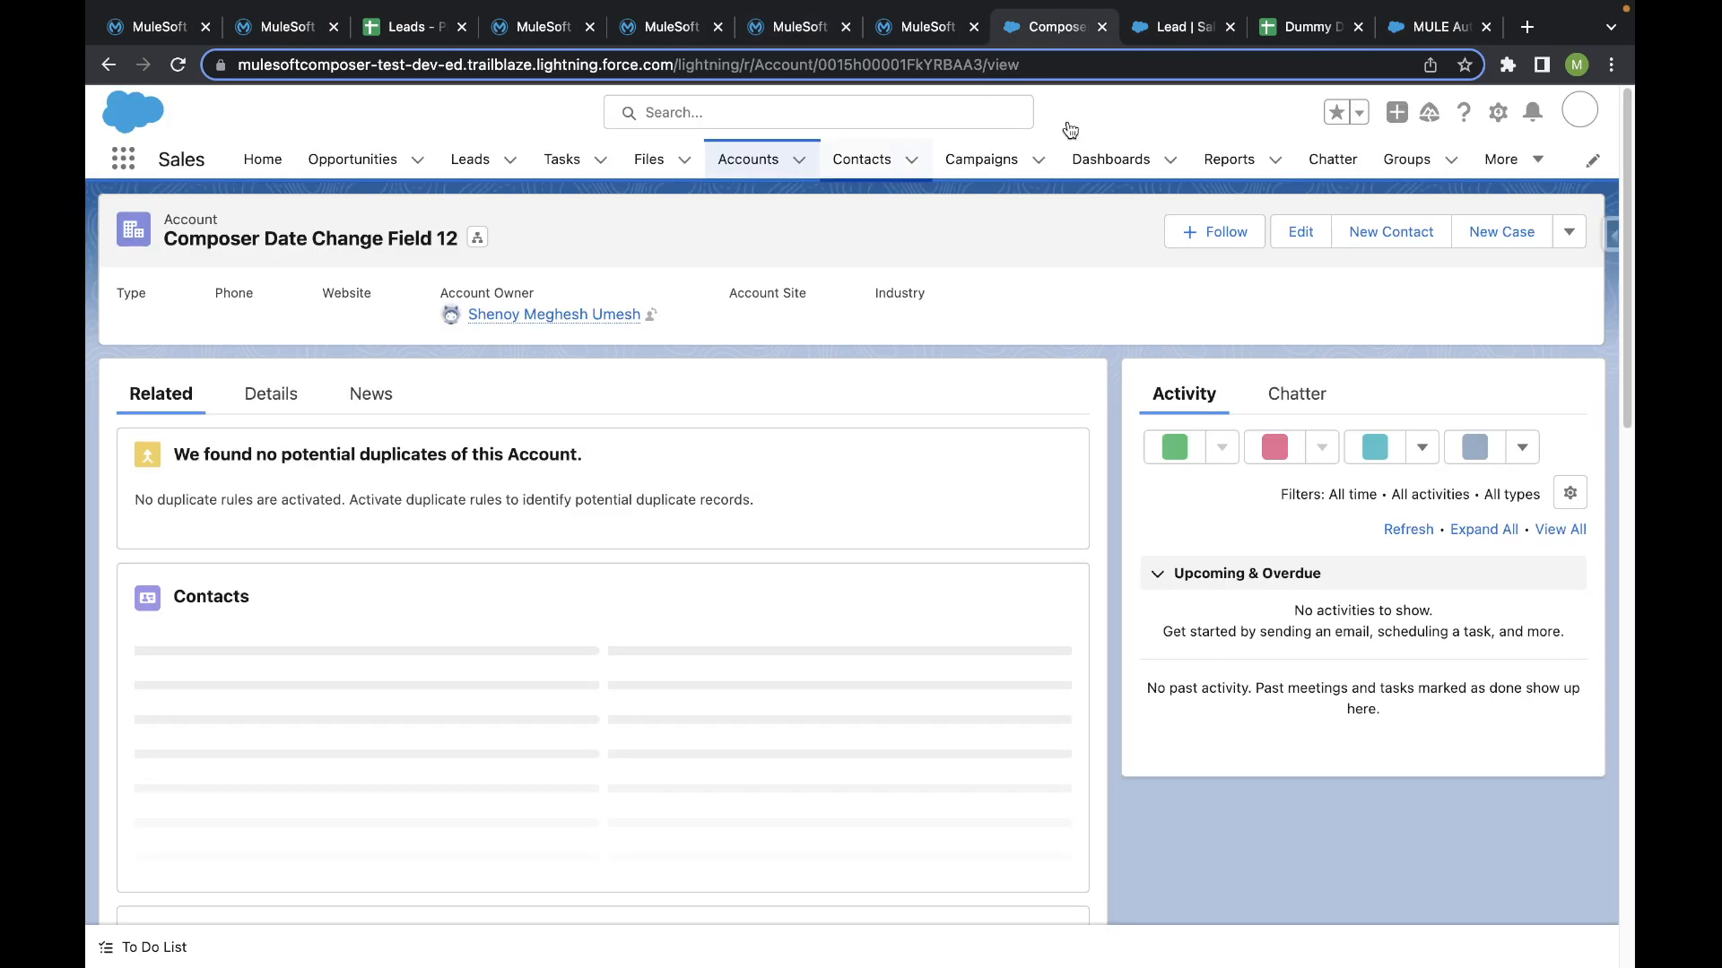
click(1436, 27)
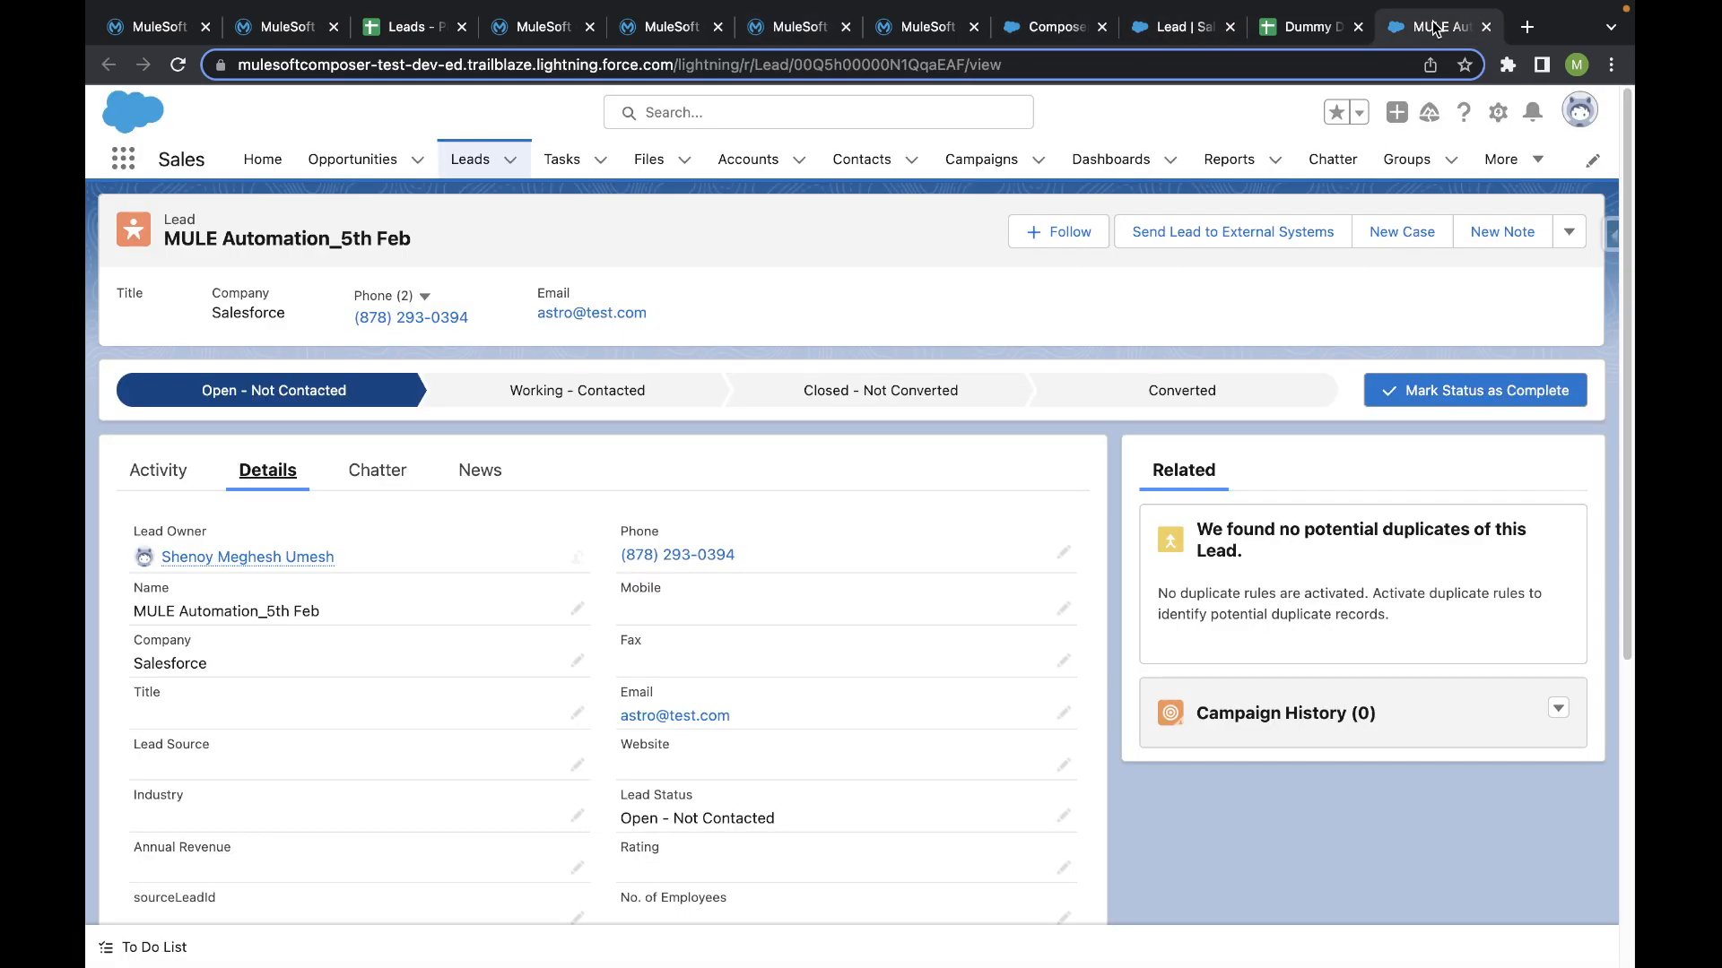
click(1170, 27)
click(1053, 26)
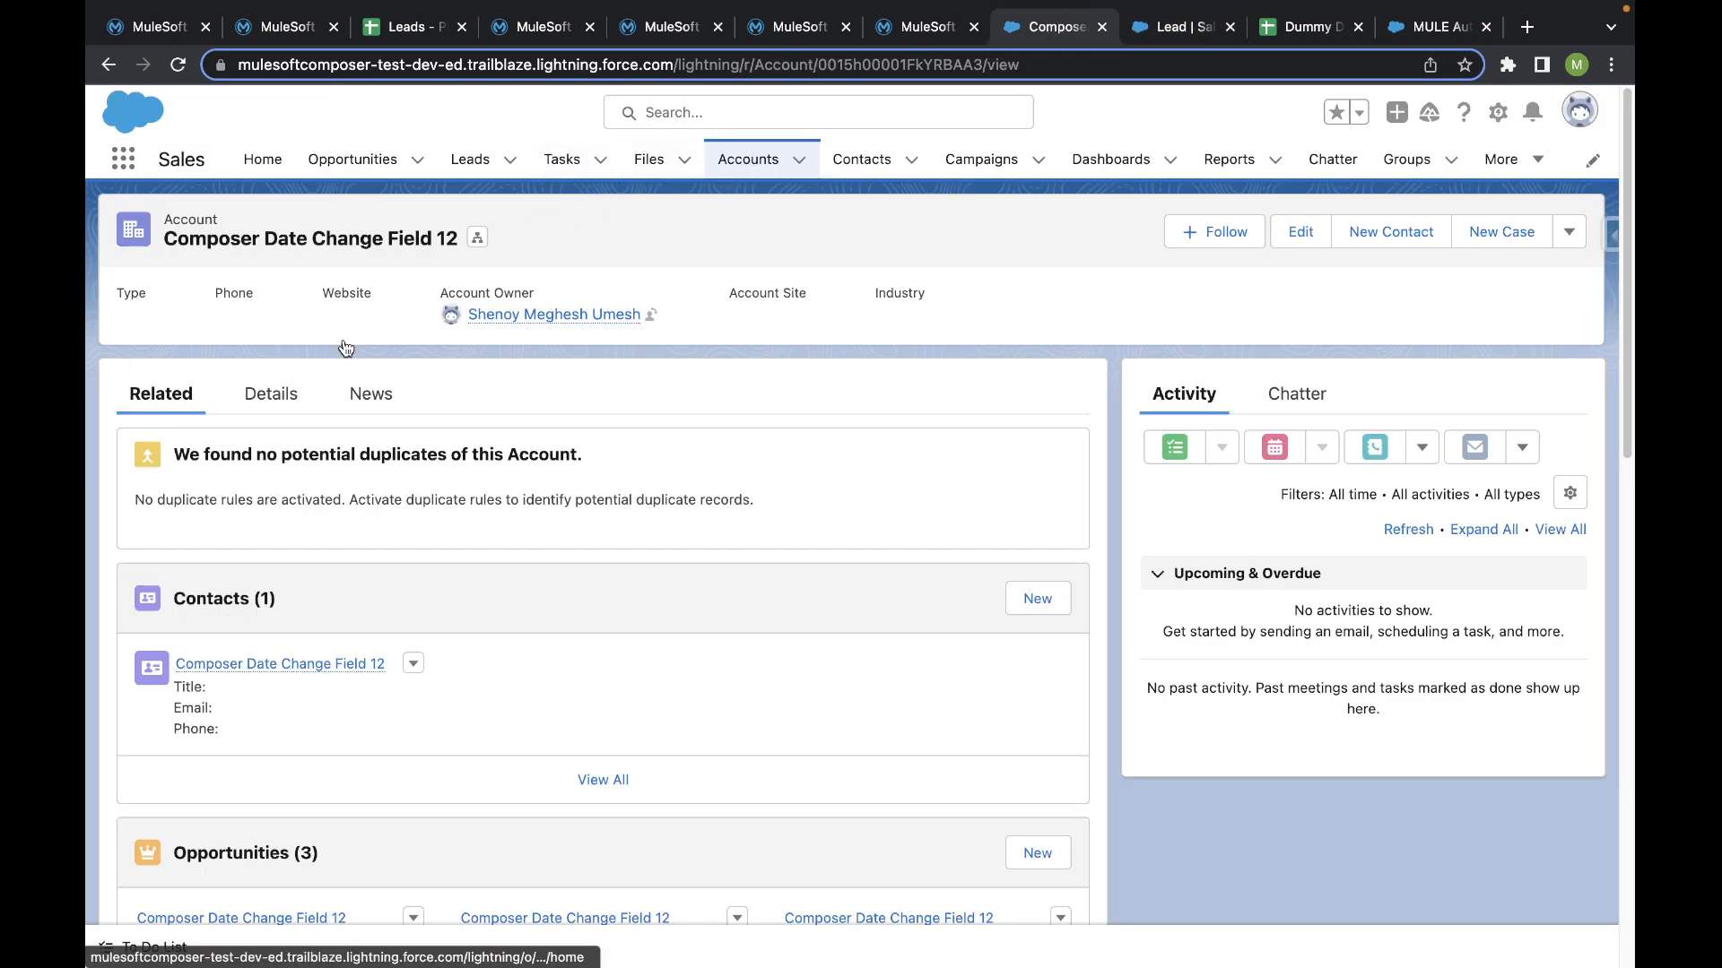
click(270, 395)
scroll(287, 400, down, 3)
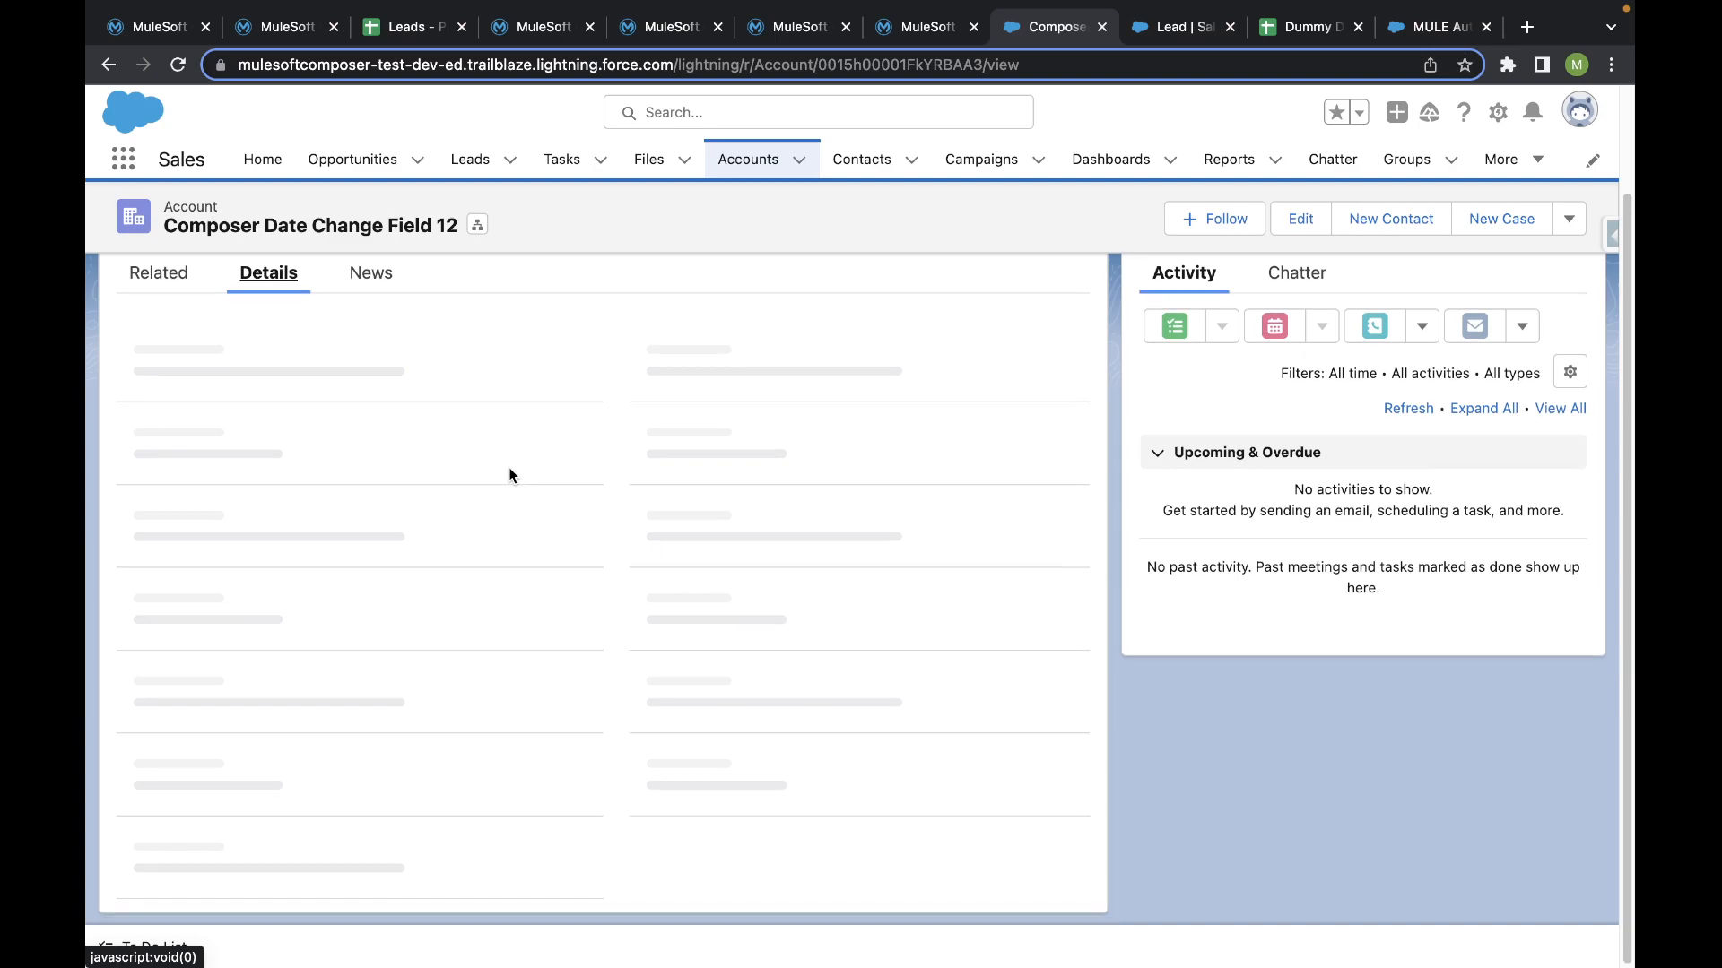
- Replace the account's Description with KOCHI DEV GROUP and save the record
scroll(511, 469, down, 5)
double_click(753, 784)
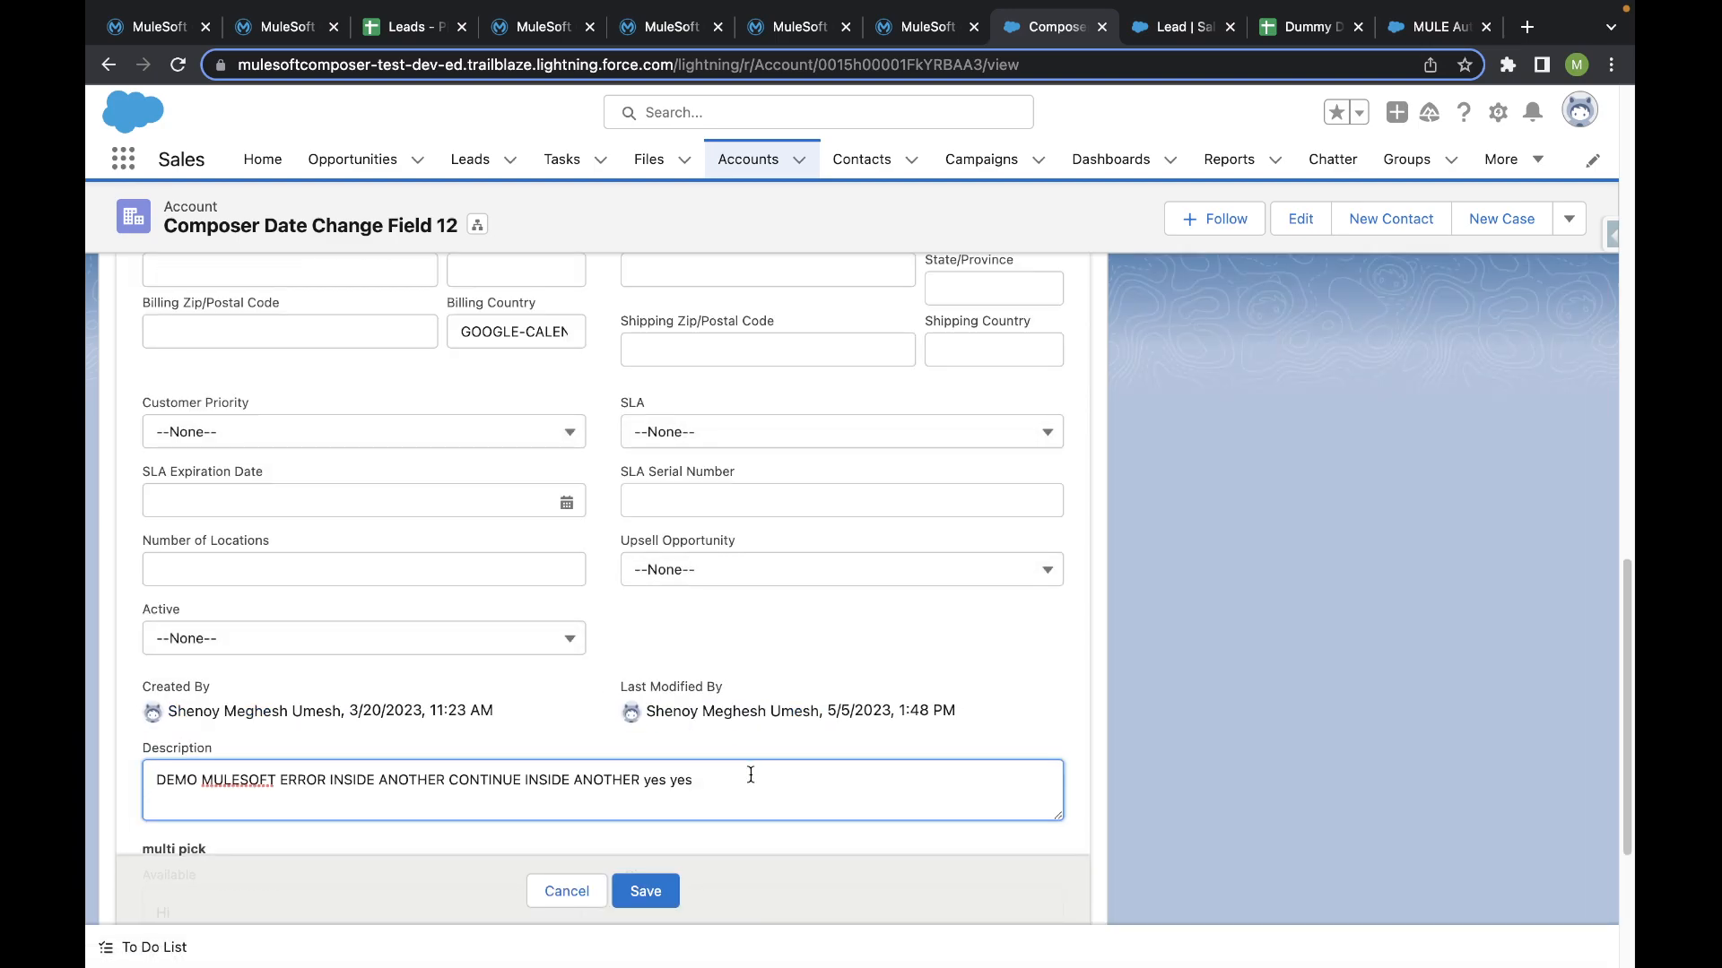
key(super+a)
text(KOCHI DEV)
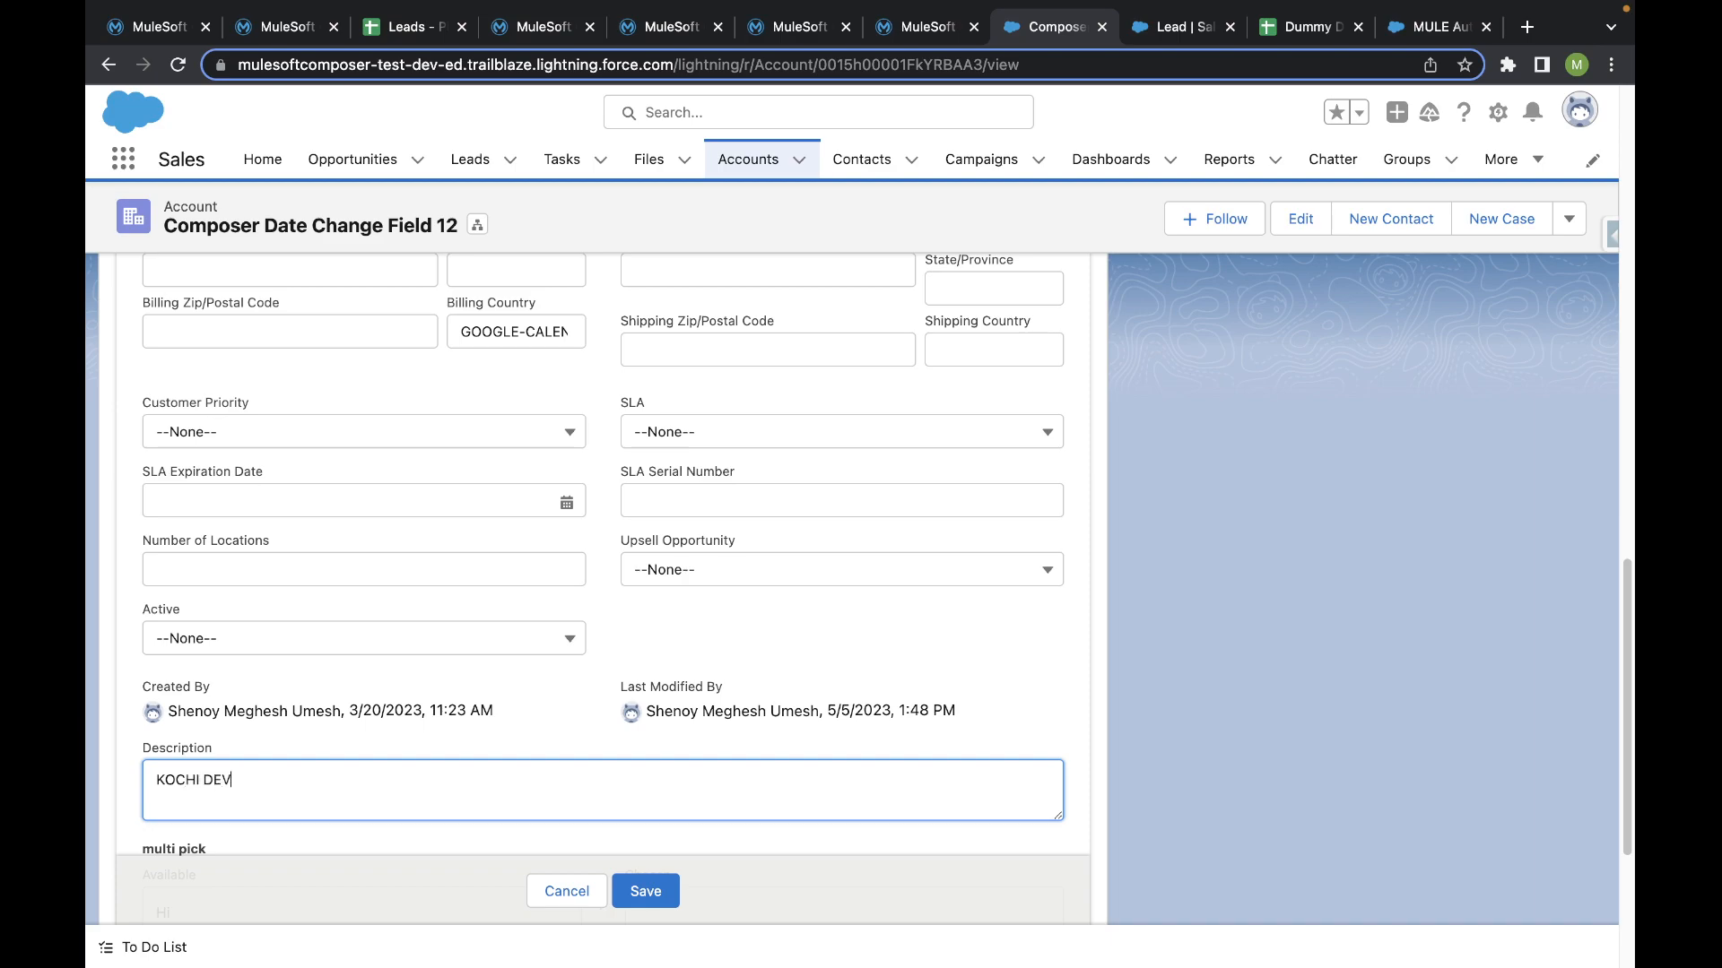
text( GROUP)
click(648, 892)
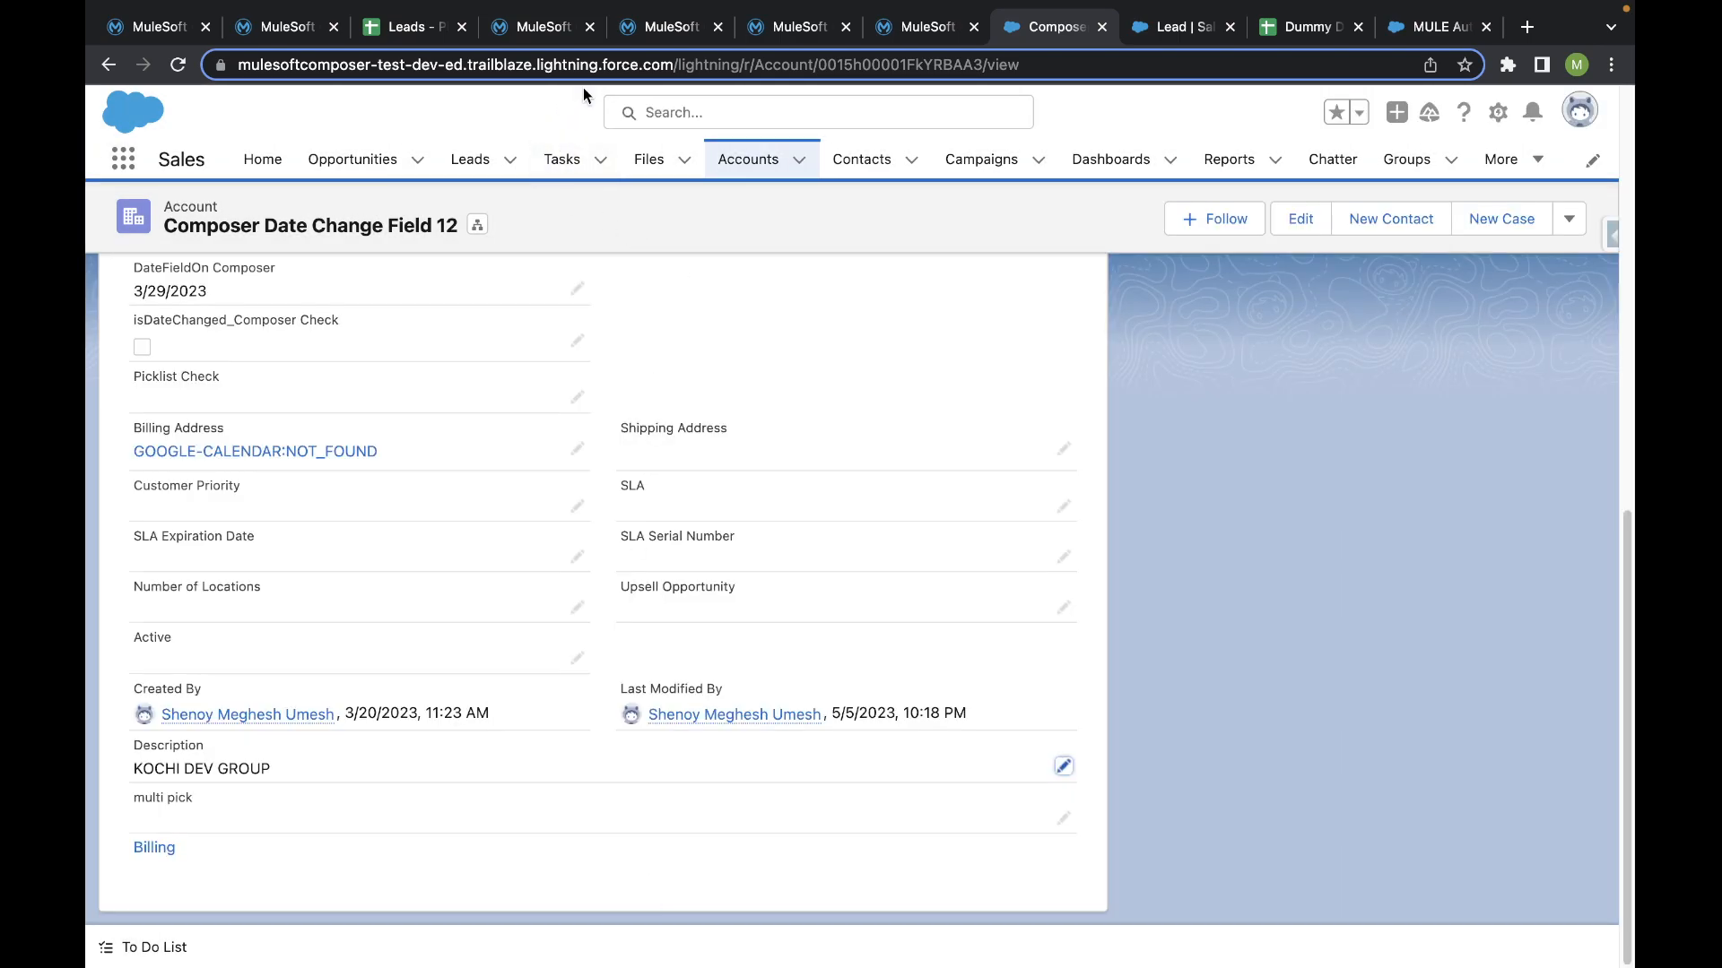
- Return to the Composer On Error Handler Continue flow and review its trigger and Watch steps during the test
click(645, 29)
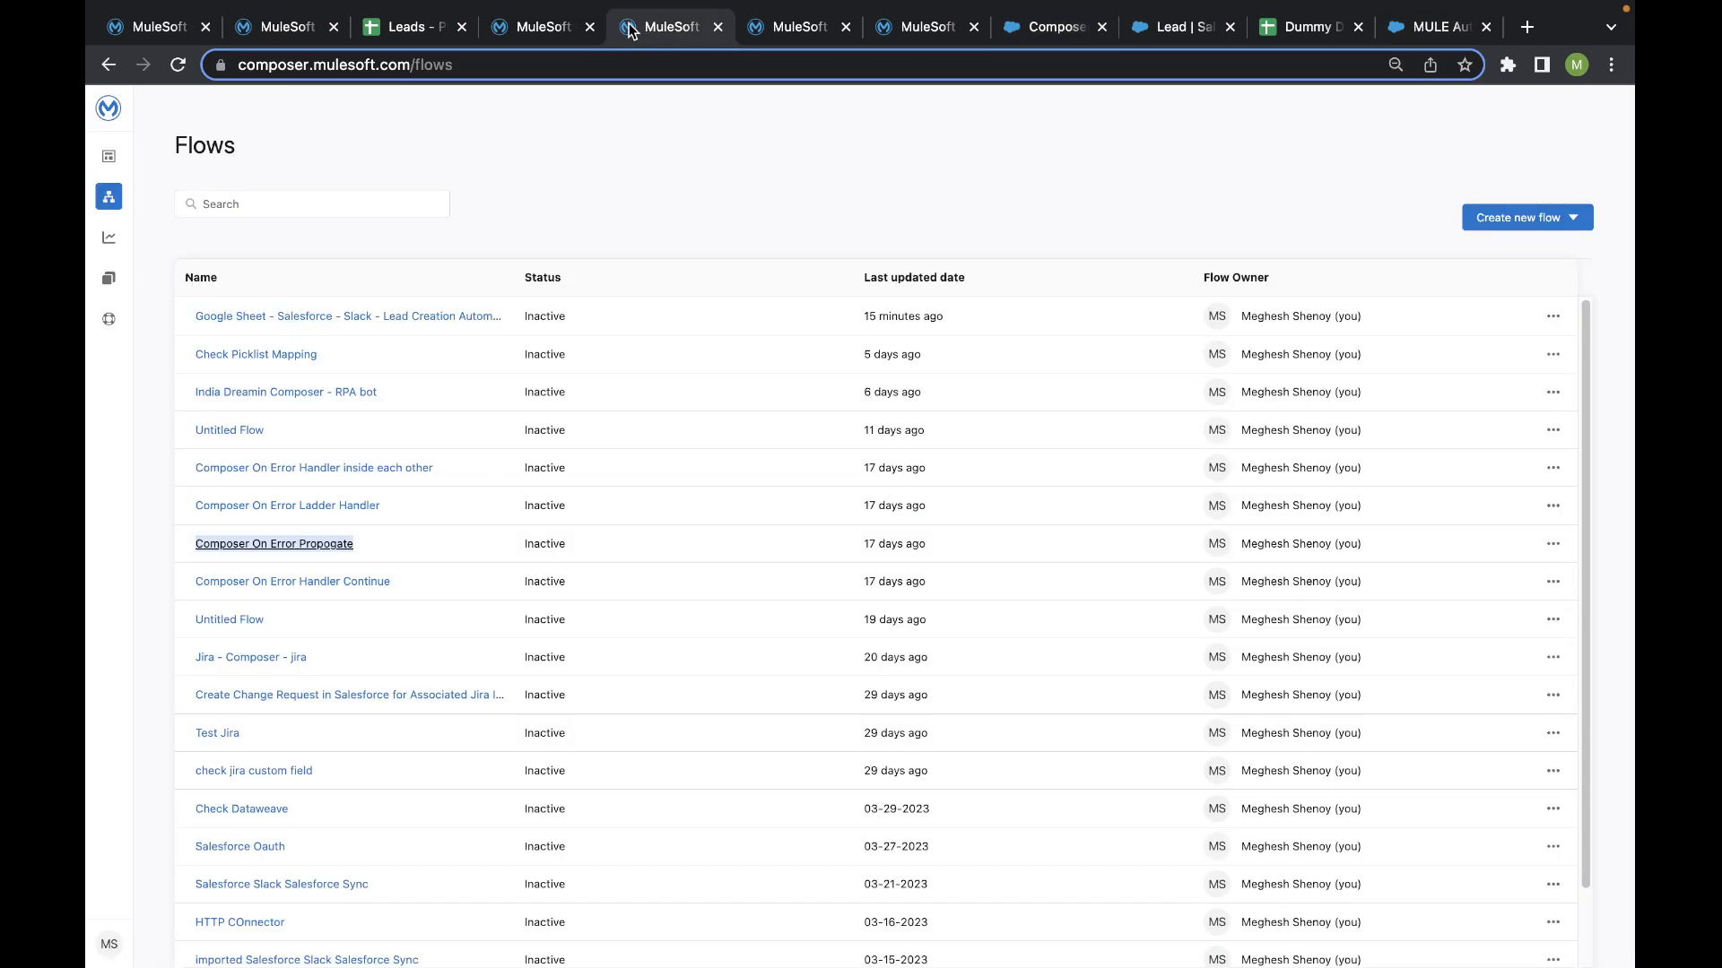
click(789, 27)
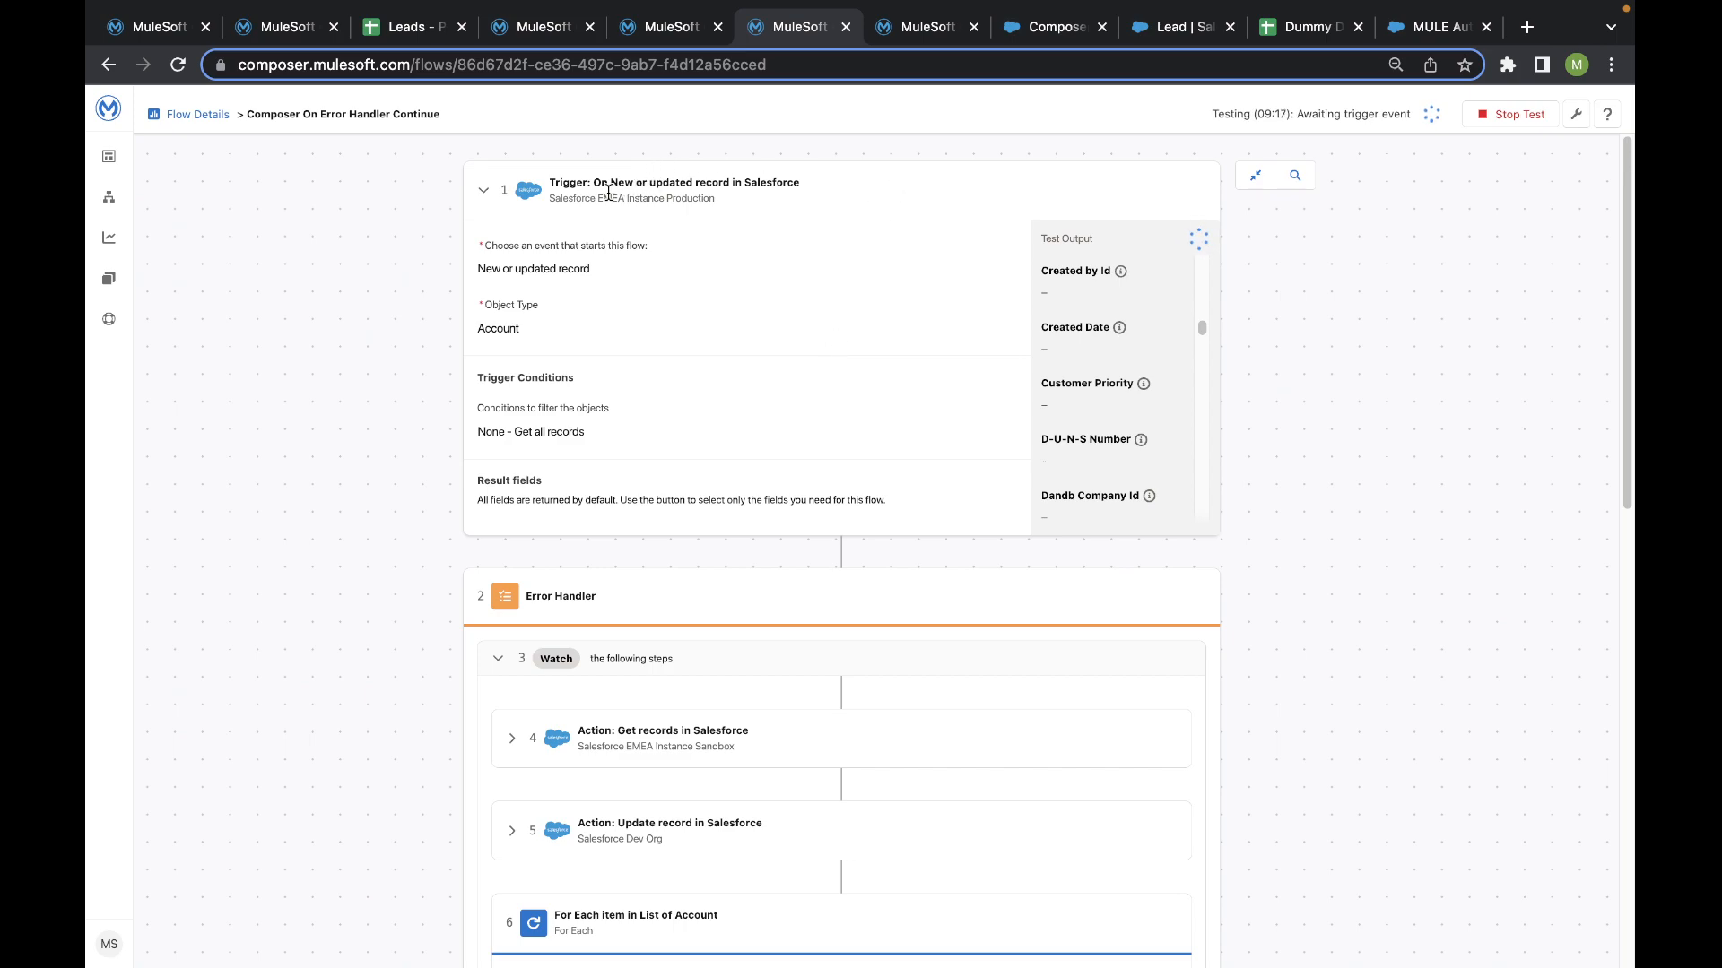
scroll(621, 467, down, 3)
scroll(622, 465, up, 1)
scroll(622, 463, down, 3)
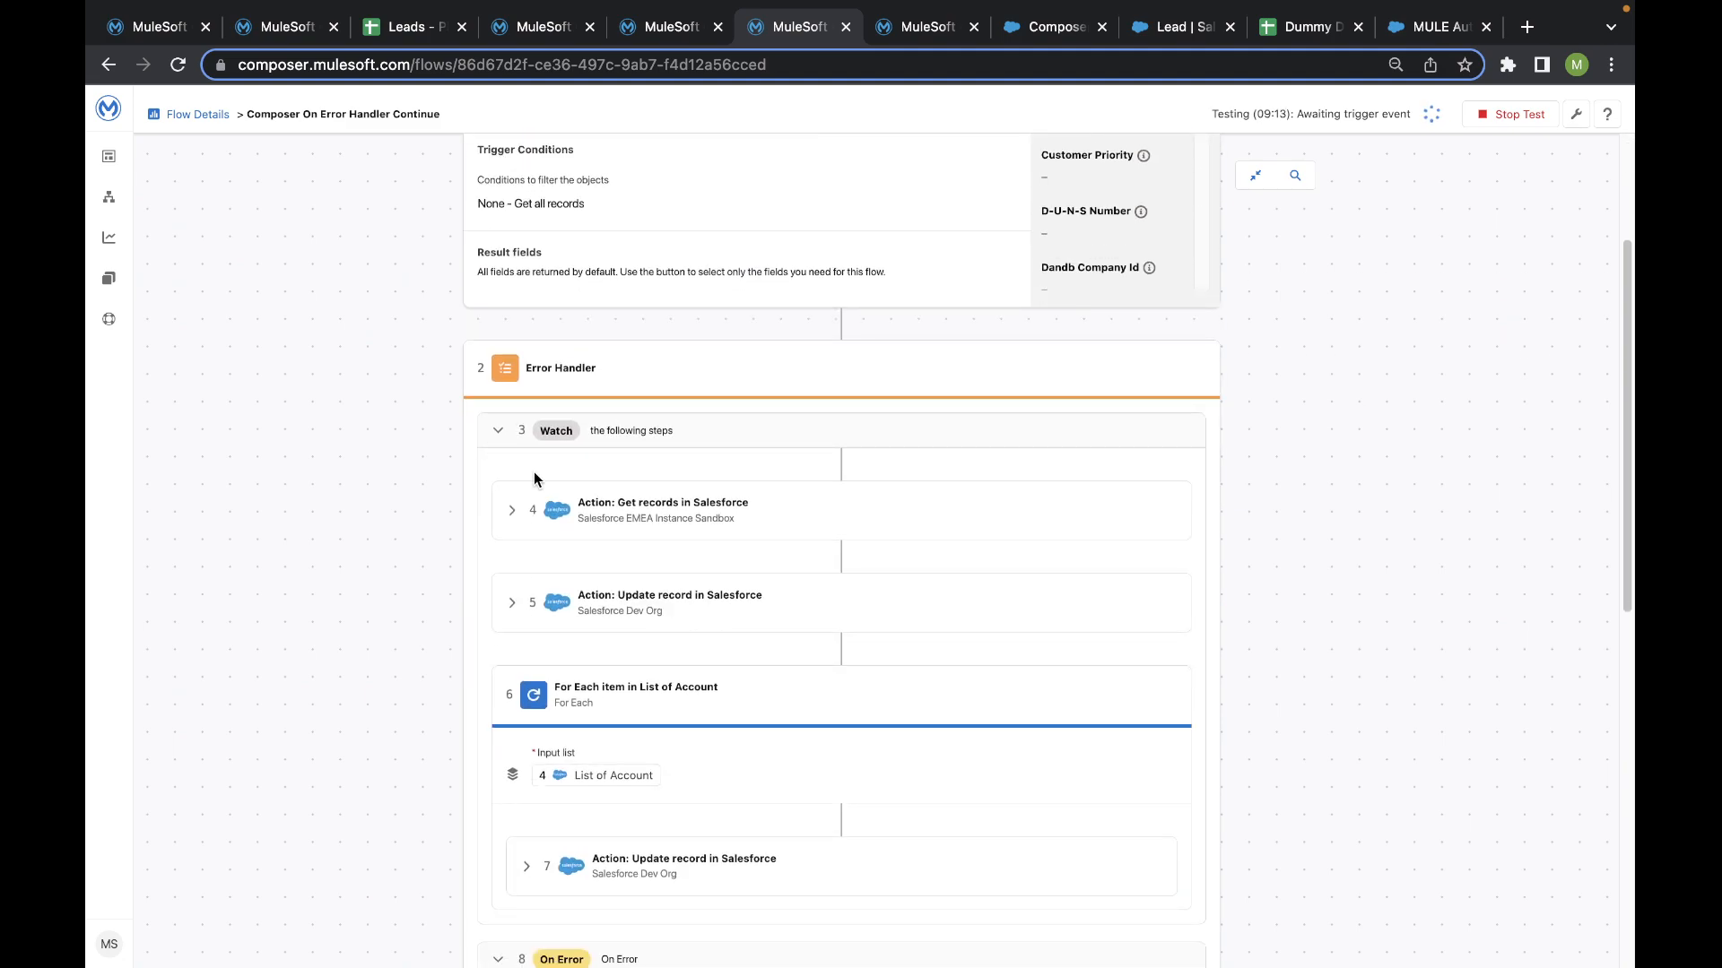
scroll(465, 434, up, 3)
scroll(448, 430, down, 5)
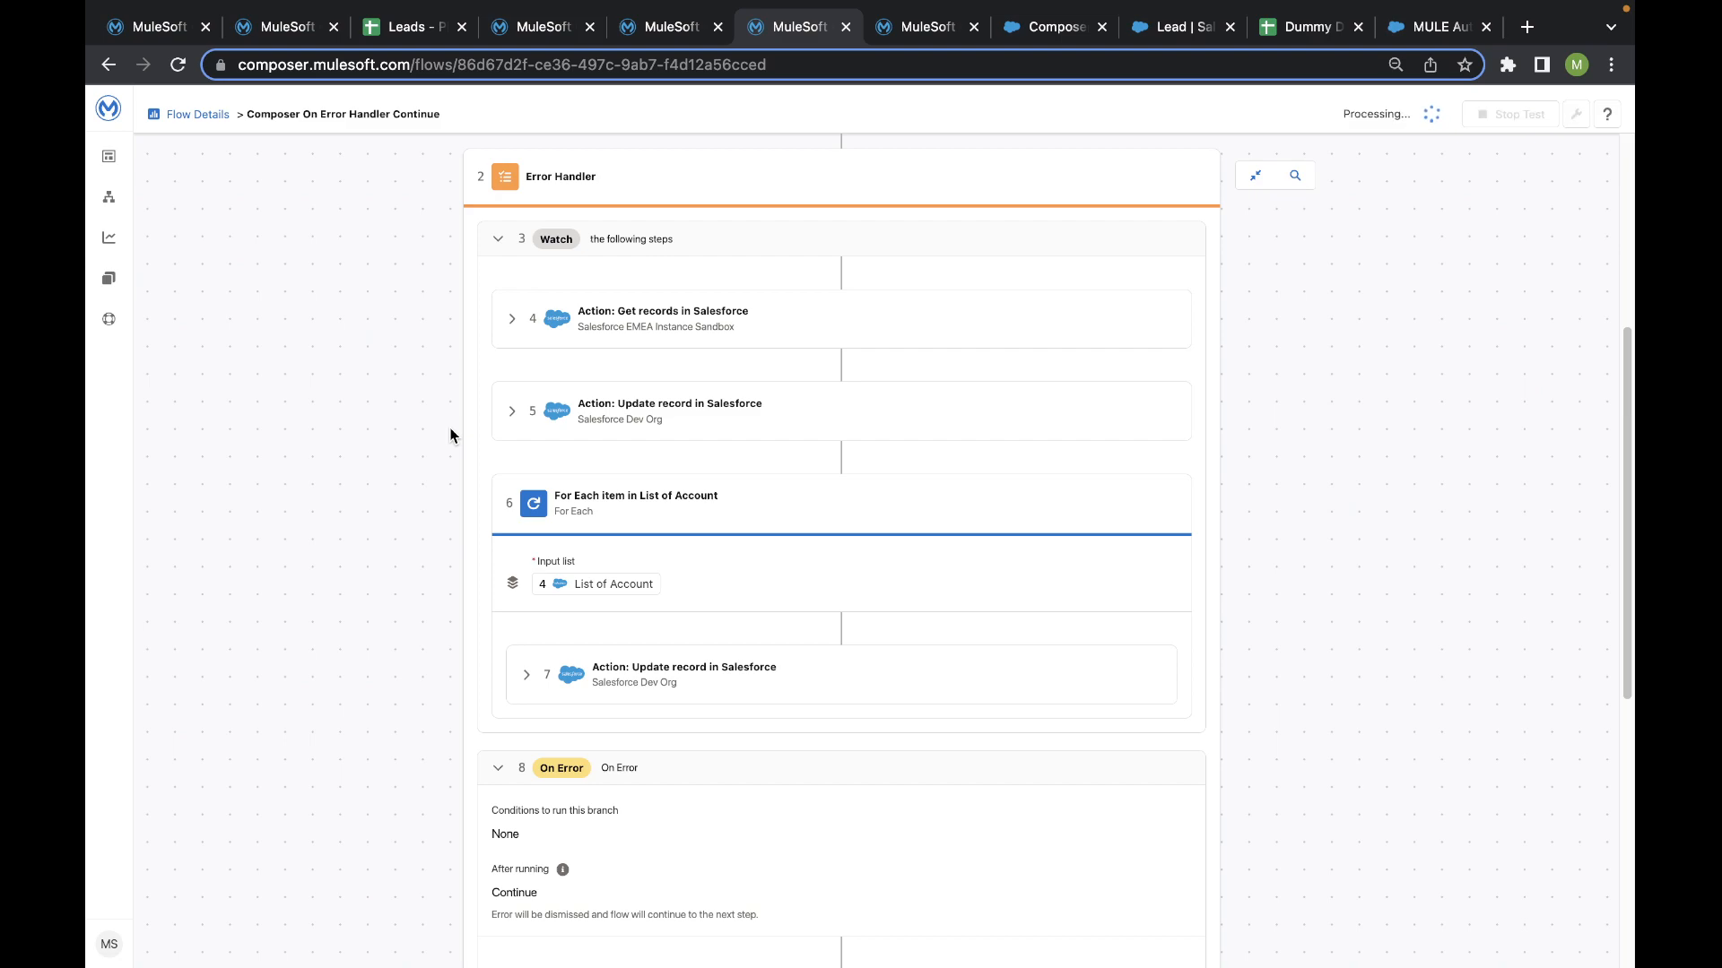
- Examine the test output fields of the New or updated record trigger
scroll(451, 435, down, 6)
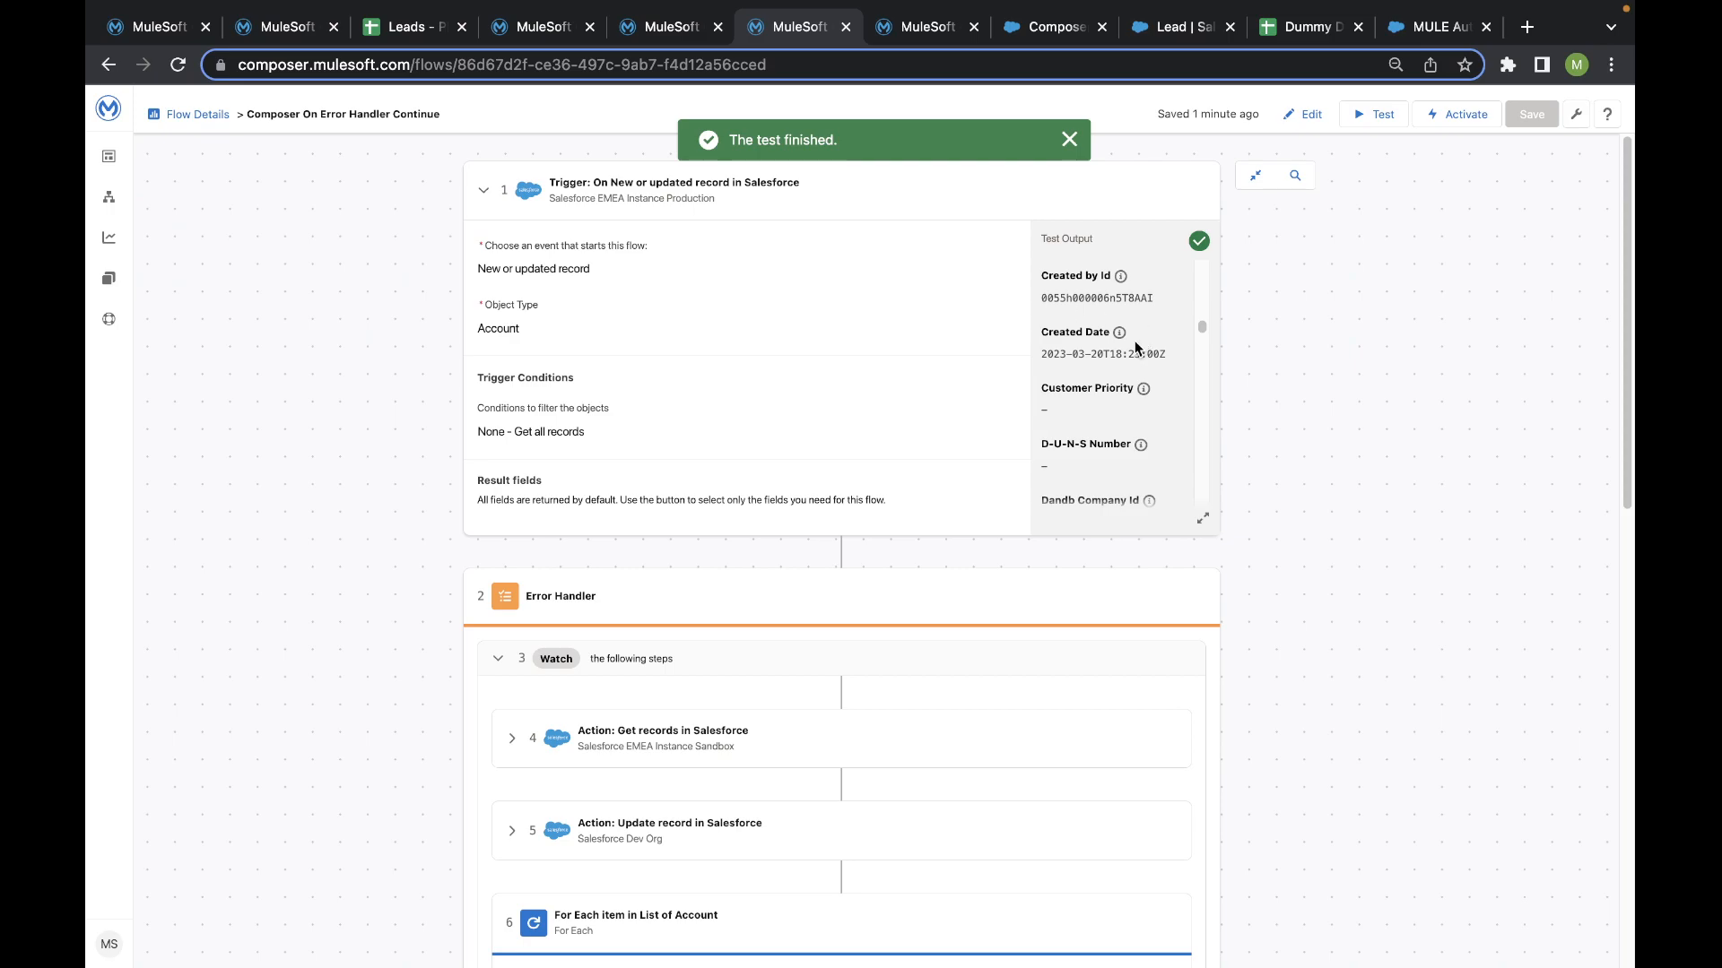
scroll(1109, 350, down, 1)
scroll(1109, 350, down, 10)
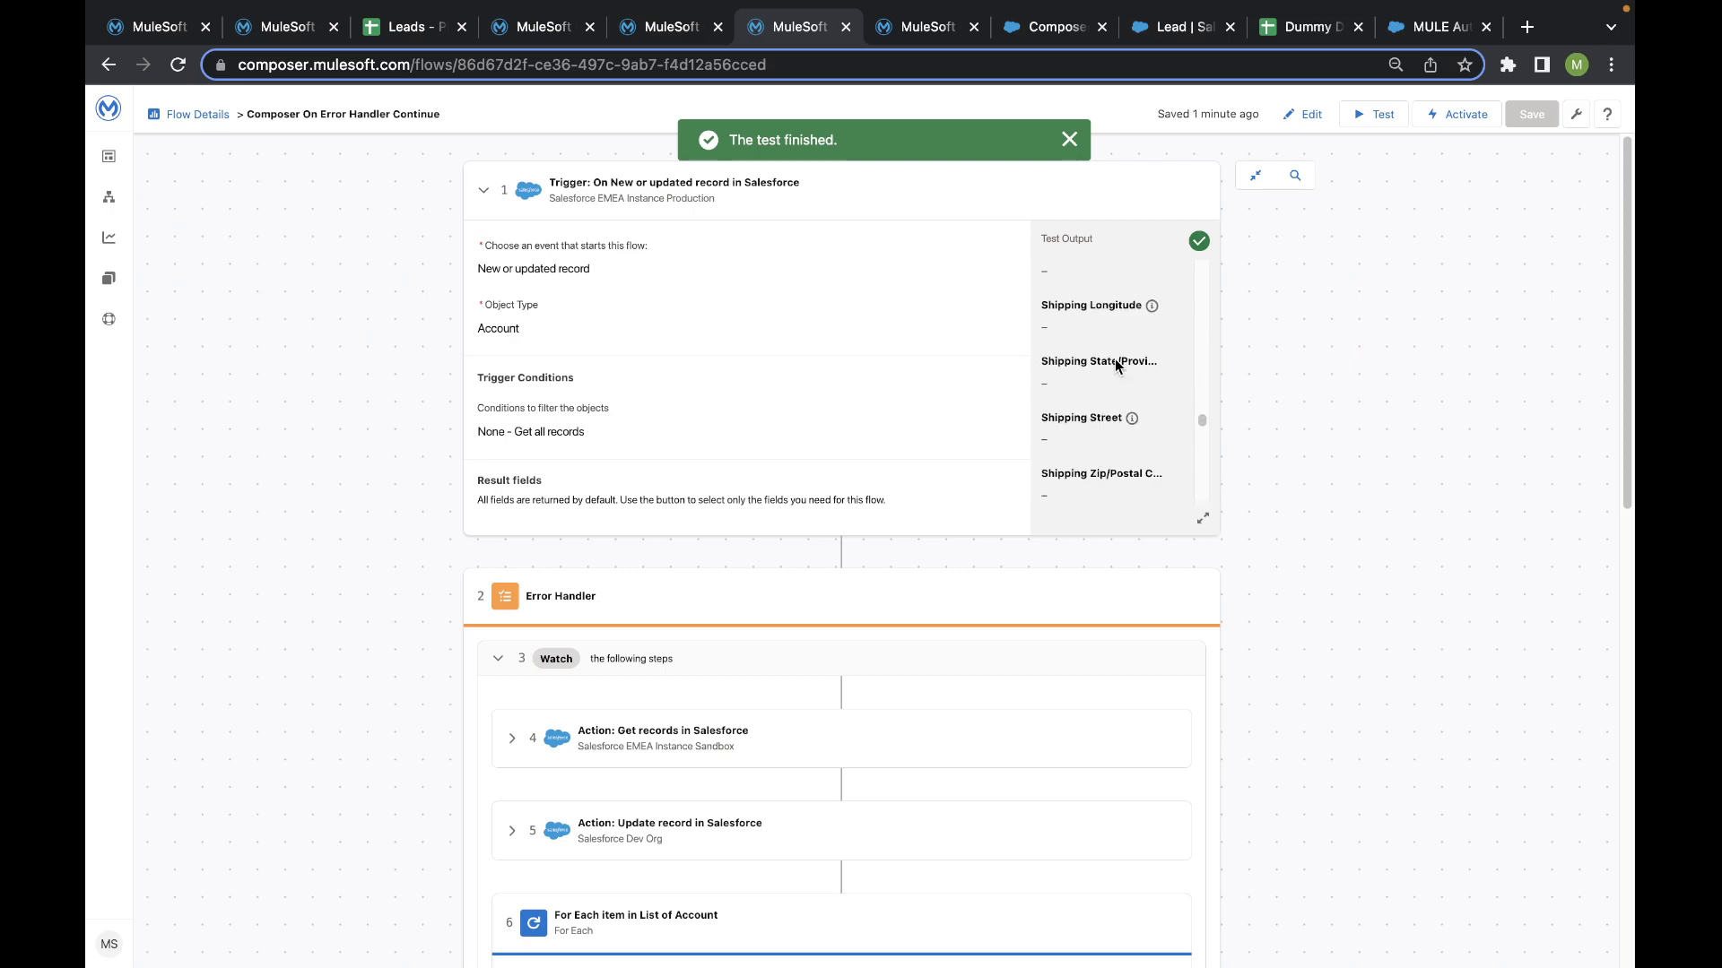
scroll(1114, 359, down, 8)
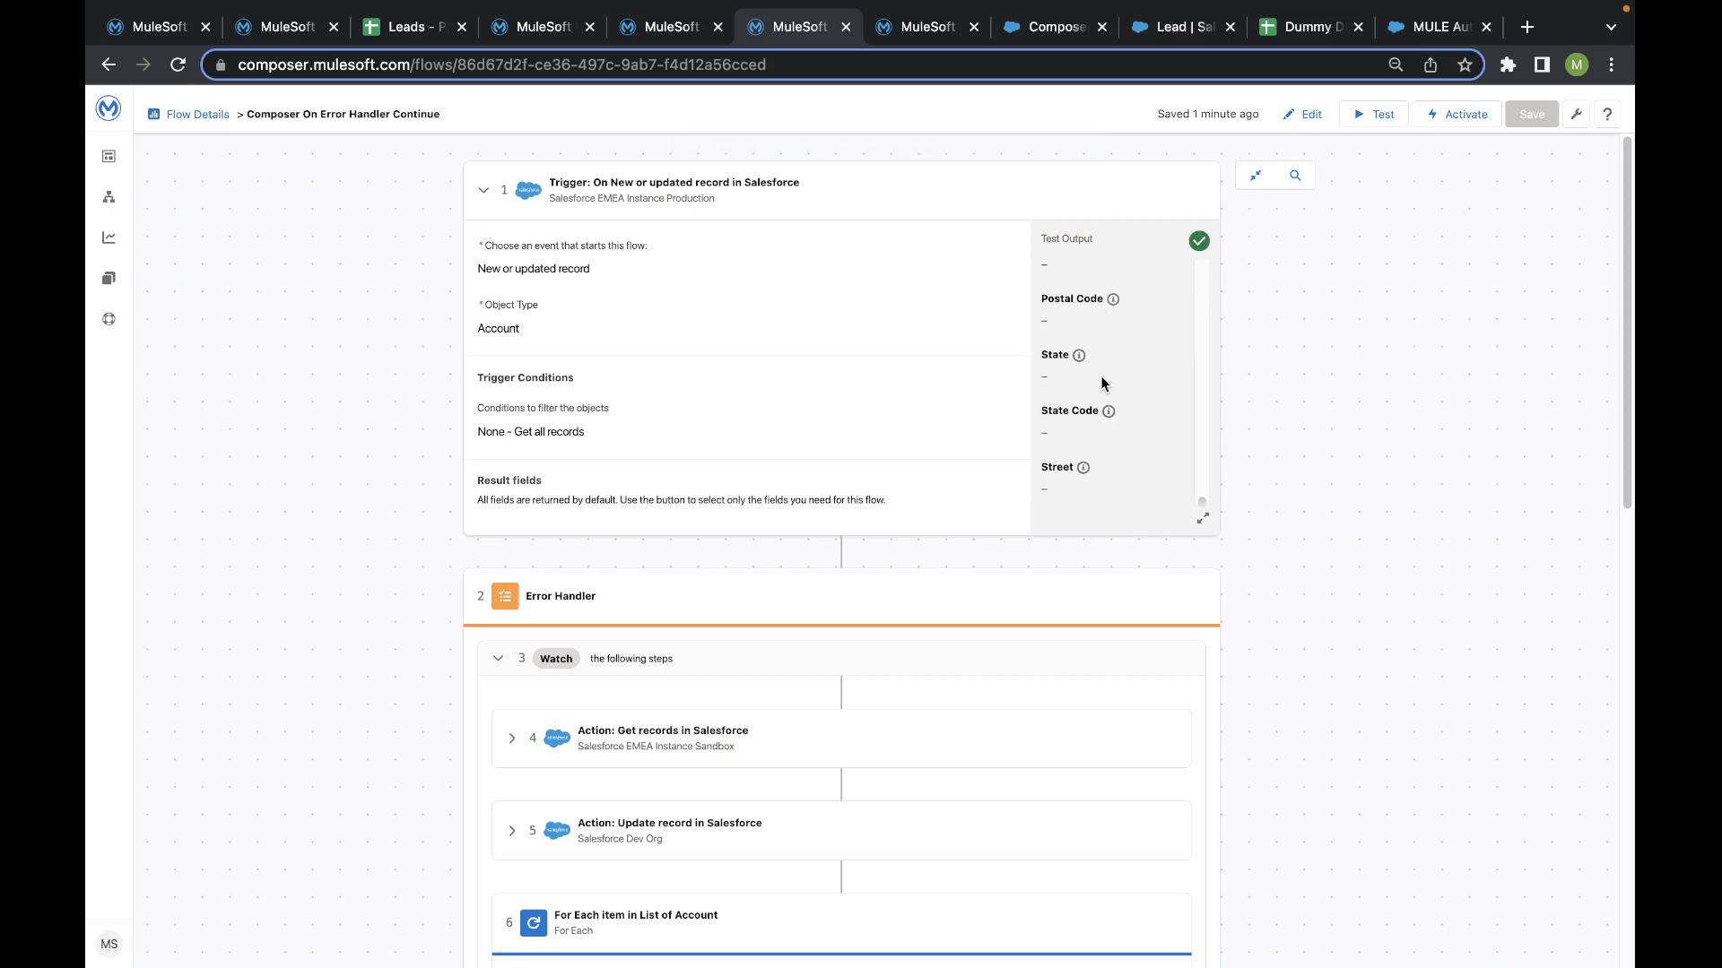
- Expand the first Update record action in the Watch block and examine its test output
scroll(1103, 386, up, 5)
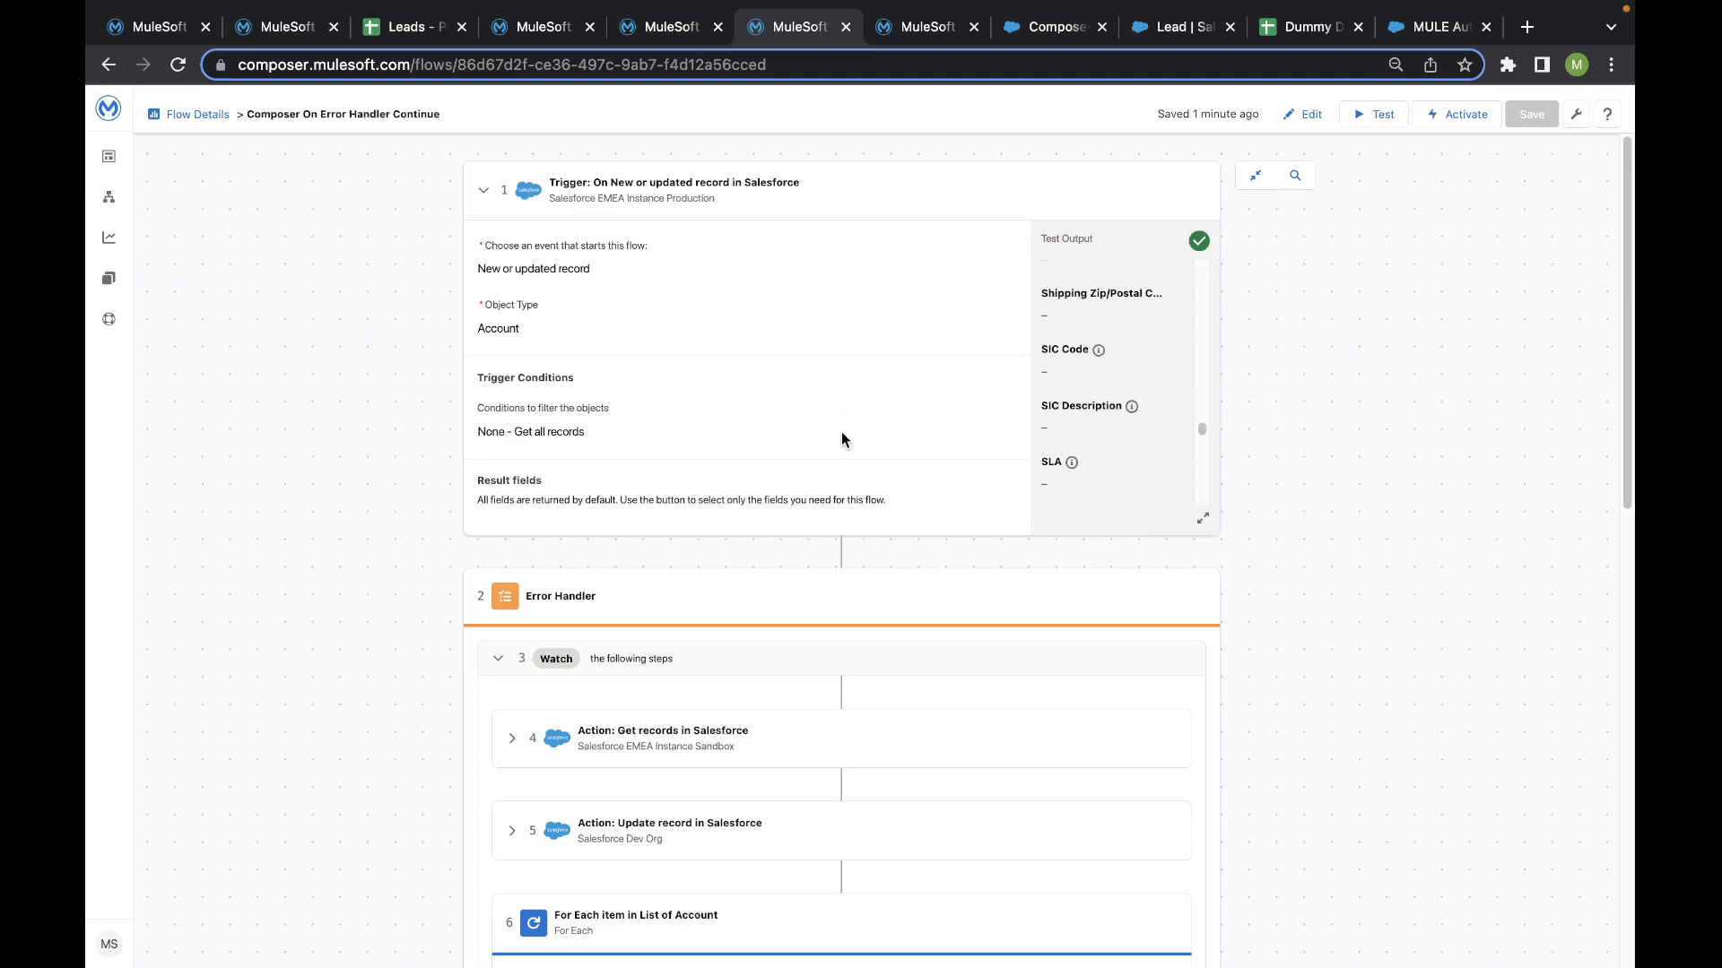
scroll(842, 438, down, 15)
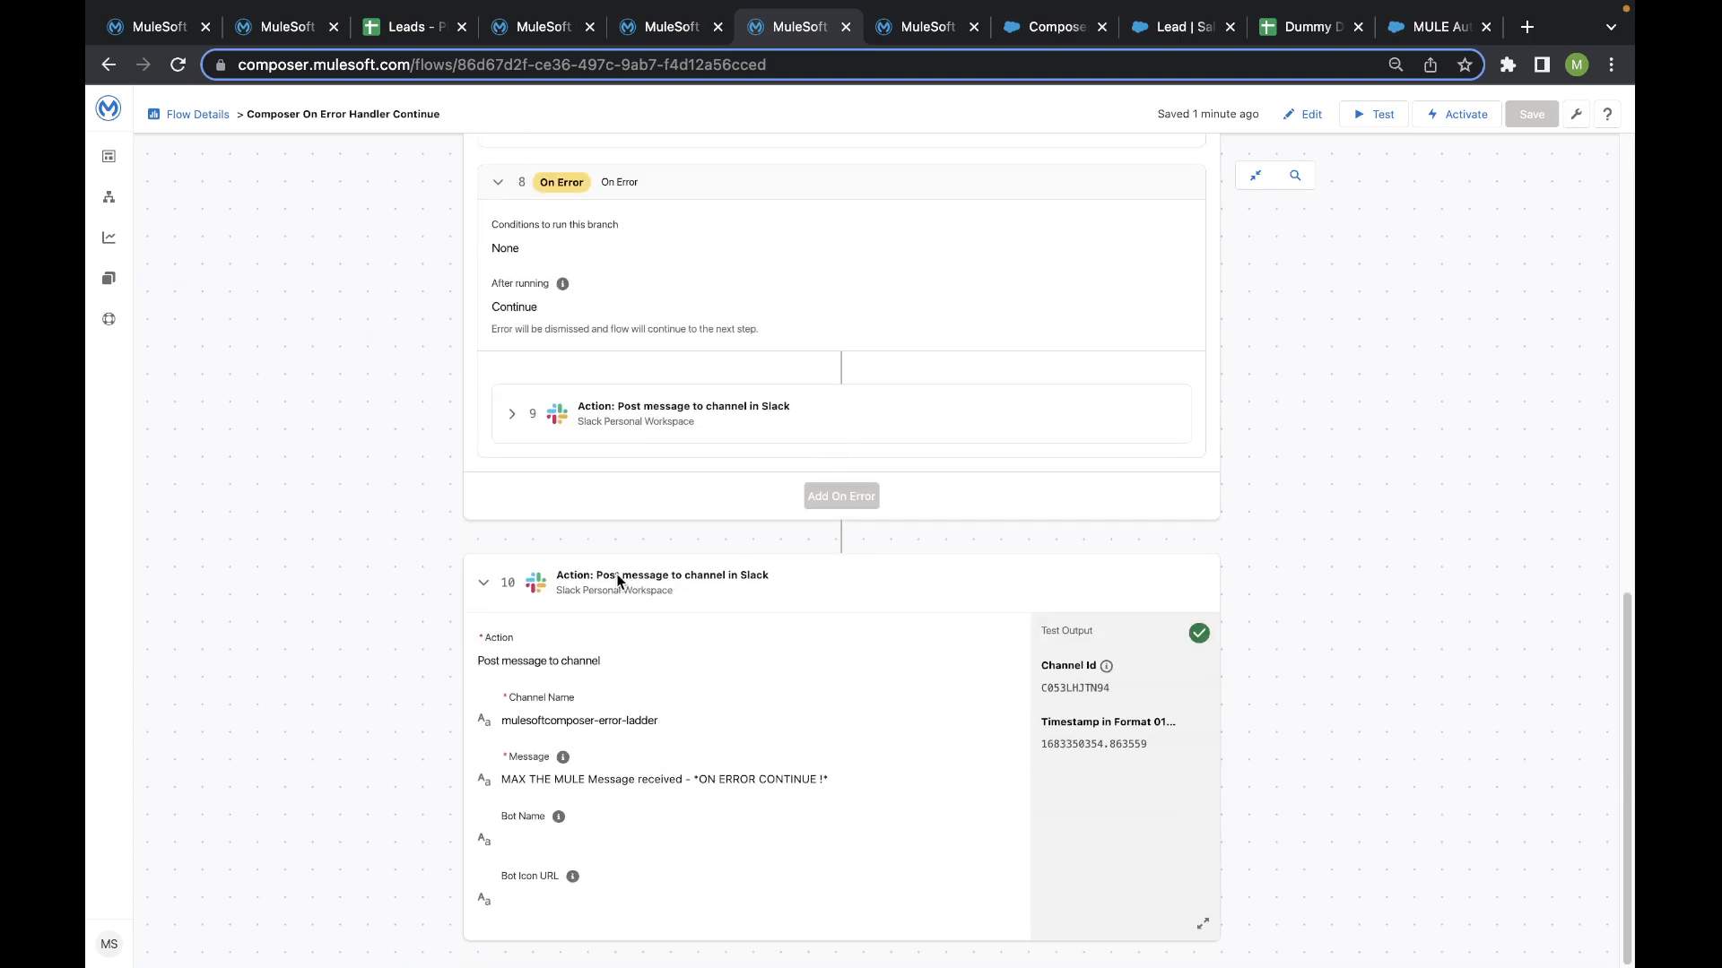
scroll(617, 581, up, 8)
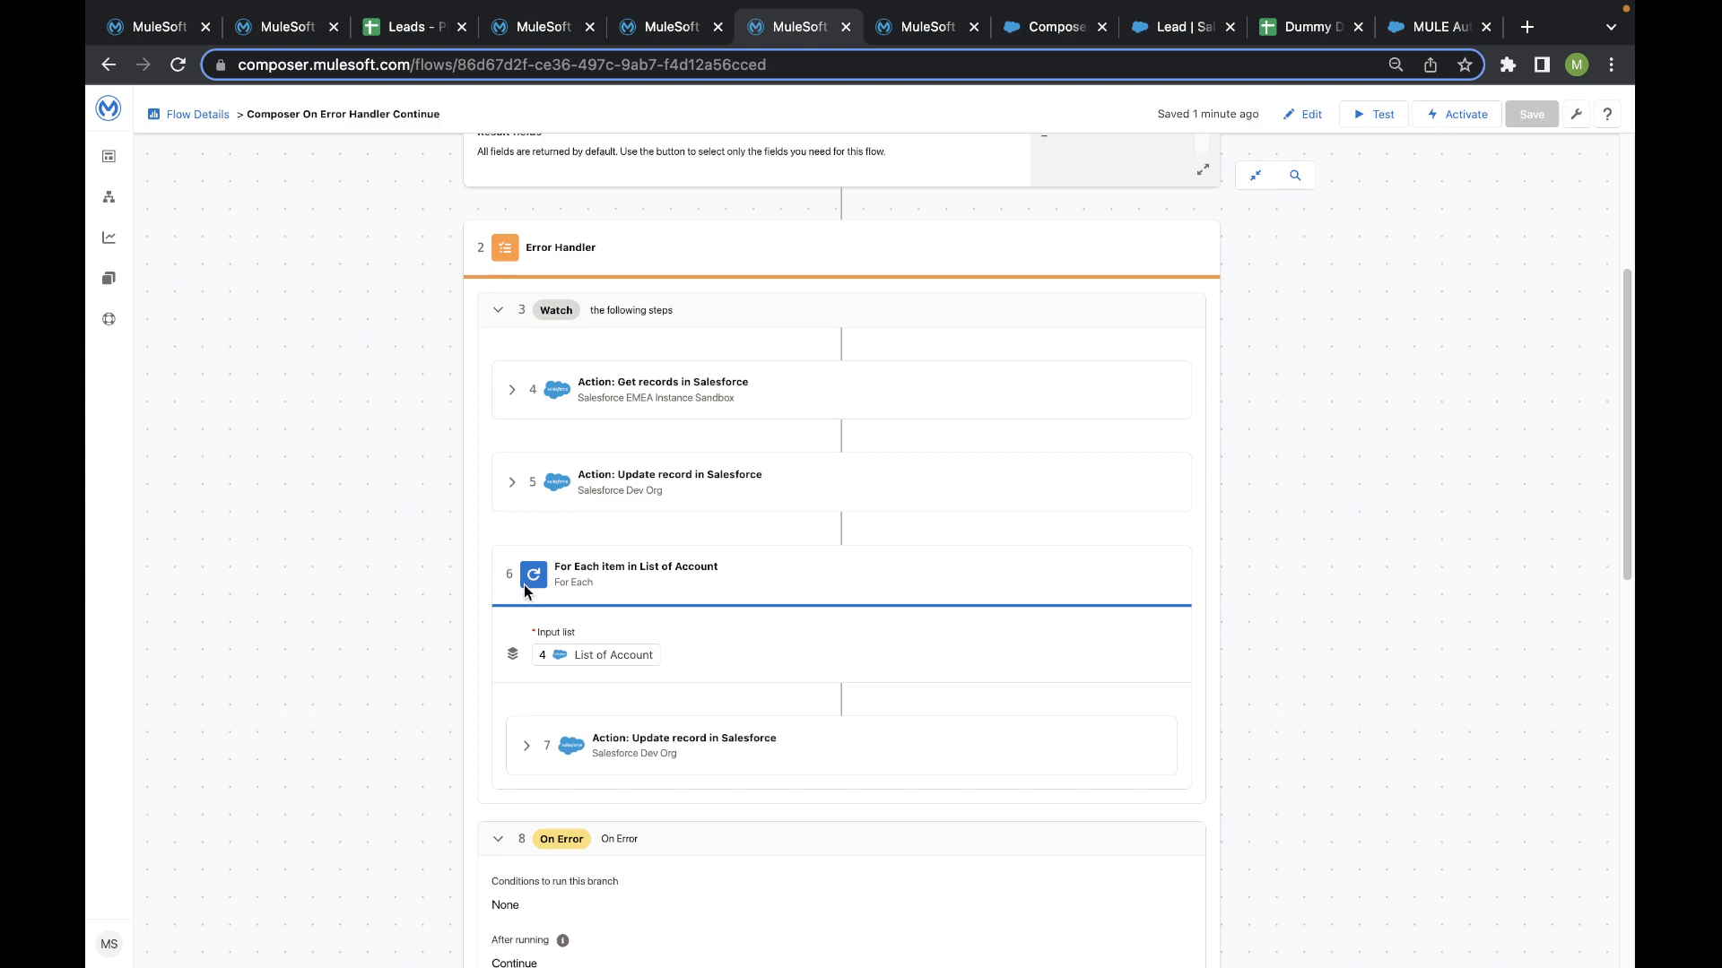
click(511, 482)
scroll(888, 511, down, 2)
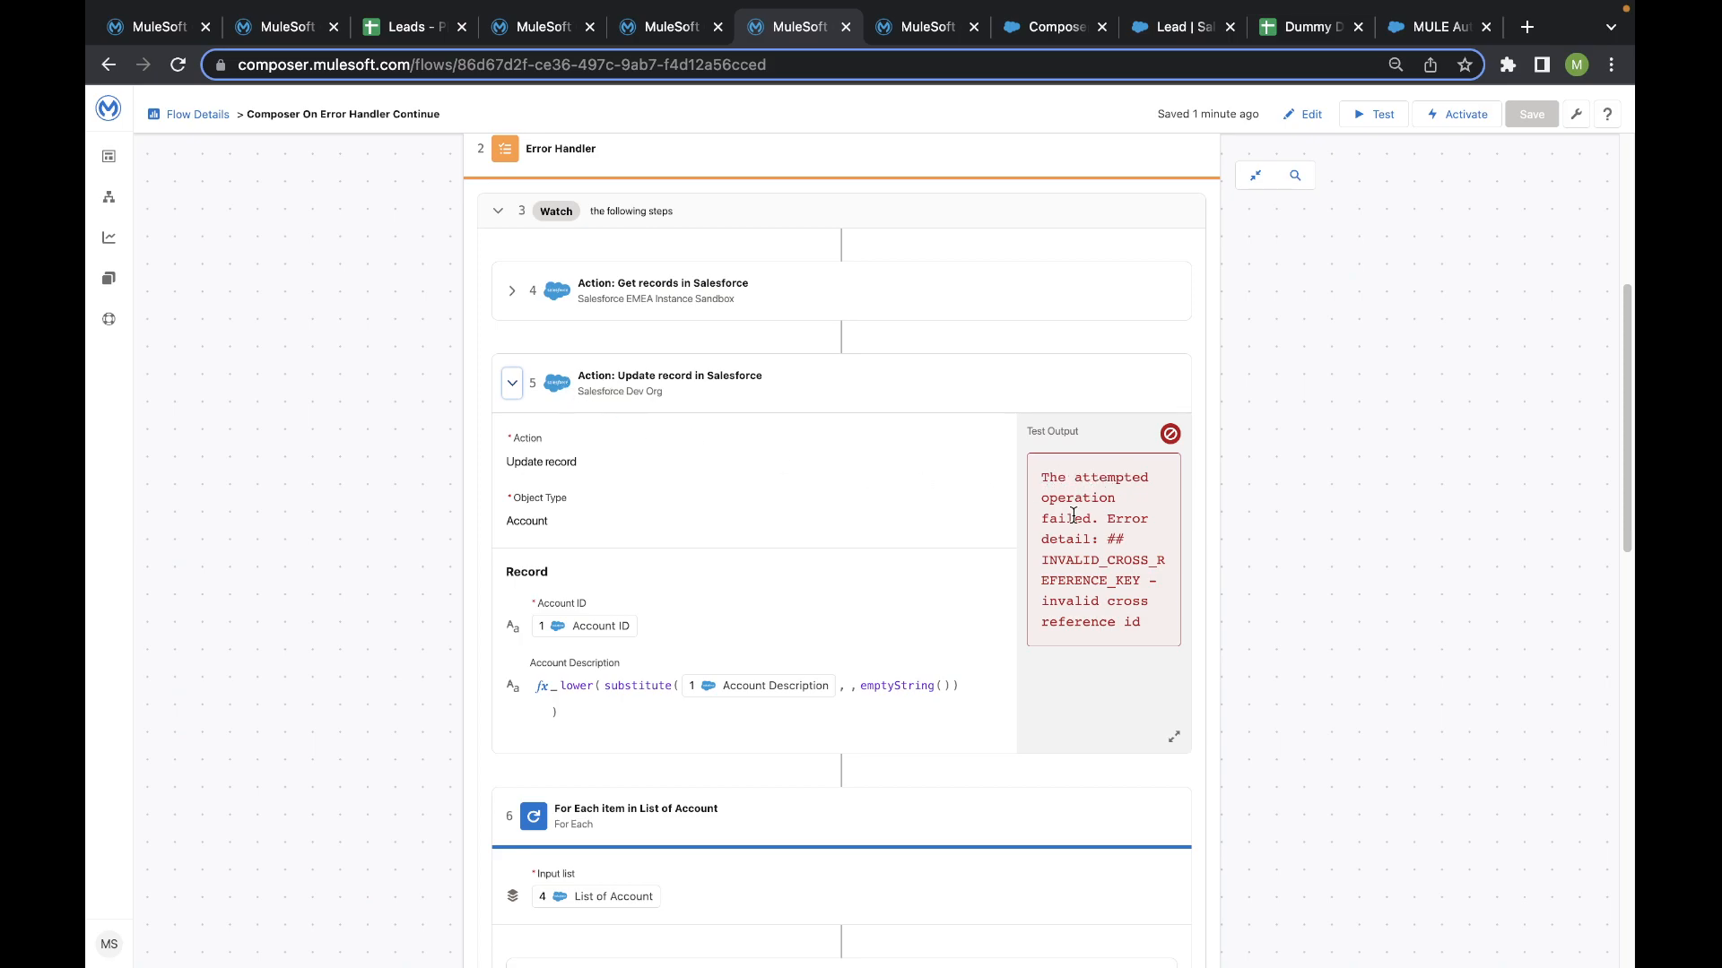
scroll(1086, 551, down, 3)
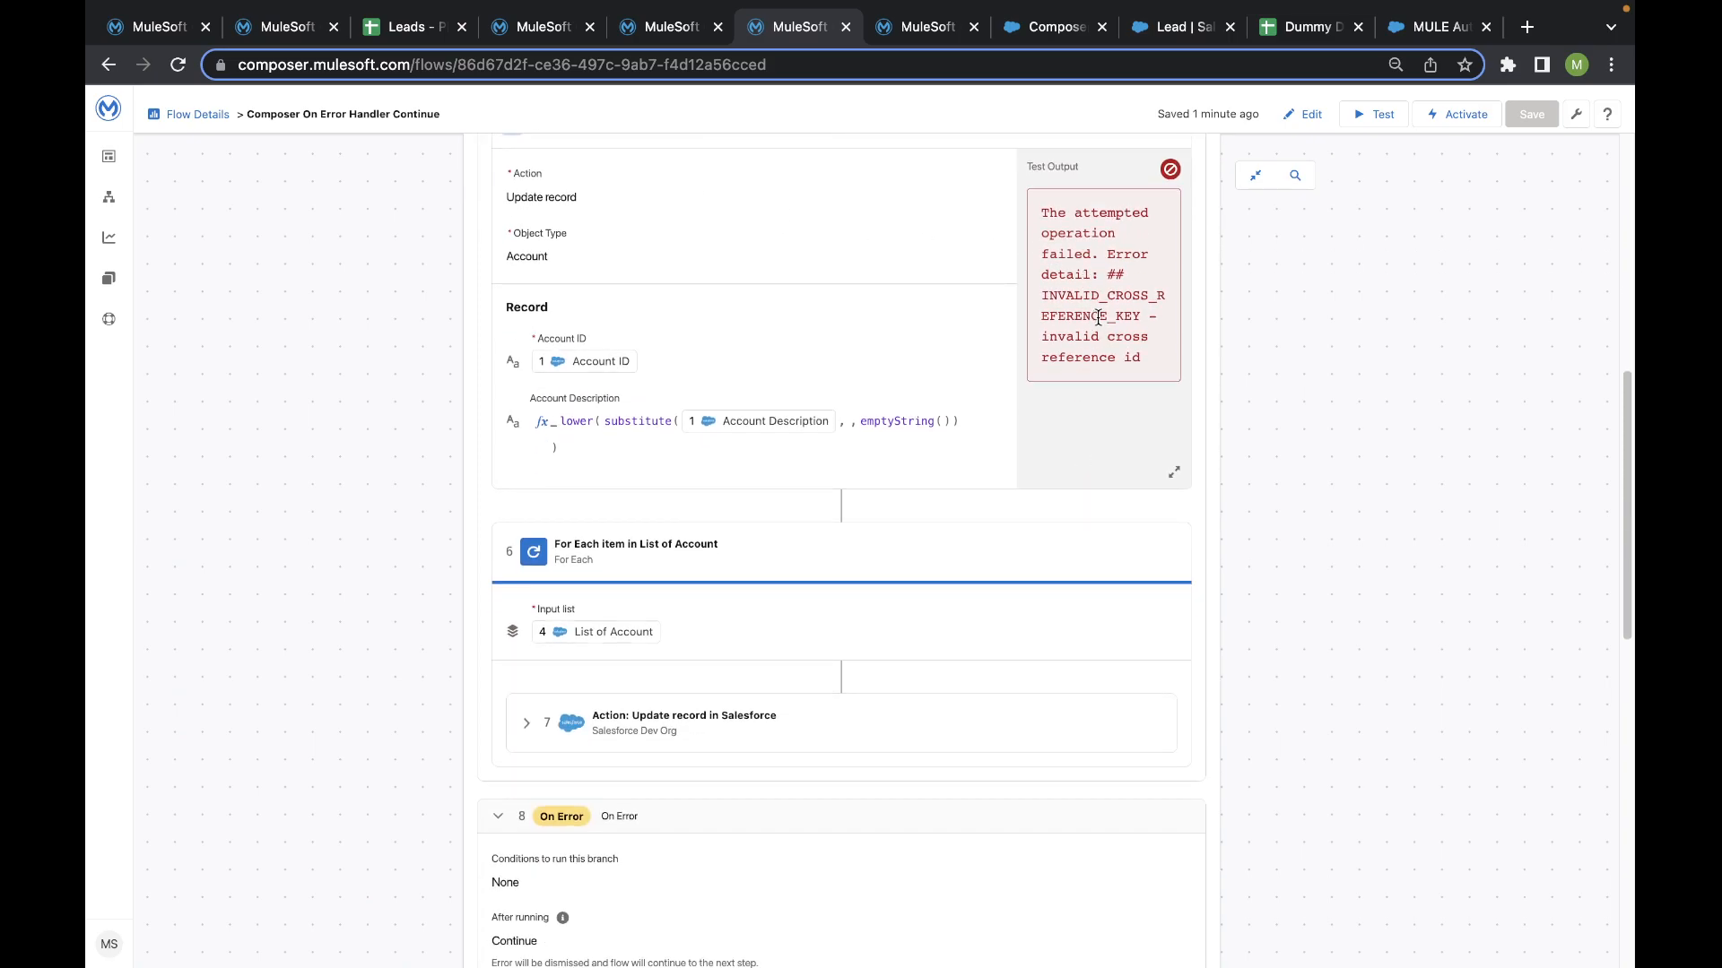
scroll(634, 495, down, 5)
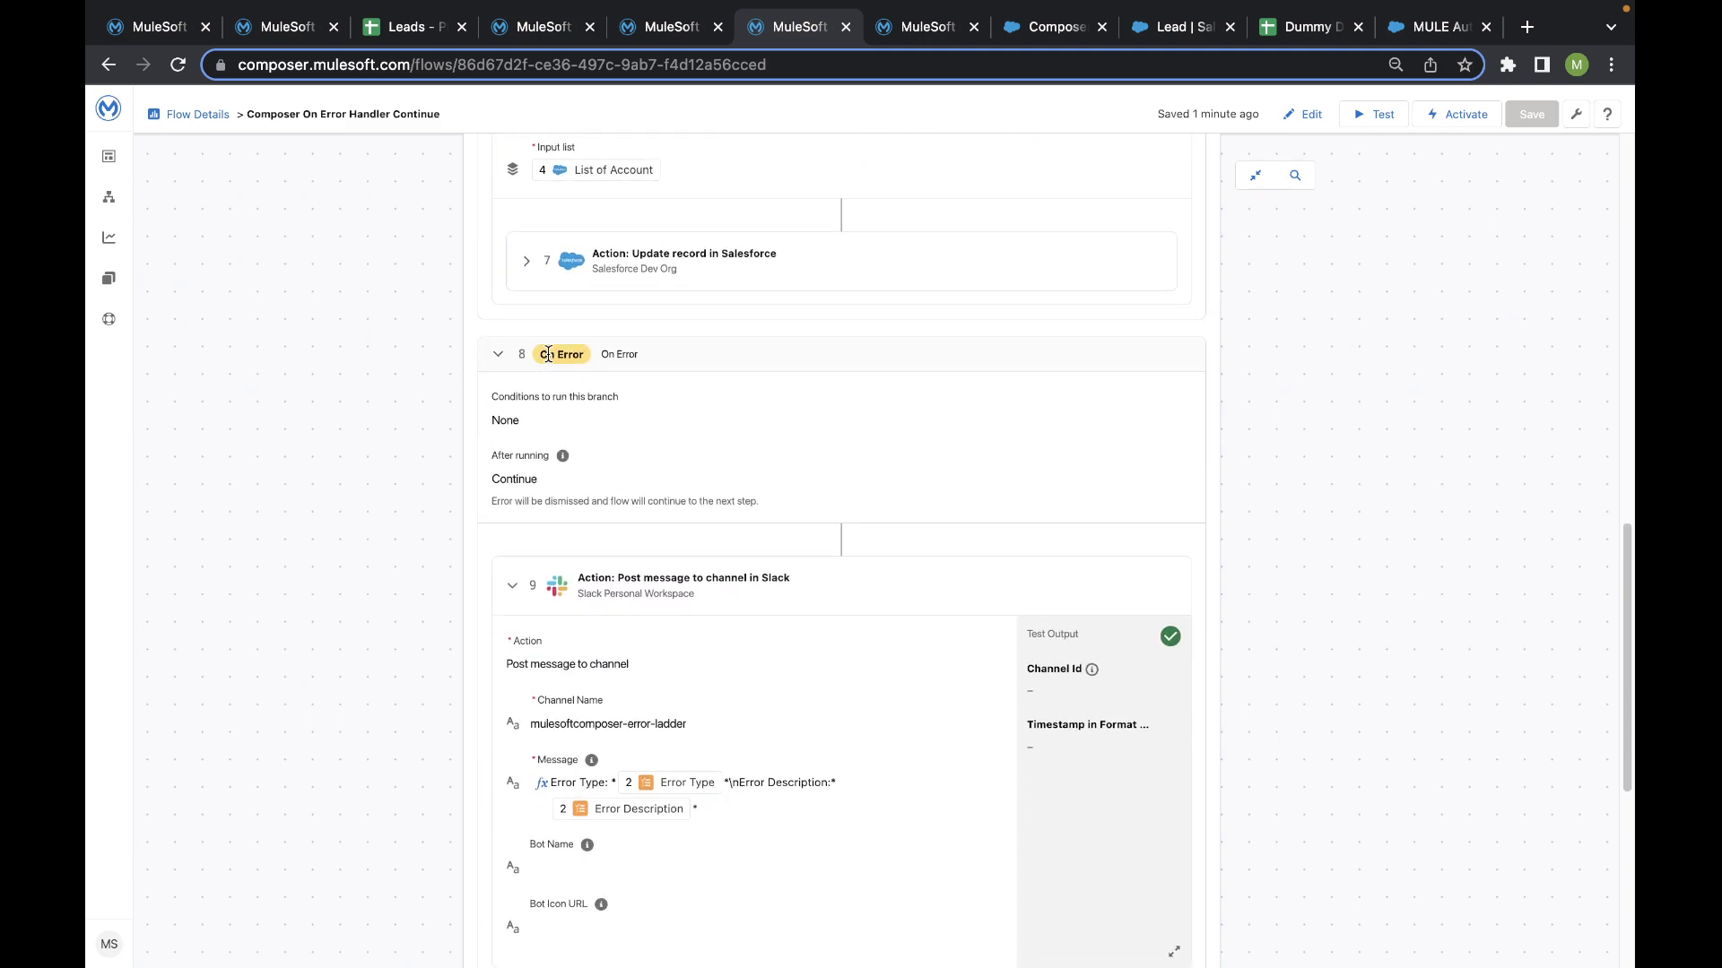
- Expand the Update record action inside the For Each loop and compare its test output with the preceding update action's
click(526, 260)
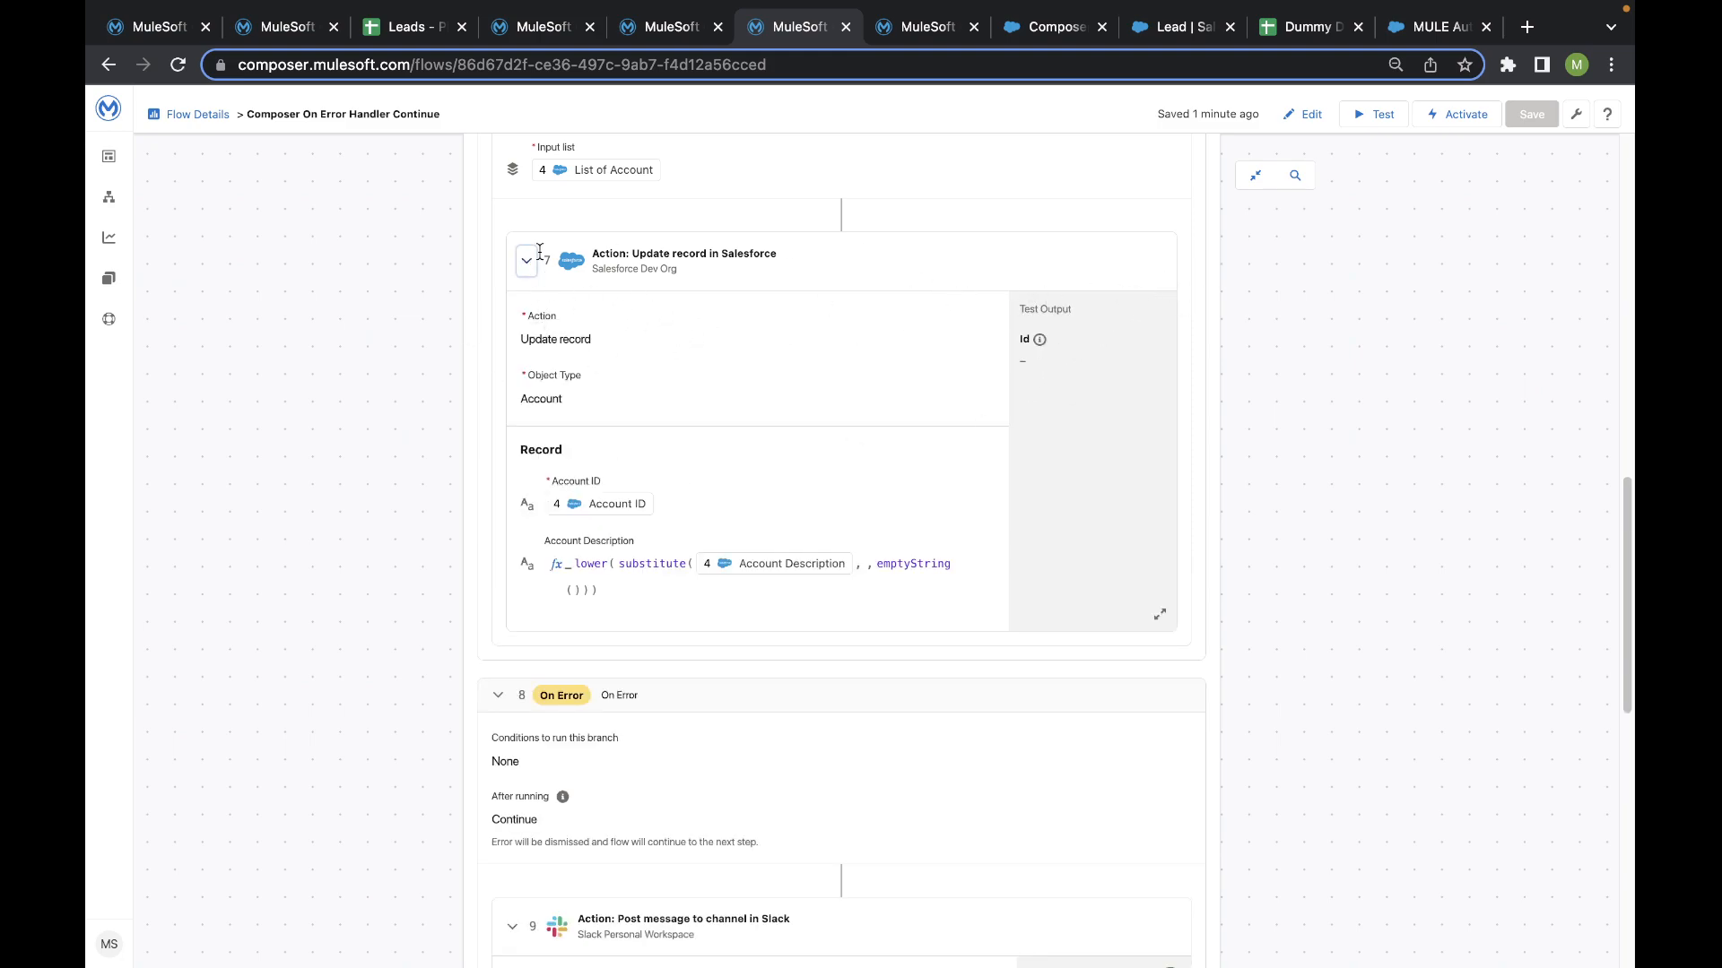
scroll(626, 308, up, 3)
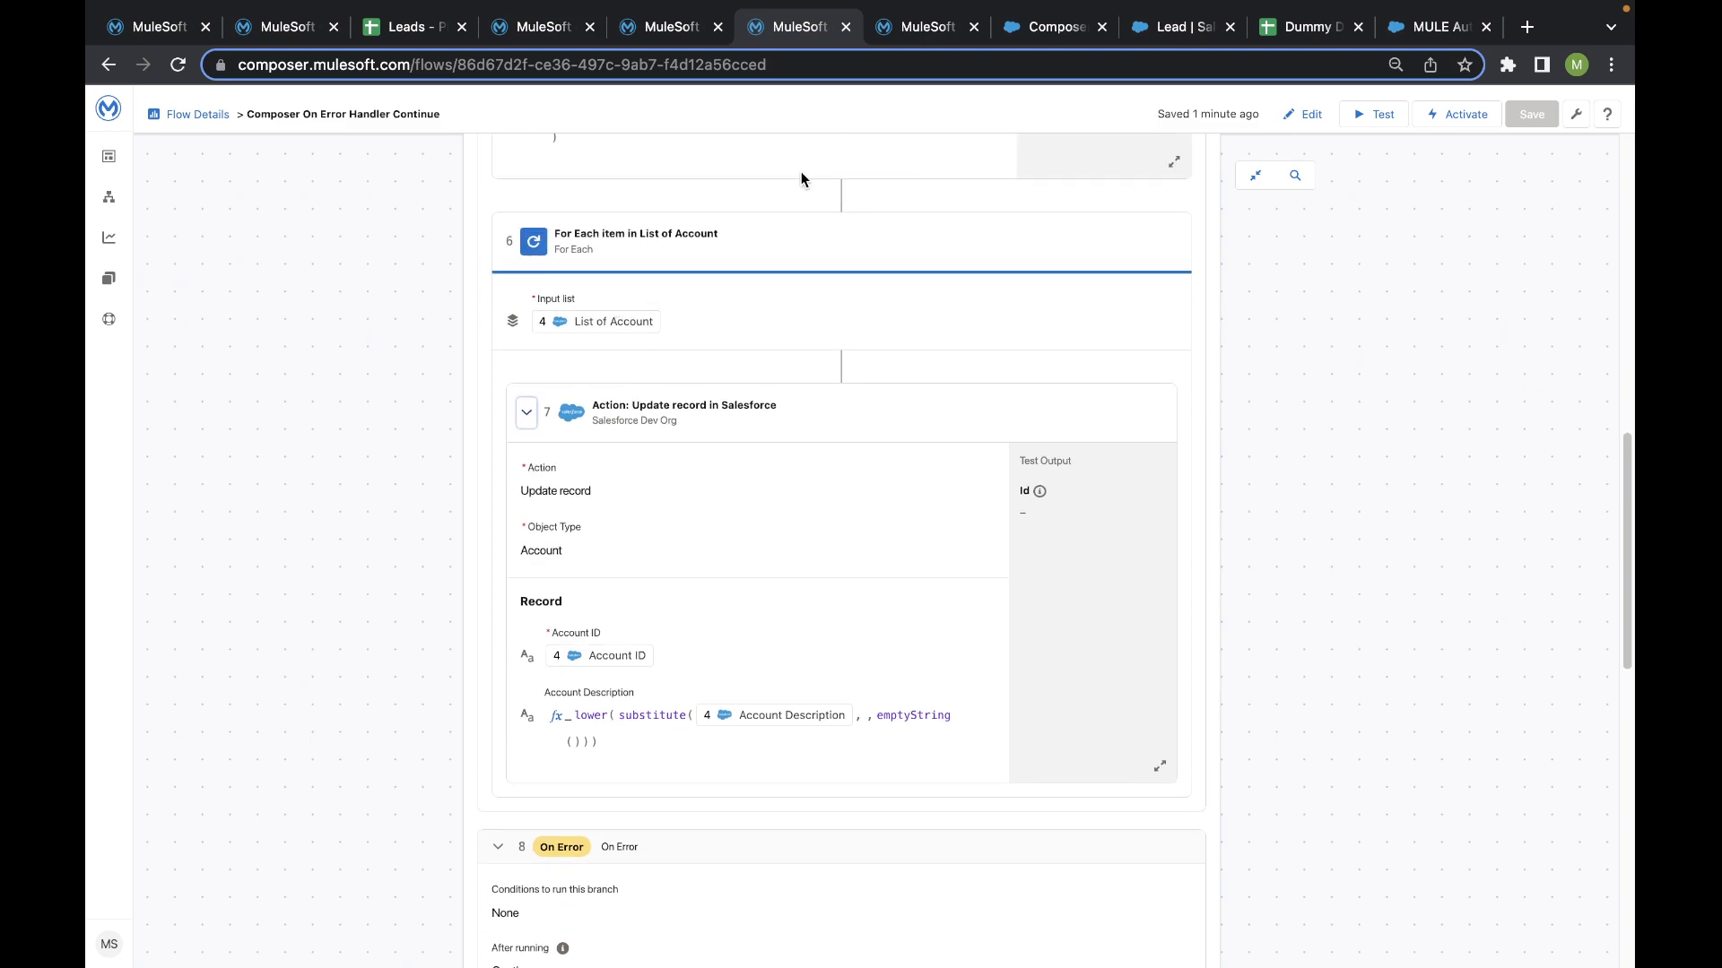
scroll(655, 652, up, 10)
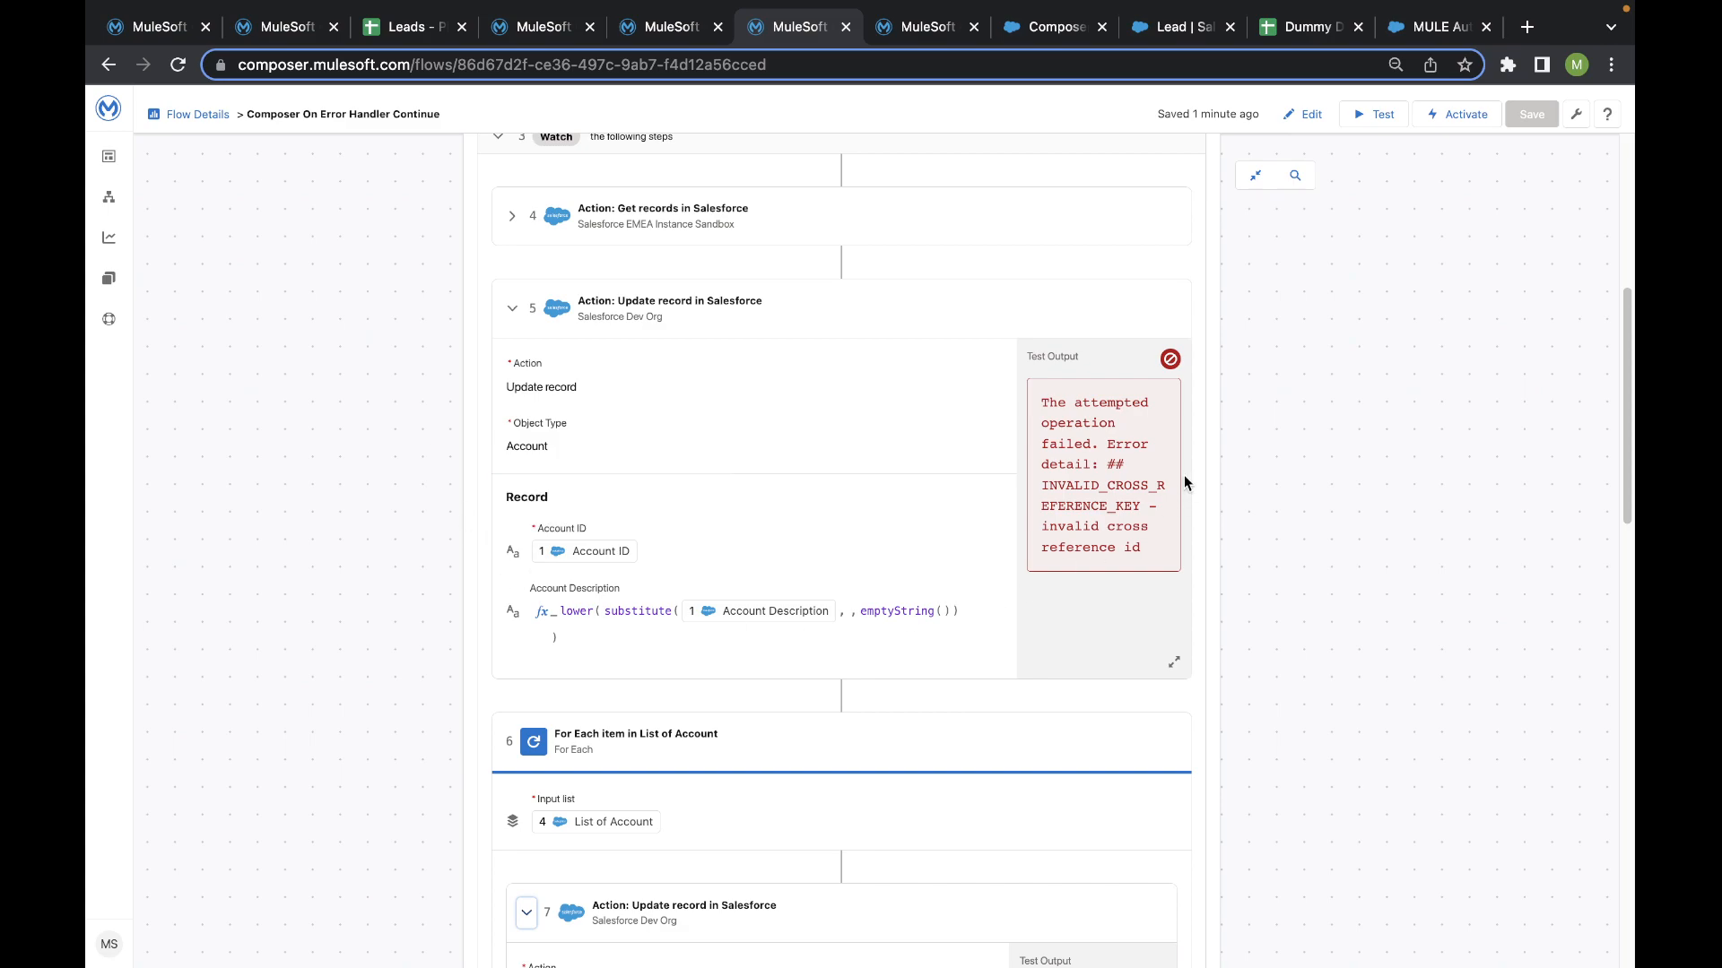
scroll(1184, 475, down, 3)
scroll(658, 584, down, 5)
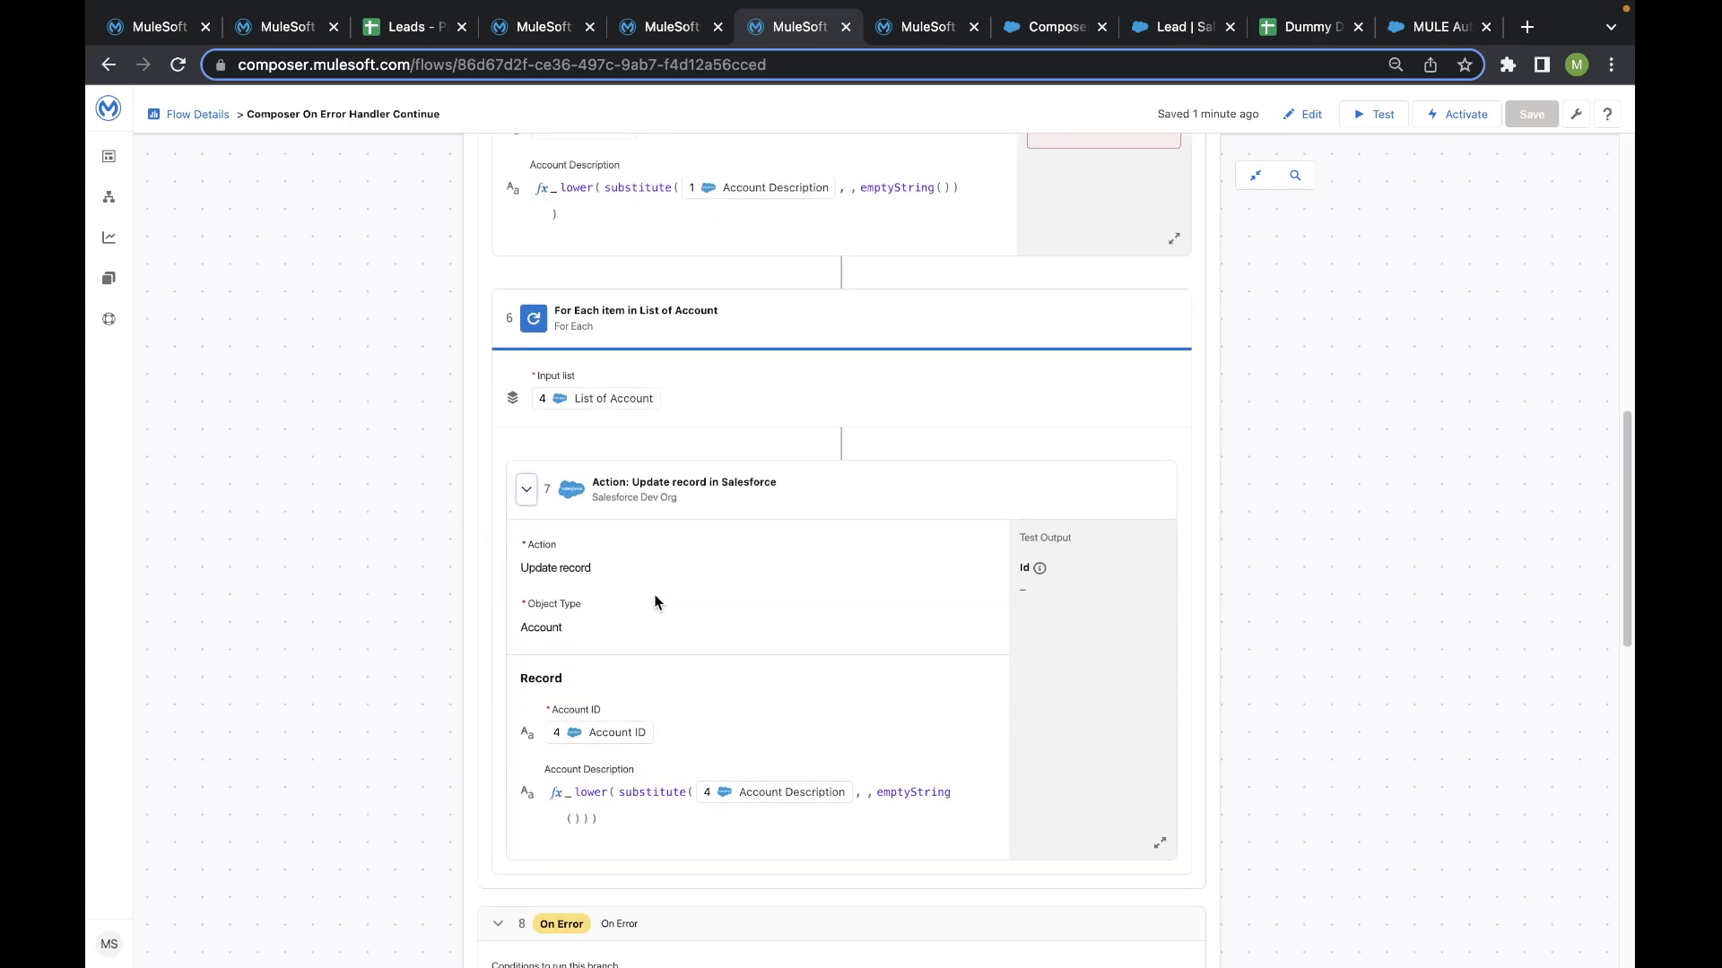
- Review the On Error branch's Continue setting, its Slack message action and the final Slack action after the error handler
scroll(942, 285, down, 5)
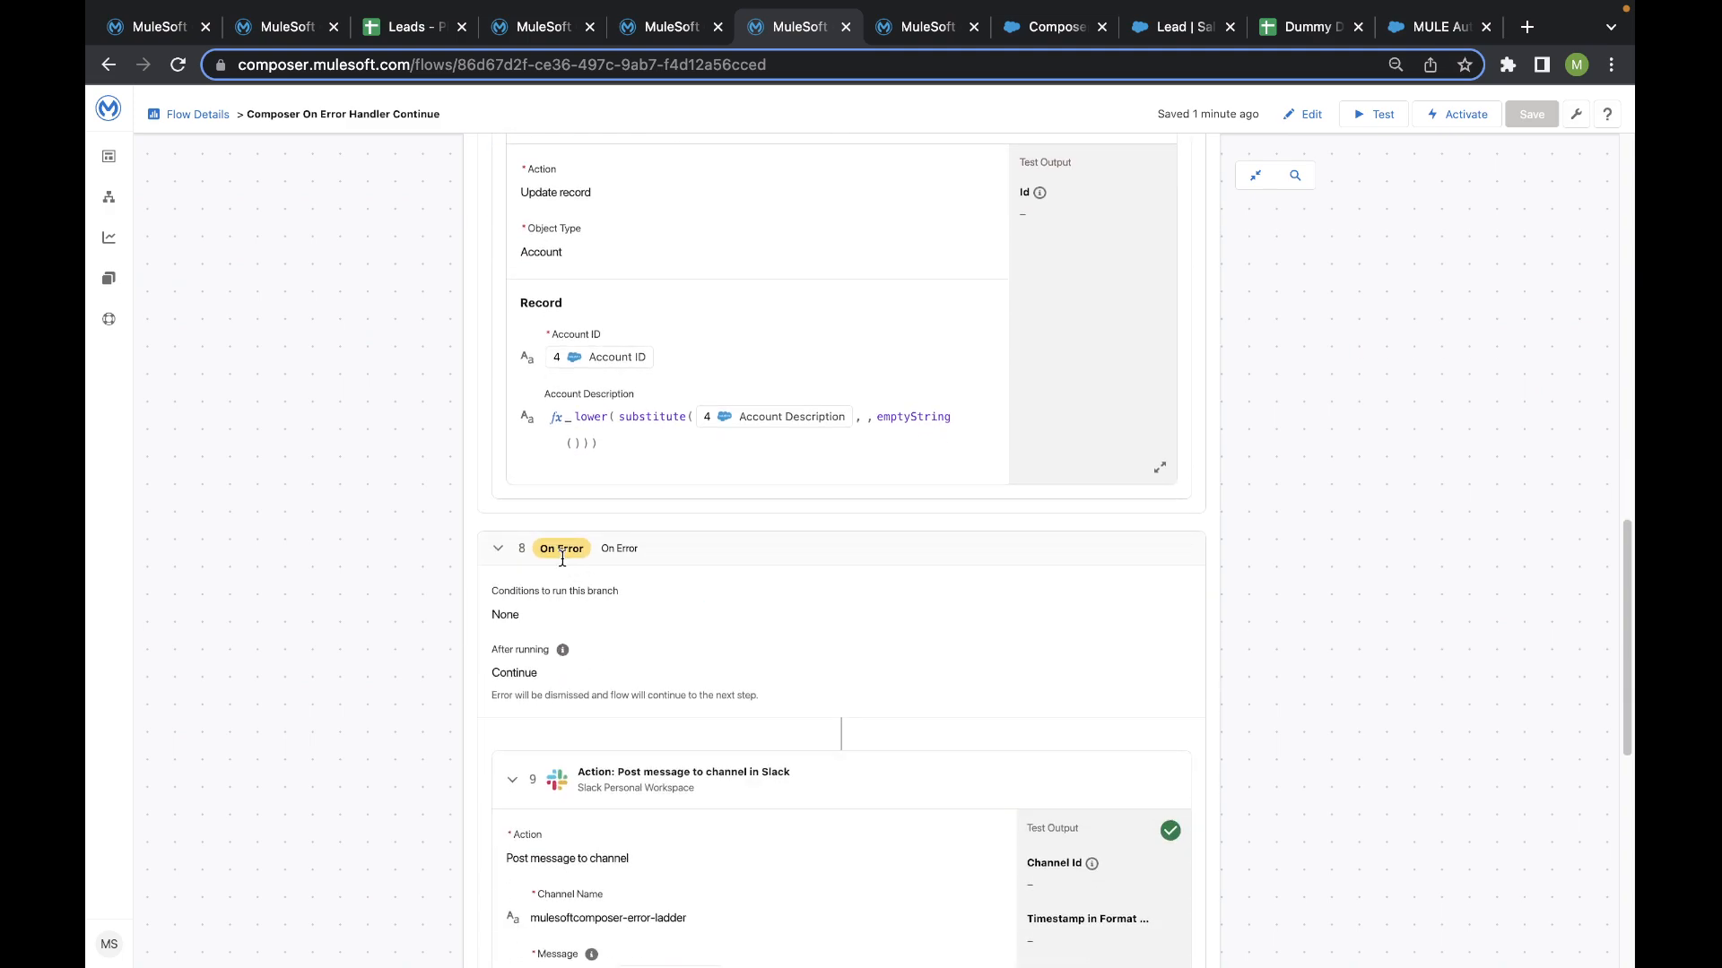
scroll(567, 590, down, 3)
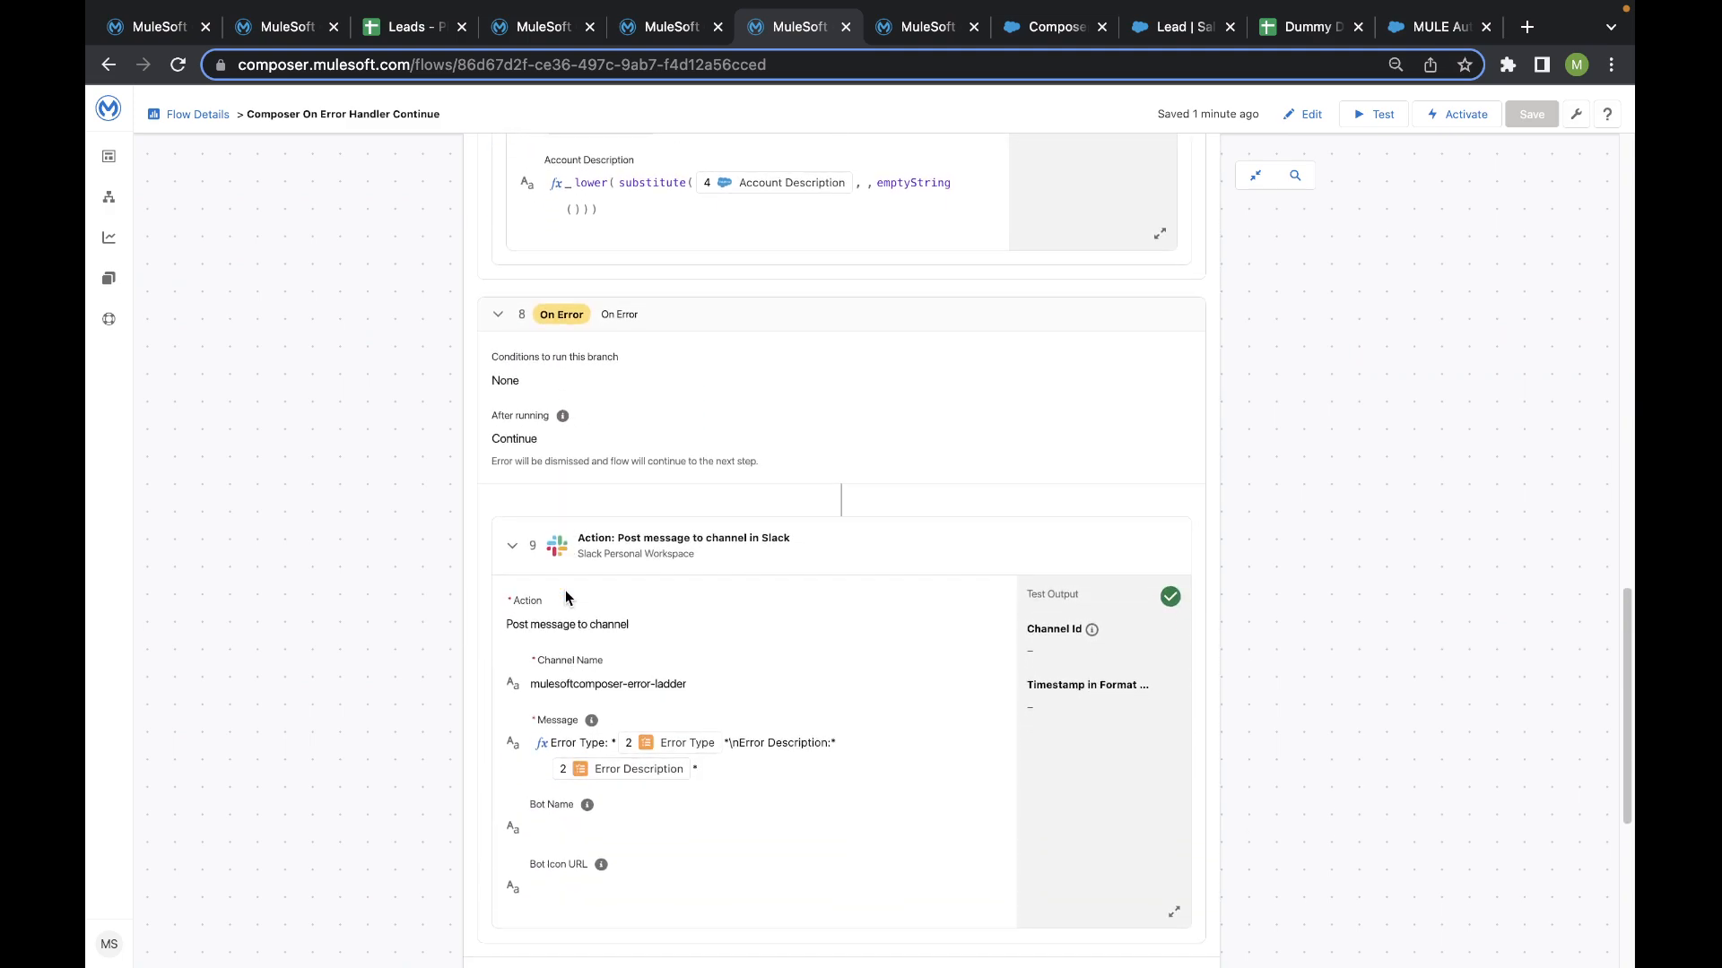
scroll(565, 590, down, 3)
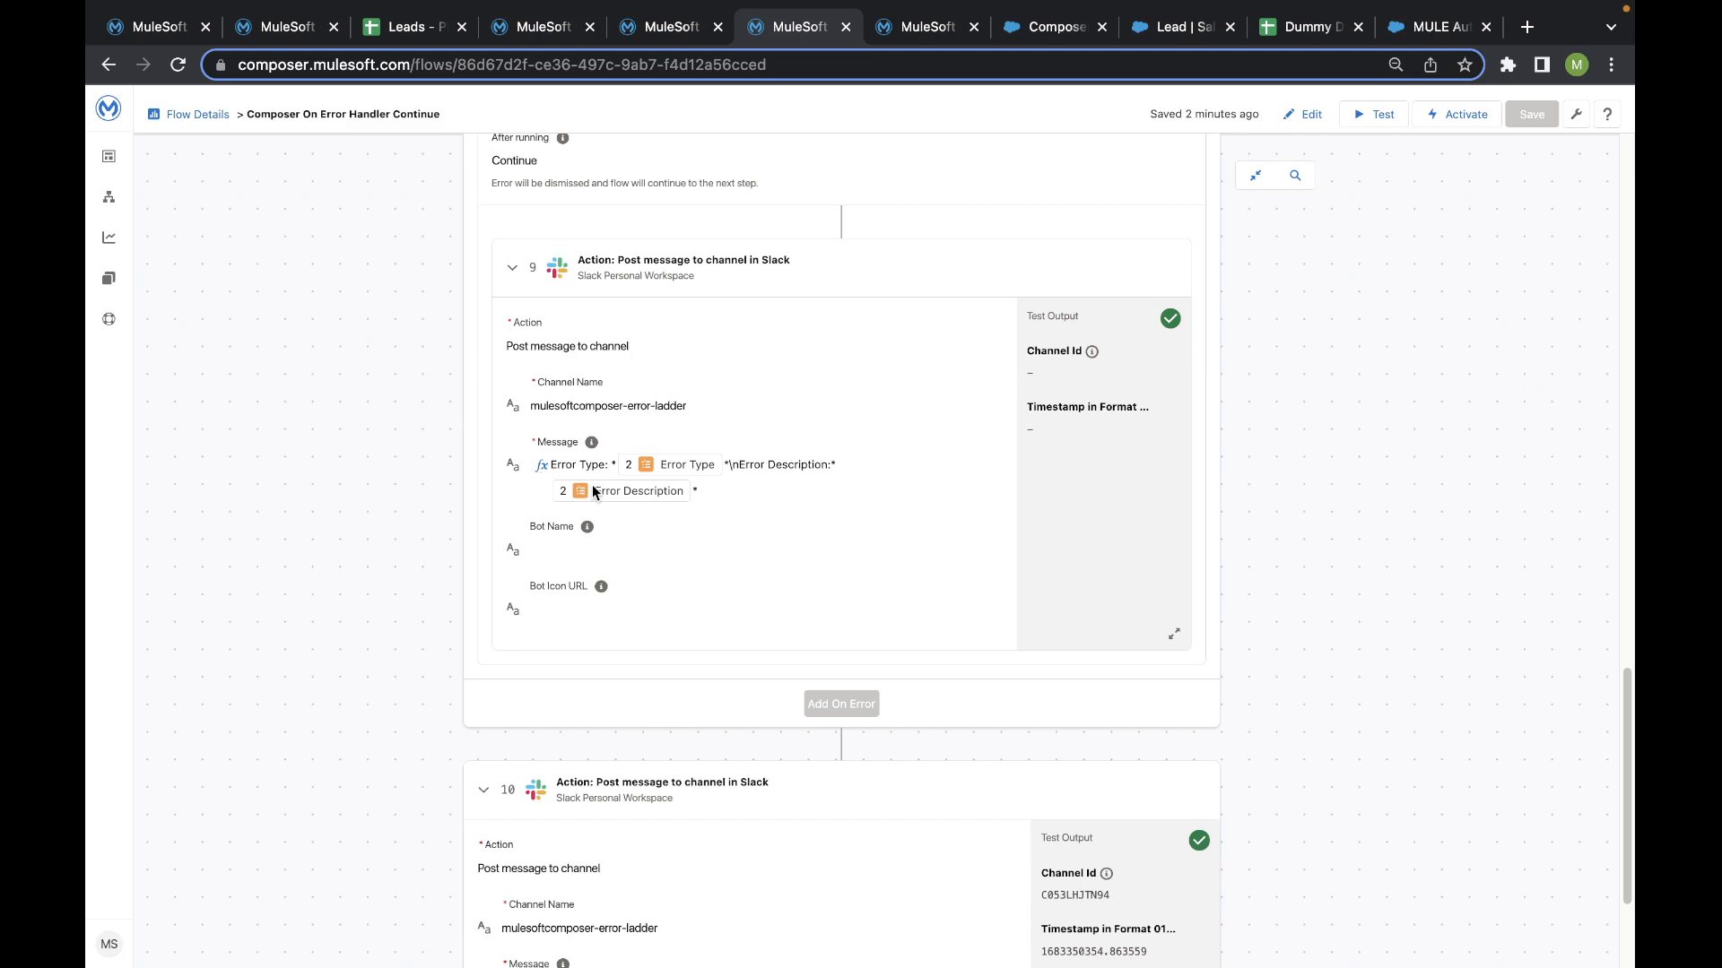
scroll(592, 486, down, 3)
scroll(603, 508, up, 9)
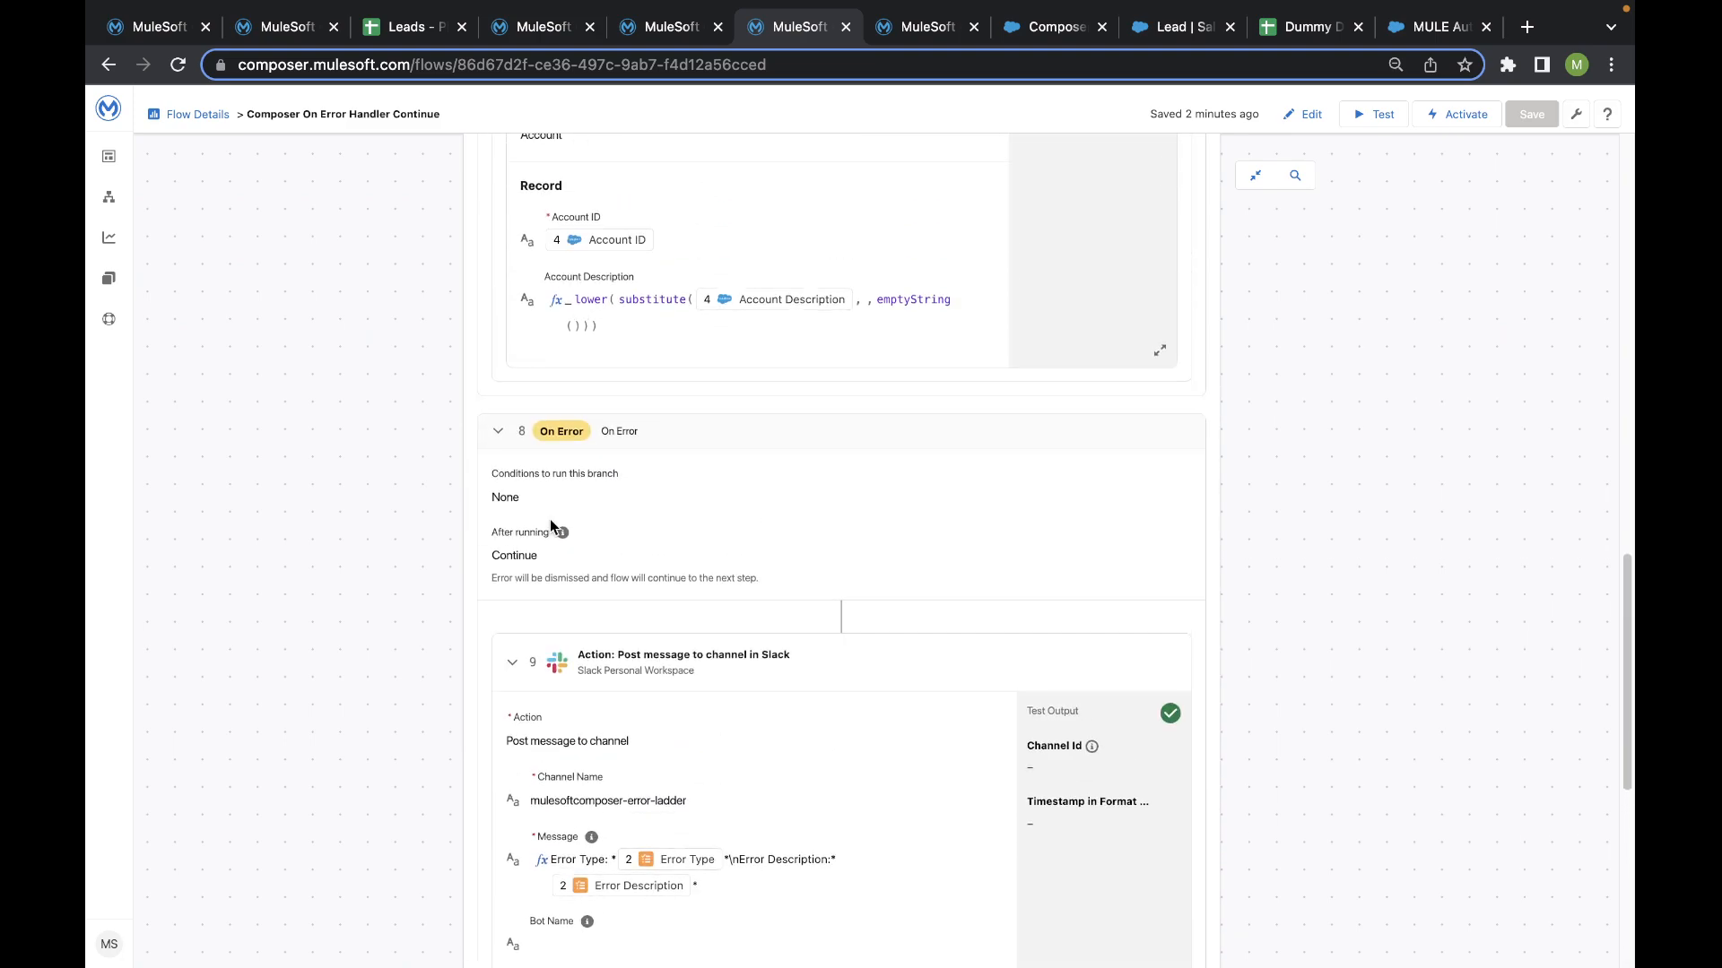
scroll(529, 560, down, 9)
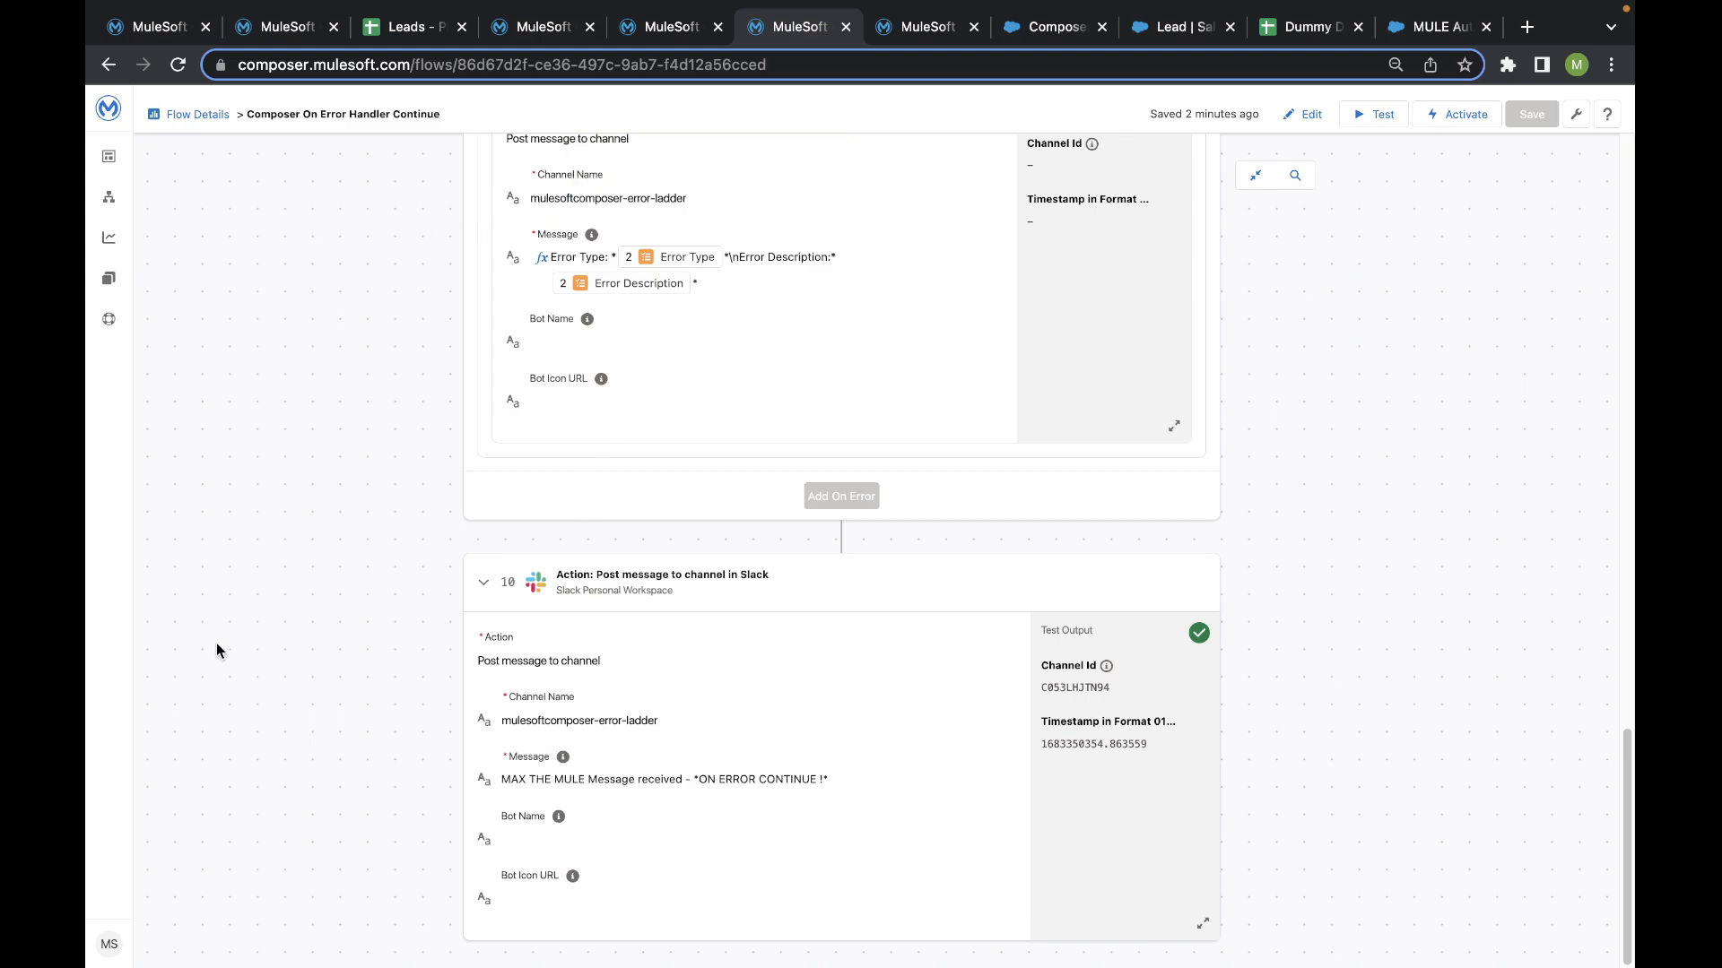
scroll(359, 588, up, 8)
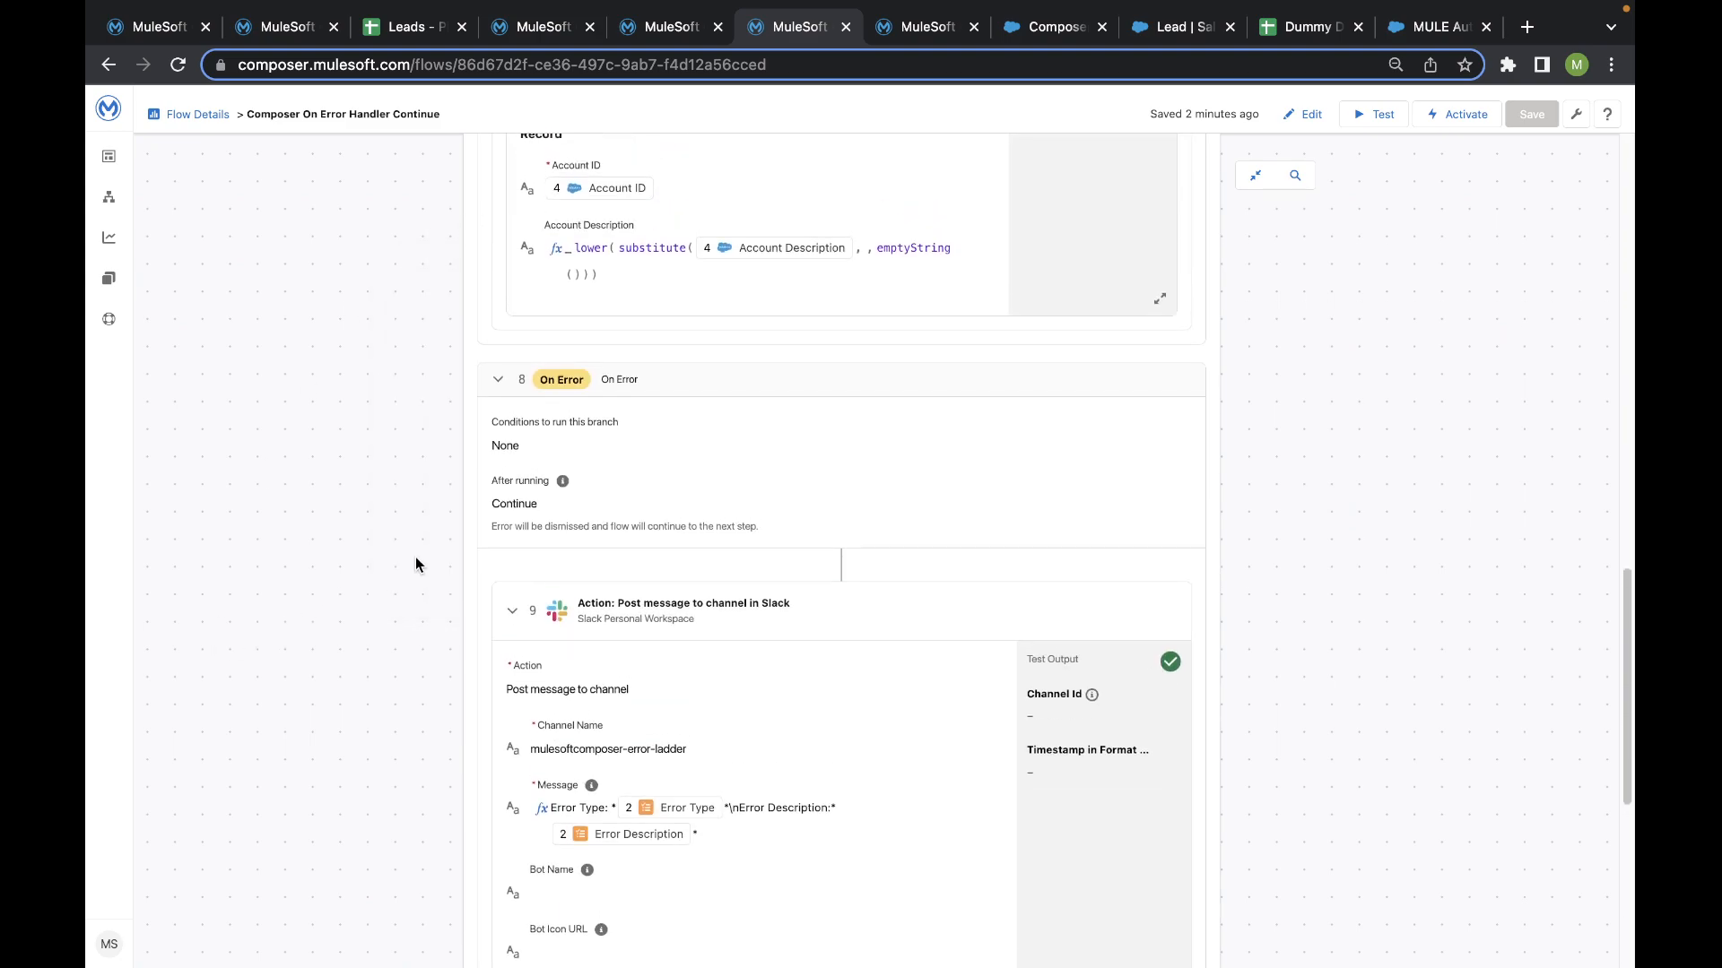
scroll(502, 464, down, 8)
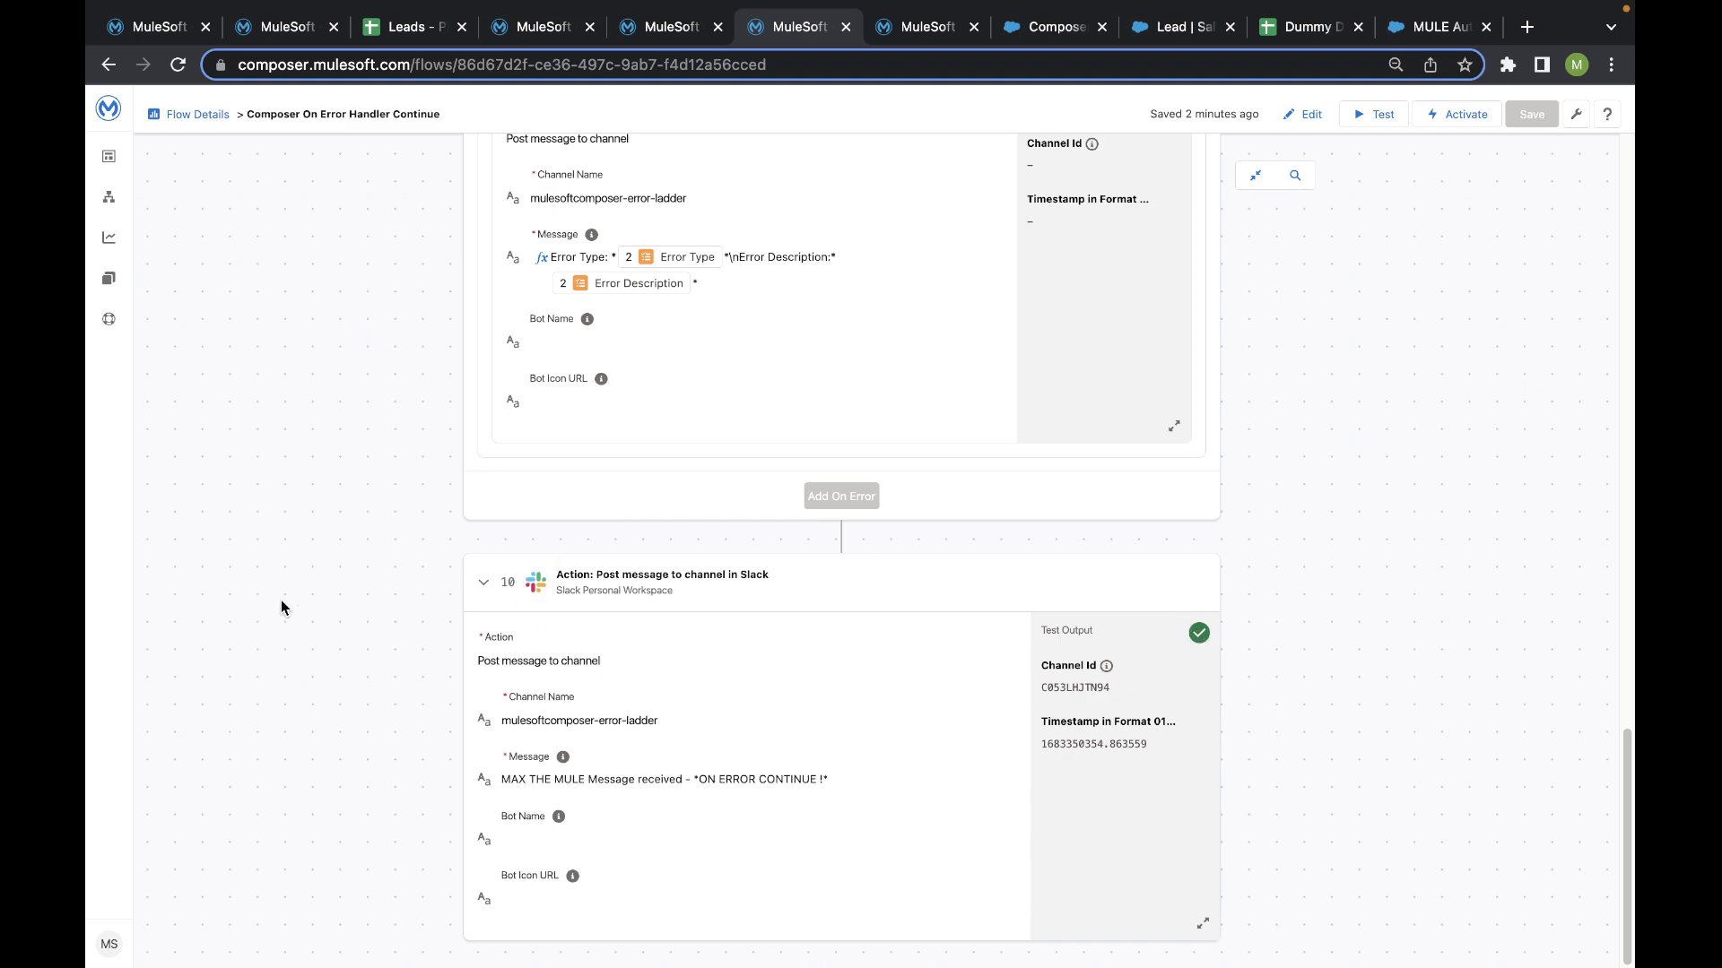
- Switch to Slack and check the MuleSoft Composer messages in the mulesoftcomposer-error-ladder channel
key(ctrl+Left)
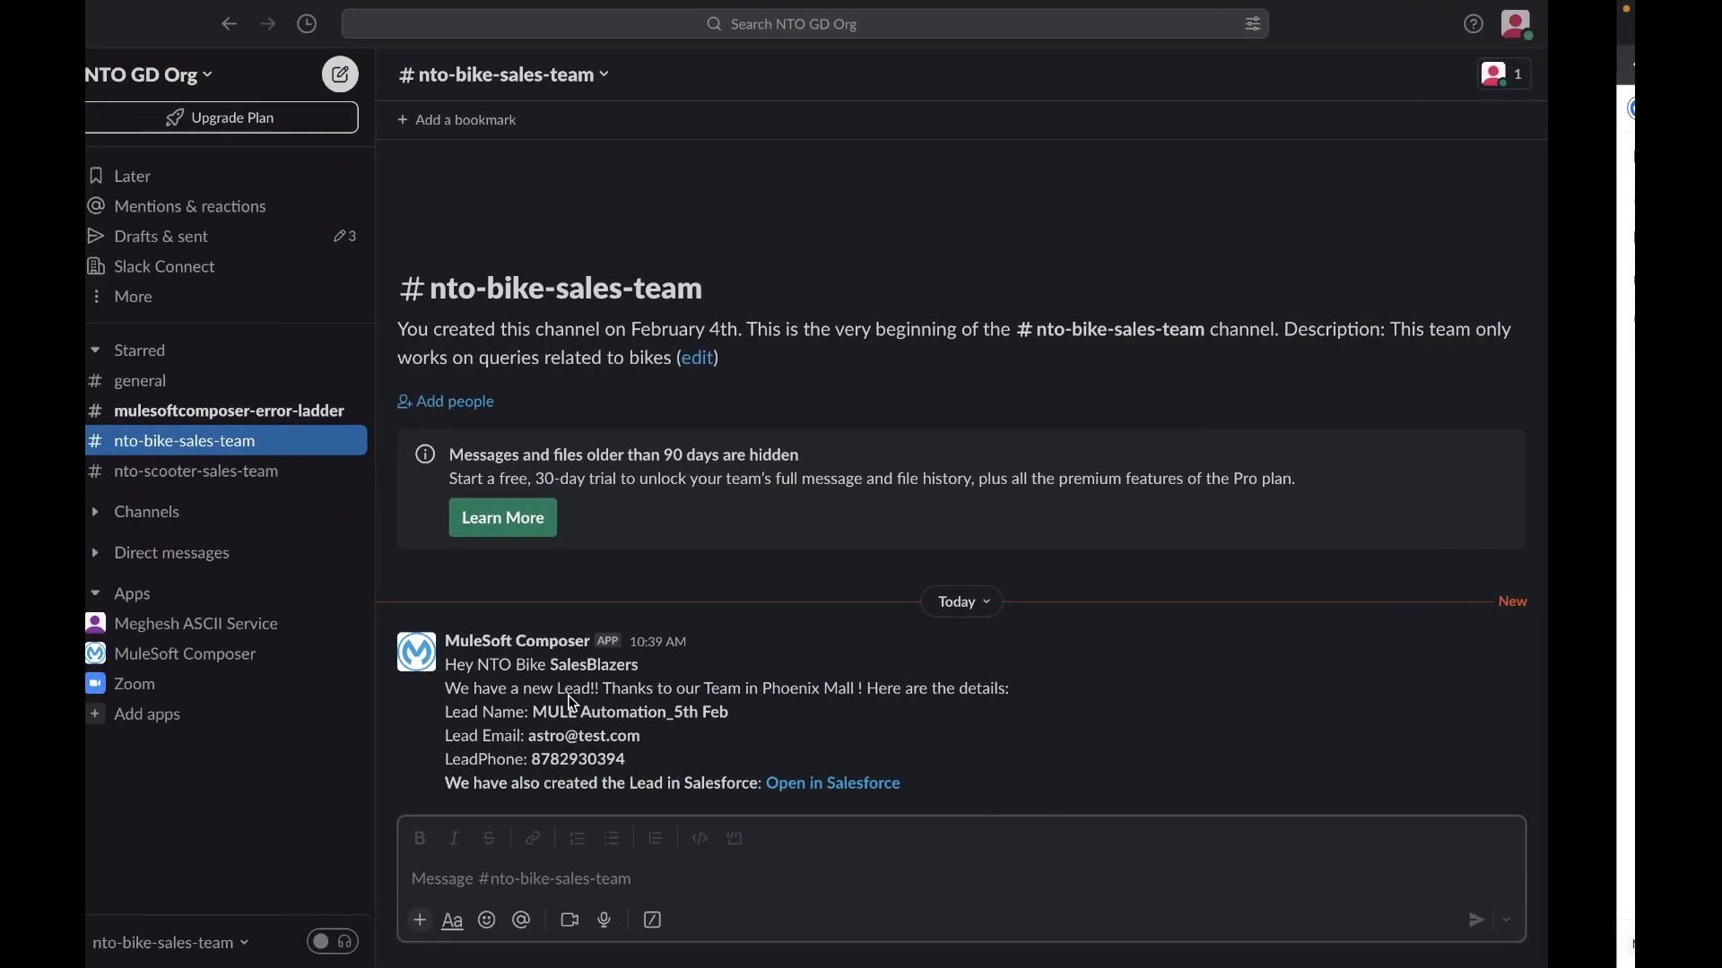
click(399, 413)
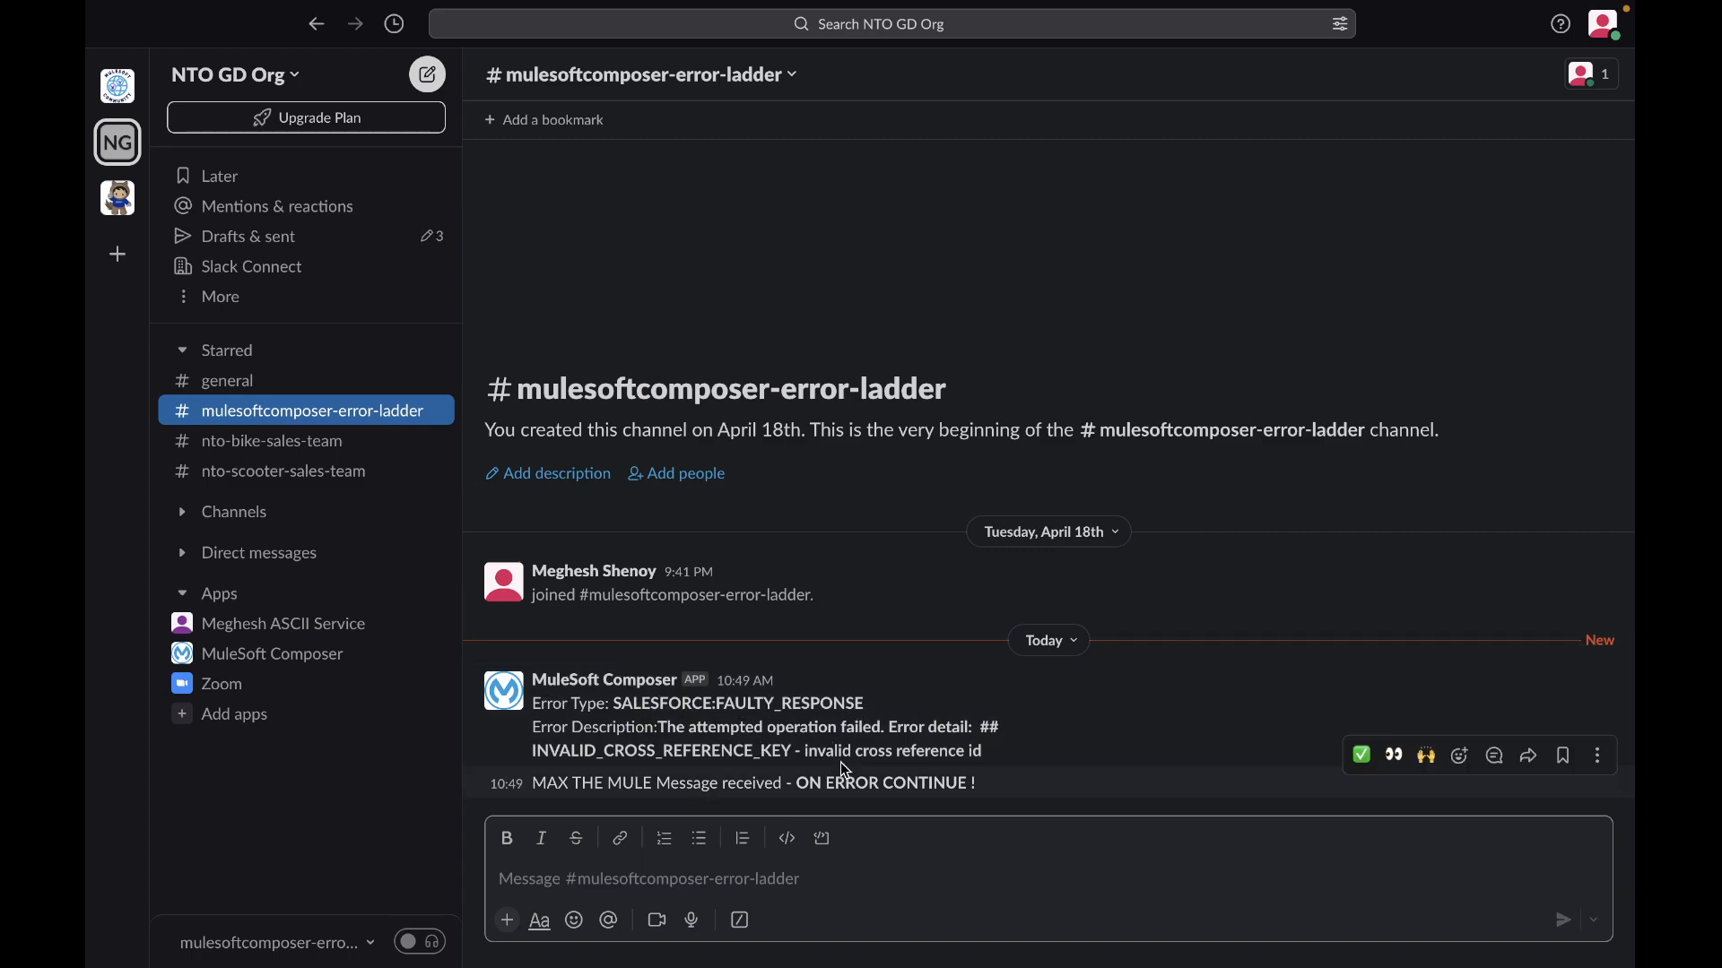
drag(796, 784, 987, 787)
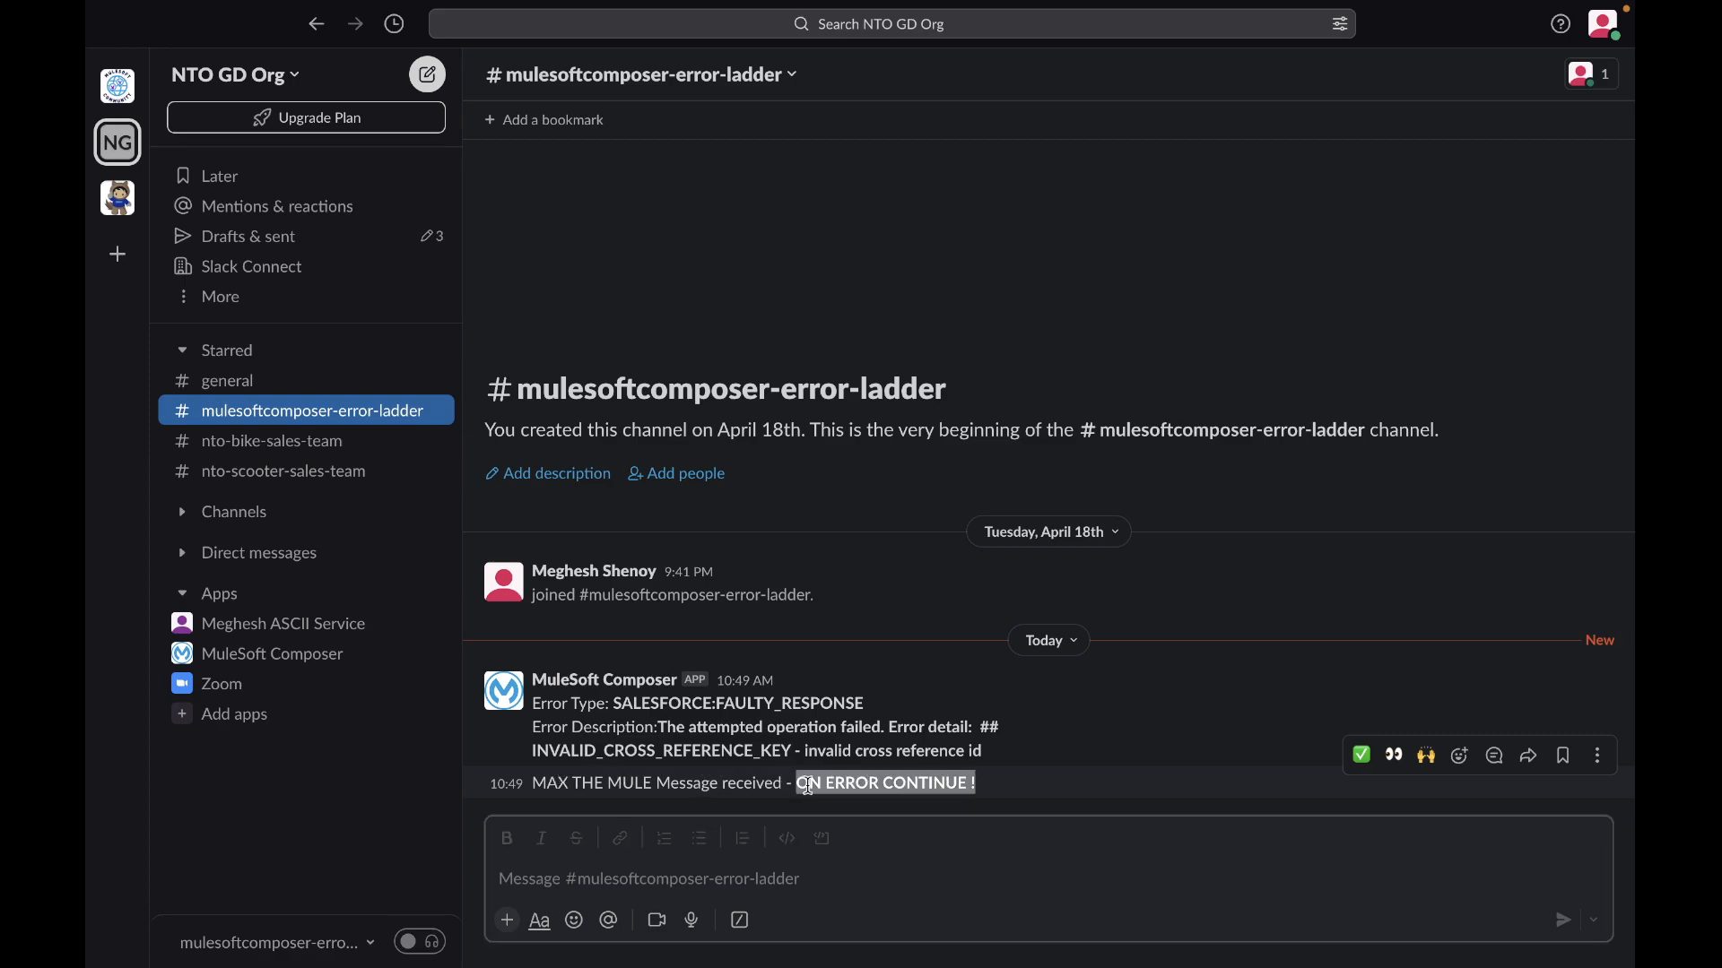
click(806, 784)
- Return to MuleSoft Composer, switch to the Composer On Error Propogate flow and start a test run
key(ctrl+Right)
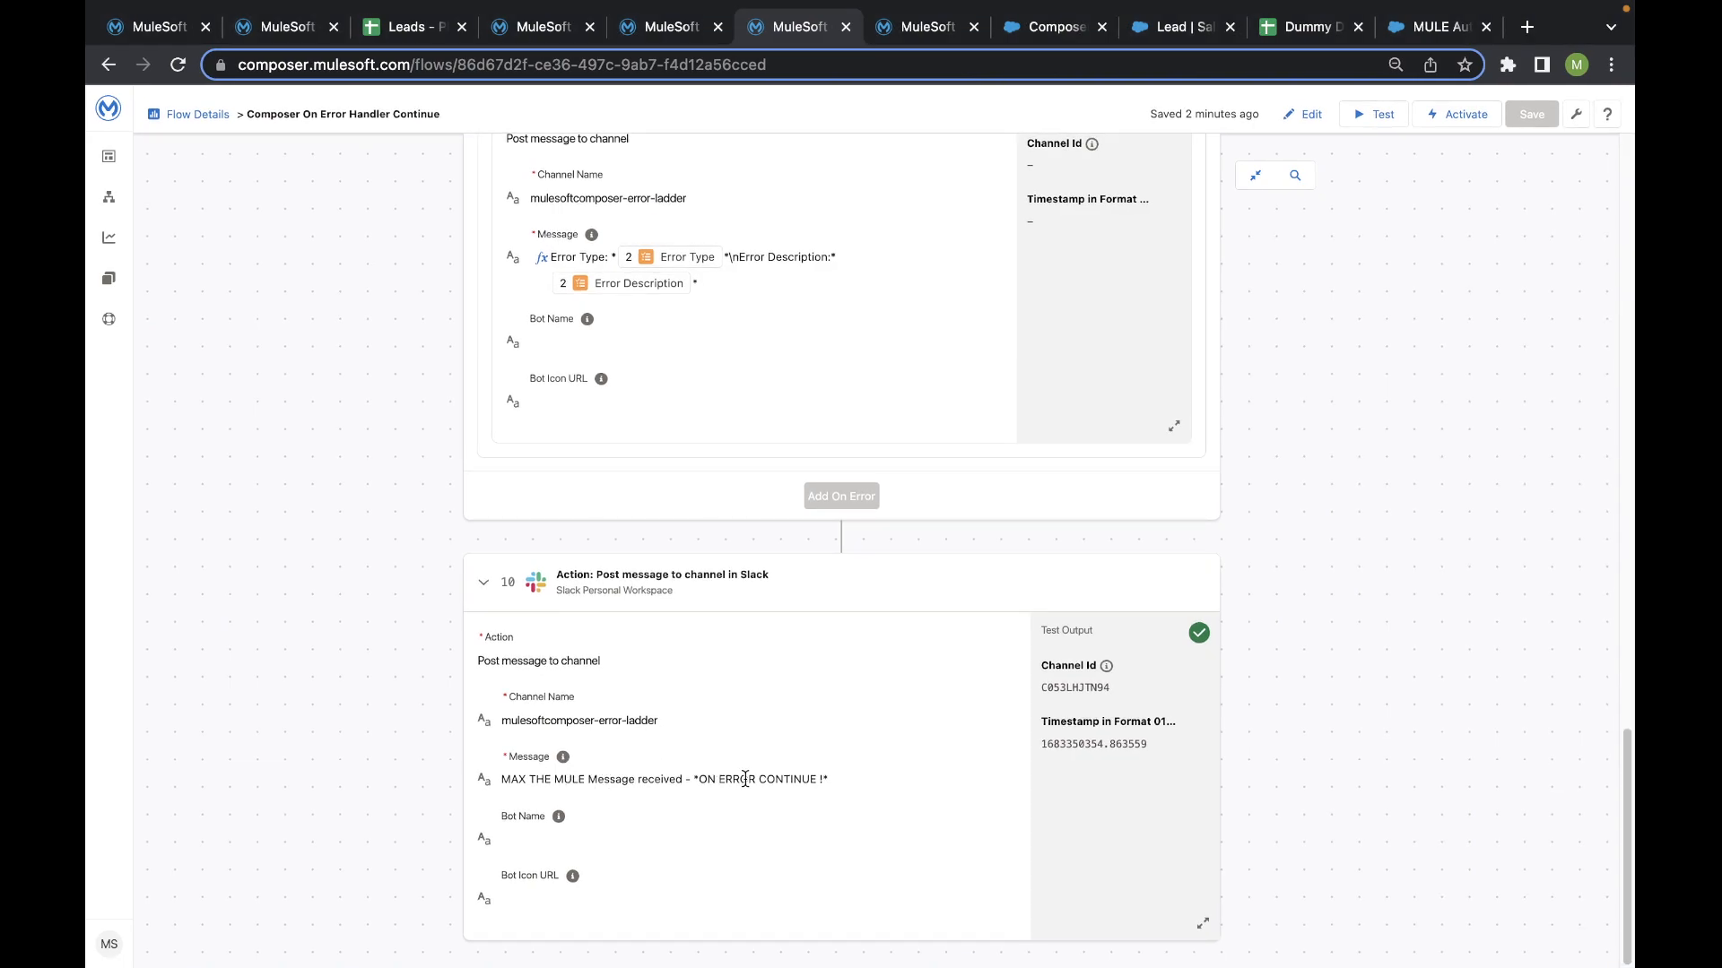
scroll(723, 773, up, 10)
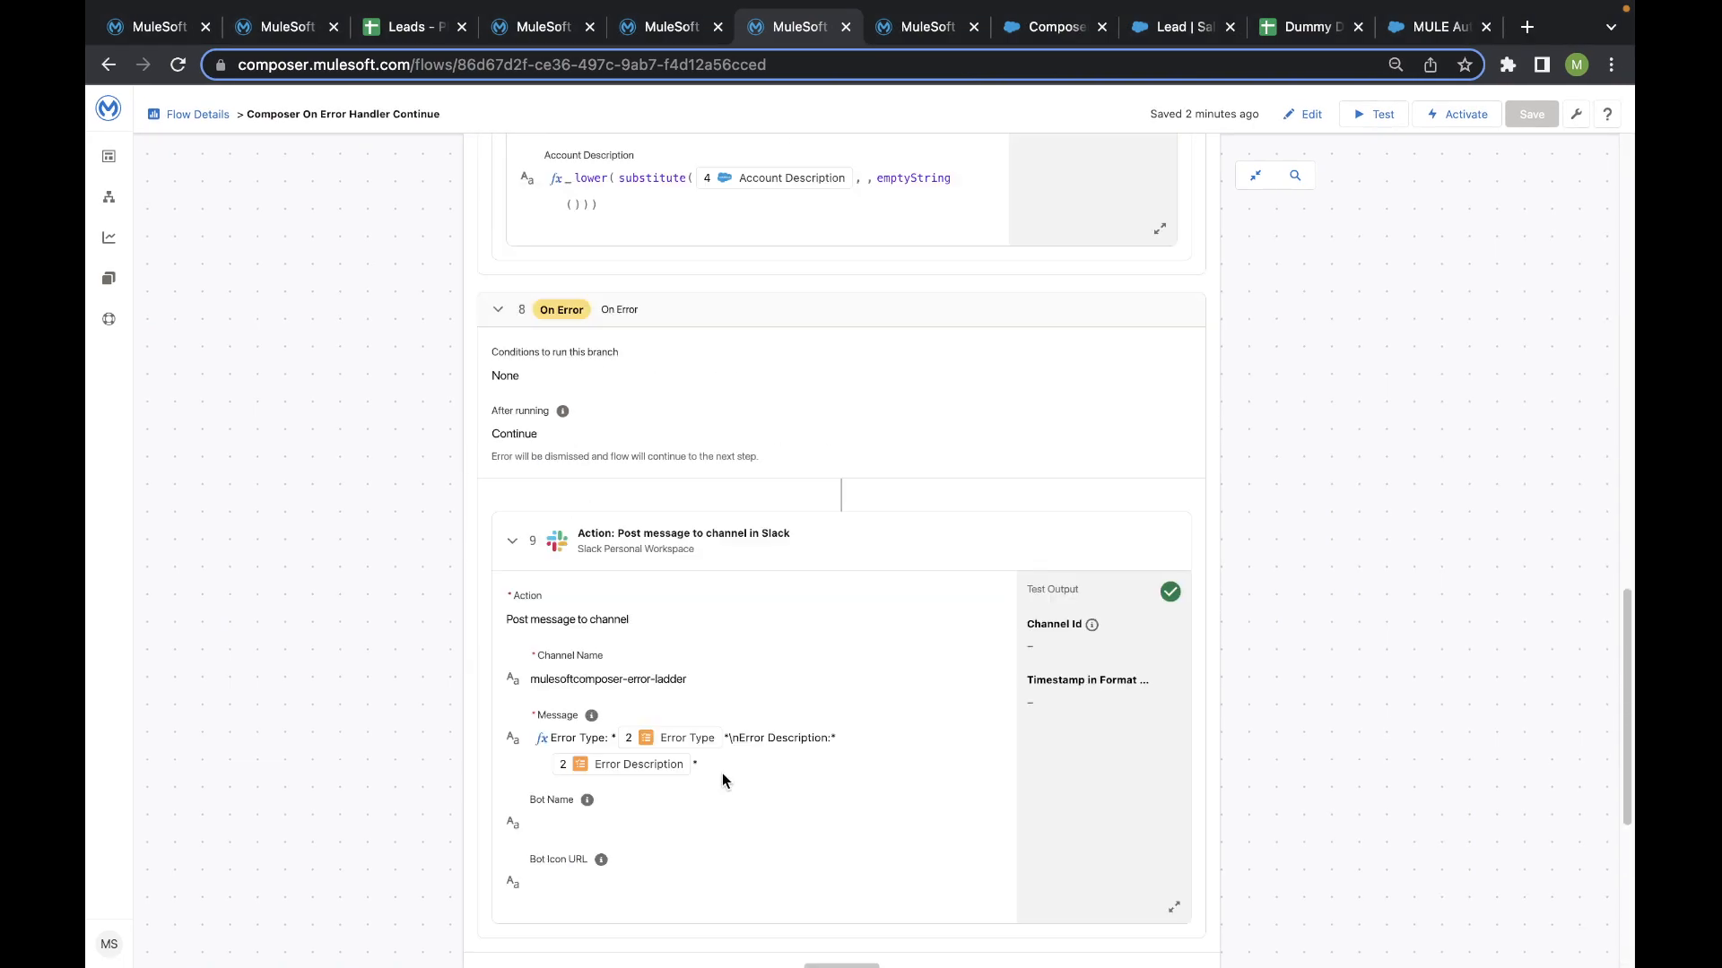
scroll(441, 484, up, 10)
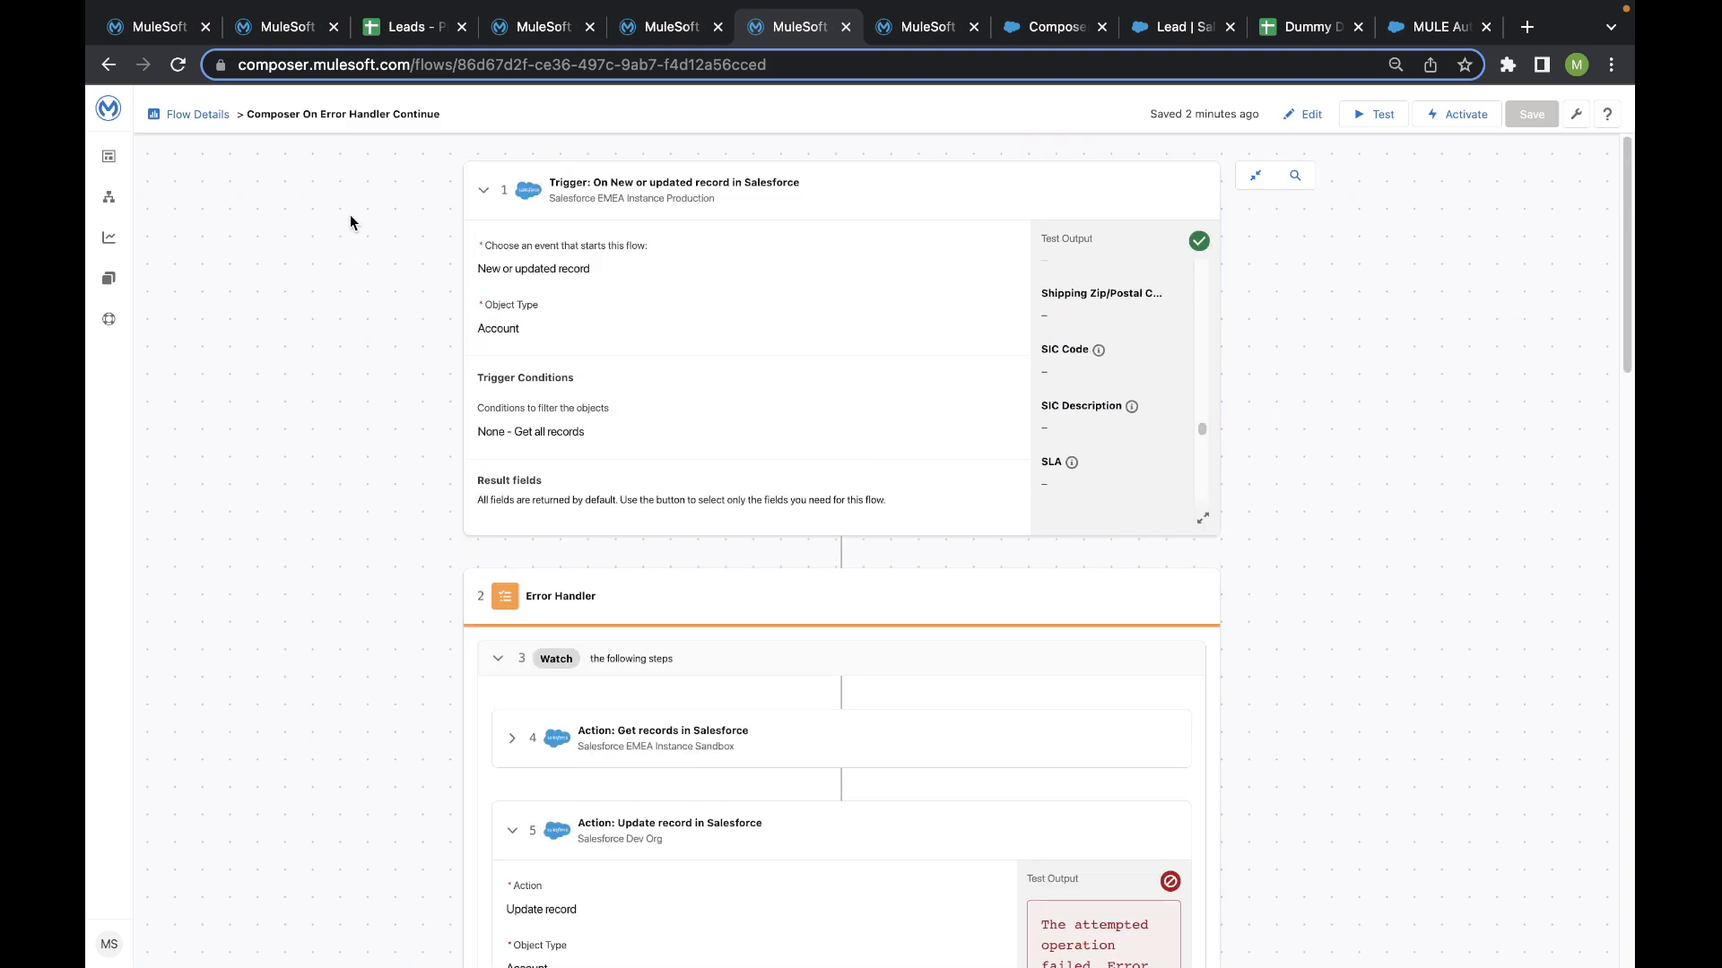
click(923, 27)
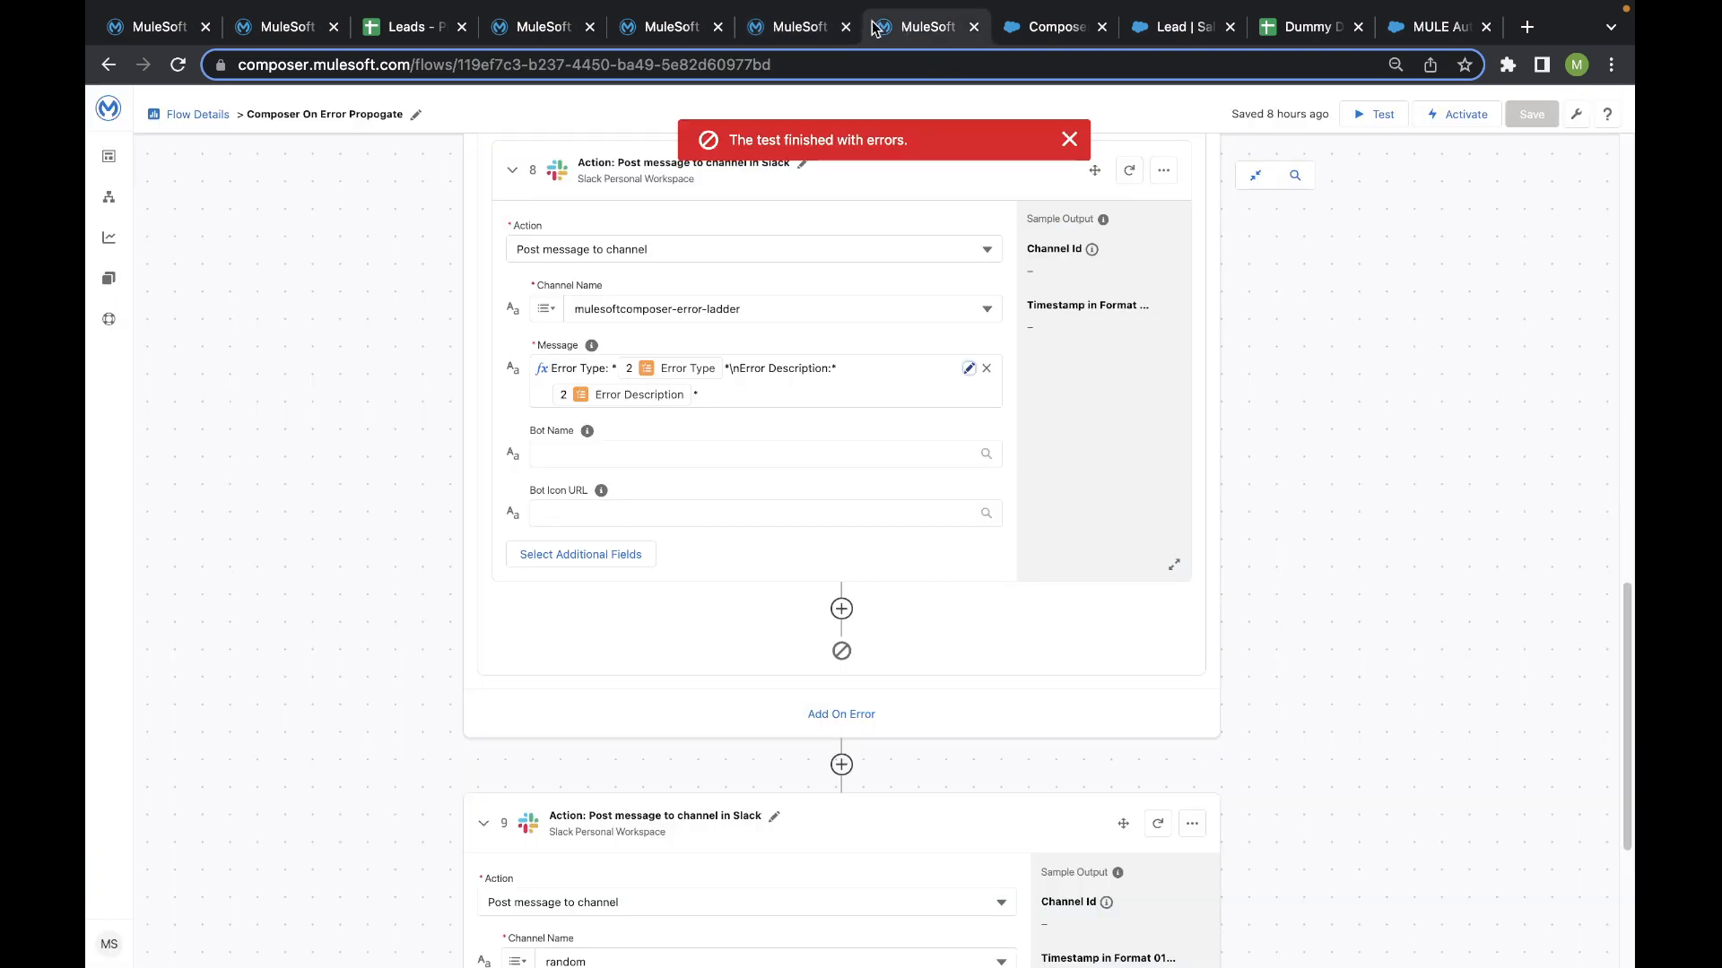
click(1073, 136)
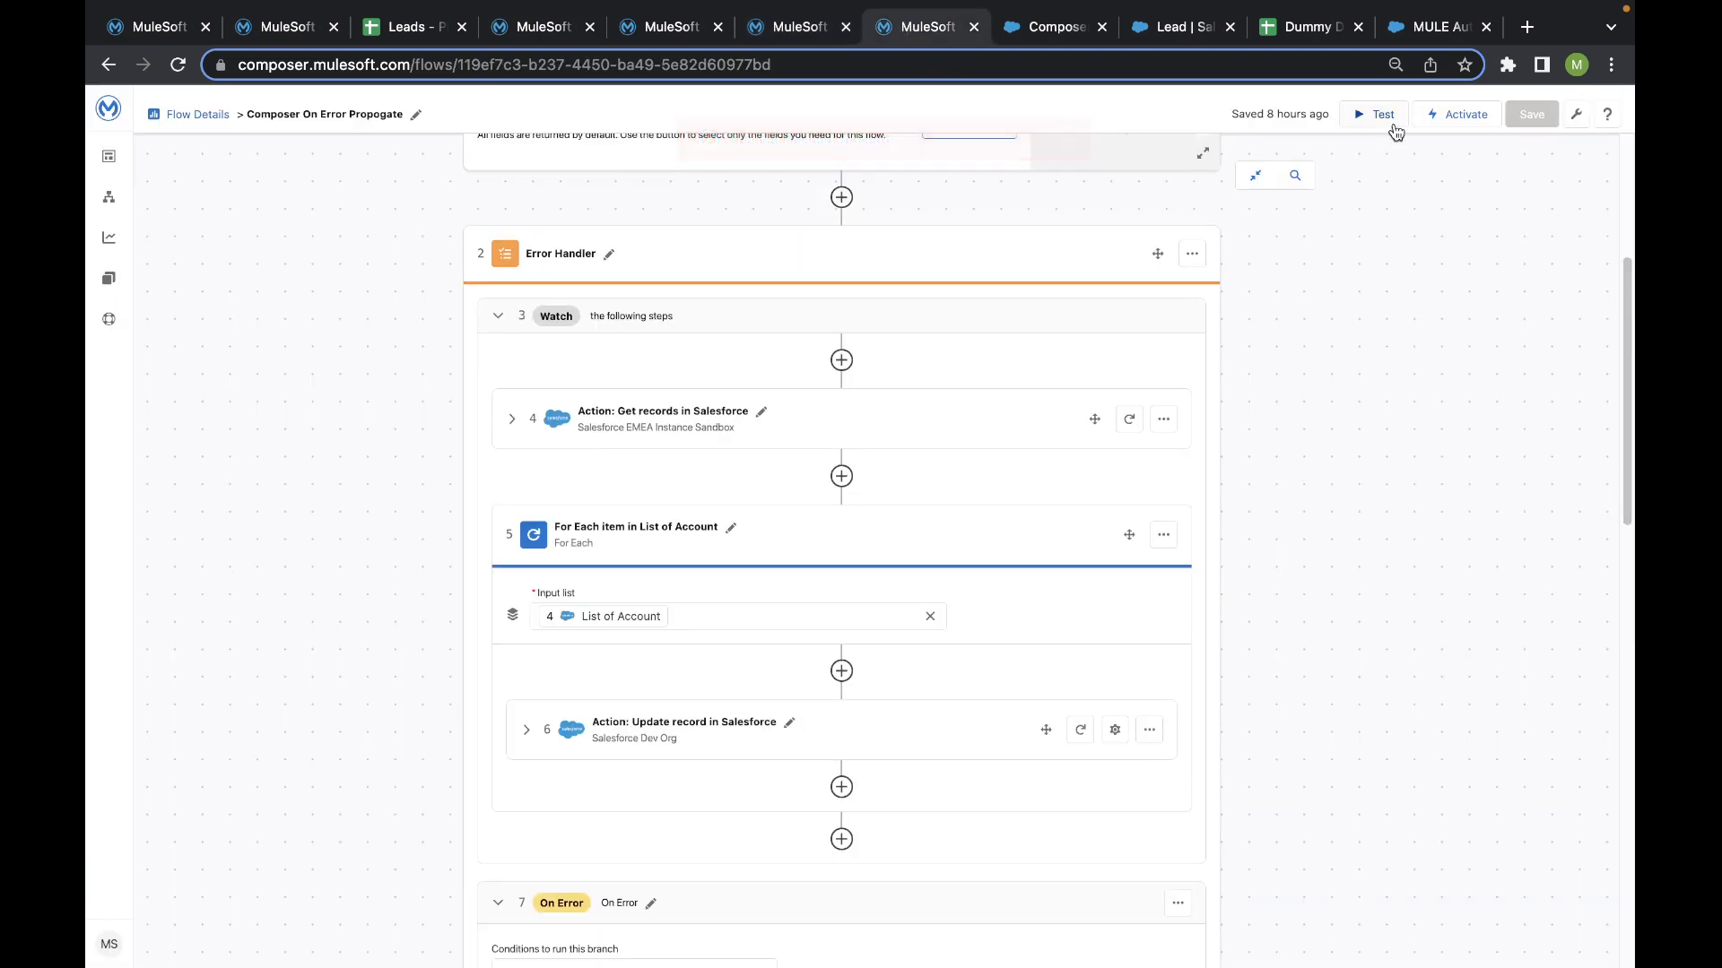
scroll(1361, 165, up, 4)
scroll(417, 532, down, 1)
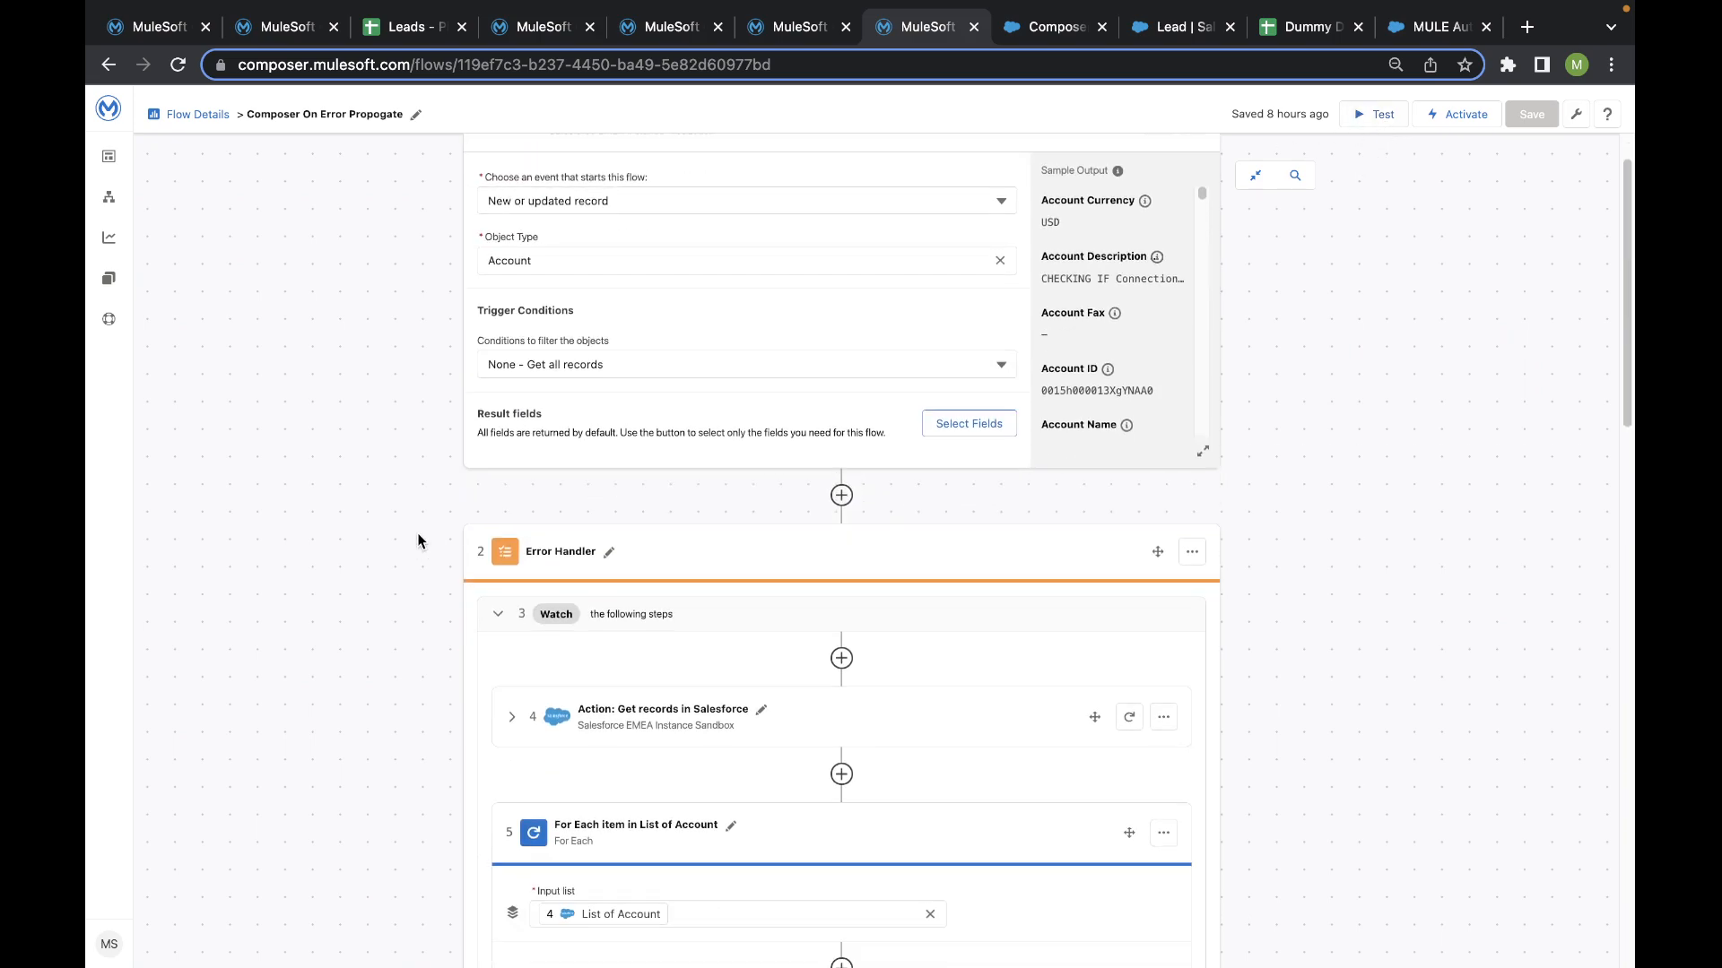
scroll(422, 522, up, 1)
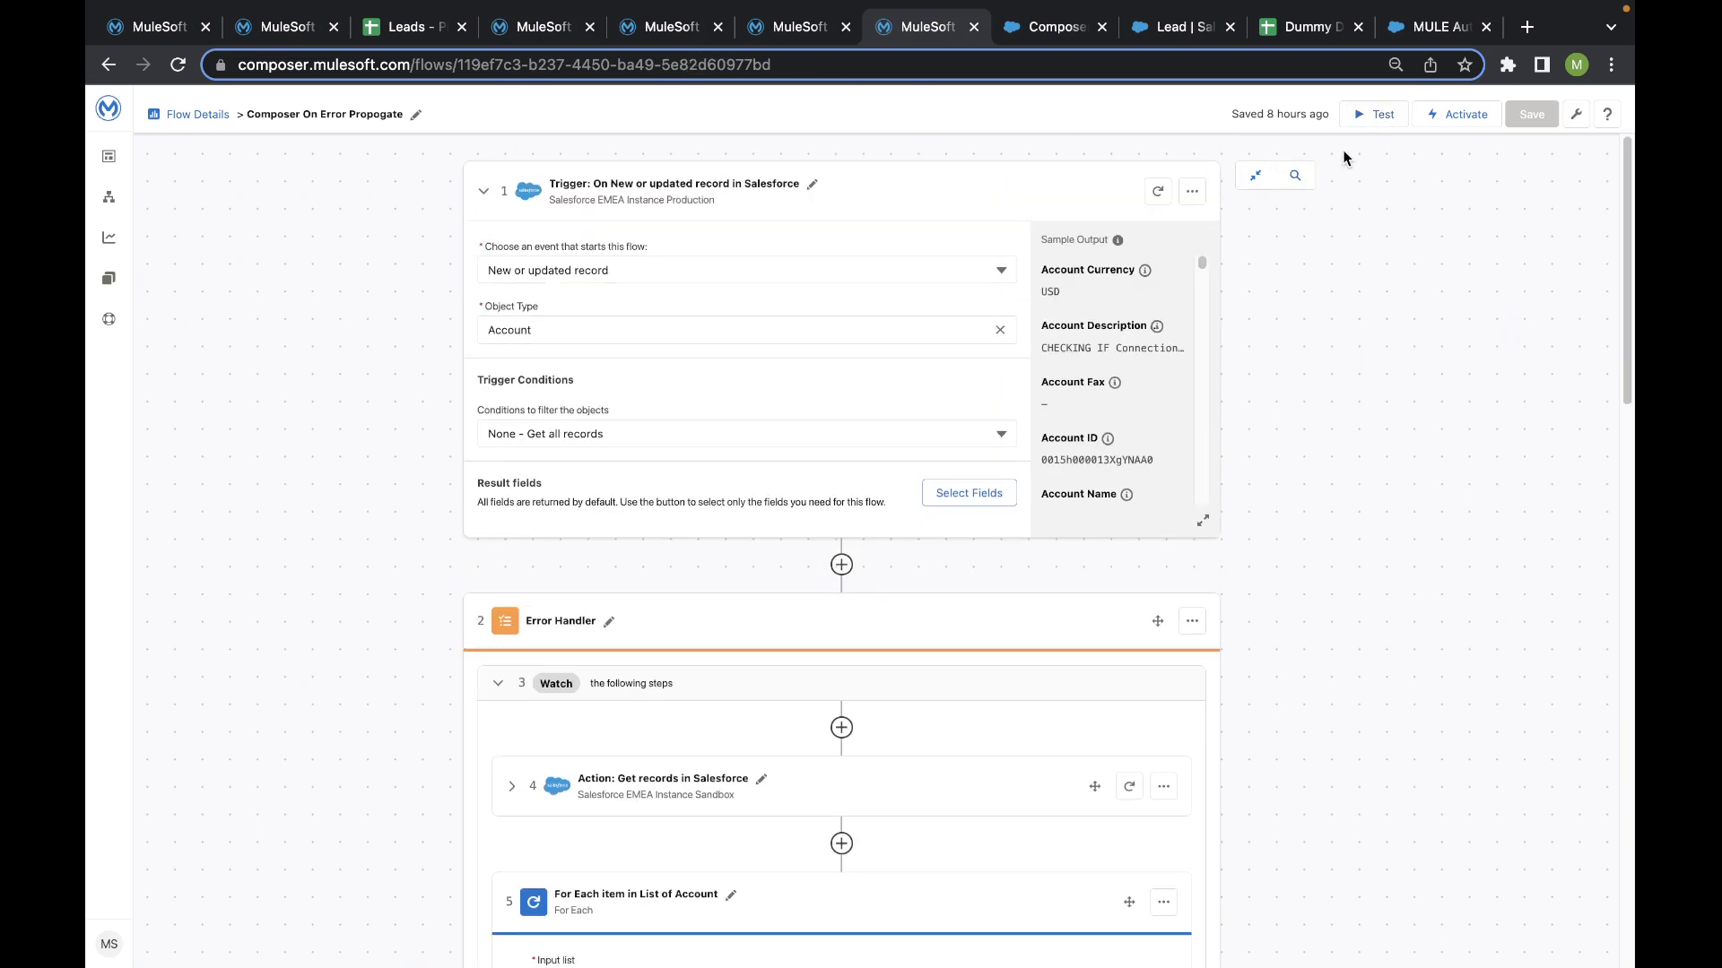
click(1374, 114)
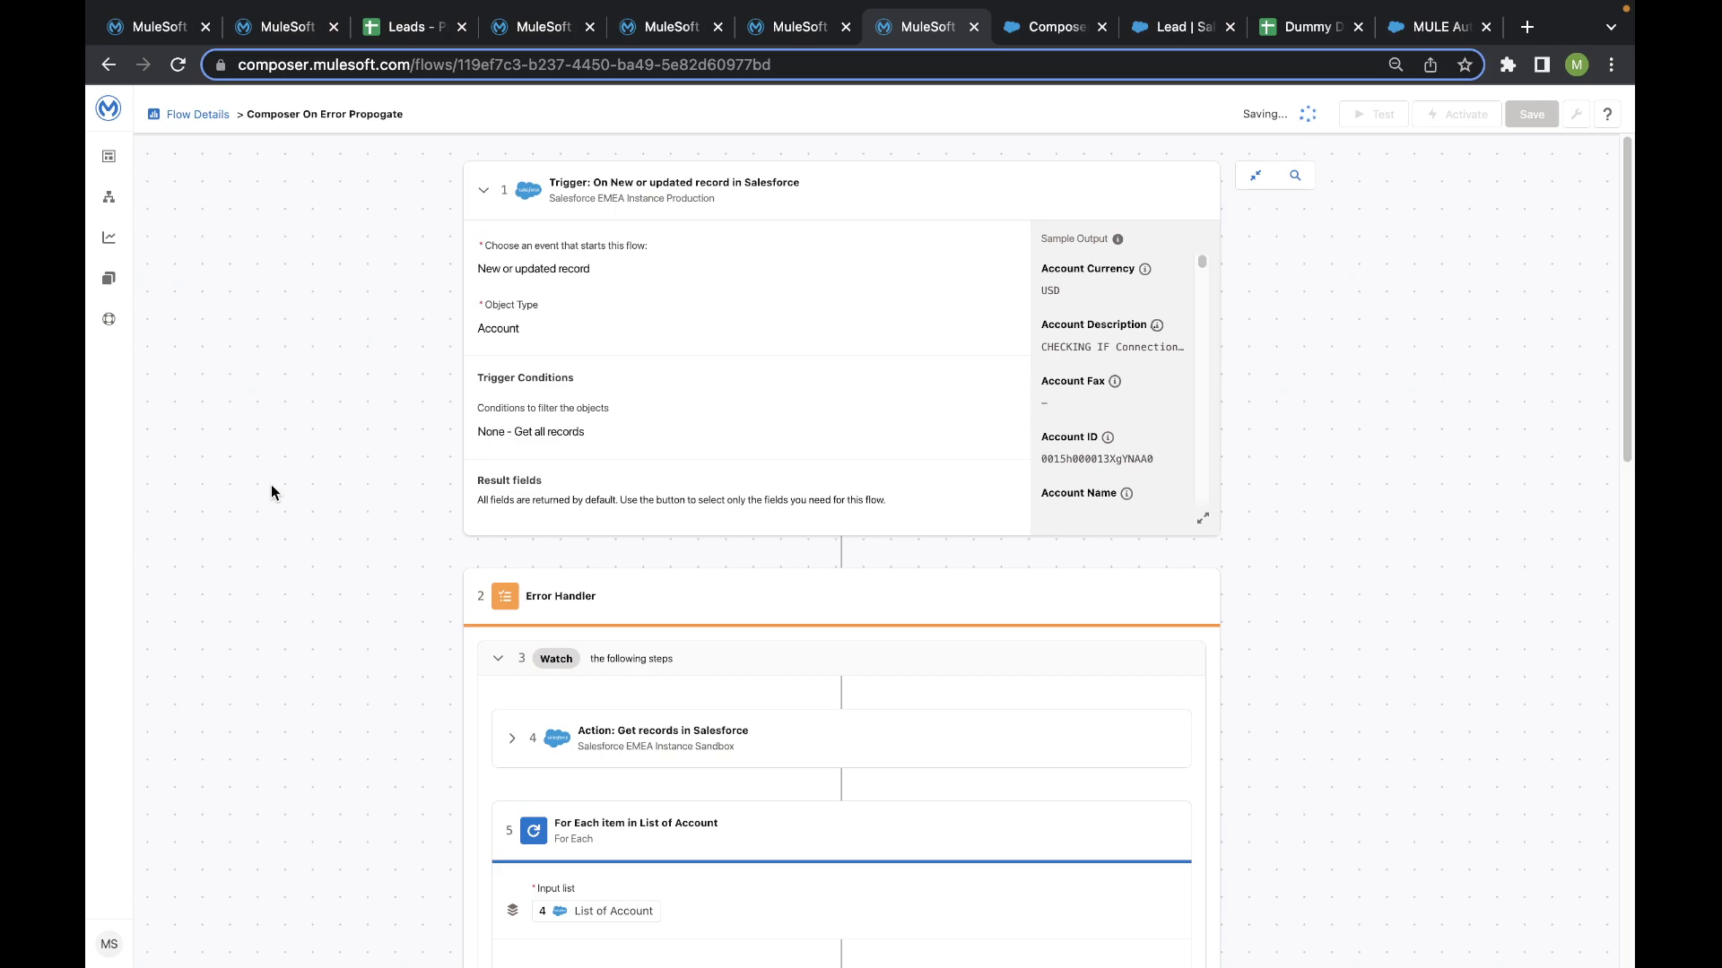
- Review the On Error Slack message action and the final Slack action posting to the random channel
scroll(311, 600, down, 15)
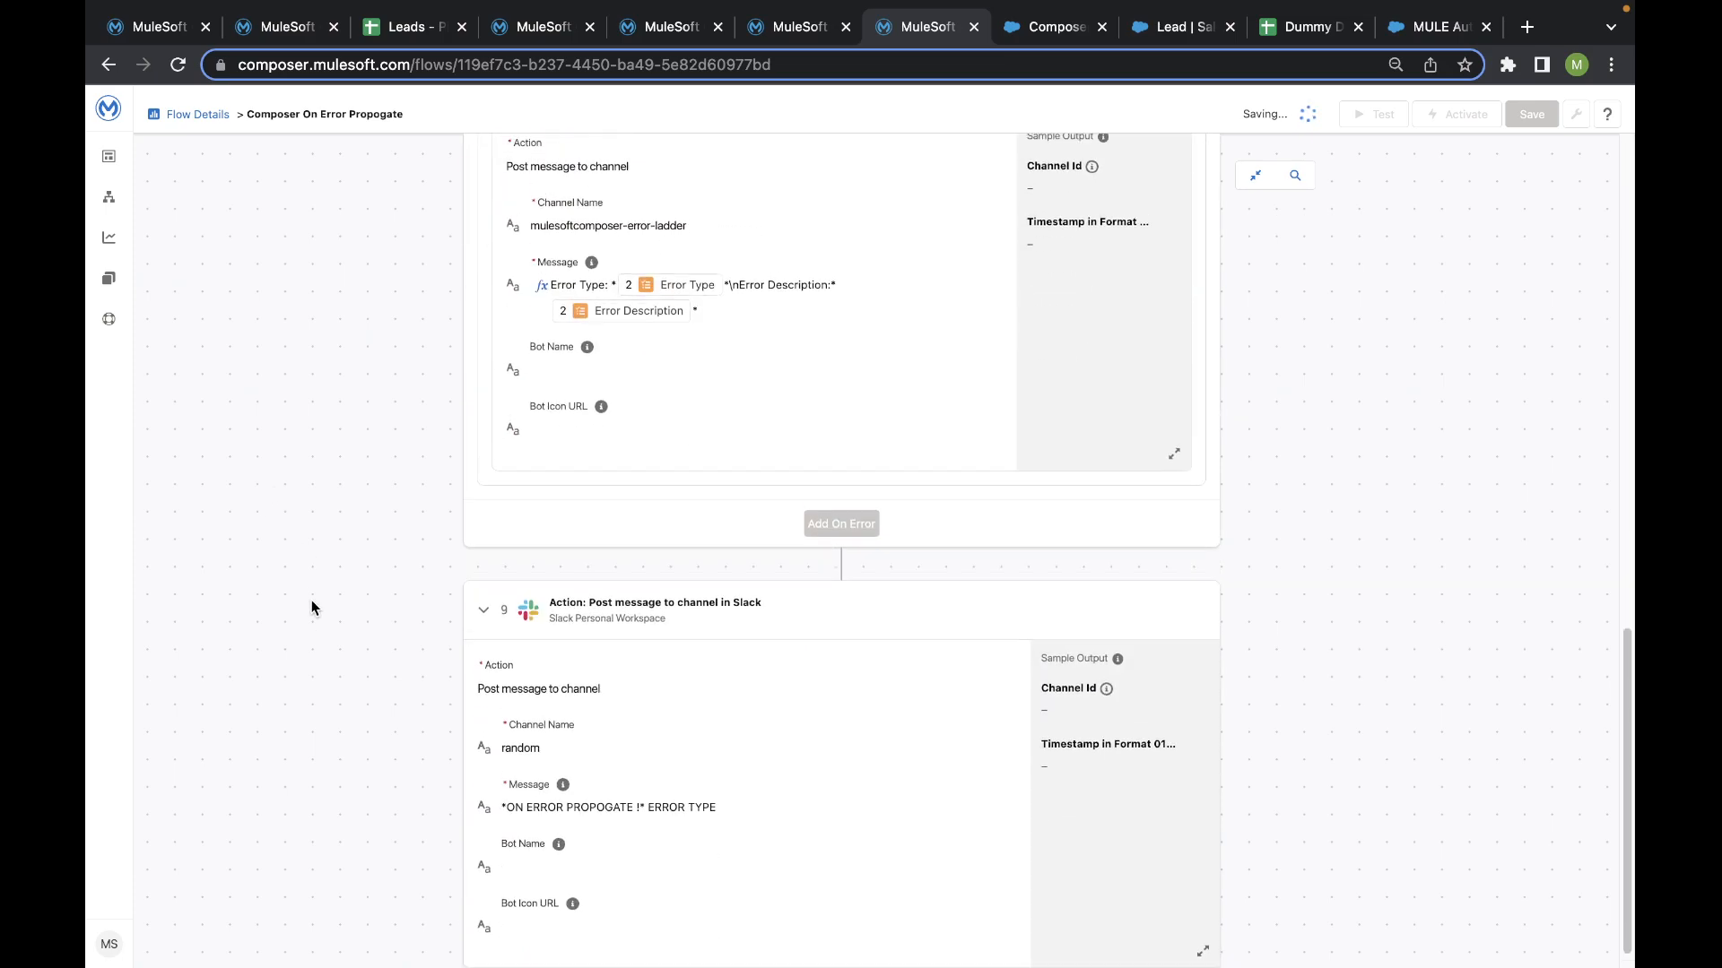
scroll(311, 595, up, 3)
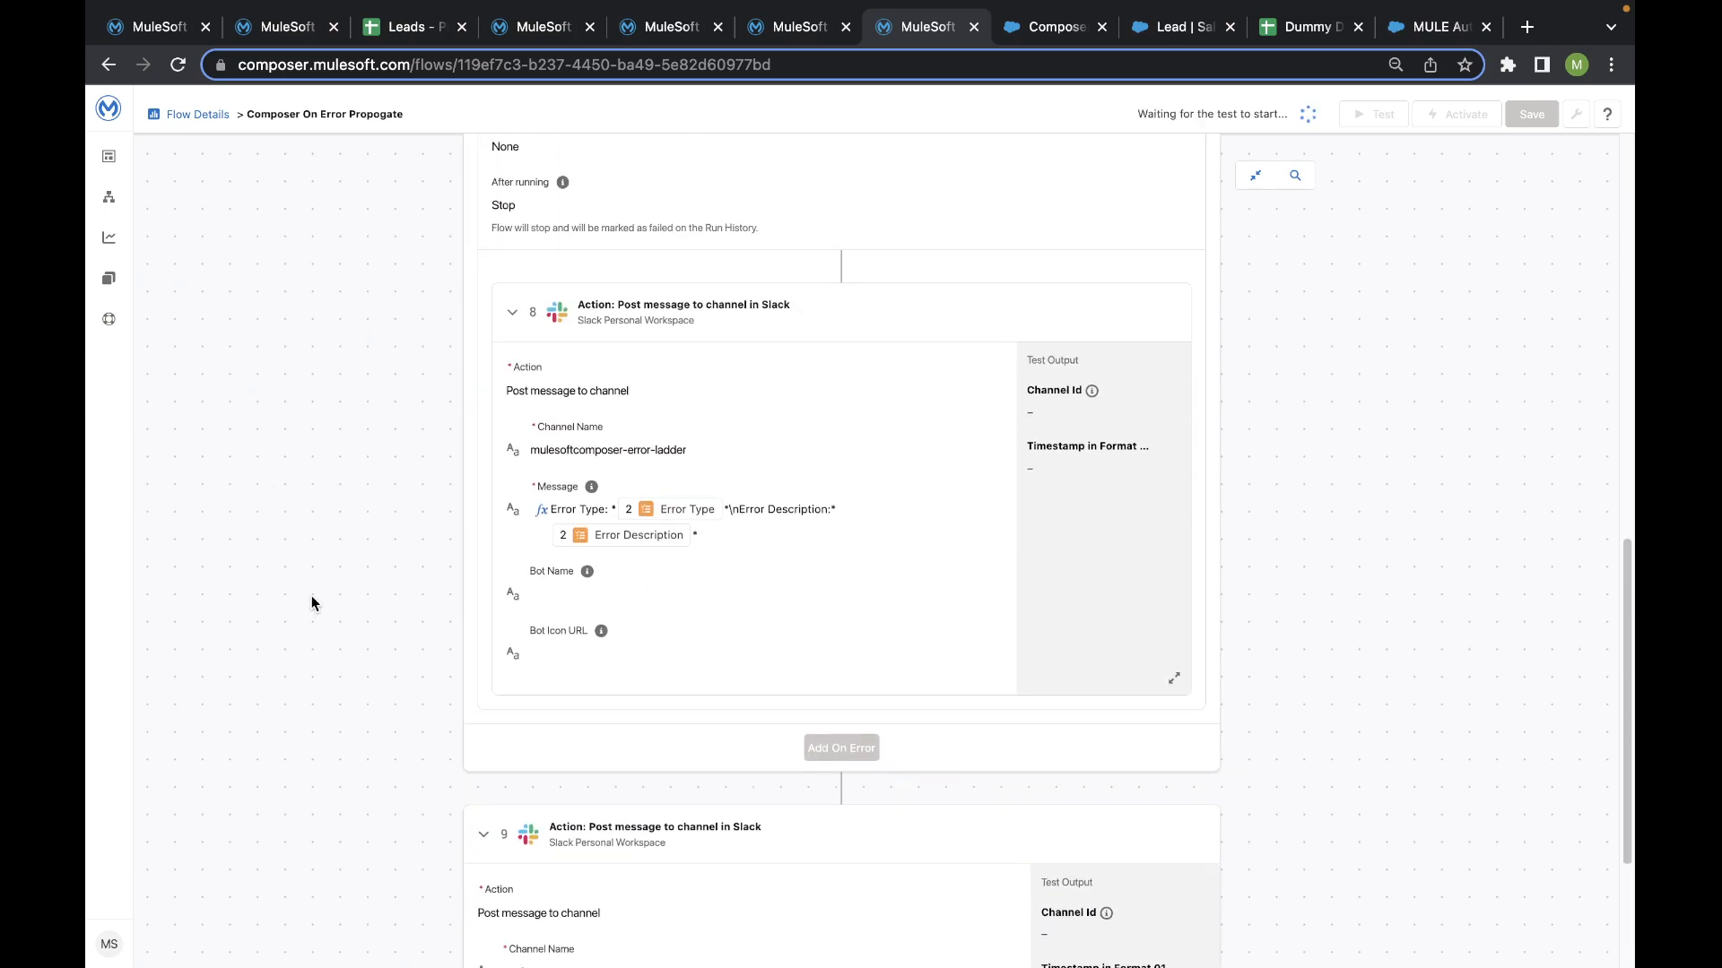
scroll(311, 595, down, 3)
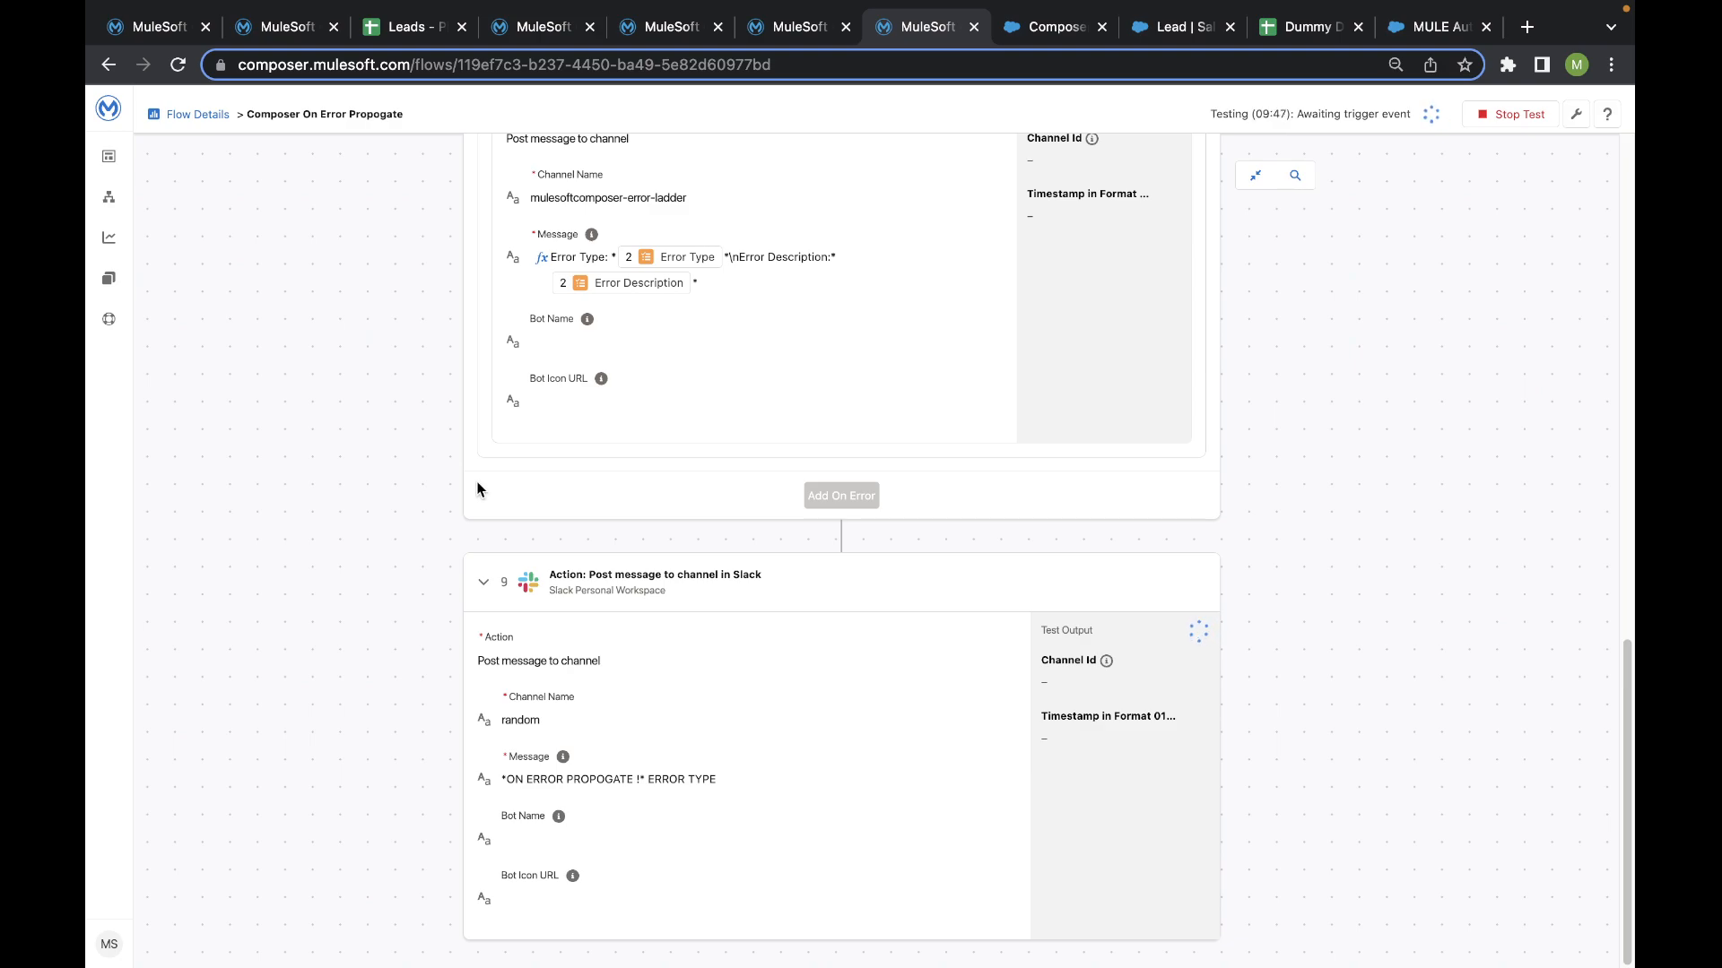
- Switch to the Salesforce account Composer Date Change Field 12, change its Description to KOCHI DEVeloper GROUP and save the record
click(1050, 26)
scroll(515, 553, down, 5)
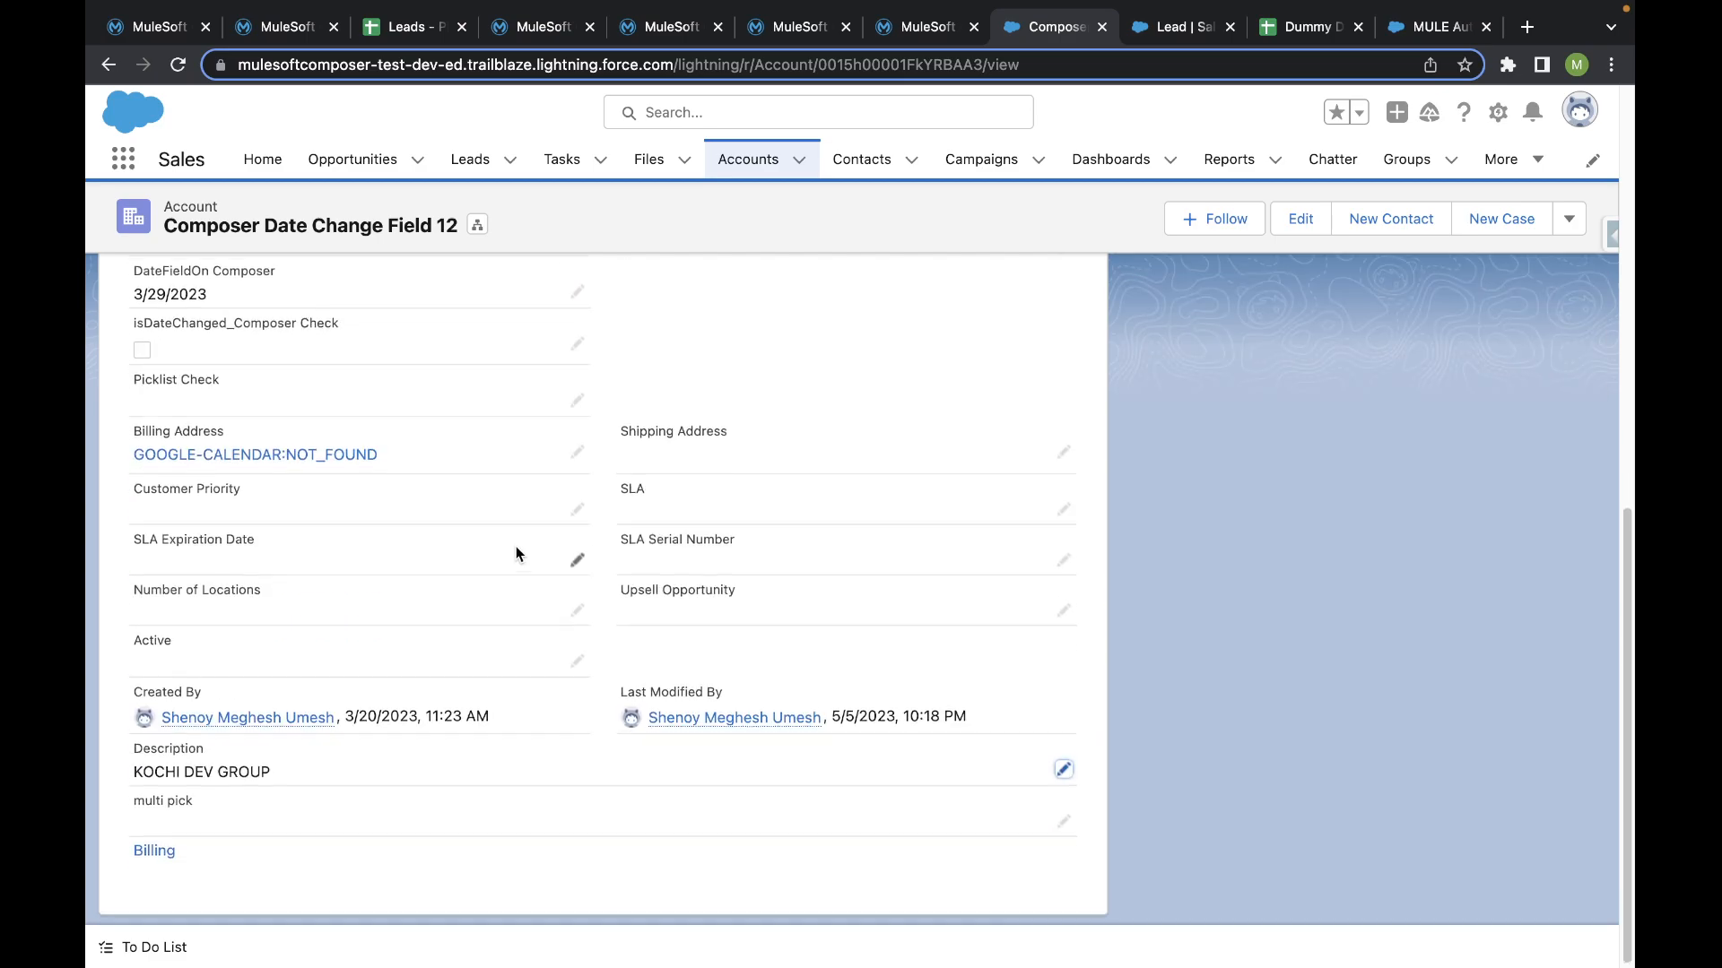
double_click(461, 774)
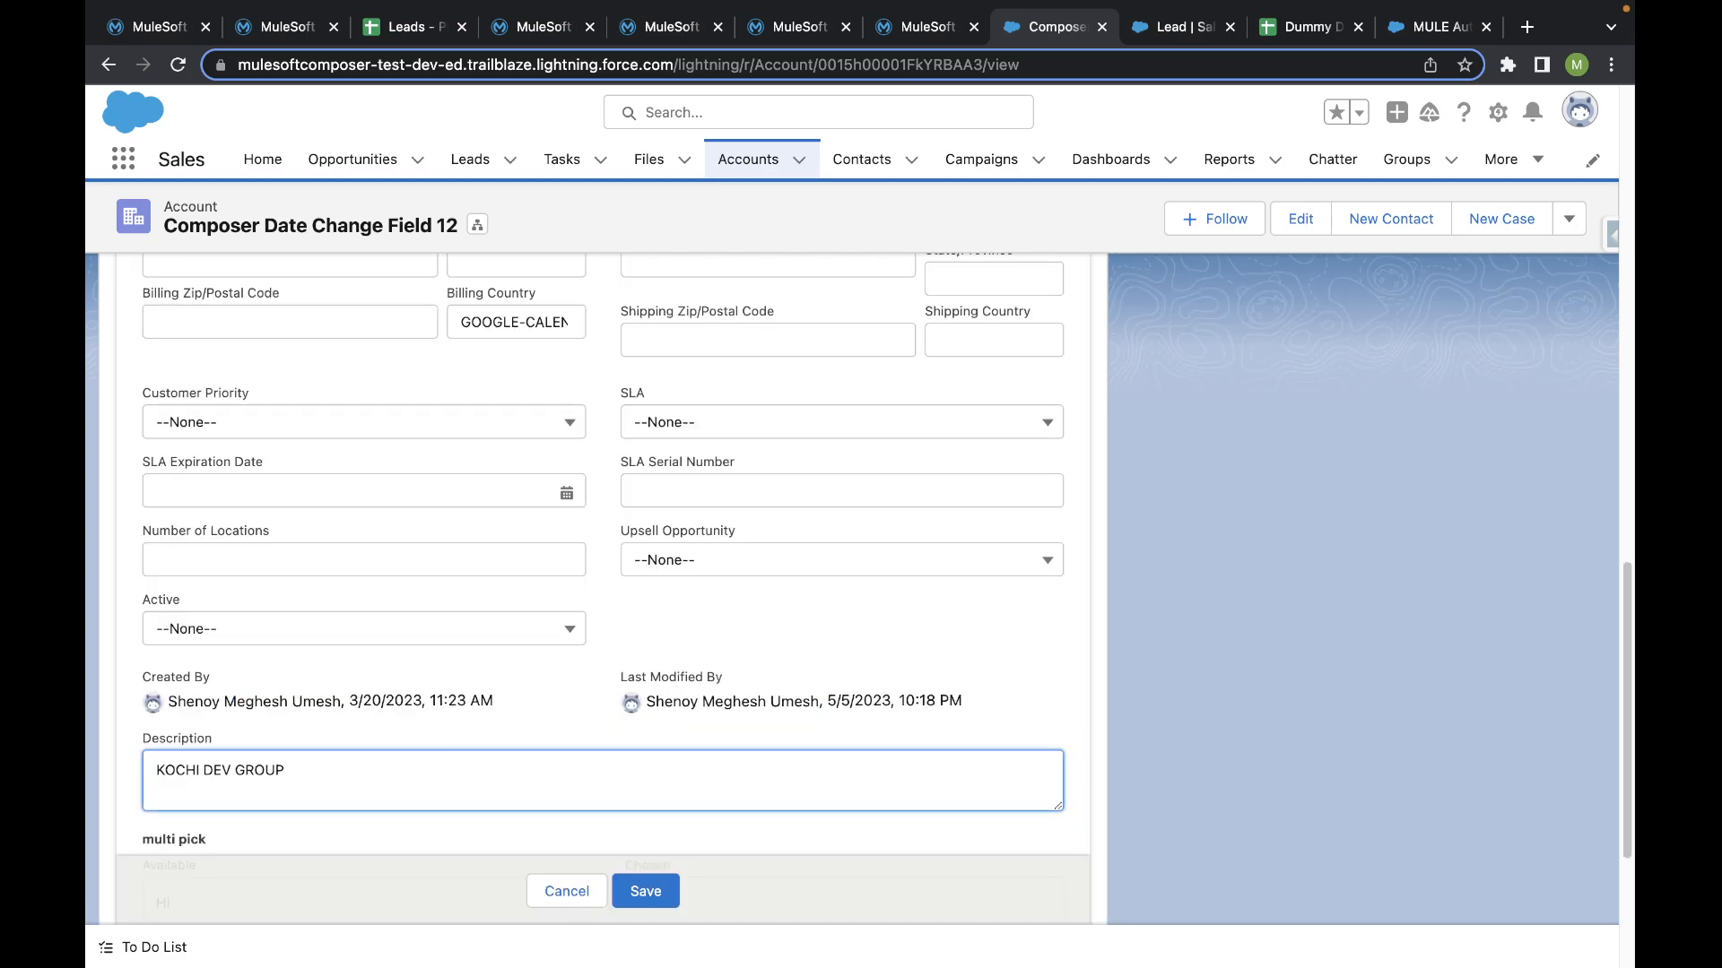
click(231, 770)
text(eloper)
click(675, 902)
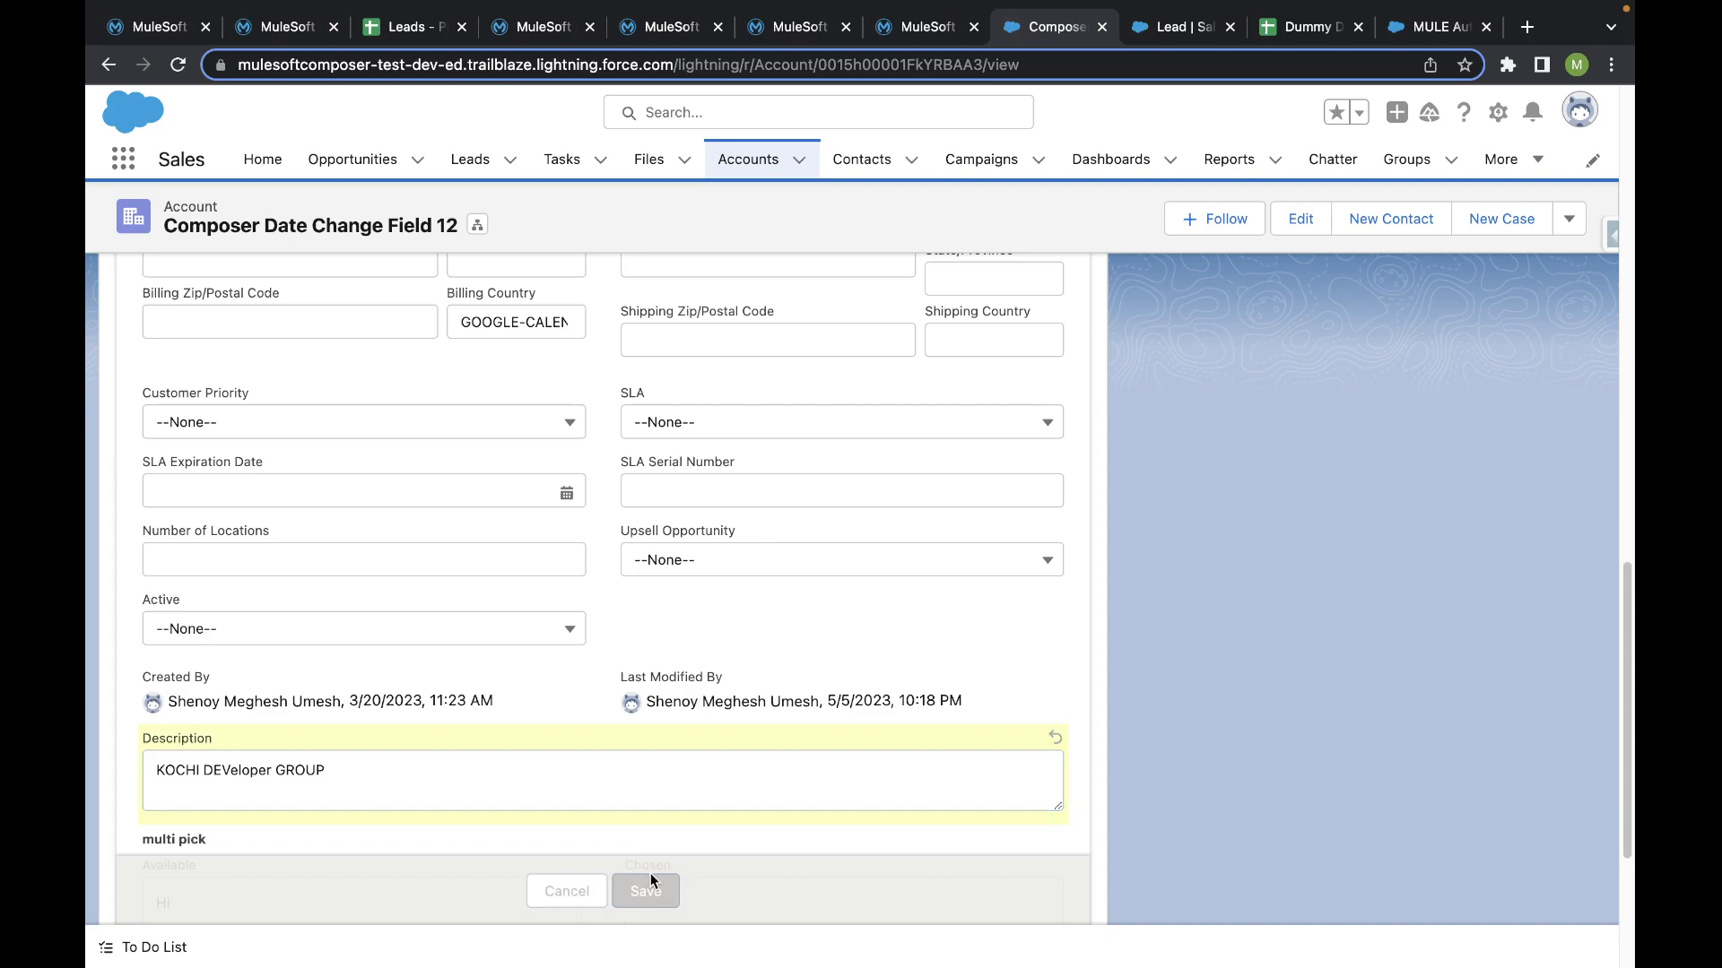
- Return to the Composer On Error Propogate flow in MuleSoft Composer and check the running test from the trigger to the error handler
click(799, 27)
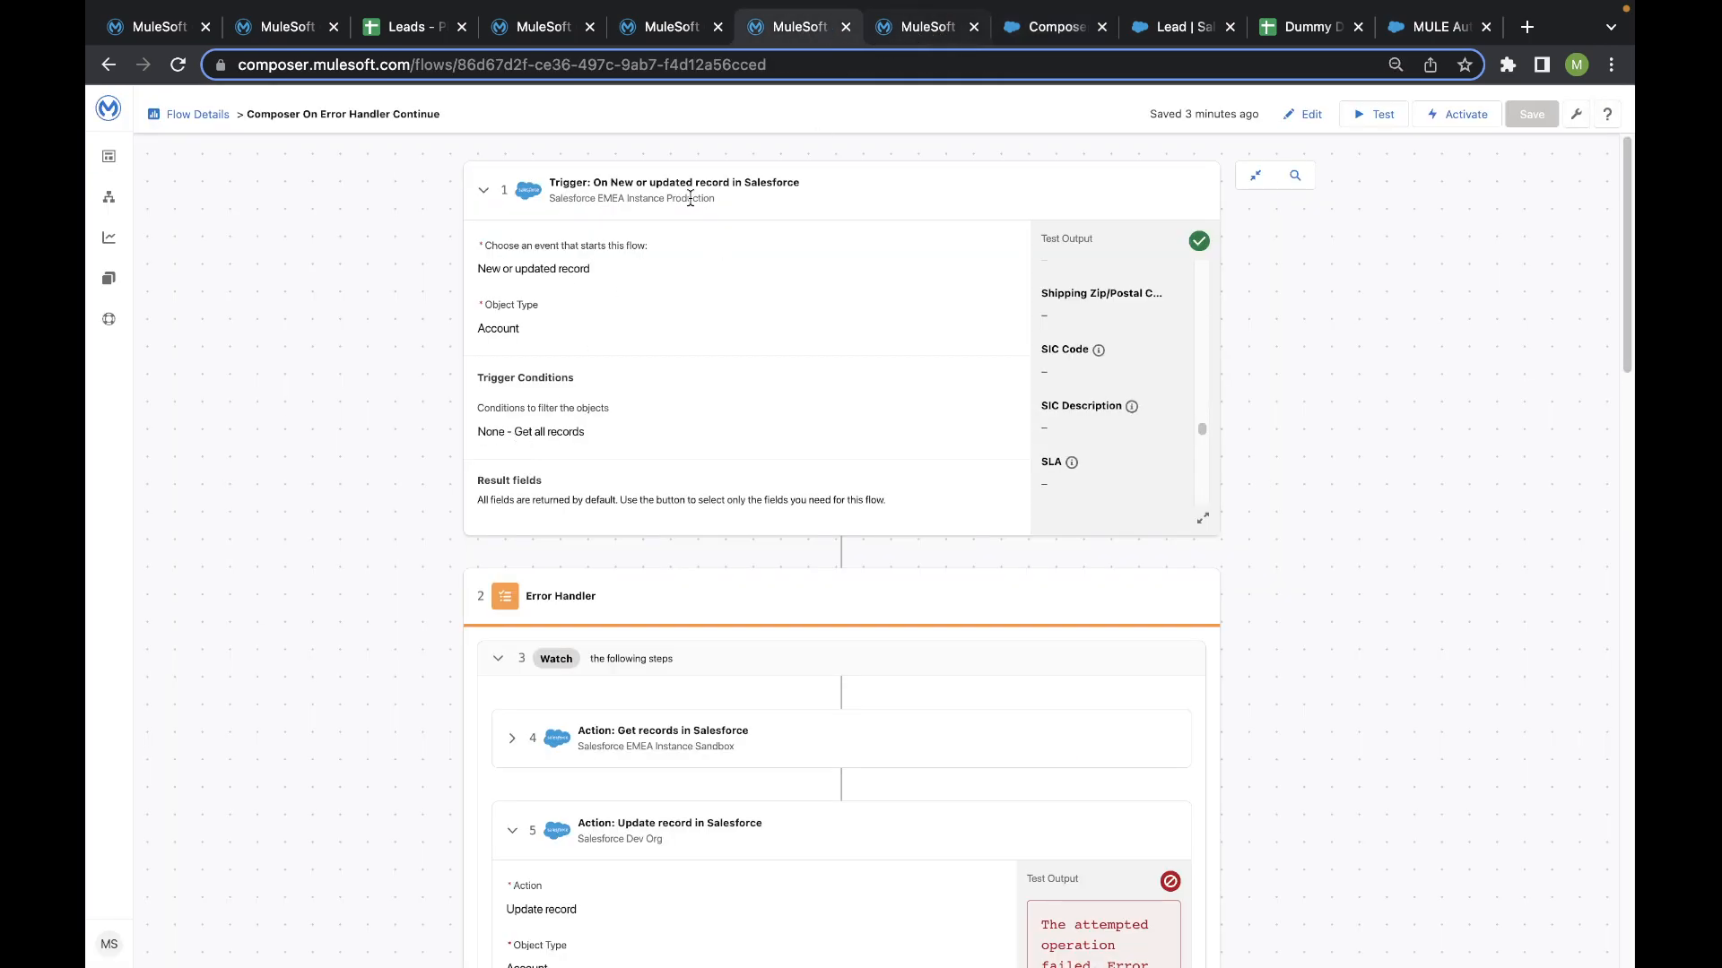
click(902, 27)
scroll(630, 419, up, 15)
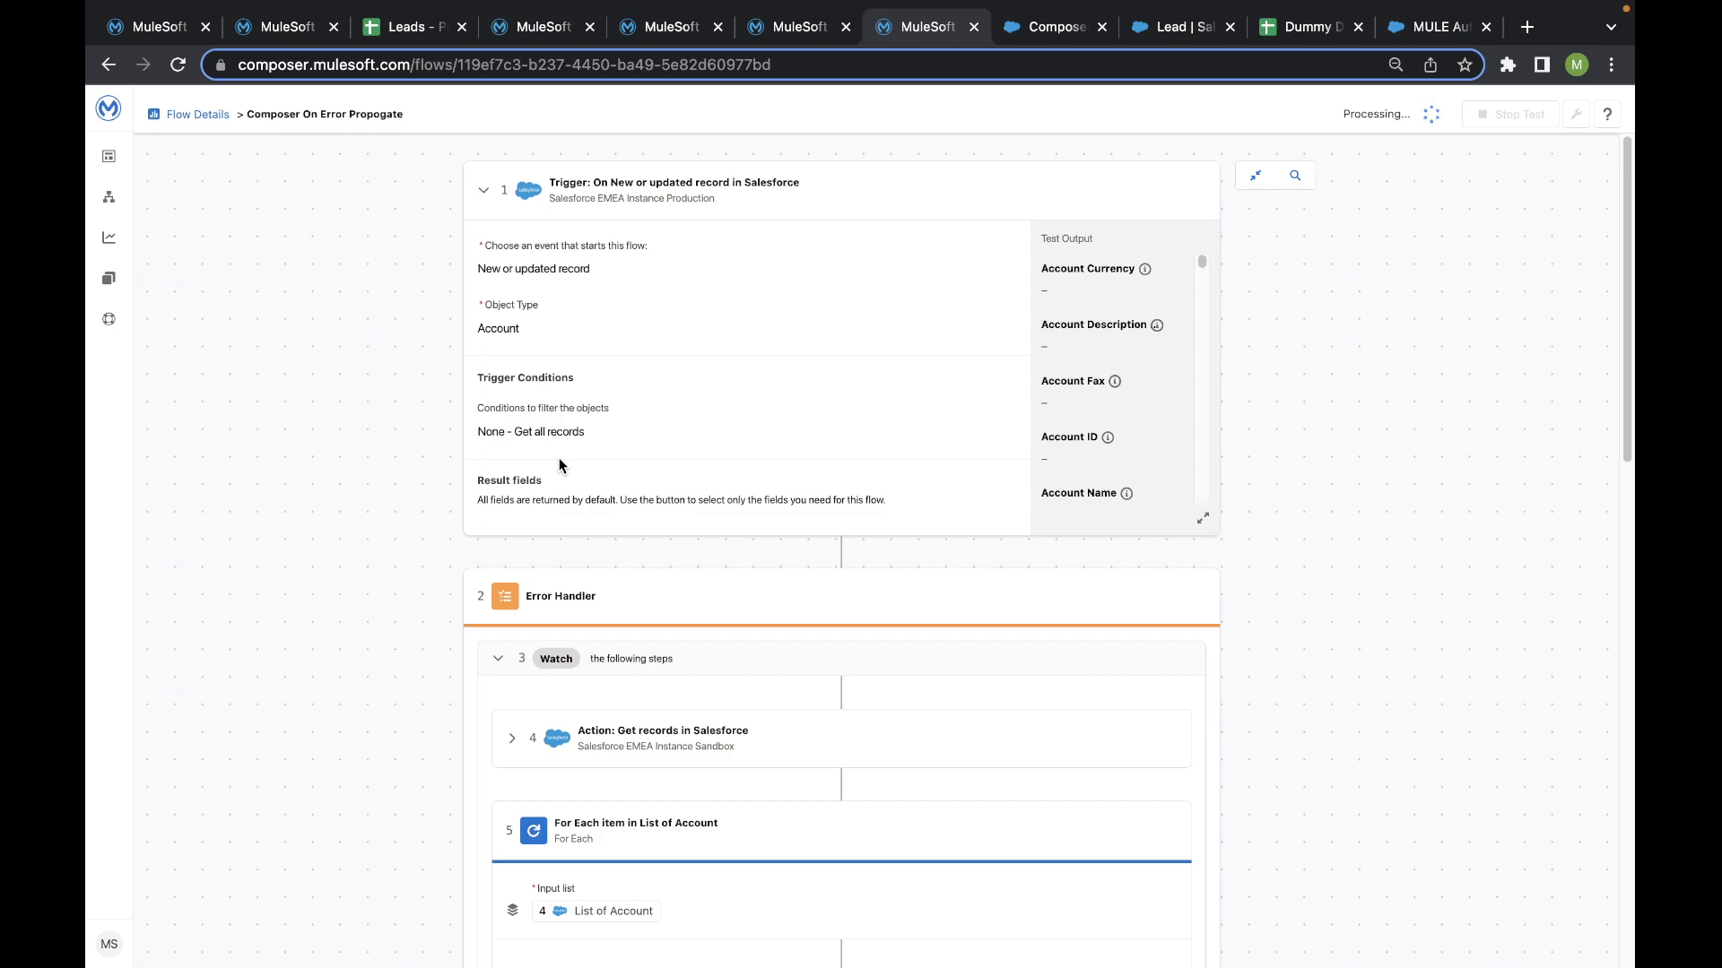
scroll(566, 480, down, 3)
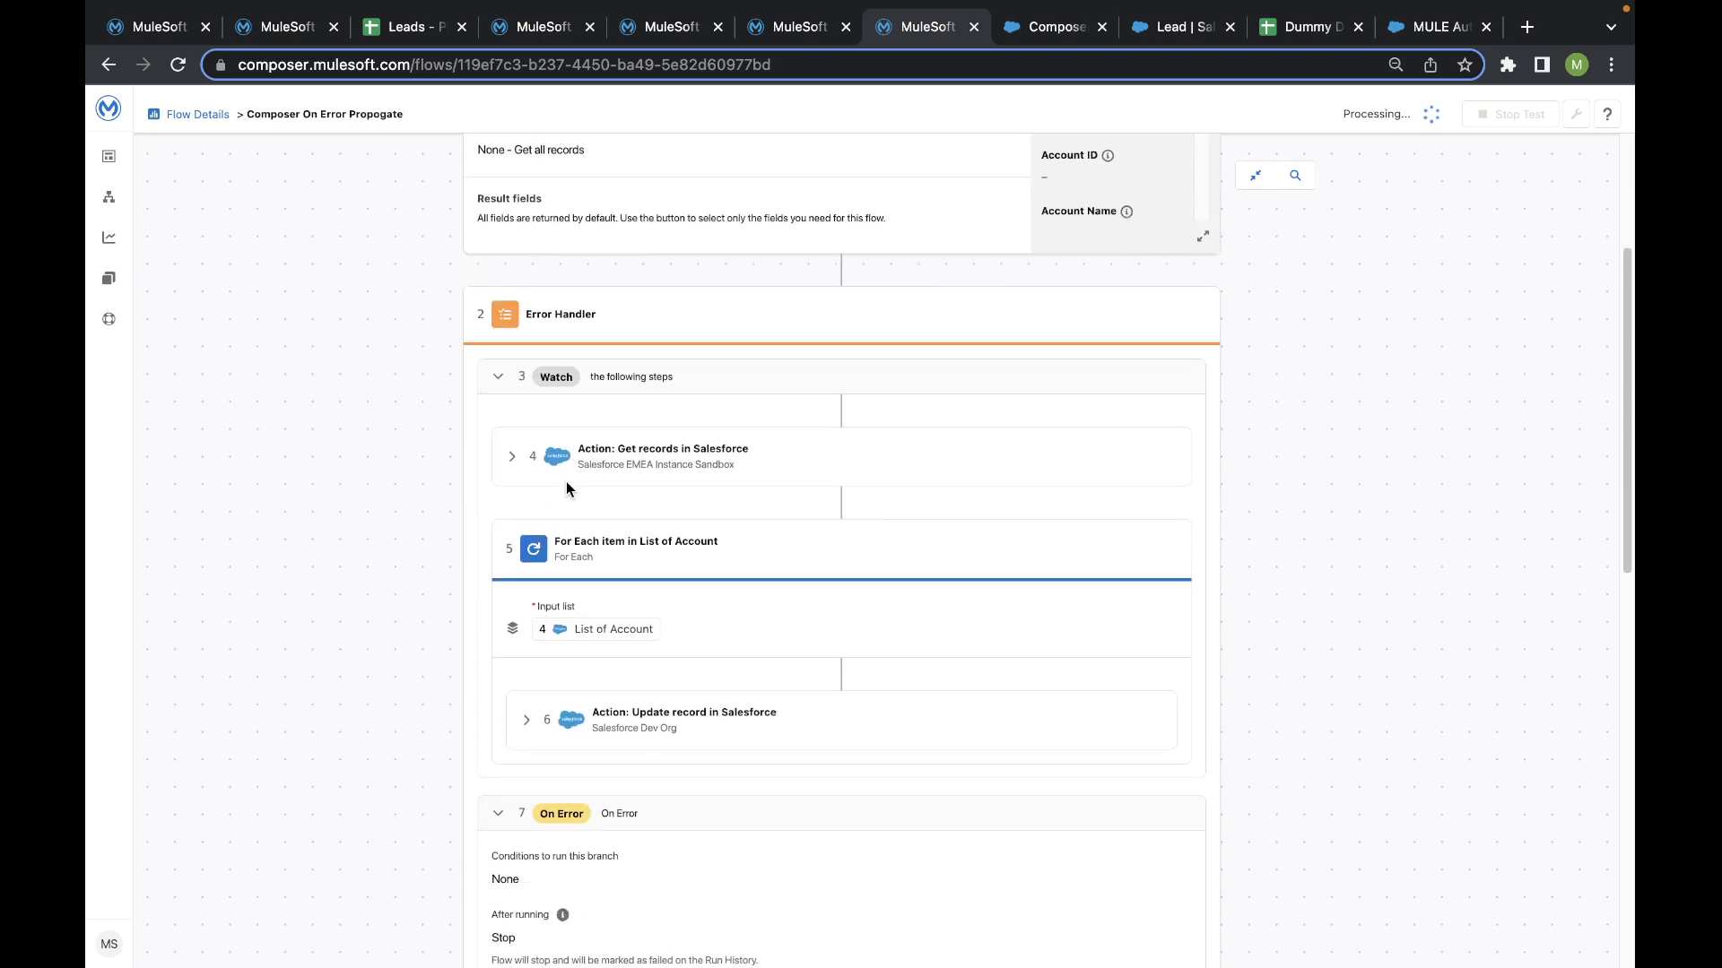
- Inspect the Get records action's Account ID criteria, collapse it, and expand the Update record action inside the For Each loop
click(529, 453)
scroll(502, 493, down, 7)
scroll(484, 475, up, 6)
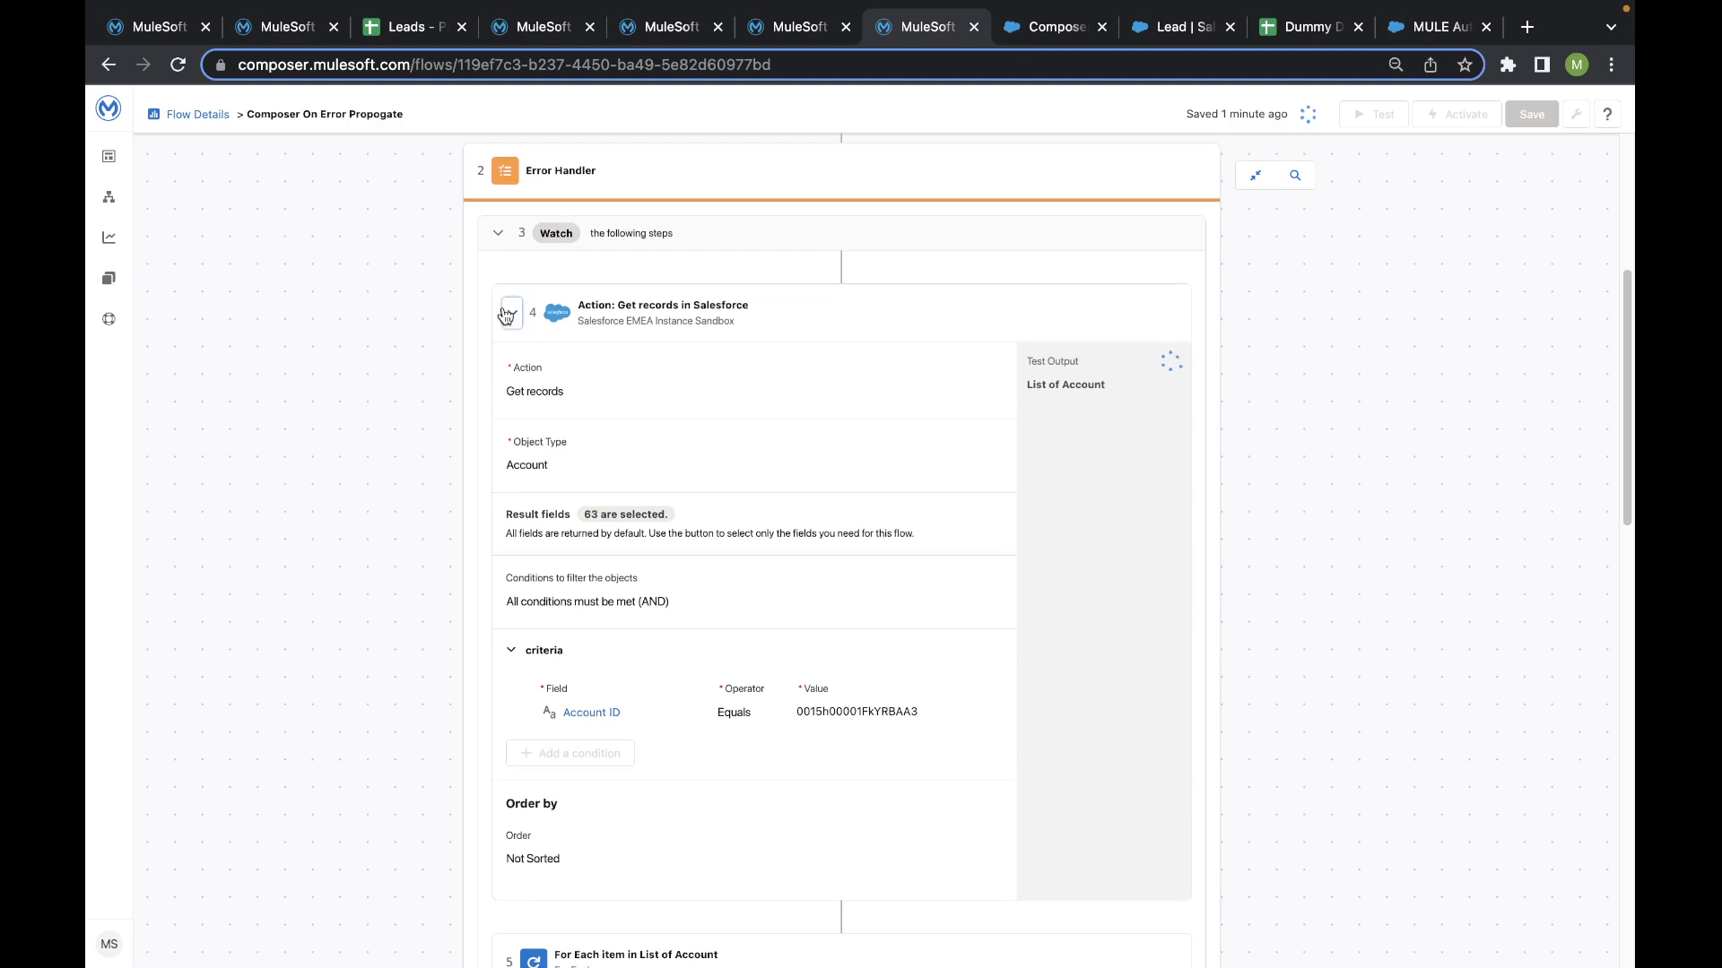
click(512, 312)
click(527, 539)
scroll(528, 540, down, 4)
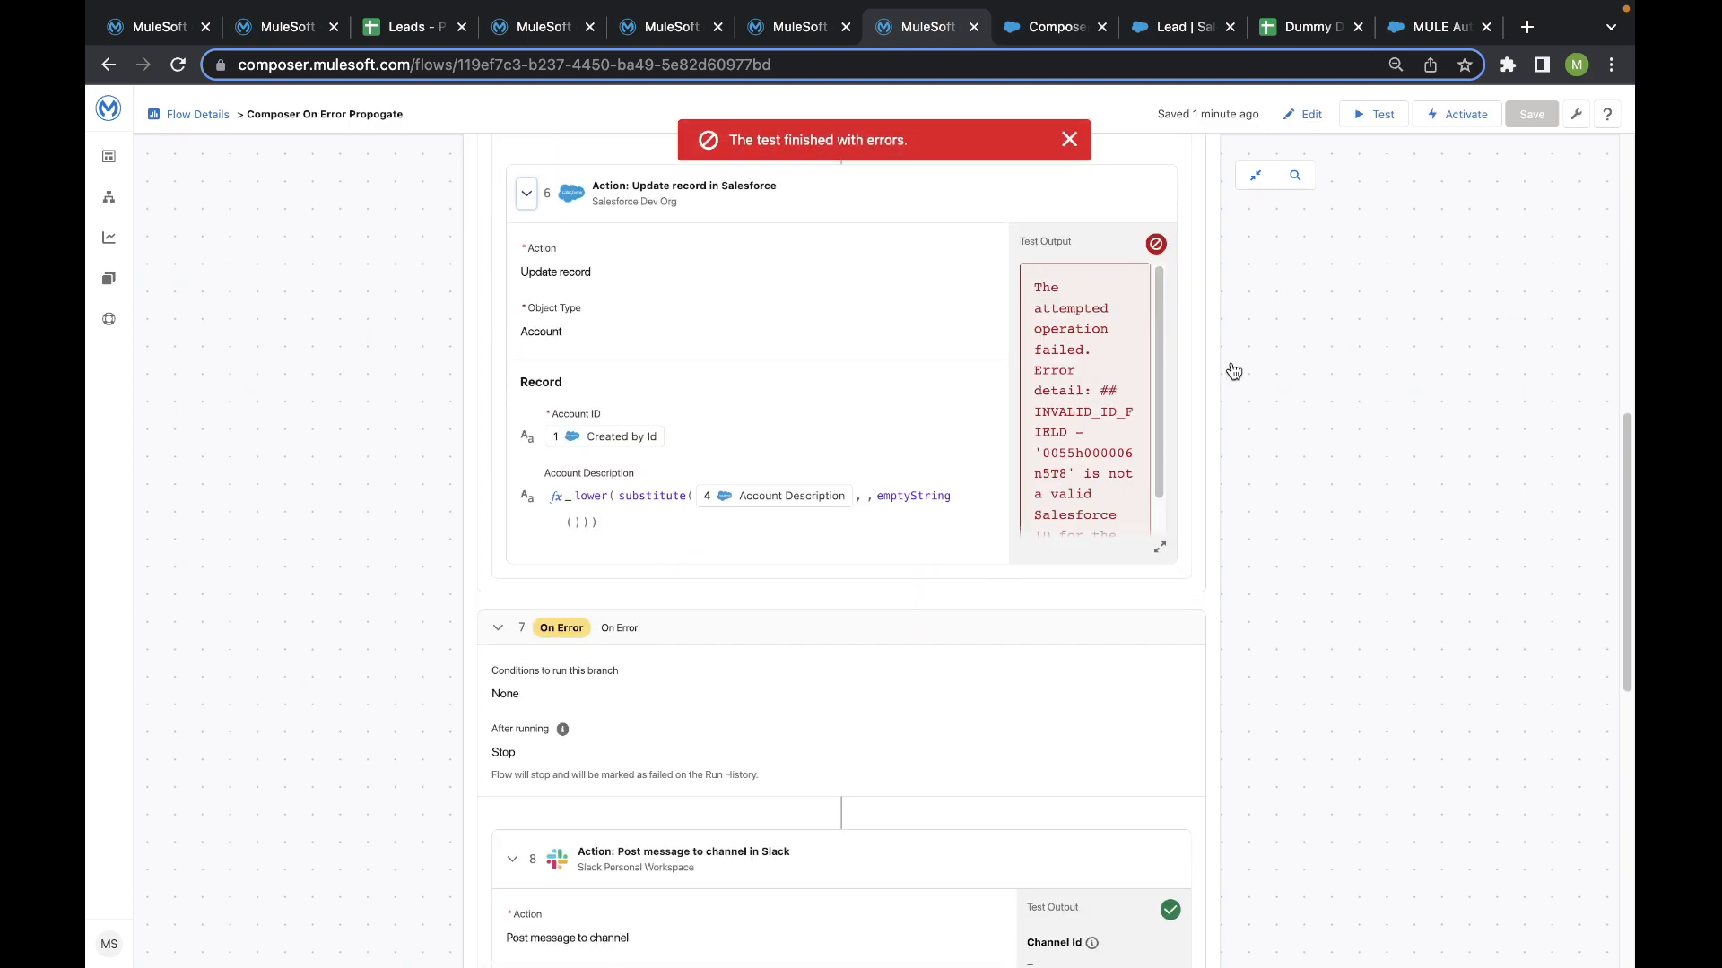
- Review the Update record error output, the On Error branch's Stop setting and both Slack message actions' test outputs
scroll(1064, 321, down, 3)
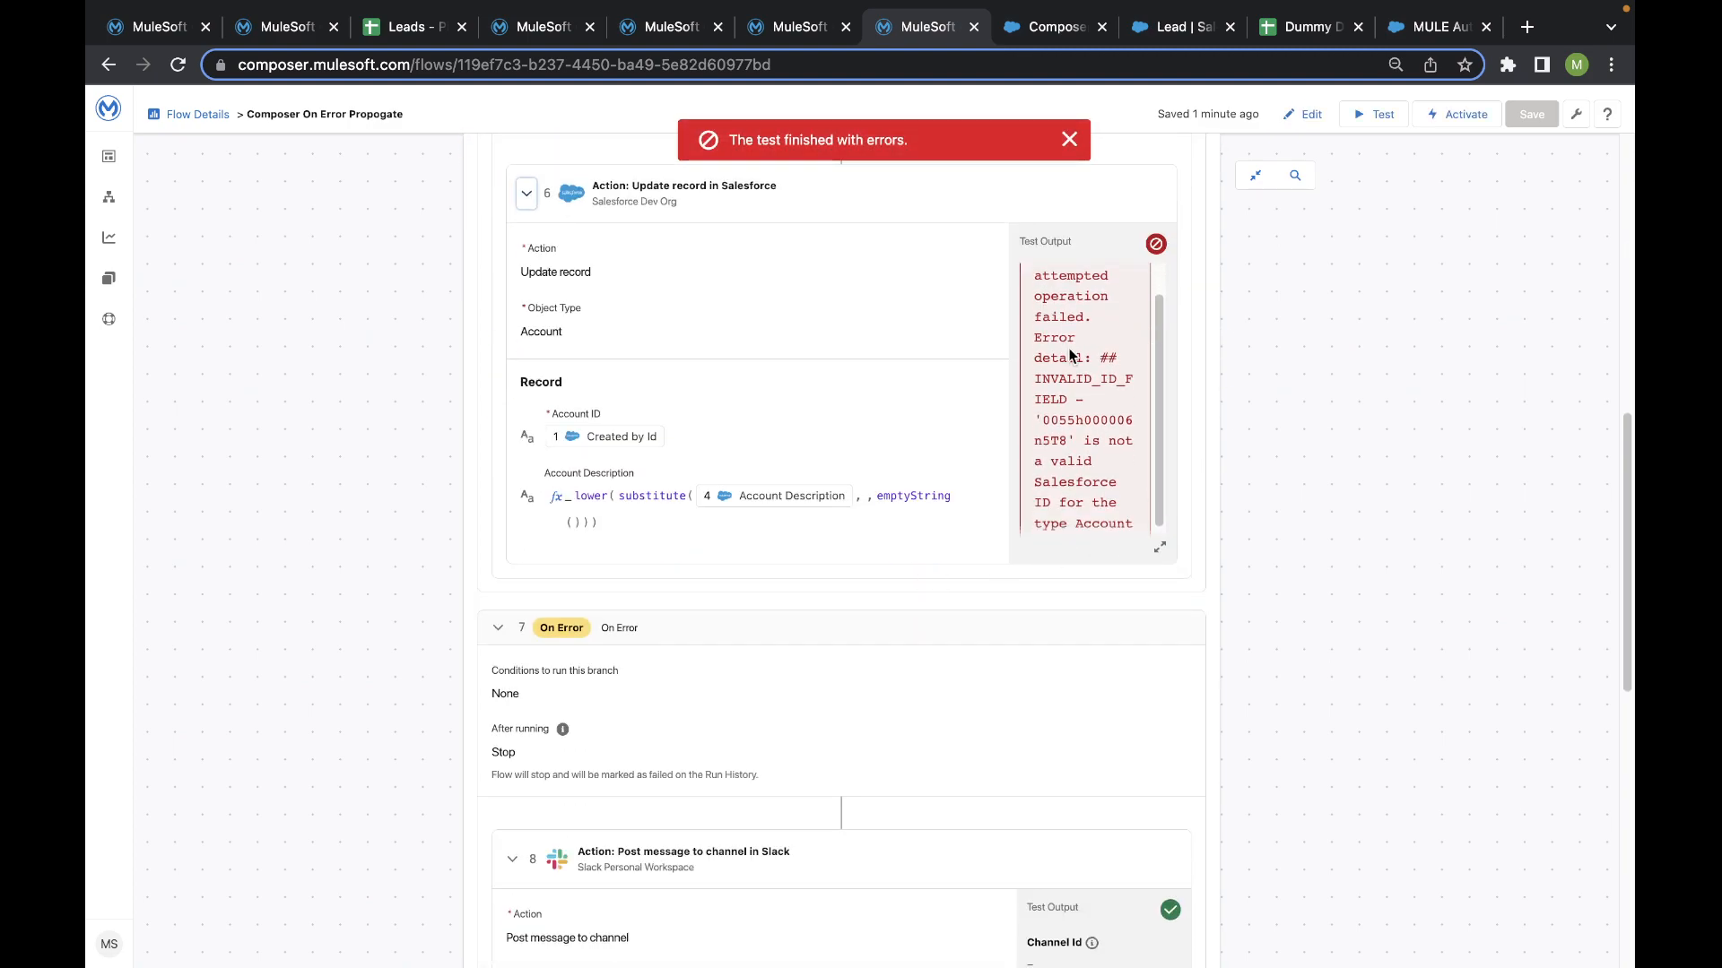
scroll(395, 511, down, 7)
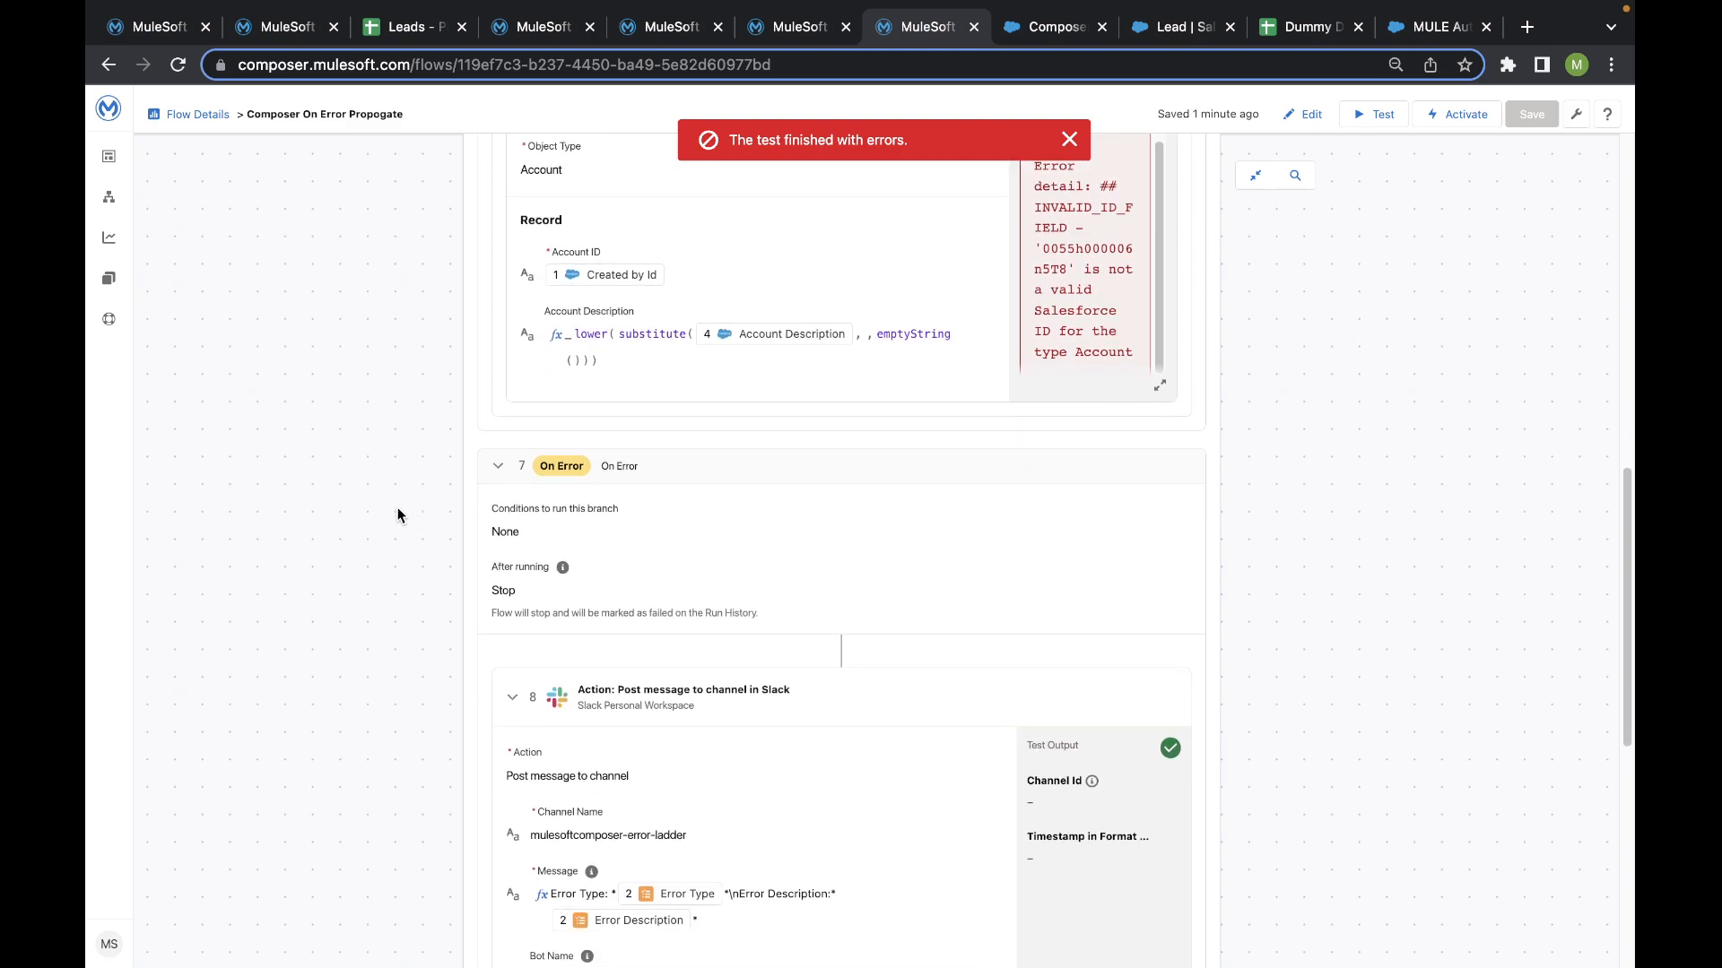
scroll(397, 514, up, 2)
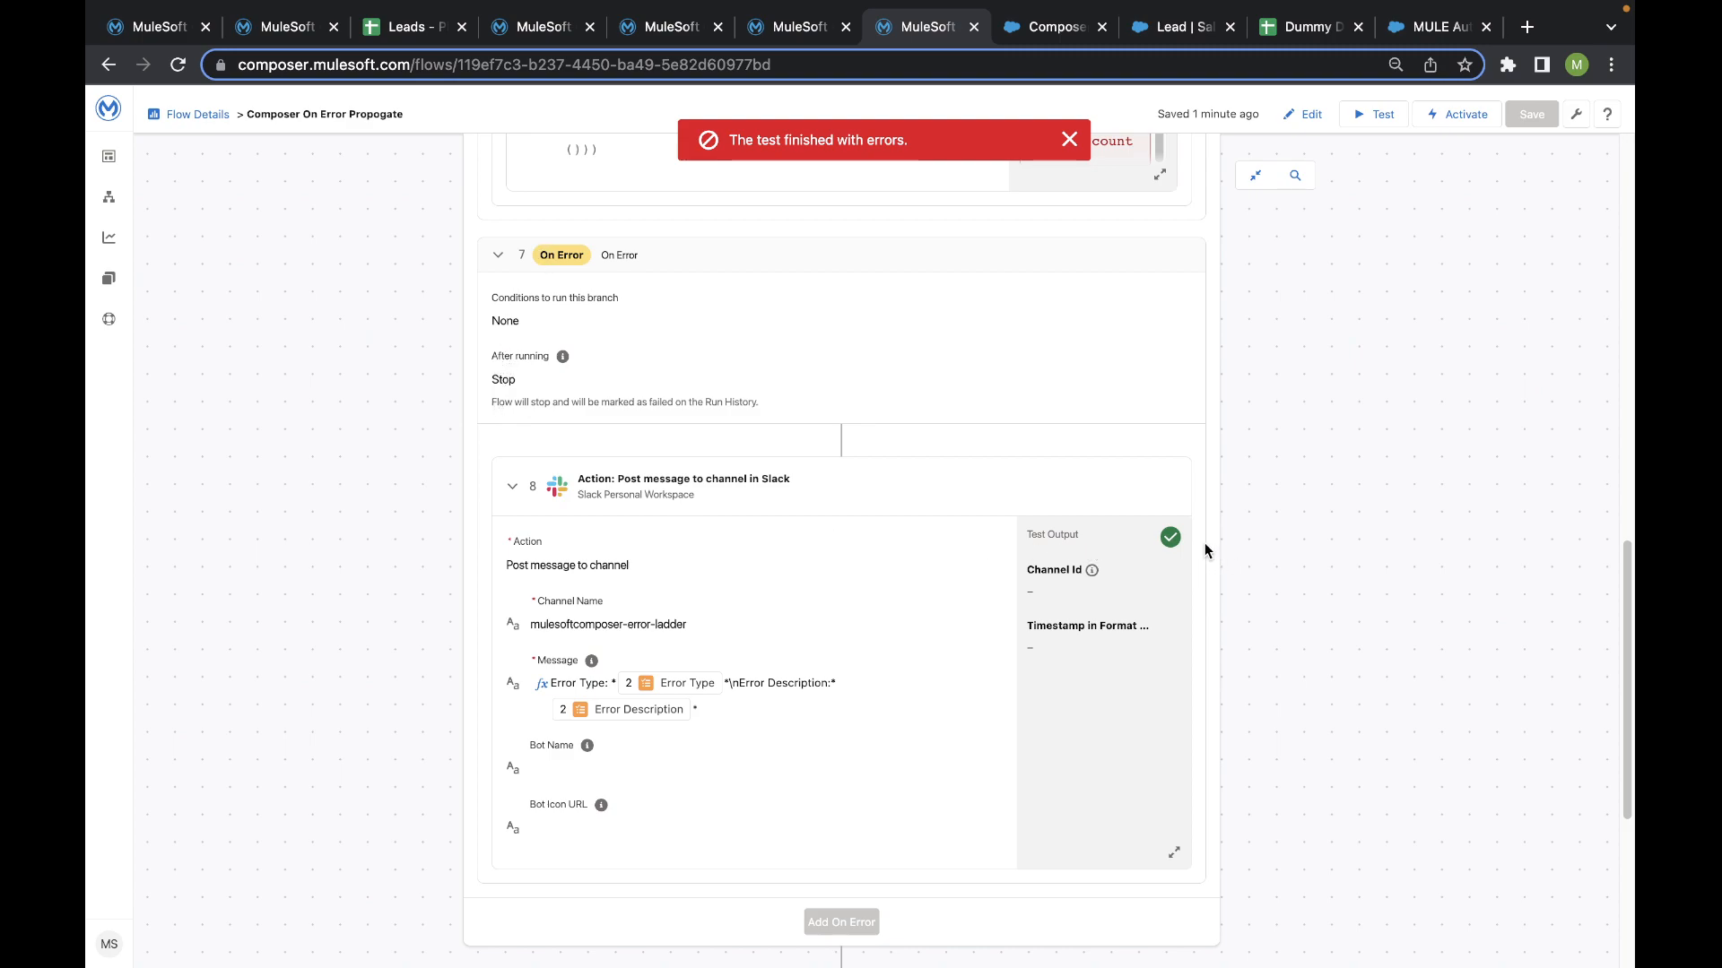
scroll(560, 574, down, 5)
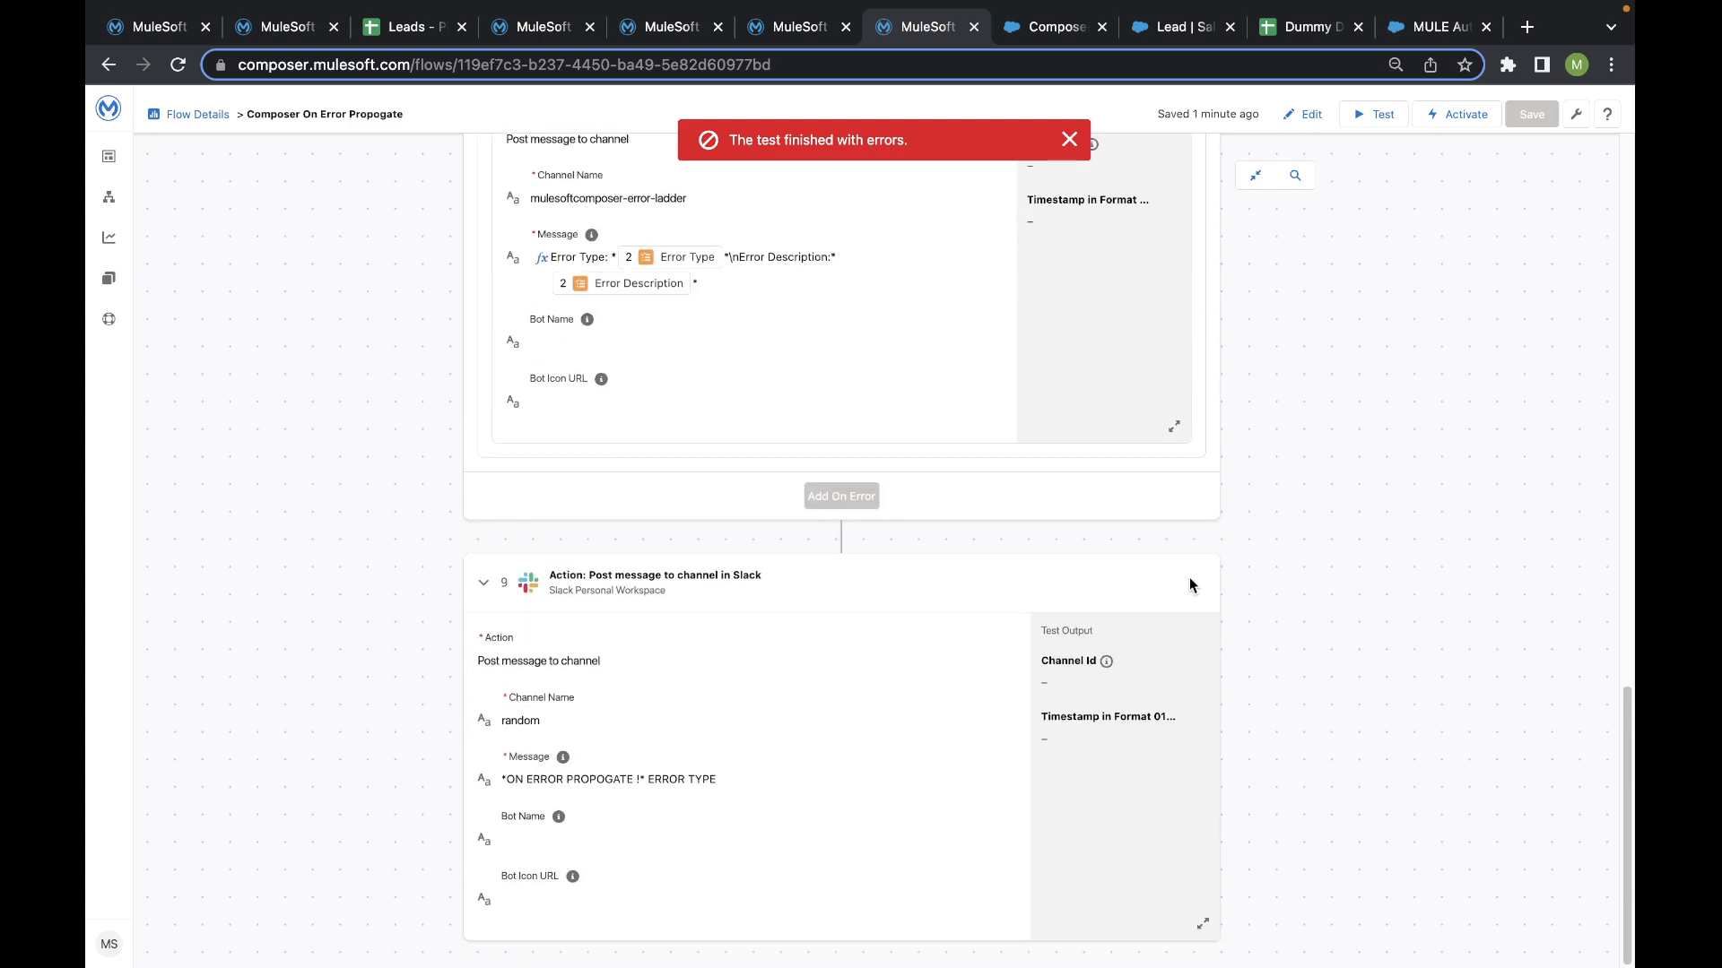
scroll(1166, 578, up, 4)
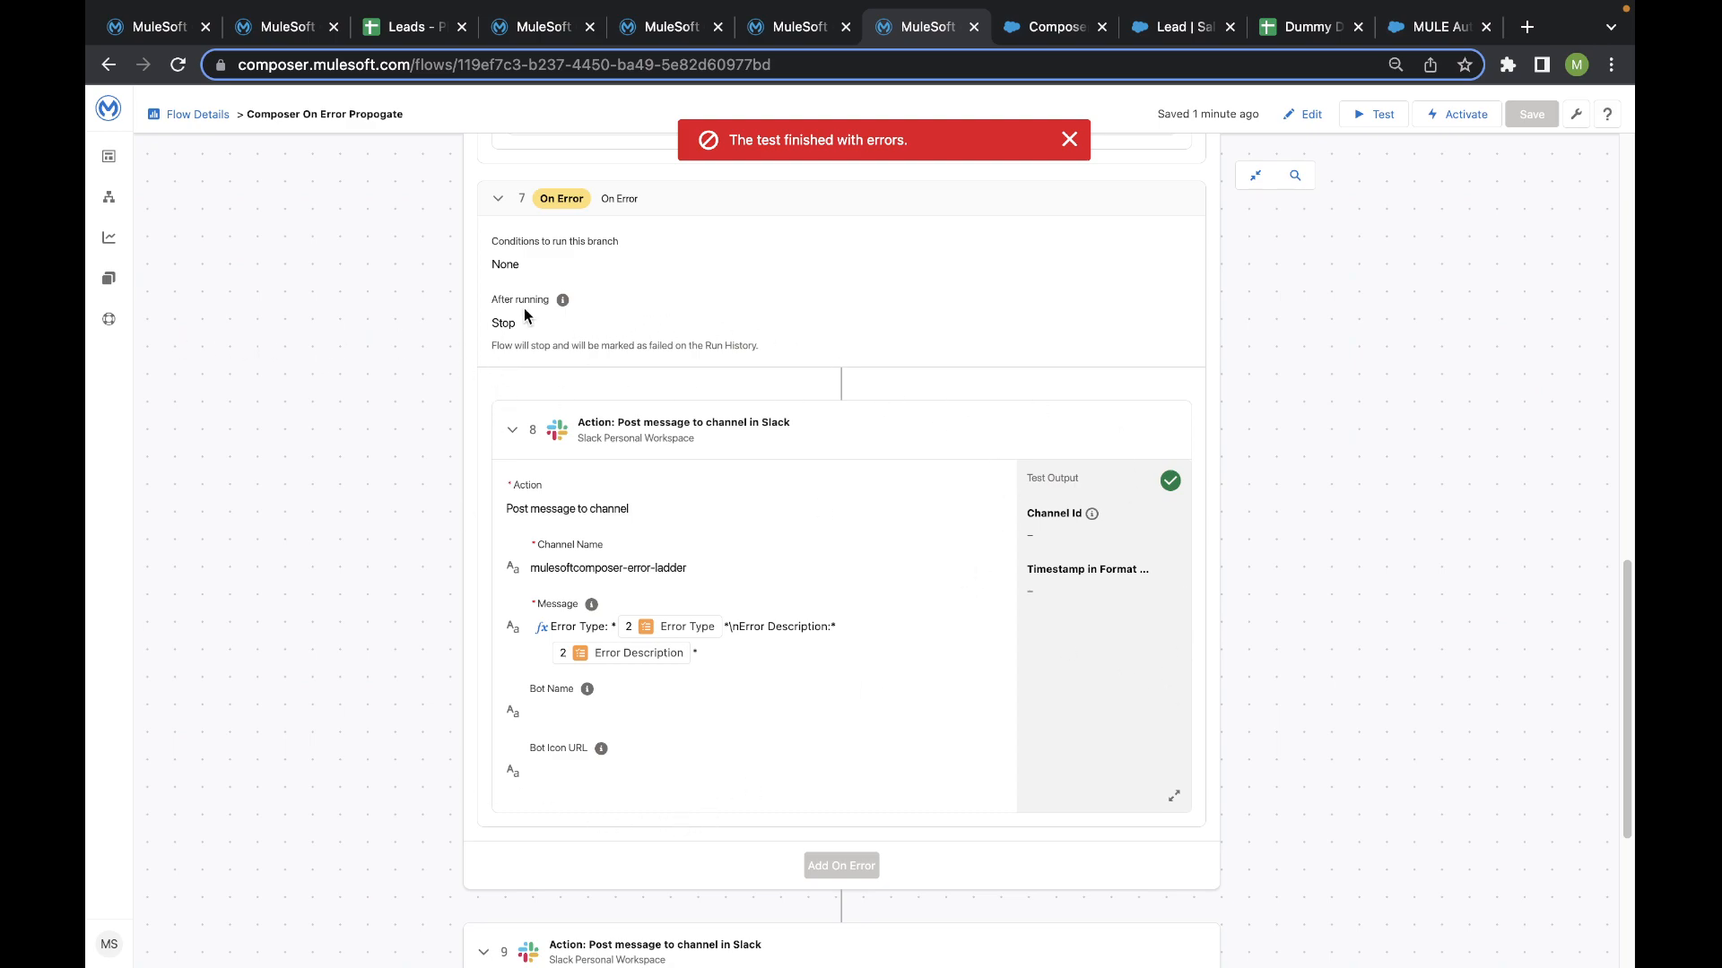
scroll(615, 417, down, 1)
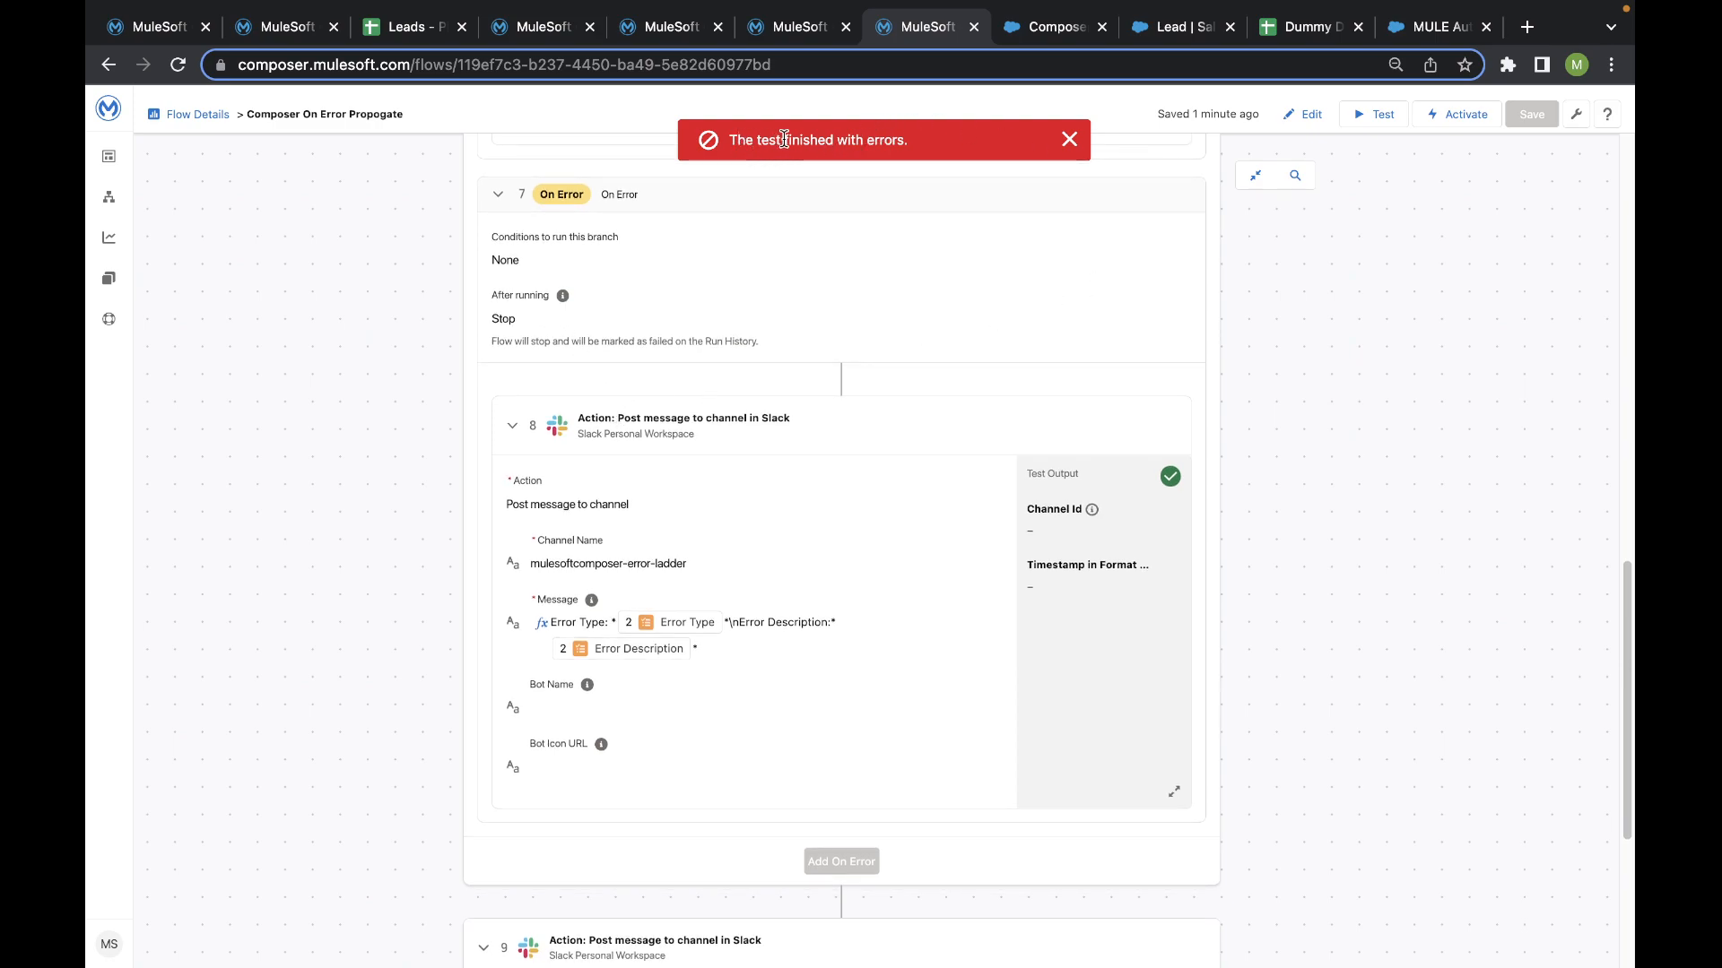
scroll(703, 406, down, 4)
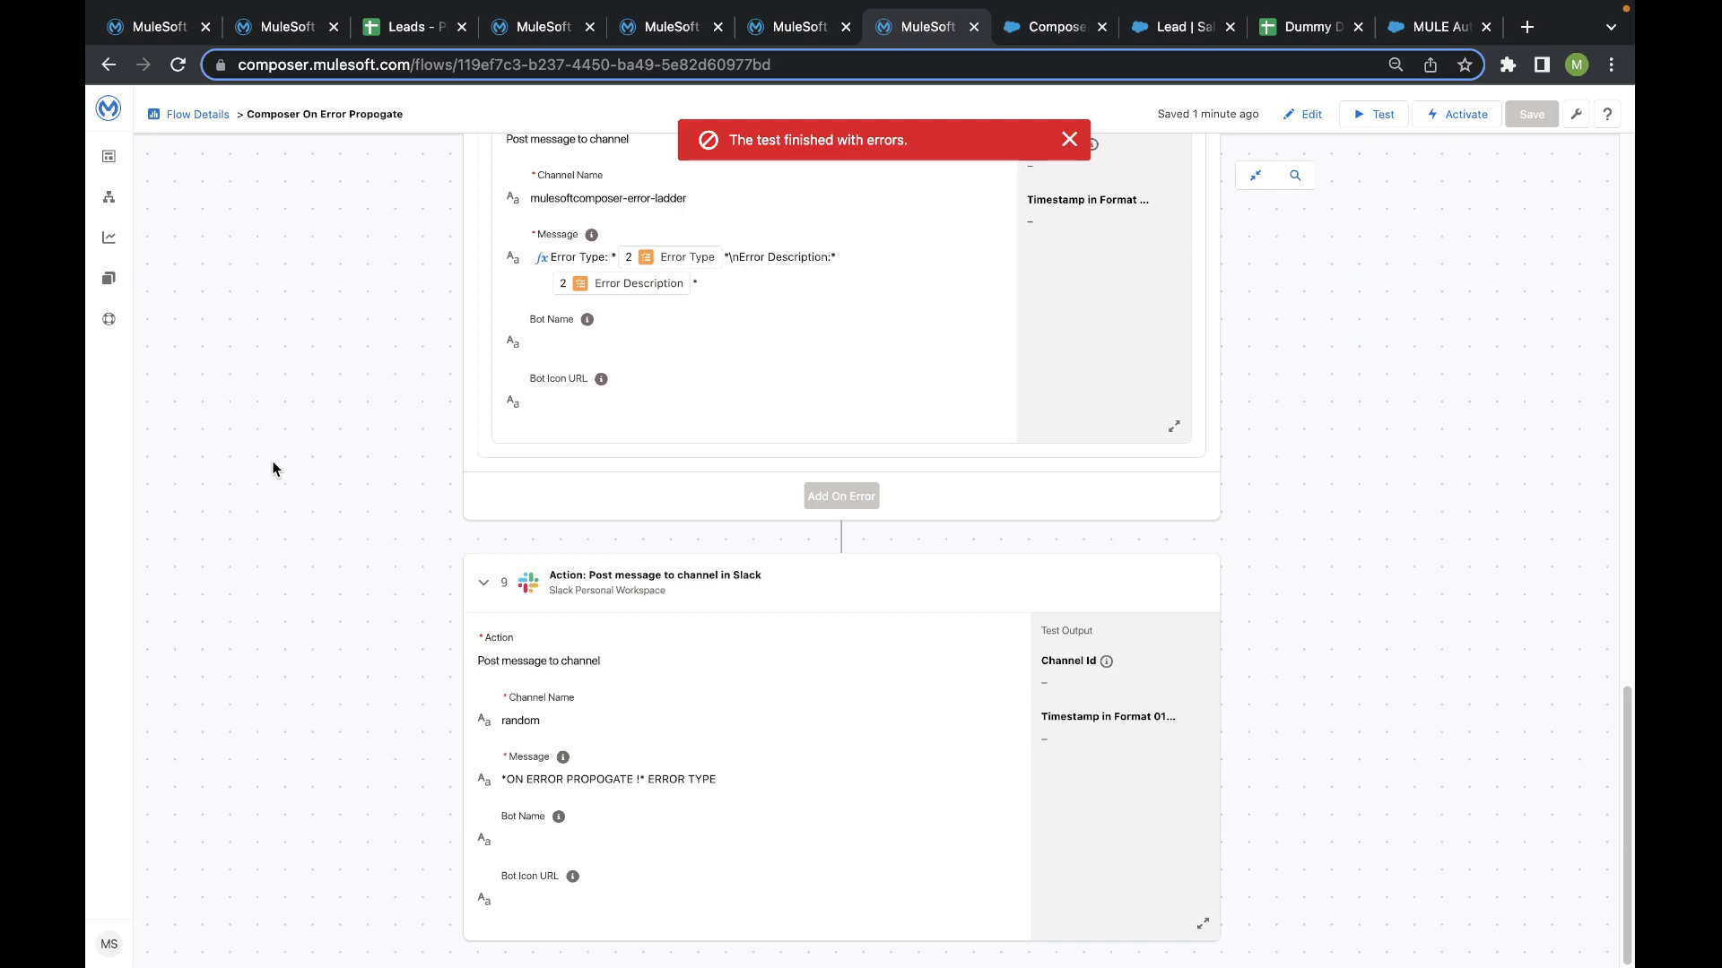
- Switch to Slack to check the mulesoftcomposer-error-ladder channel for the flow's error message, and return to MuleSoft Composer
key(ctrl+Left)
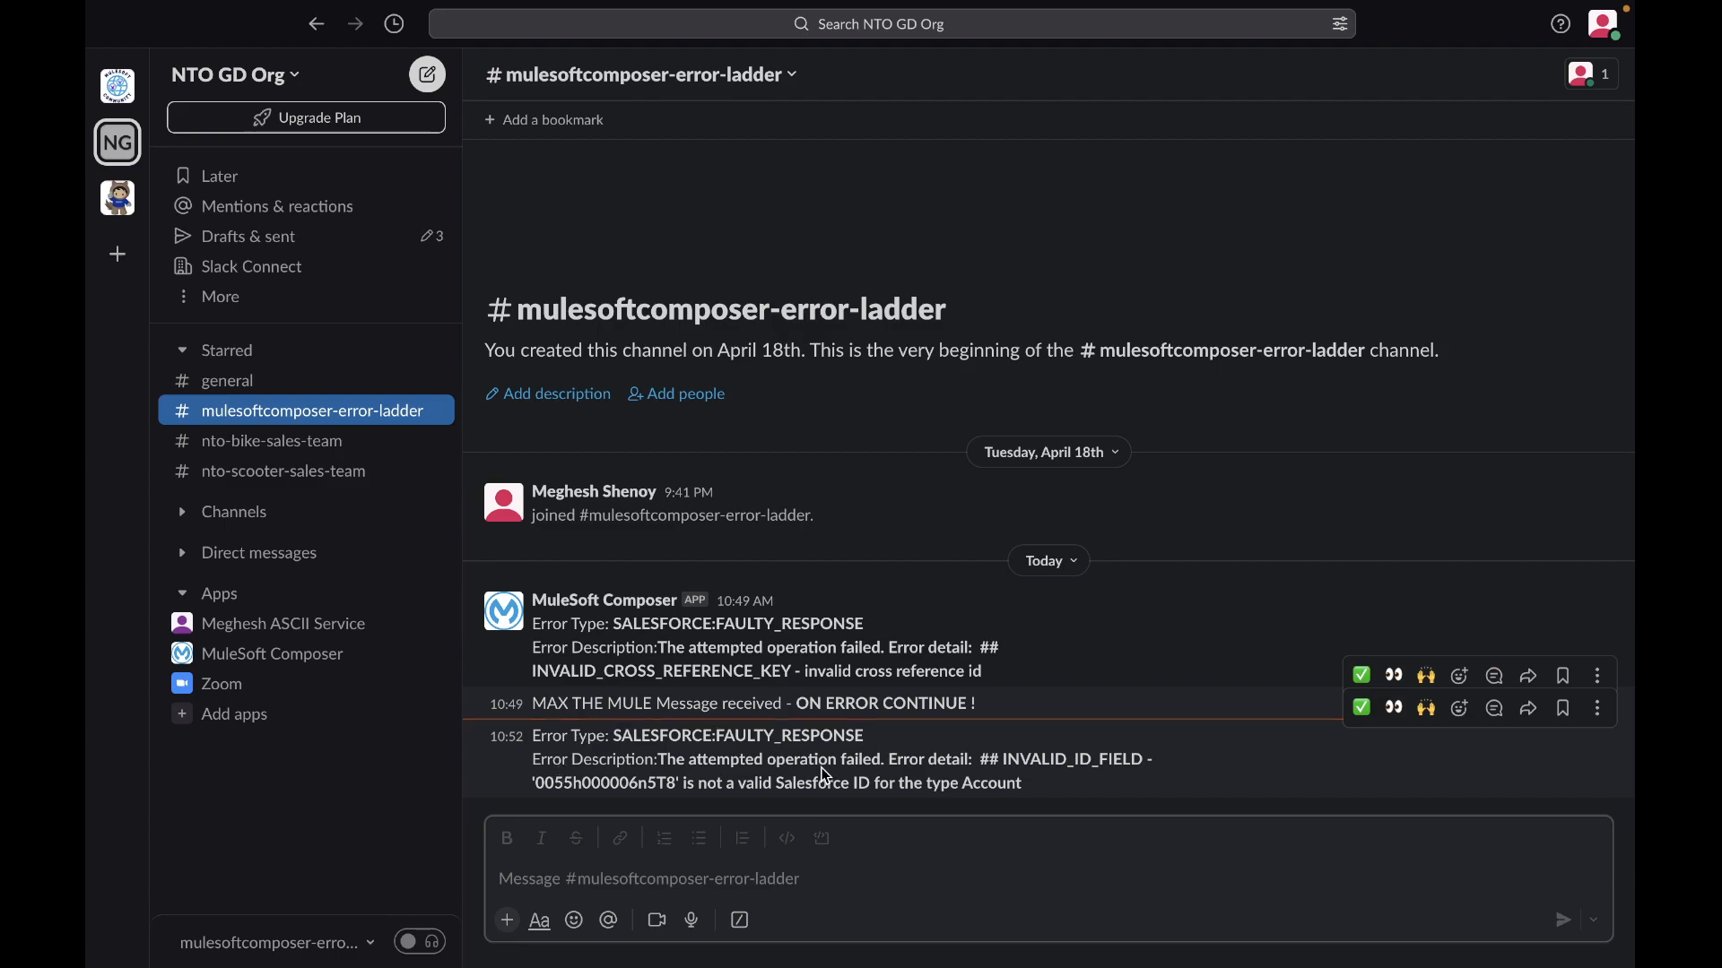
key(ctrl+Right)
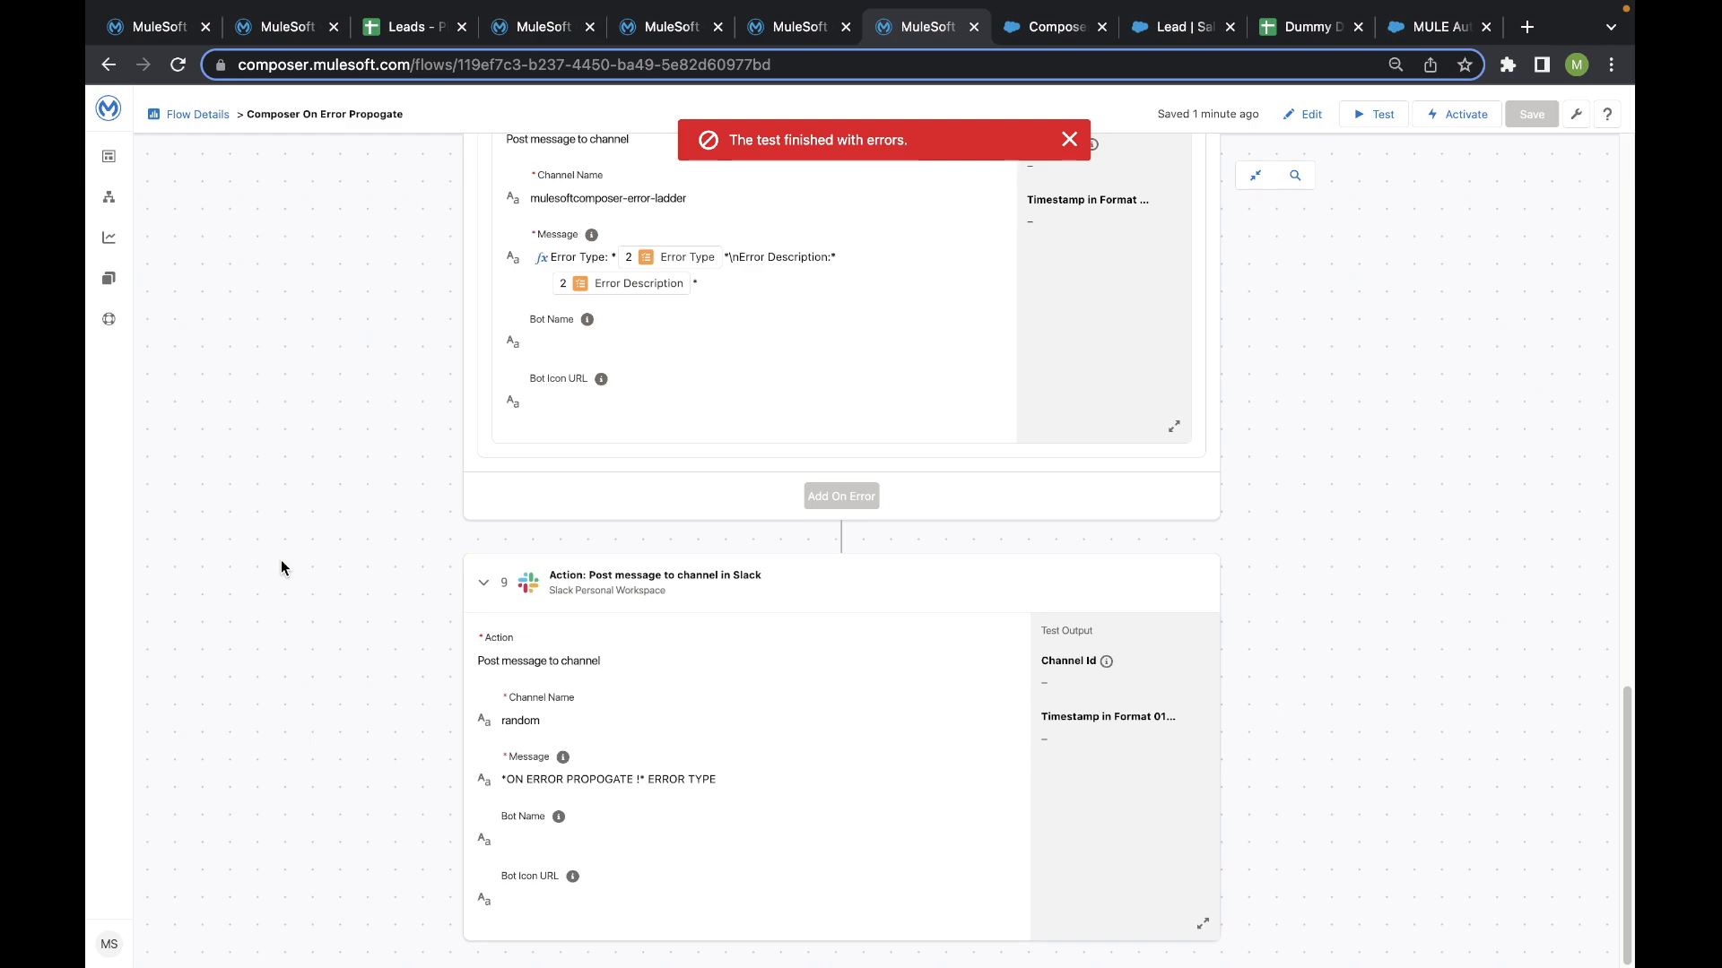
right_click(1205, 437)
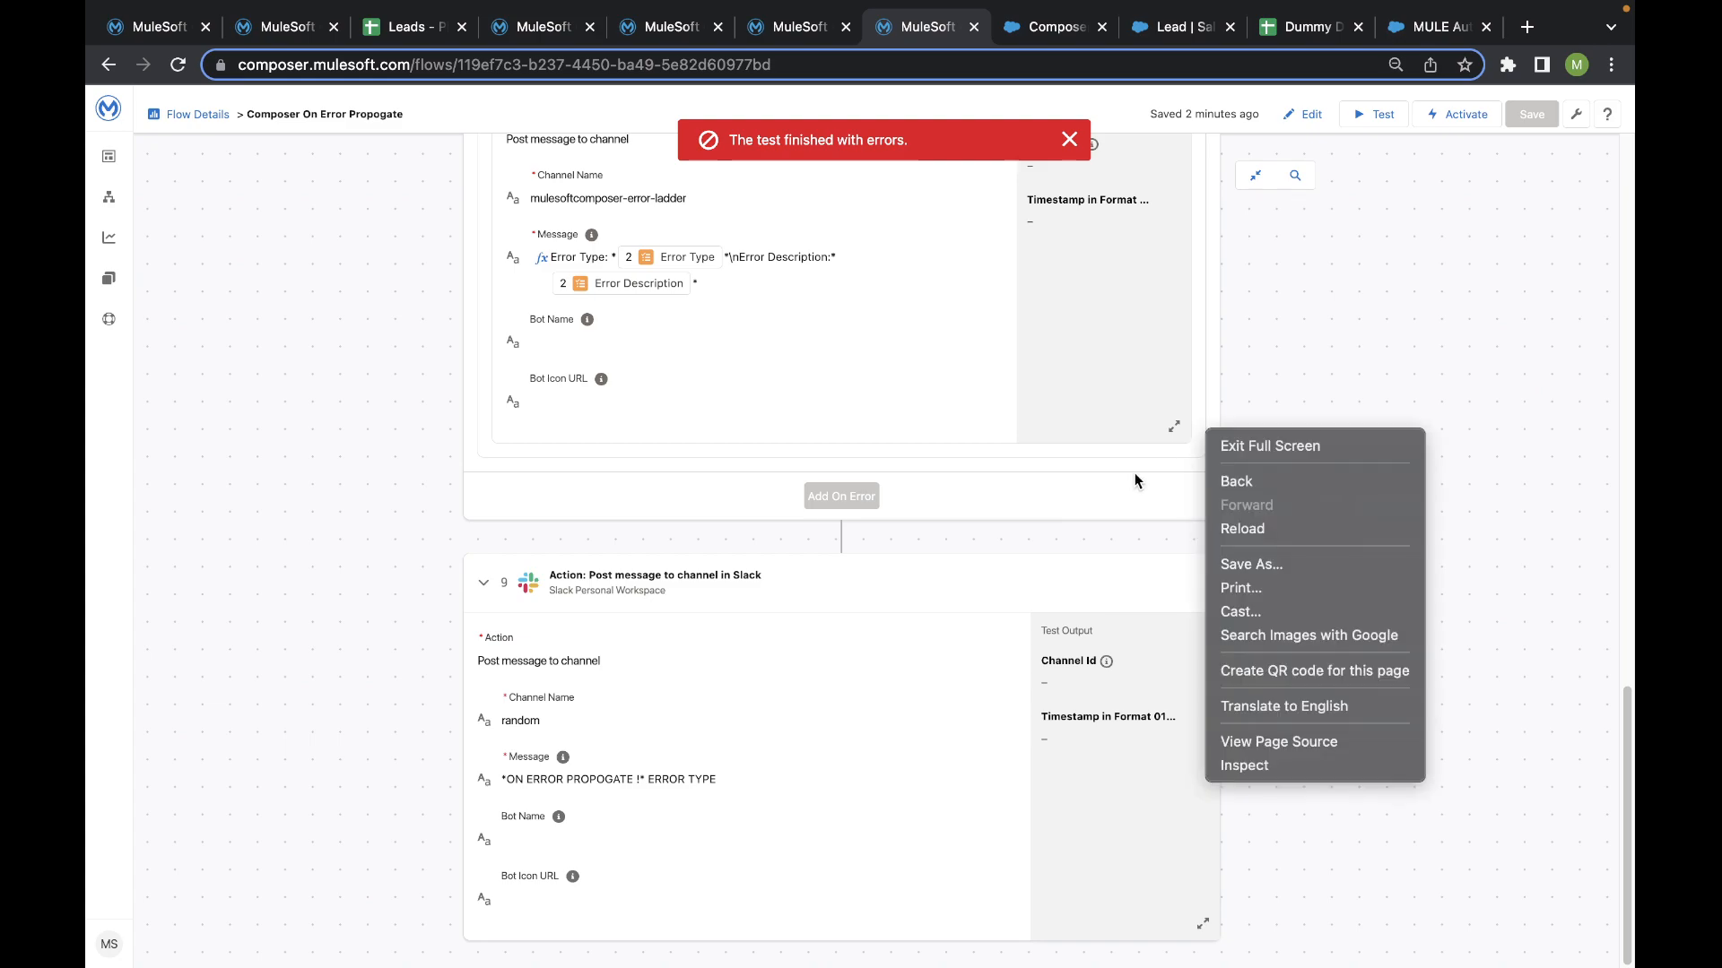
click(1035, 555)
- Export the Composer On Error Propogate flow as a JSON file
scroll(1034, 552, up, 15)
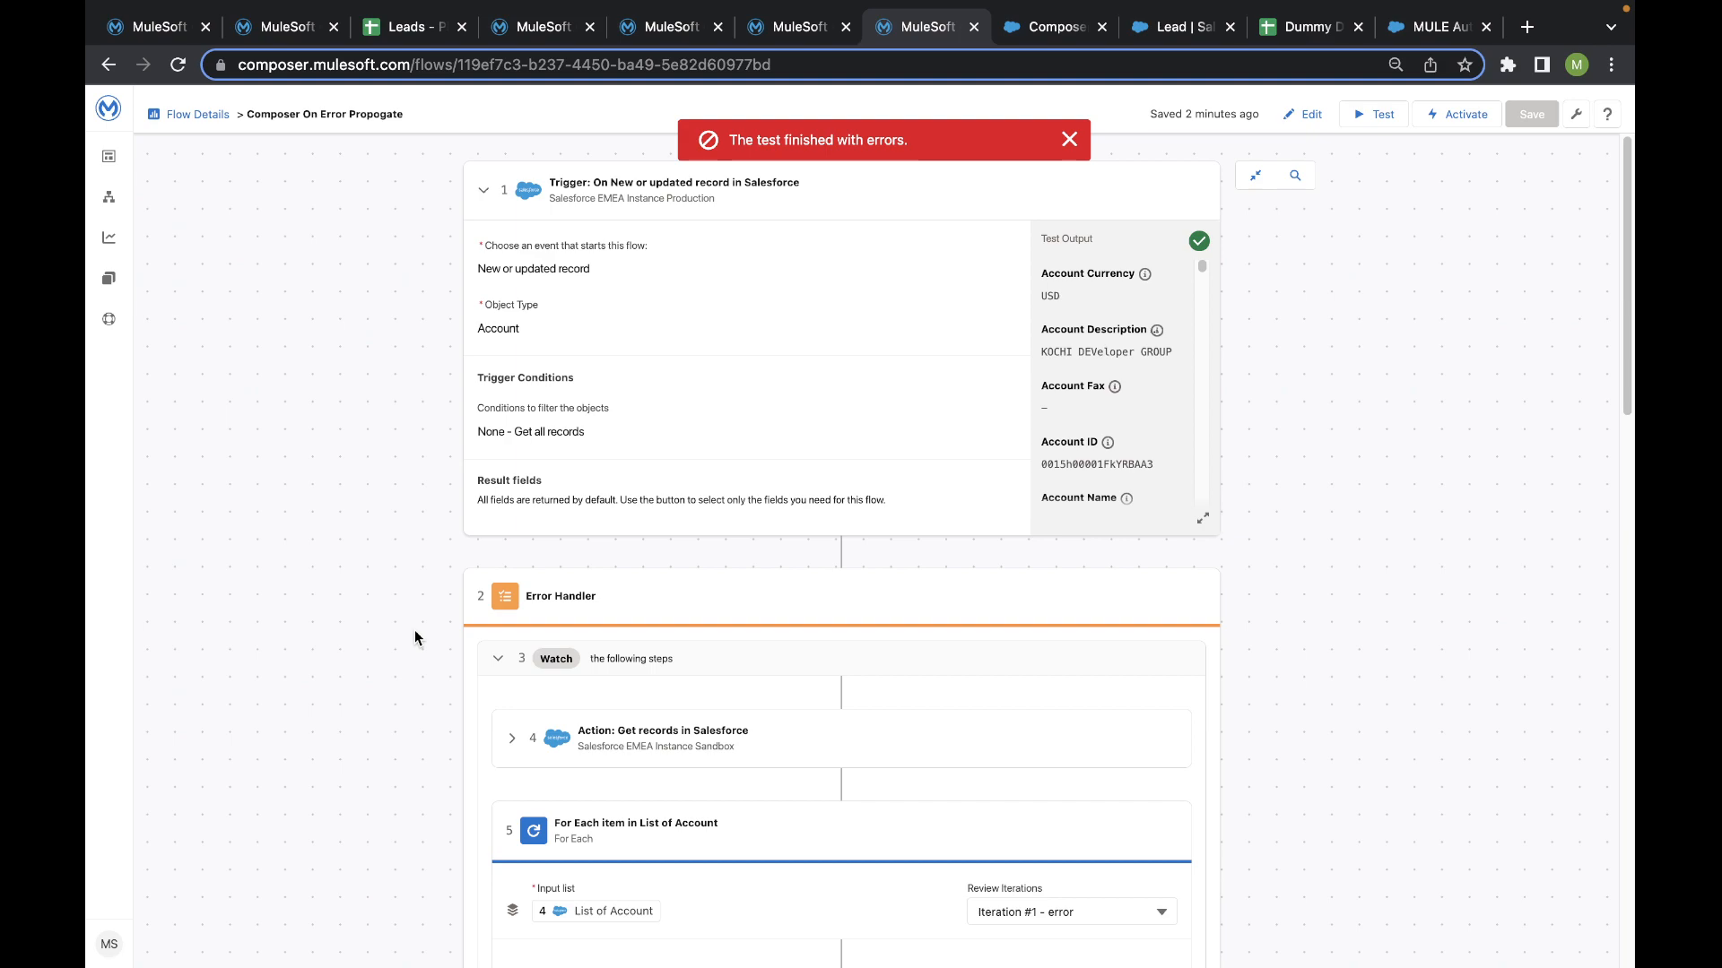
scroll(415, 631, down, 1)
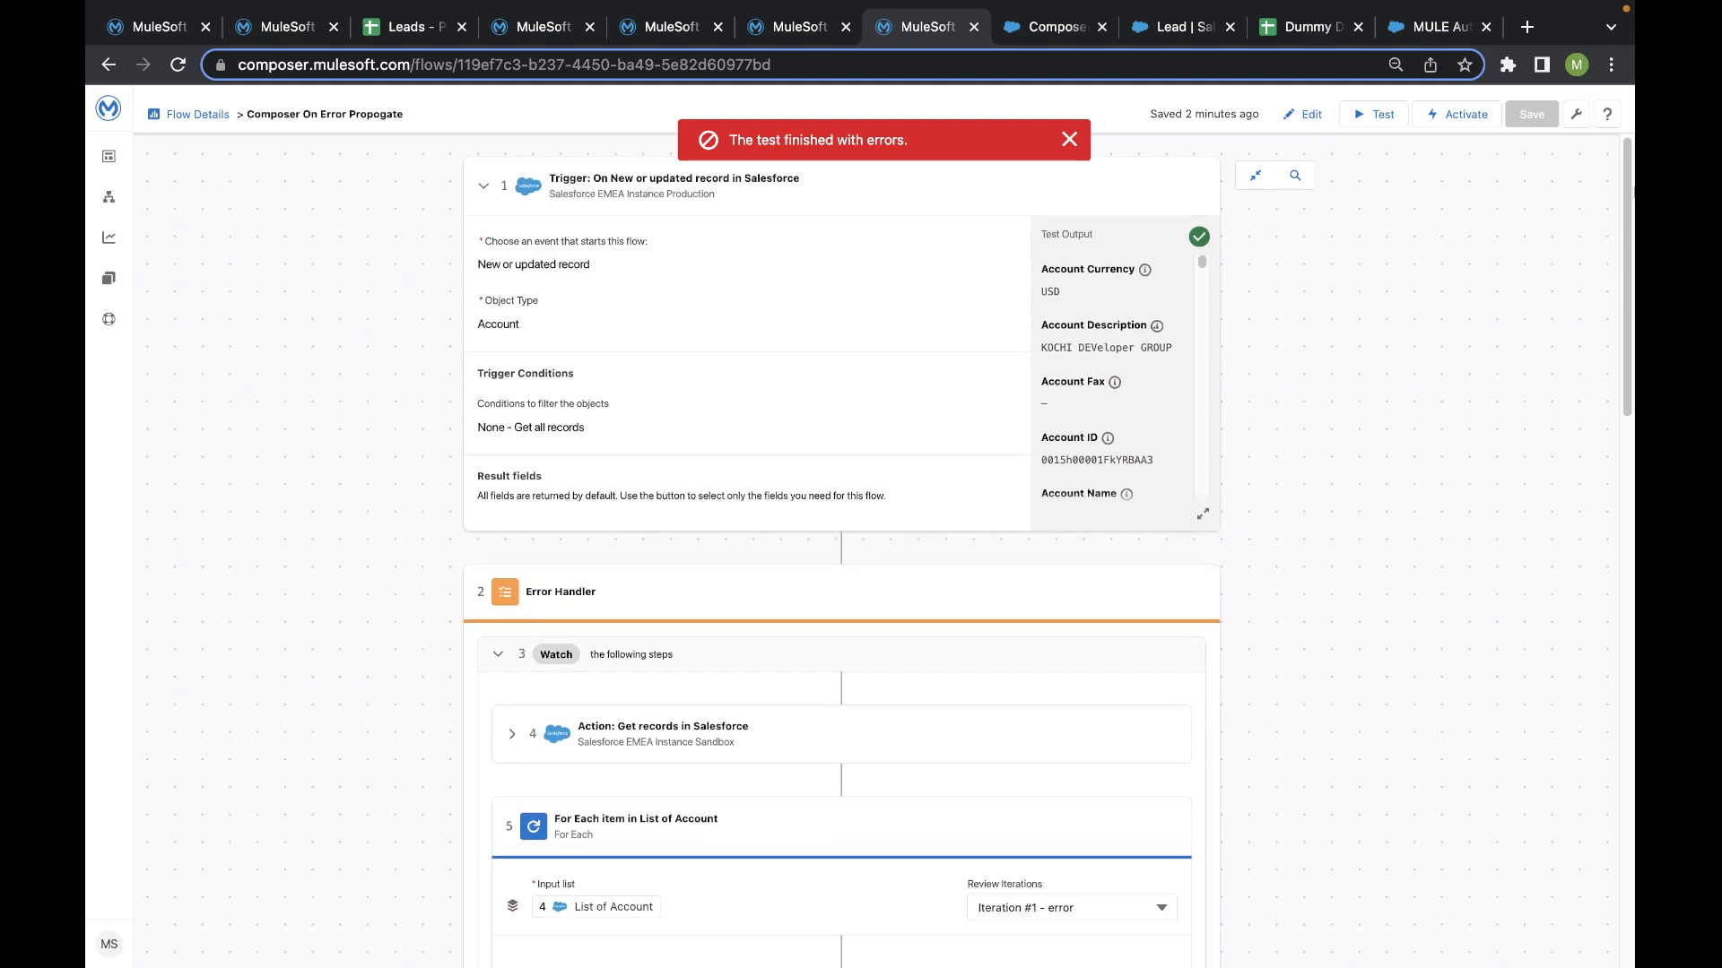
click(1575, 115)
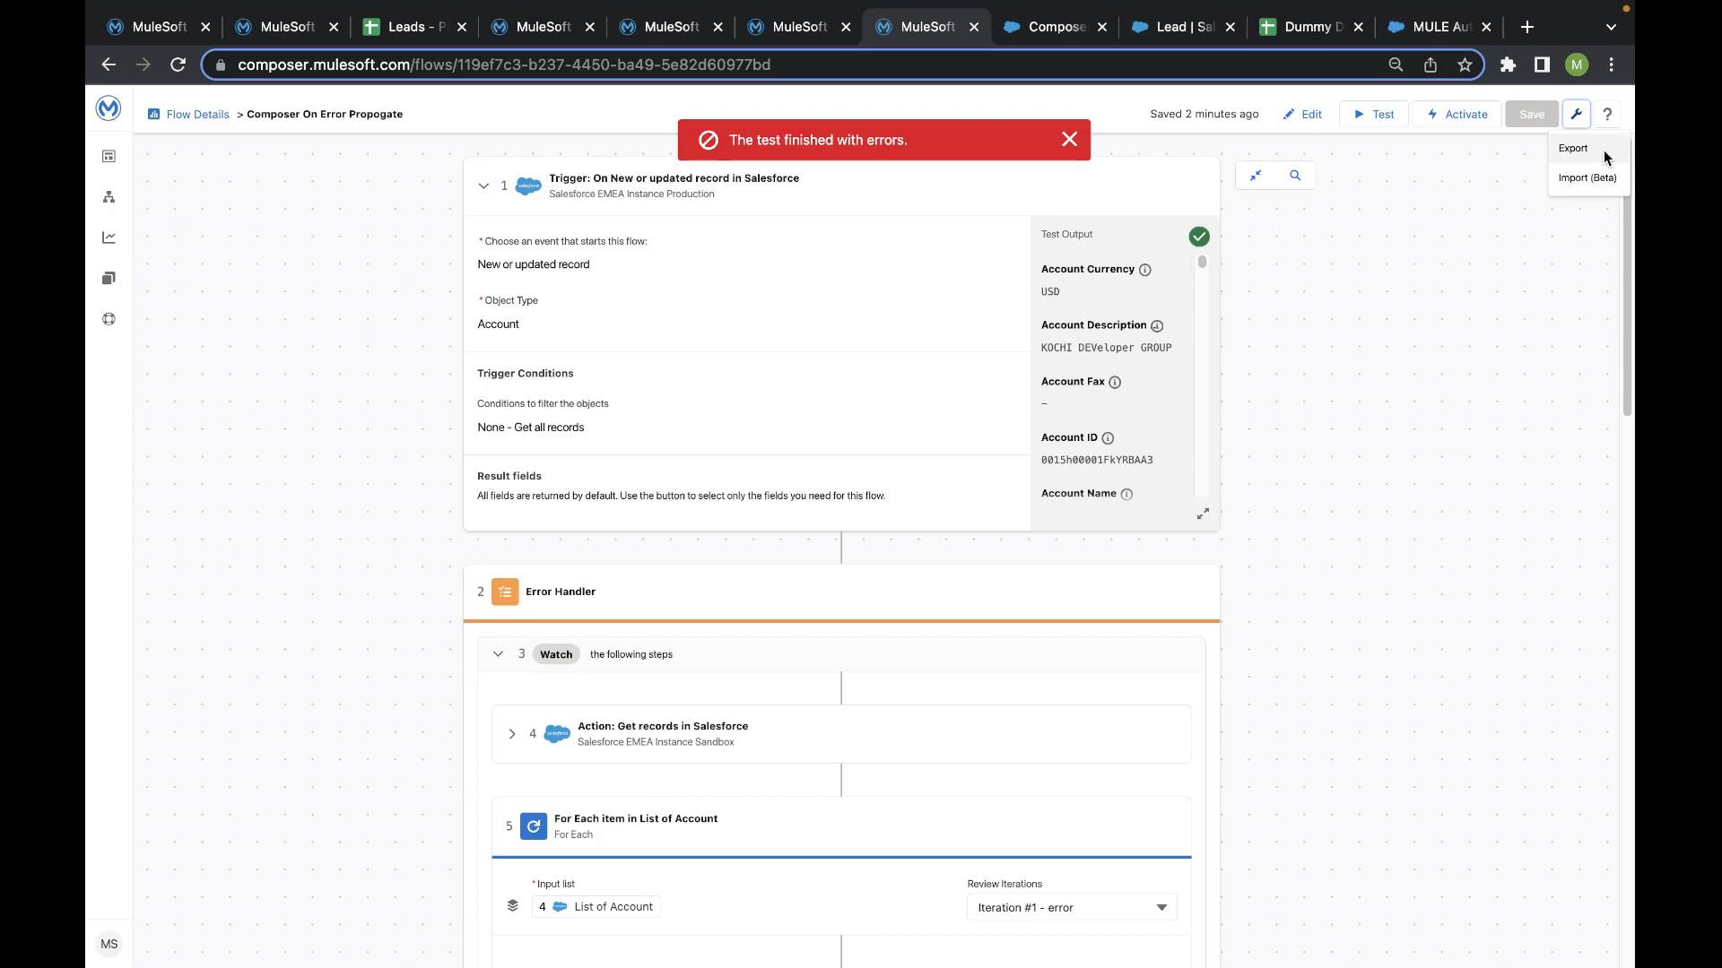
click(1574, 149)
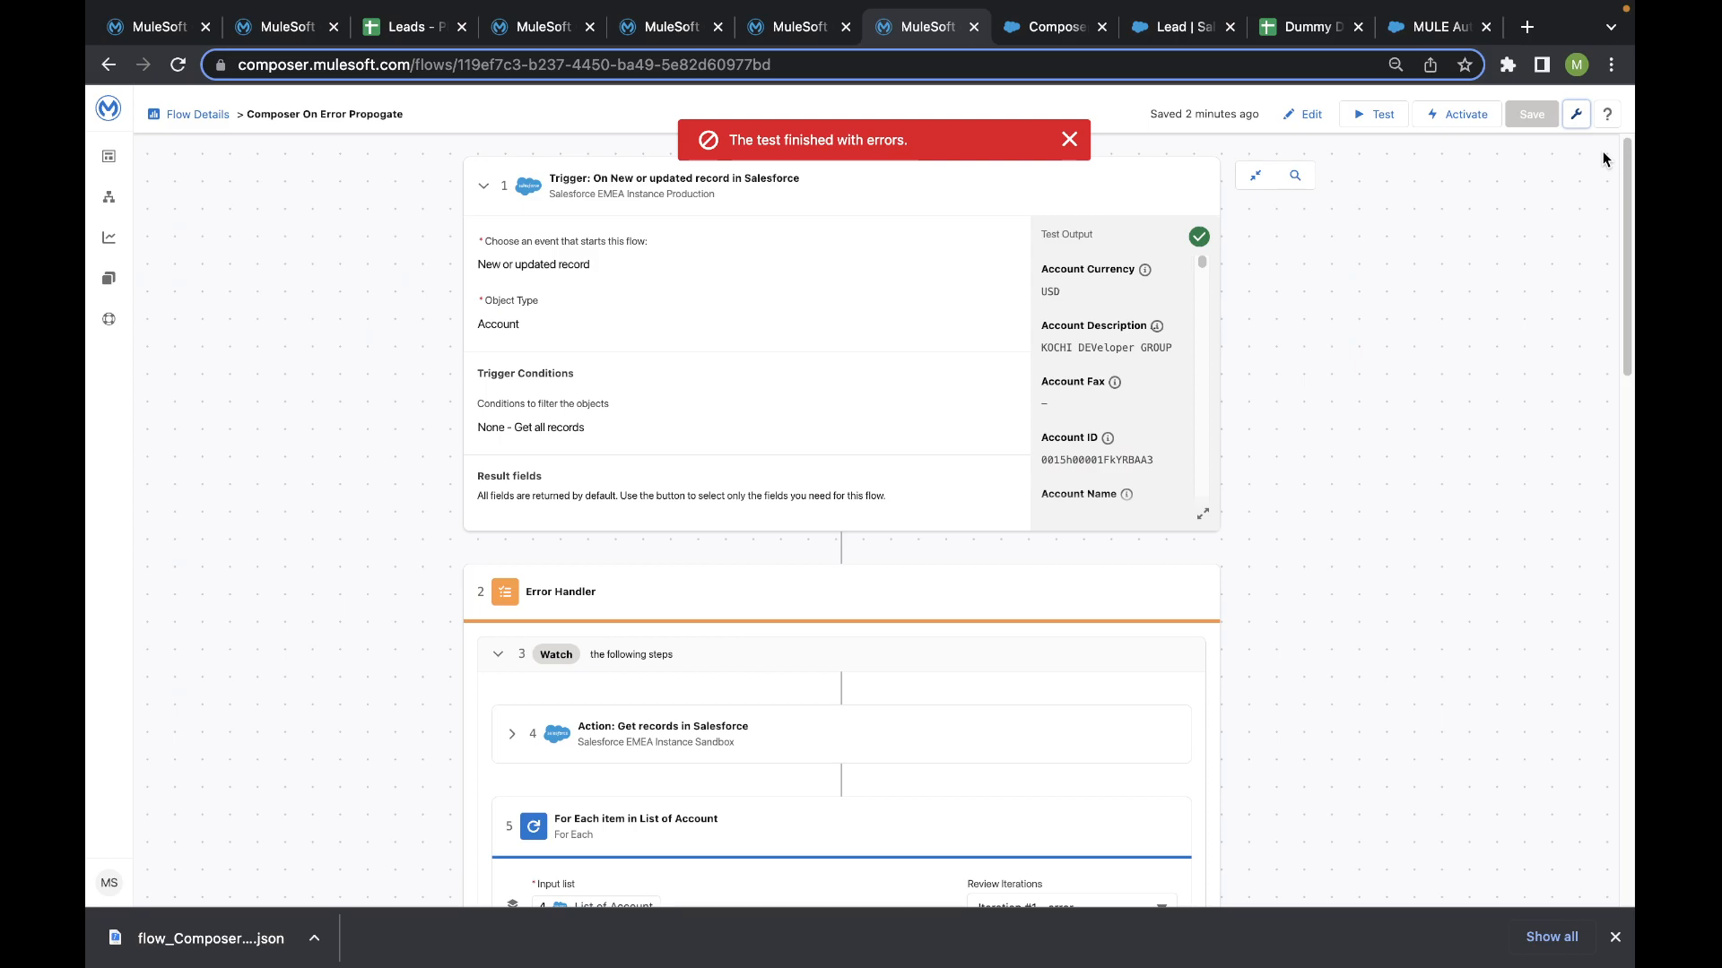
- Go to the list of flows and create a new flow from scratch
click(110, 200)
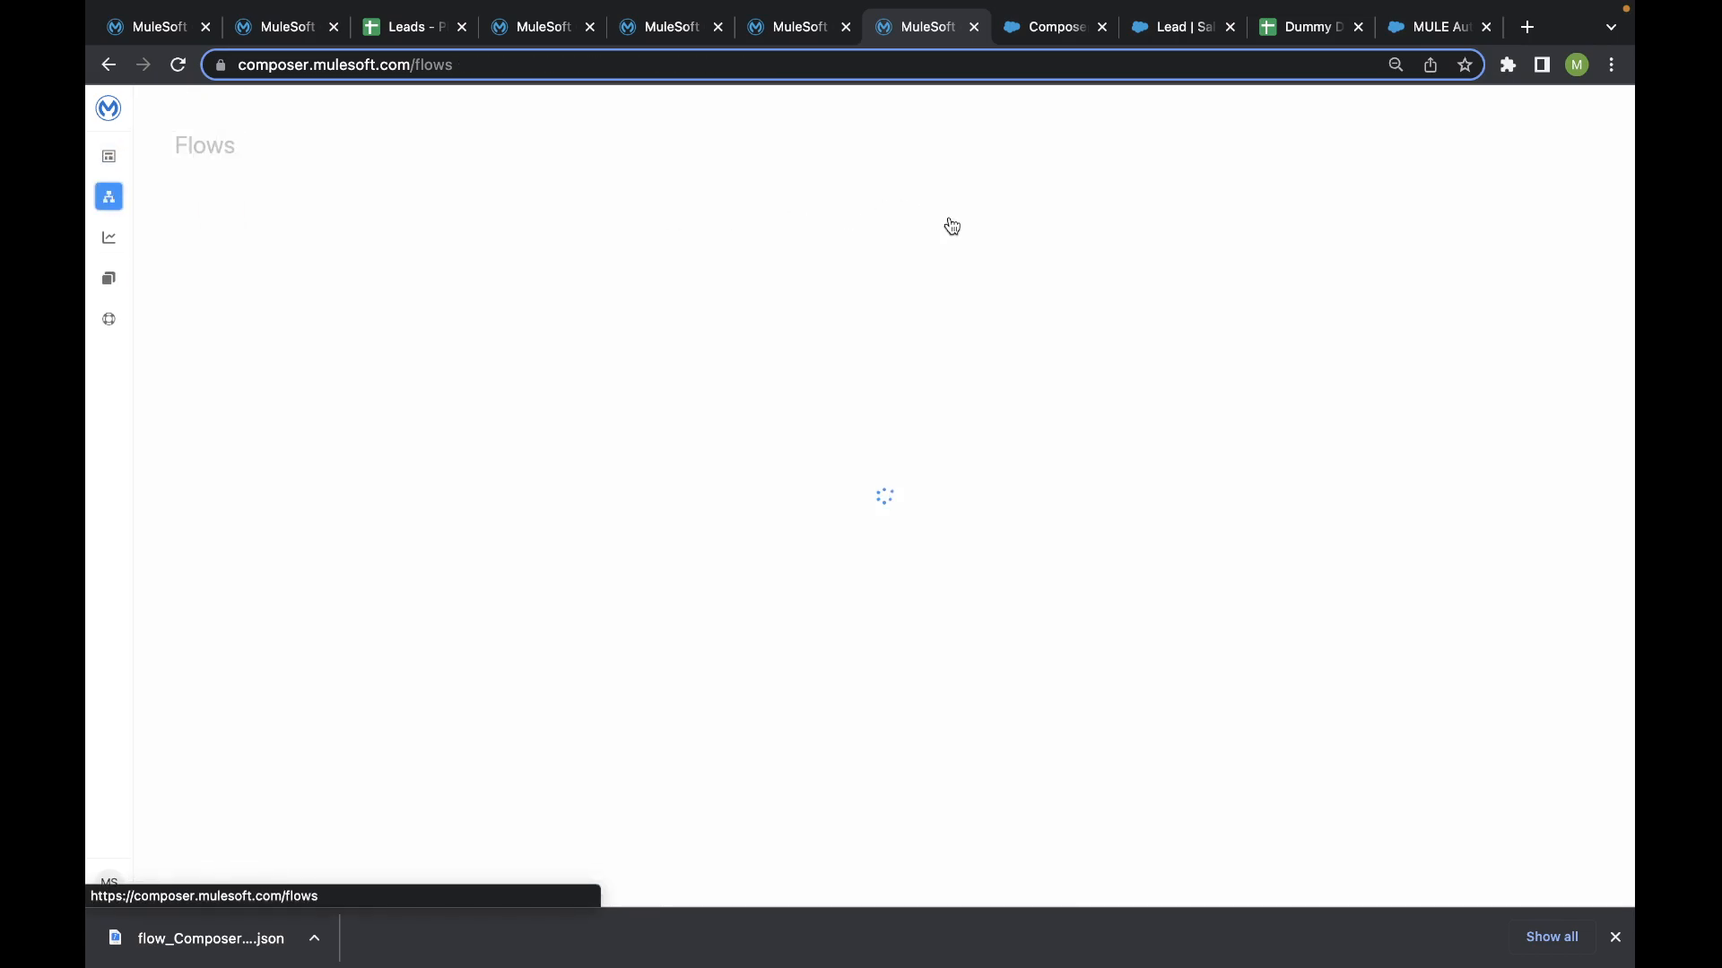
click(1493, 219)
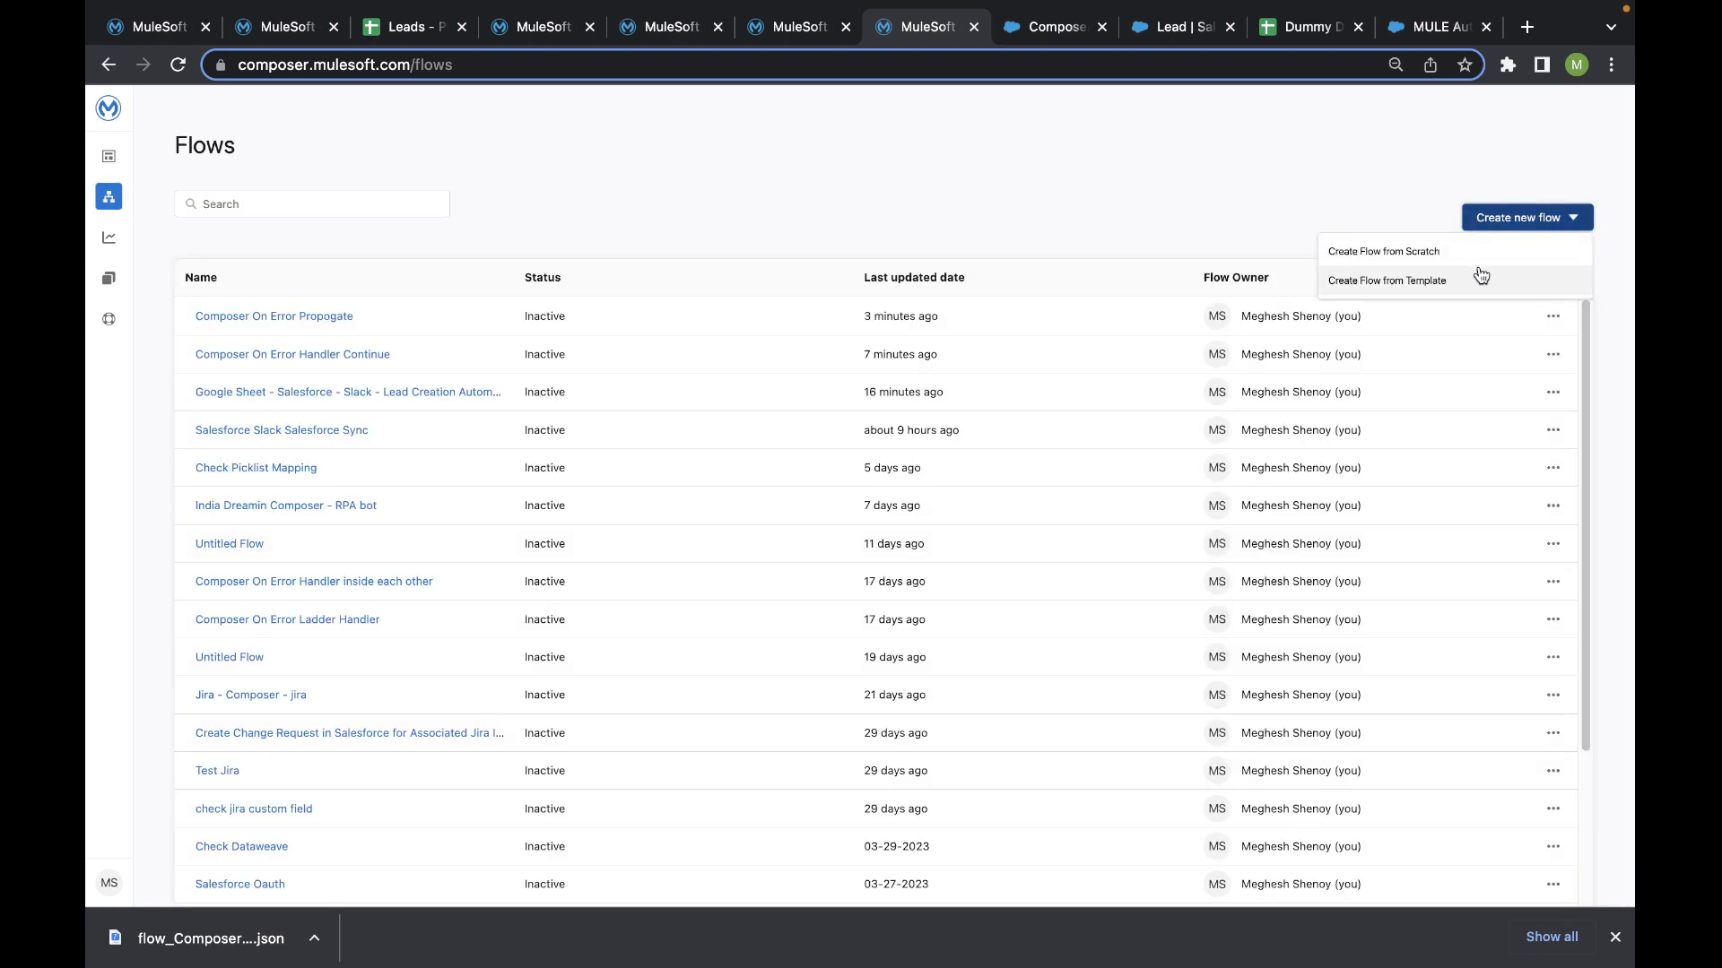
click(1476, 256)
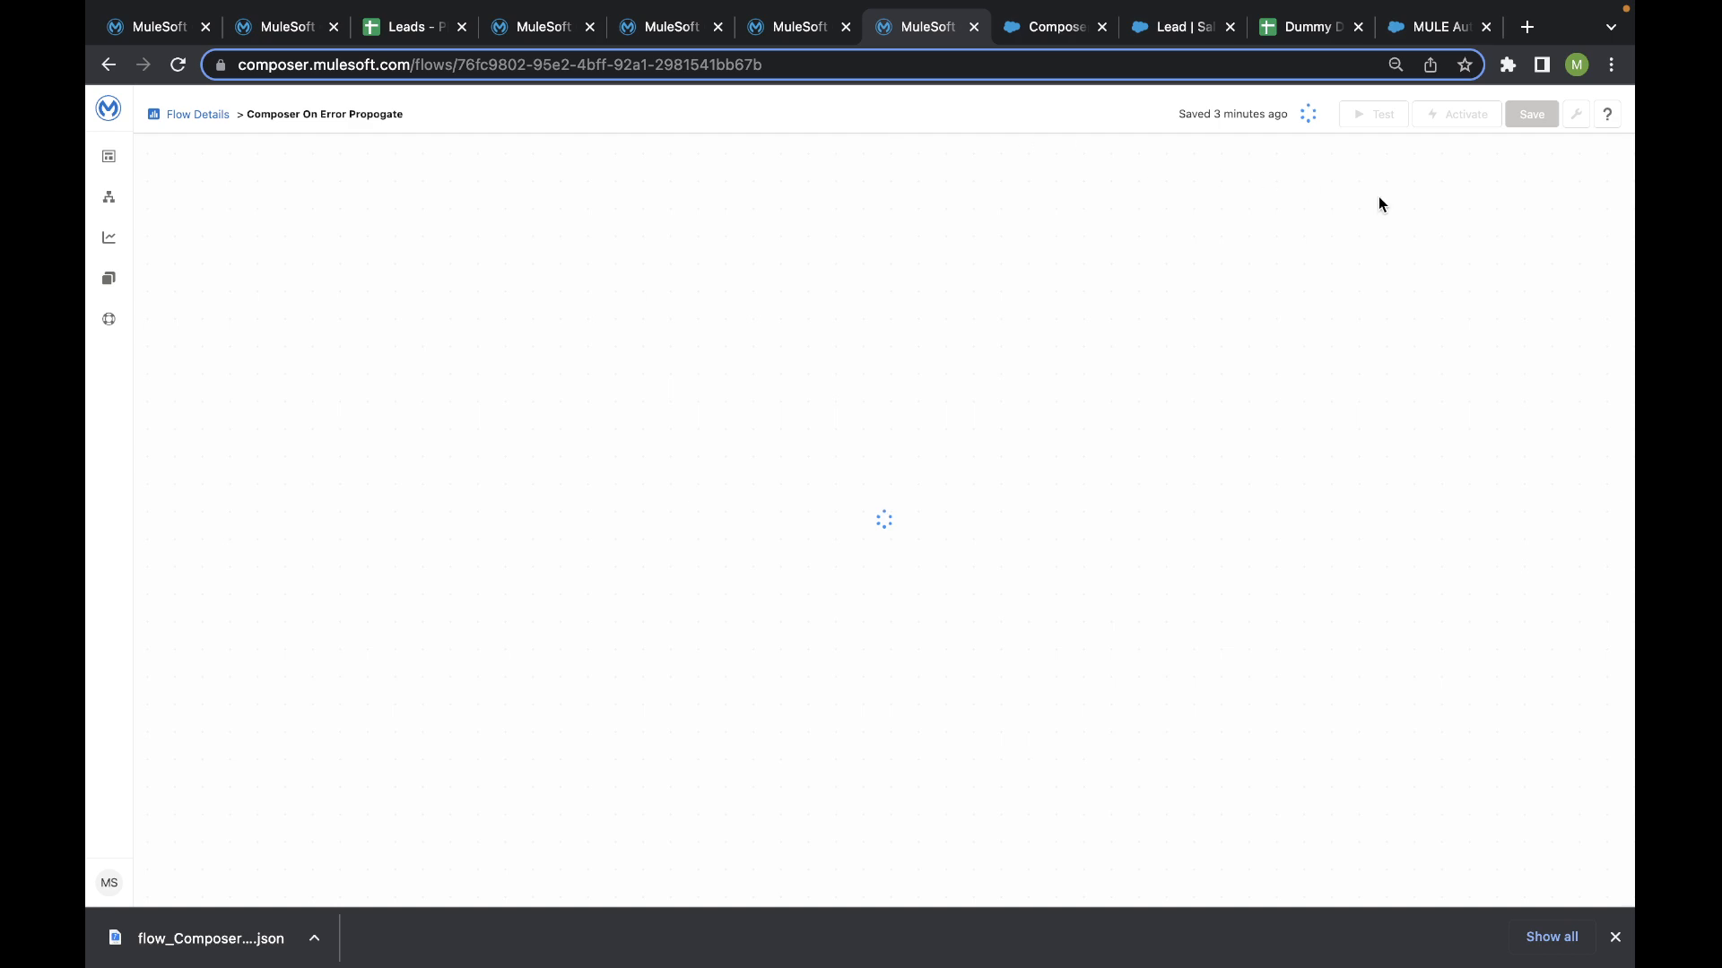
- Start a flow import into the new flow and choose flow_Composer_On Error Propogate.json from Downloads
click(1577, 110)
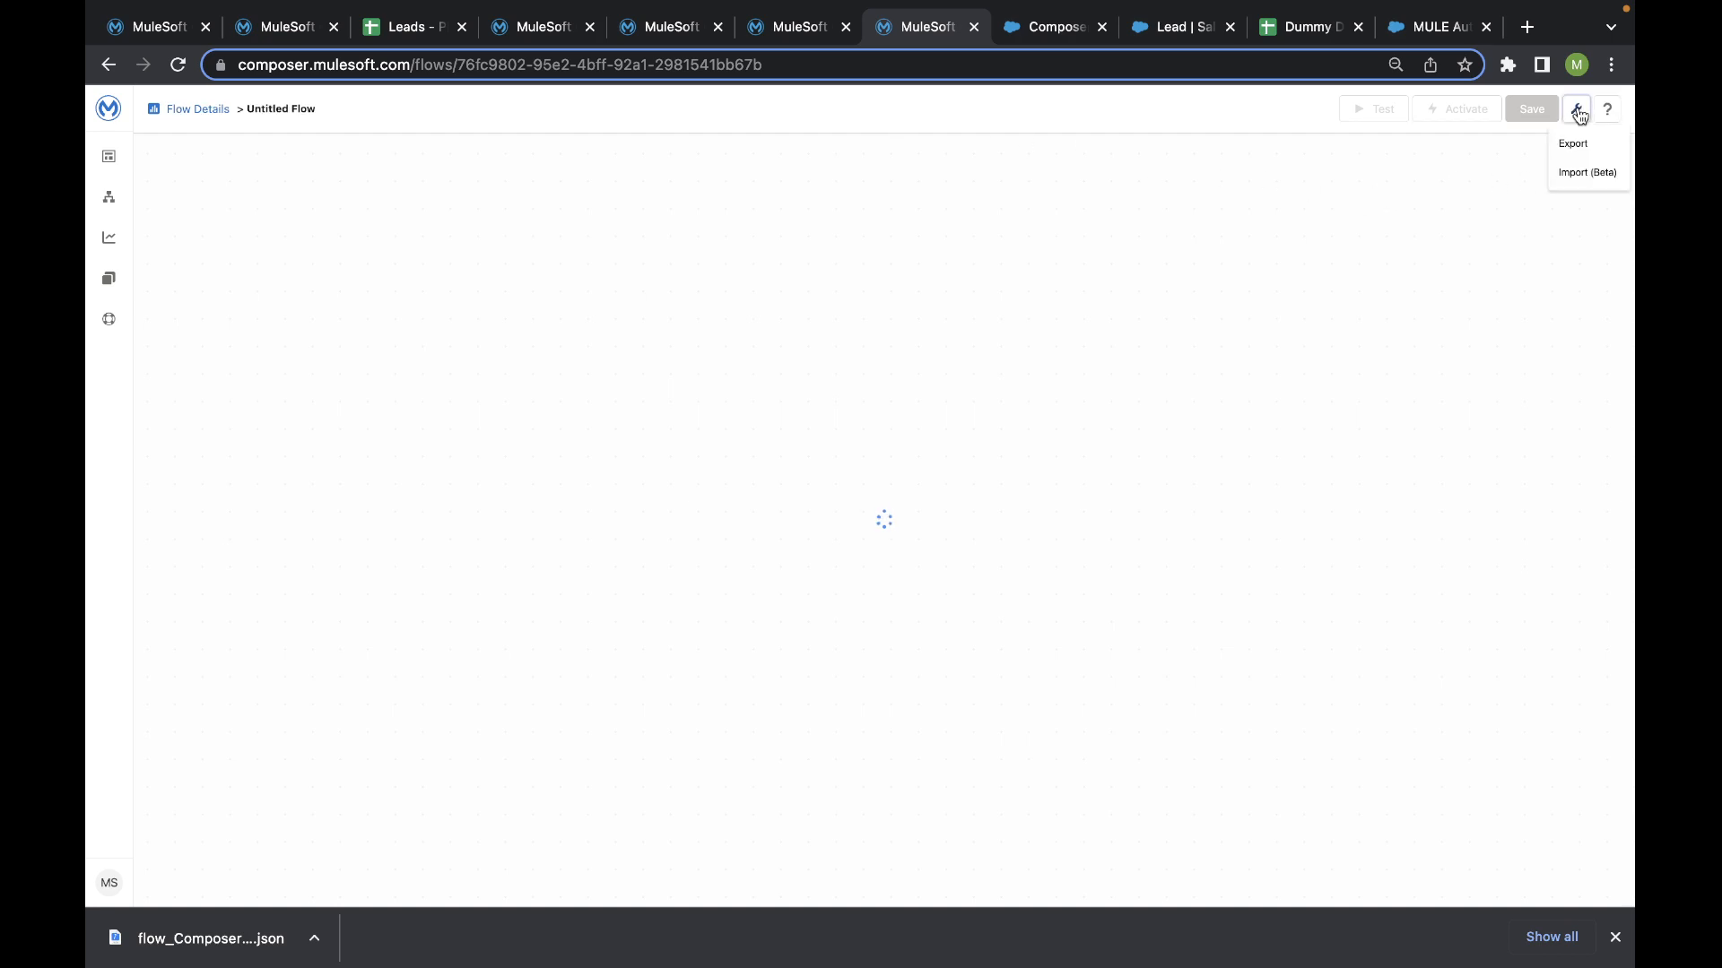
click(1592, 173)
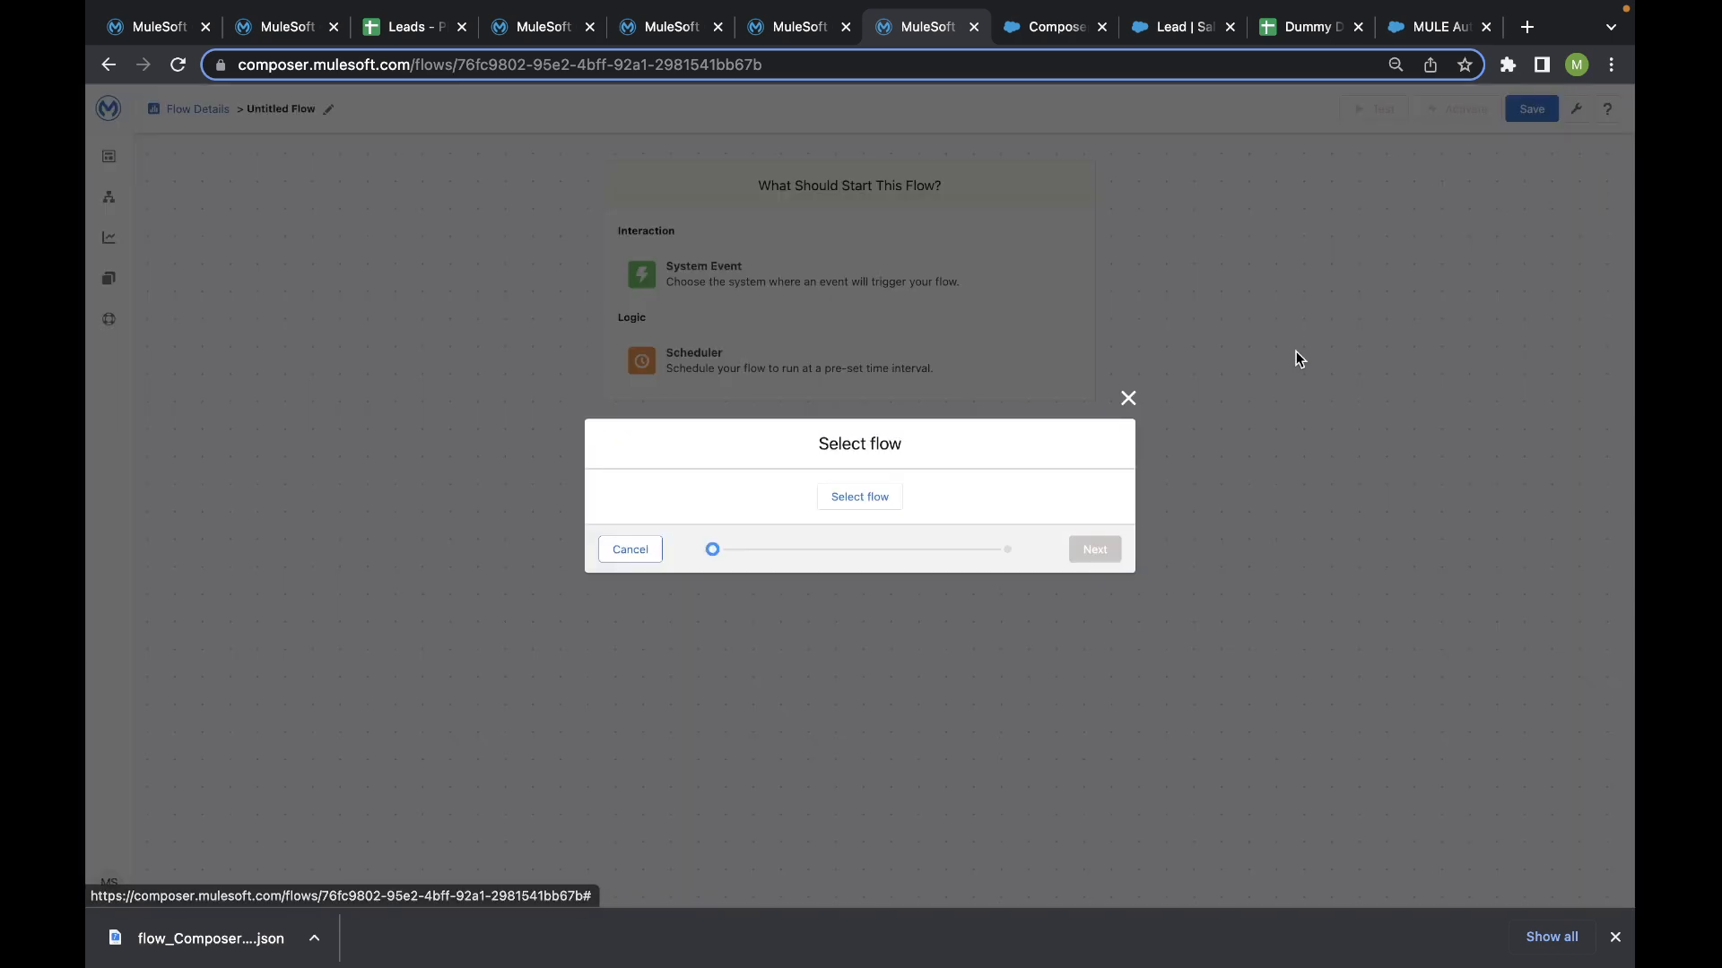
click(860, 496)
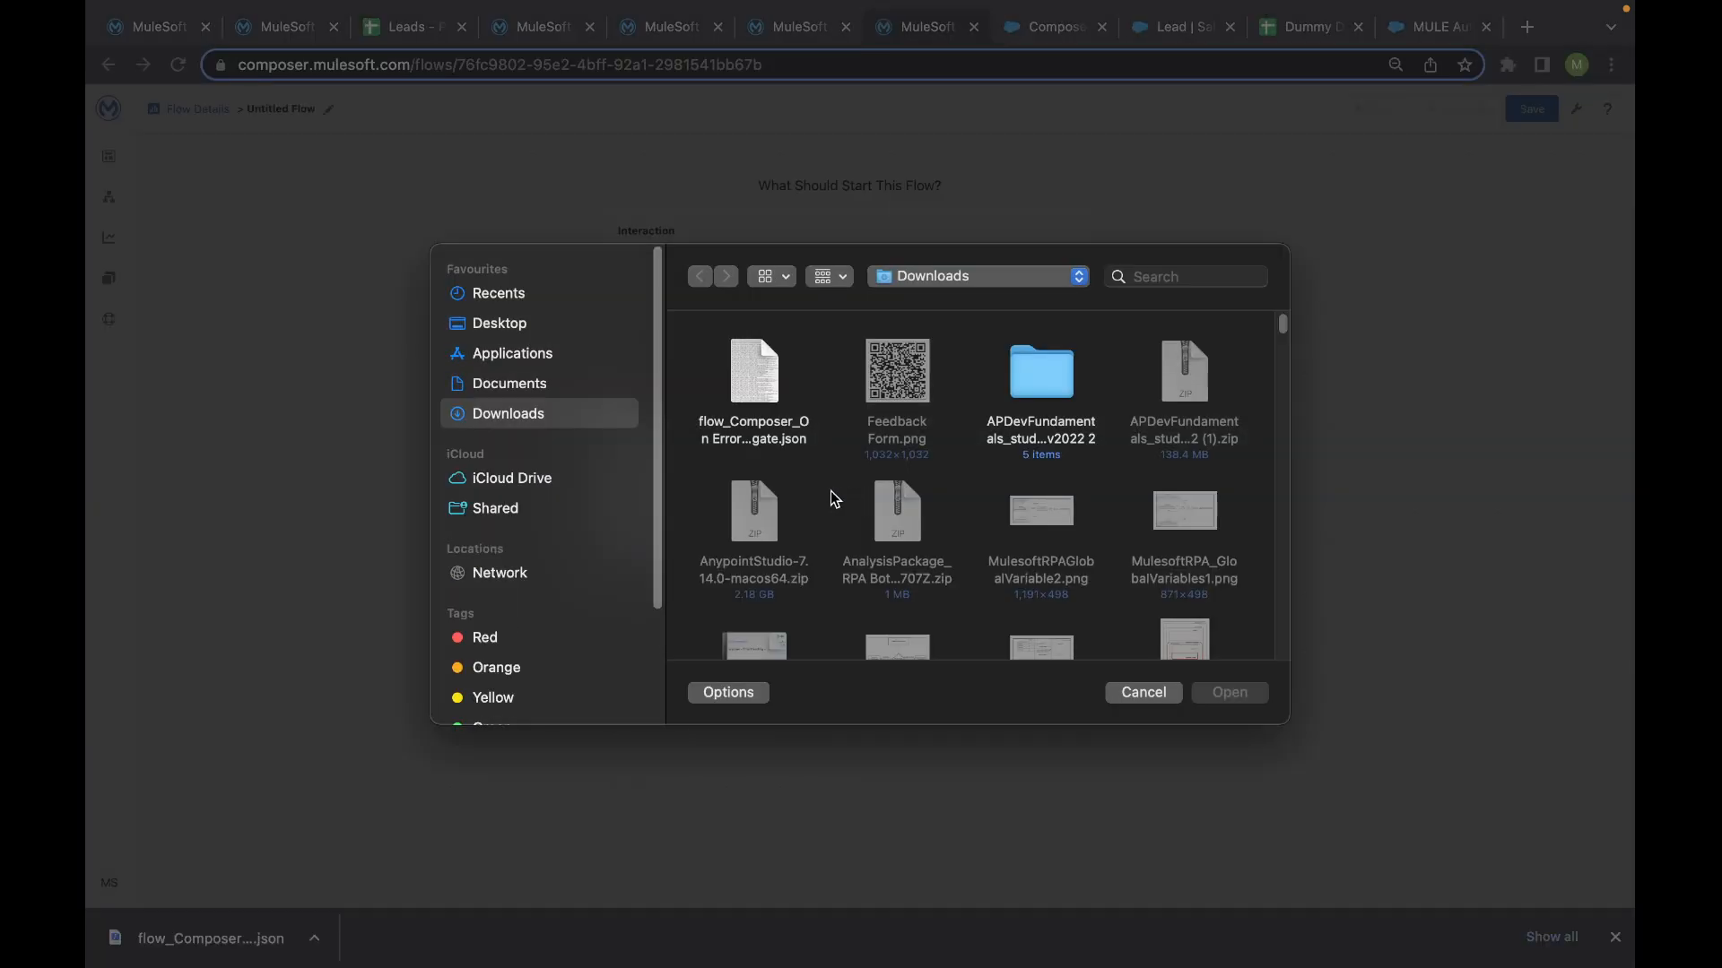
click(753, 382)
click(1221, 694)
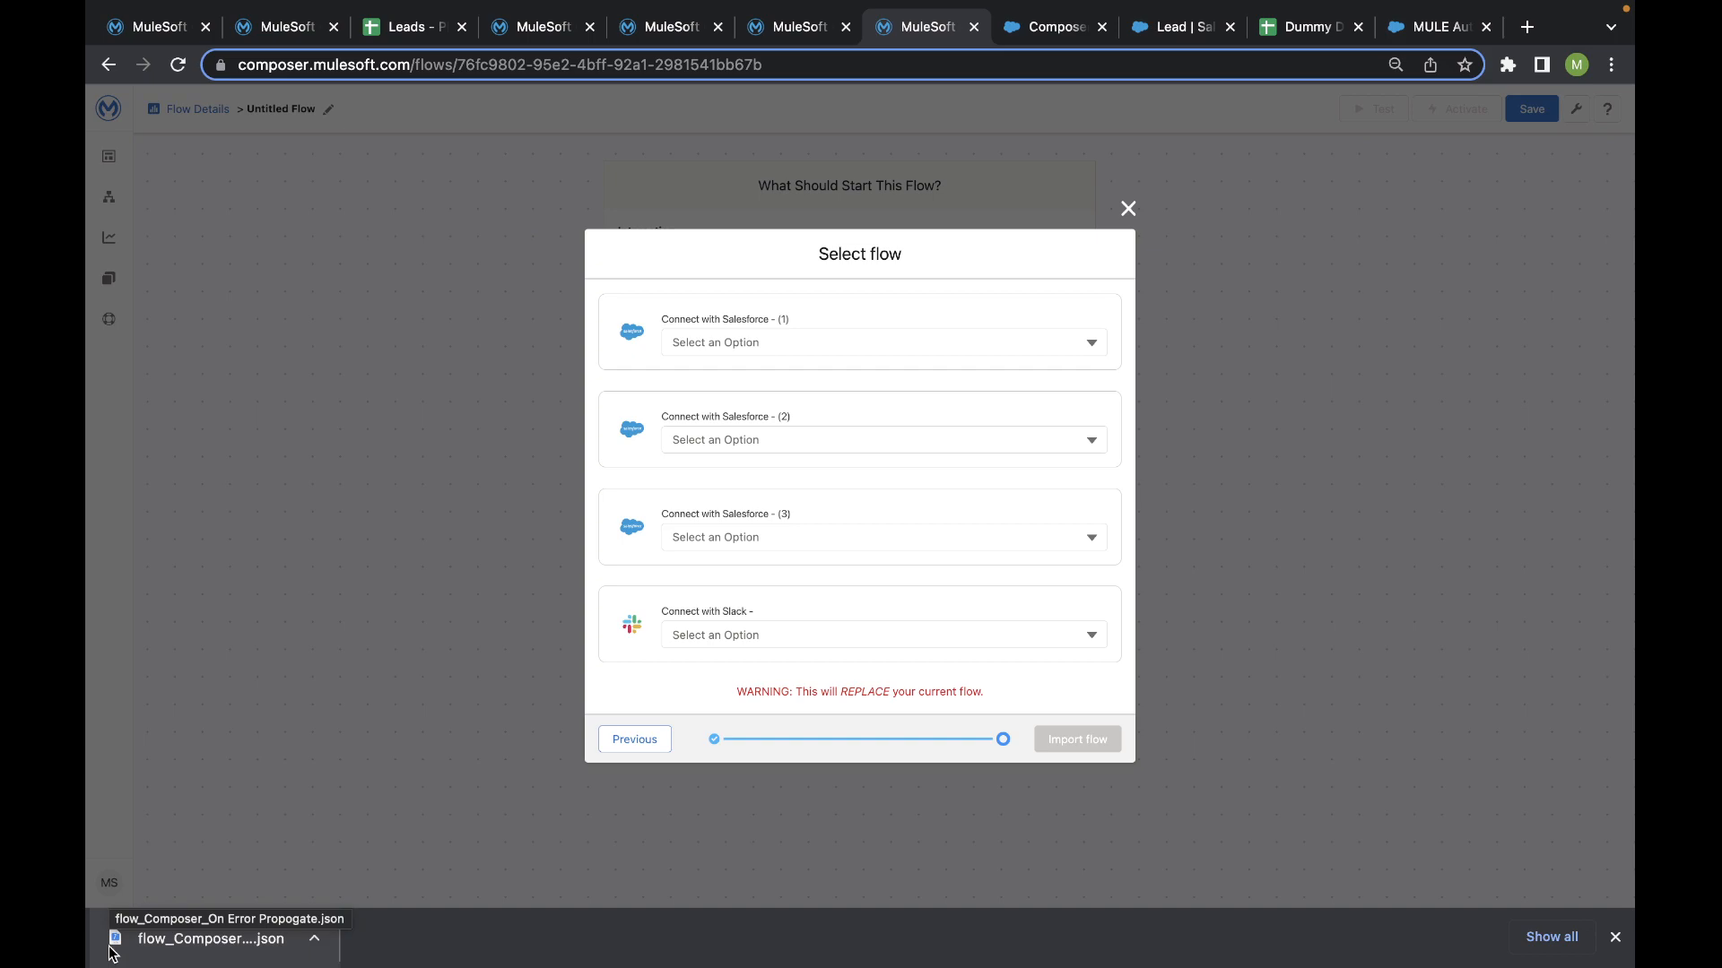
- Map the Salesforce connections to Salesforce Dev Org, Salesforce Dev Org Sandbox and Salesforce EMEA Instance Sandbox, choose a Slack connection, and import the flow
click(789, 339)
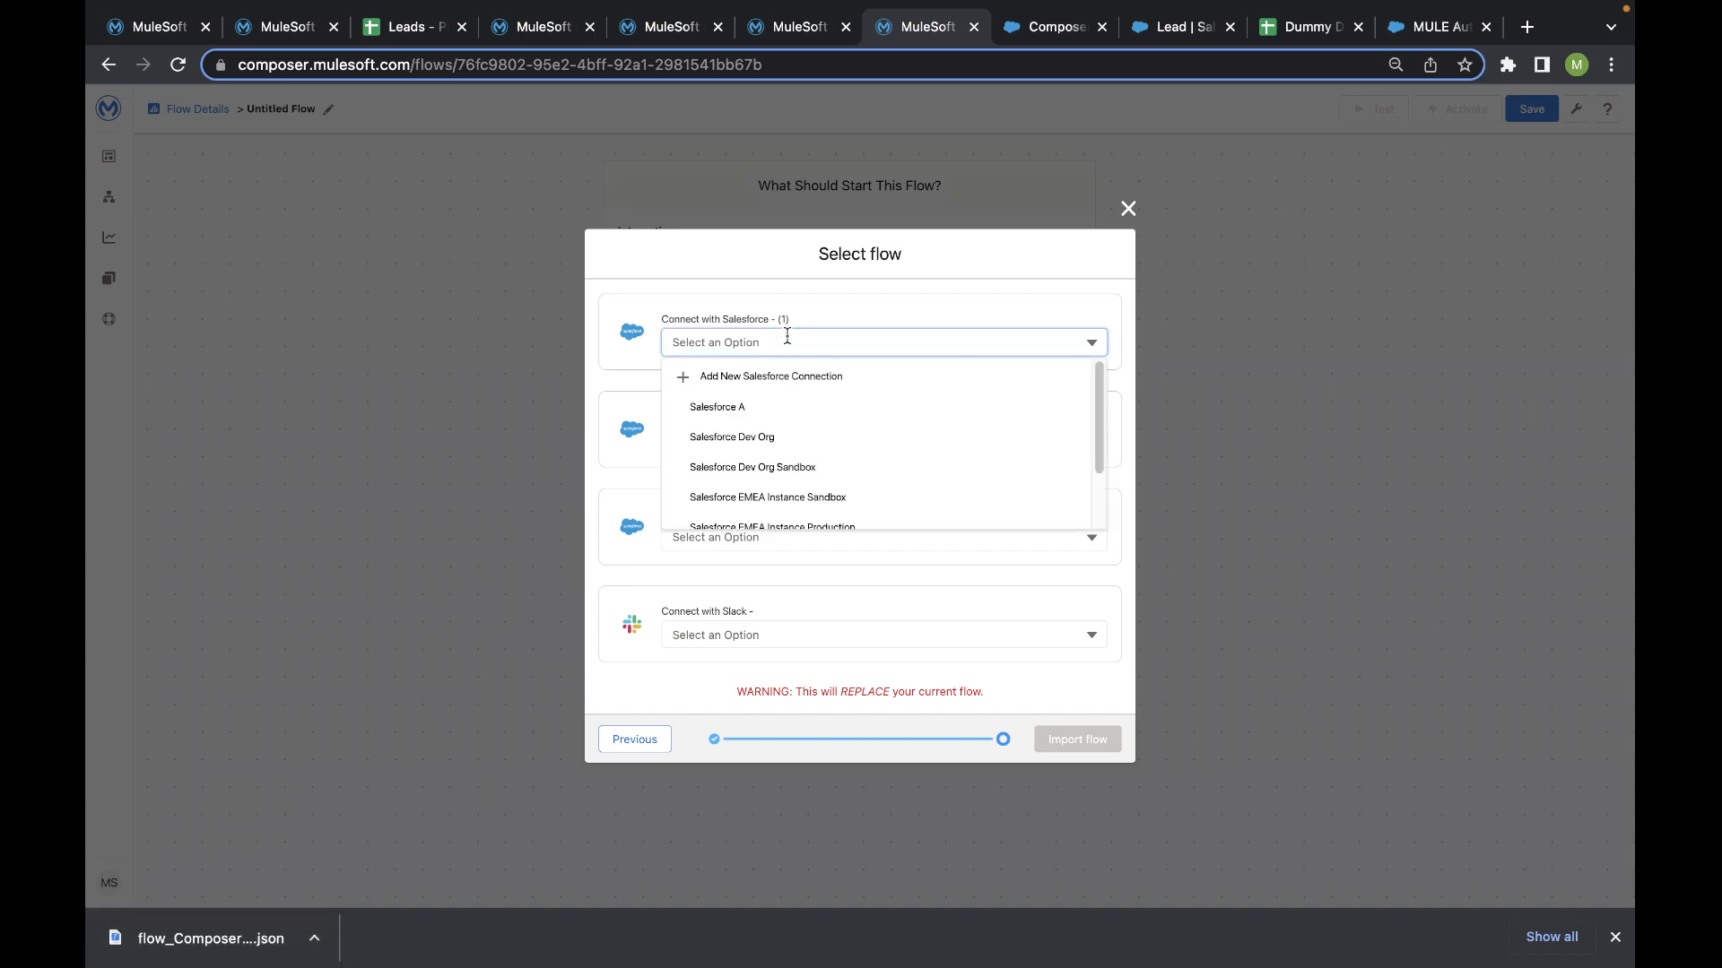
click(773, 437)
click(769, 440)
click(772, 565)
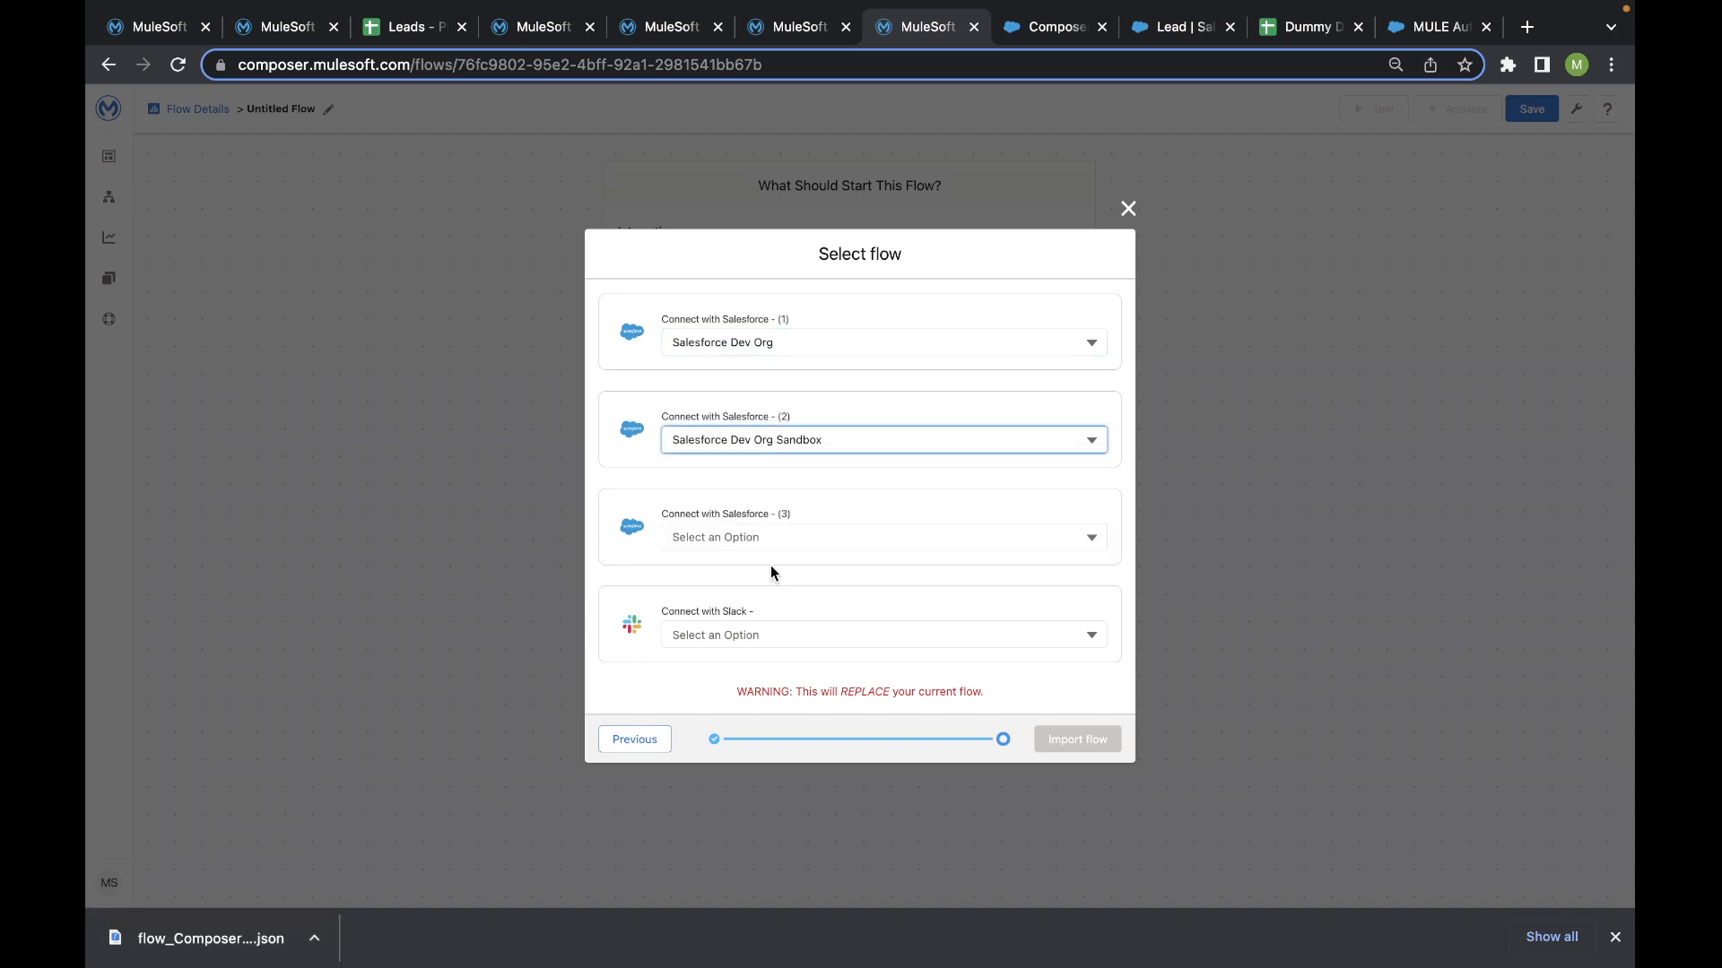
click(772, 538)
click(777, 486)
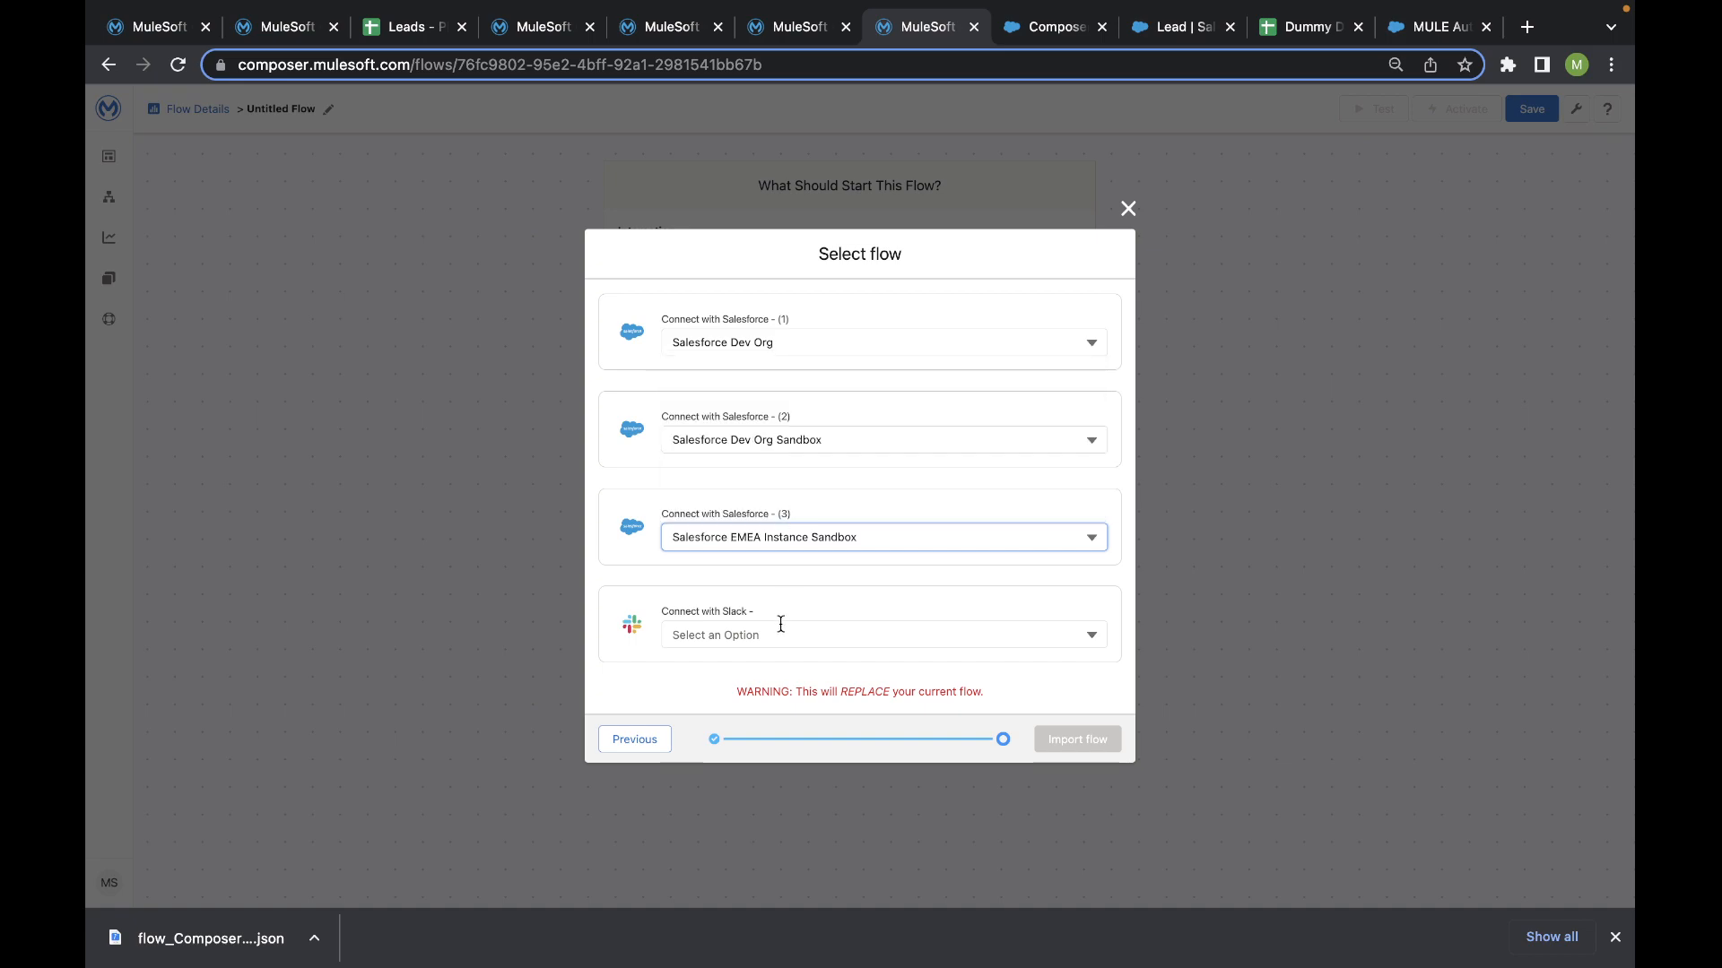
click(781, 628)
click(770, 601)
click(1071, 739)
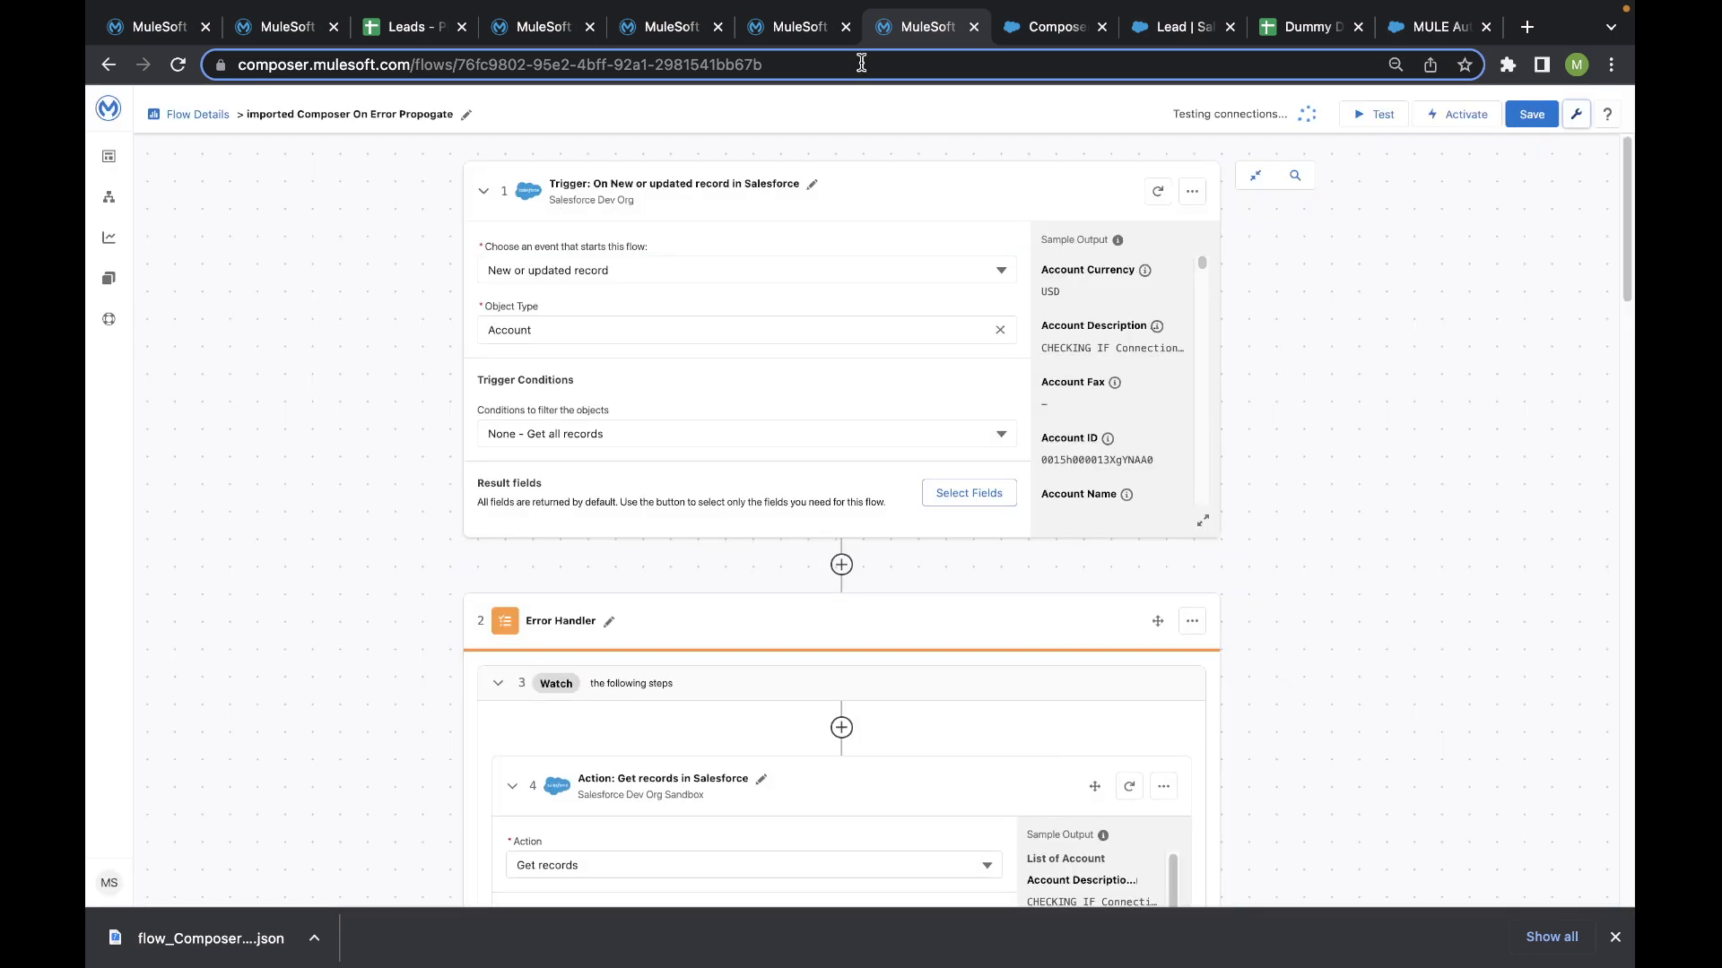
- Look over the Composer On Error Handler Continue flow, then return to the imported Composer On Error Propogate flow and review its steps
click(789, 27)
scroll(807, 237, down, 20)
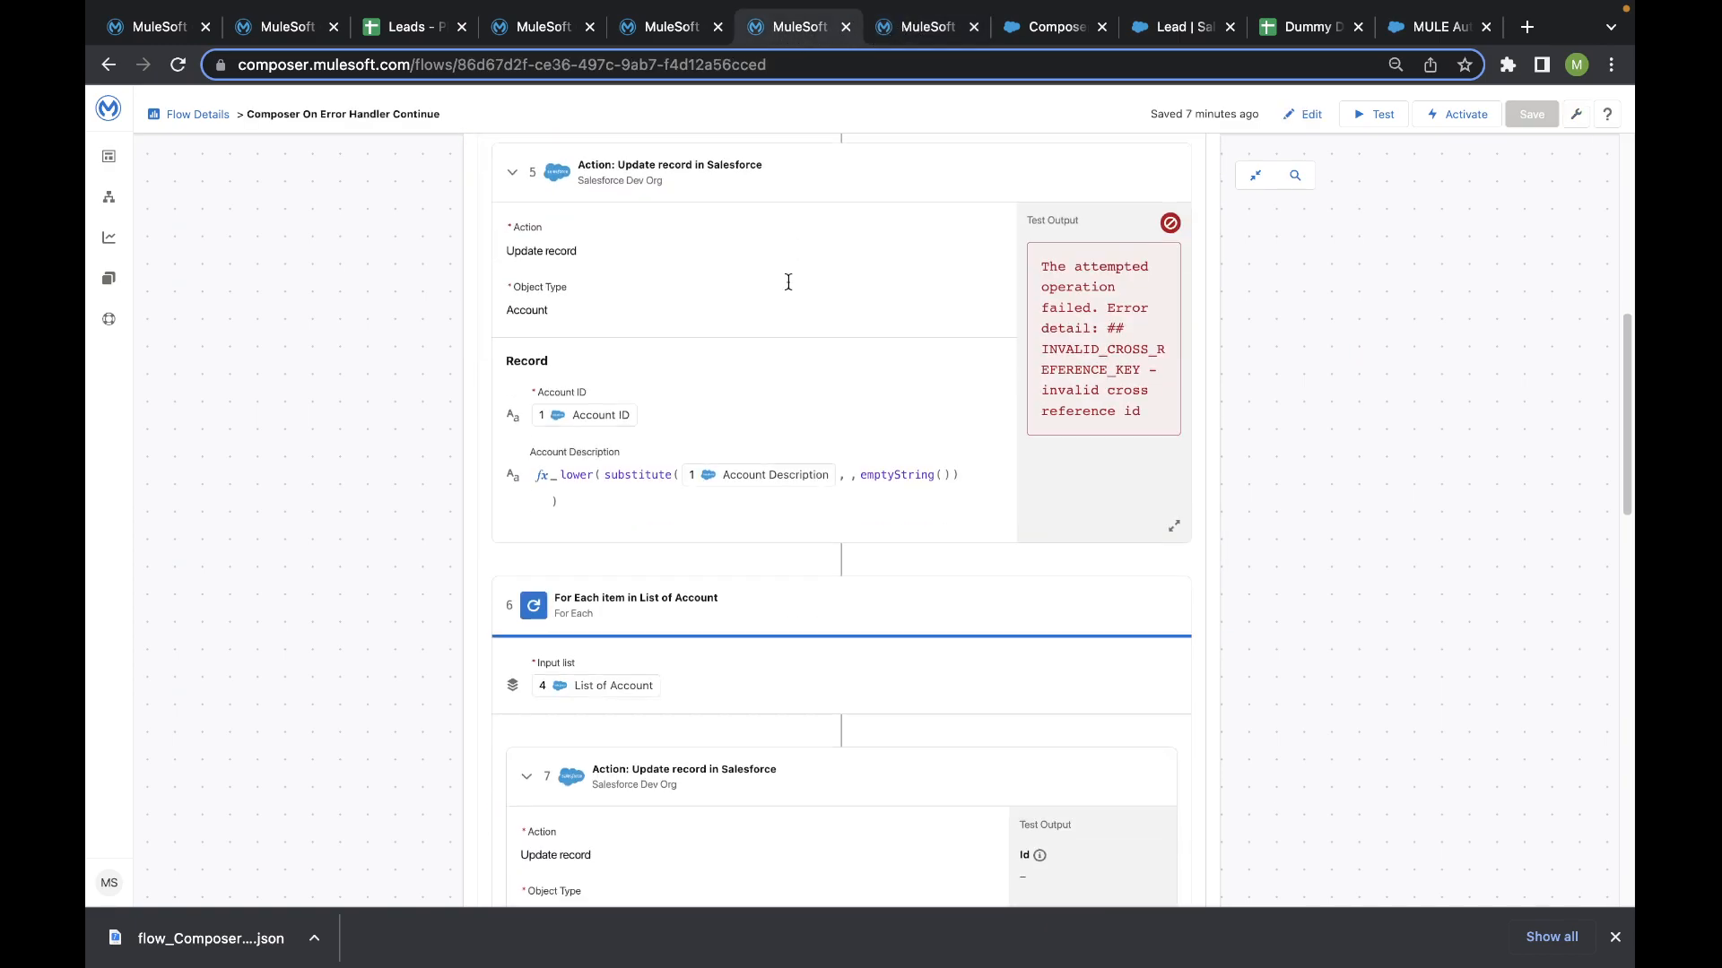
click(887, 34)
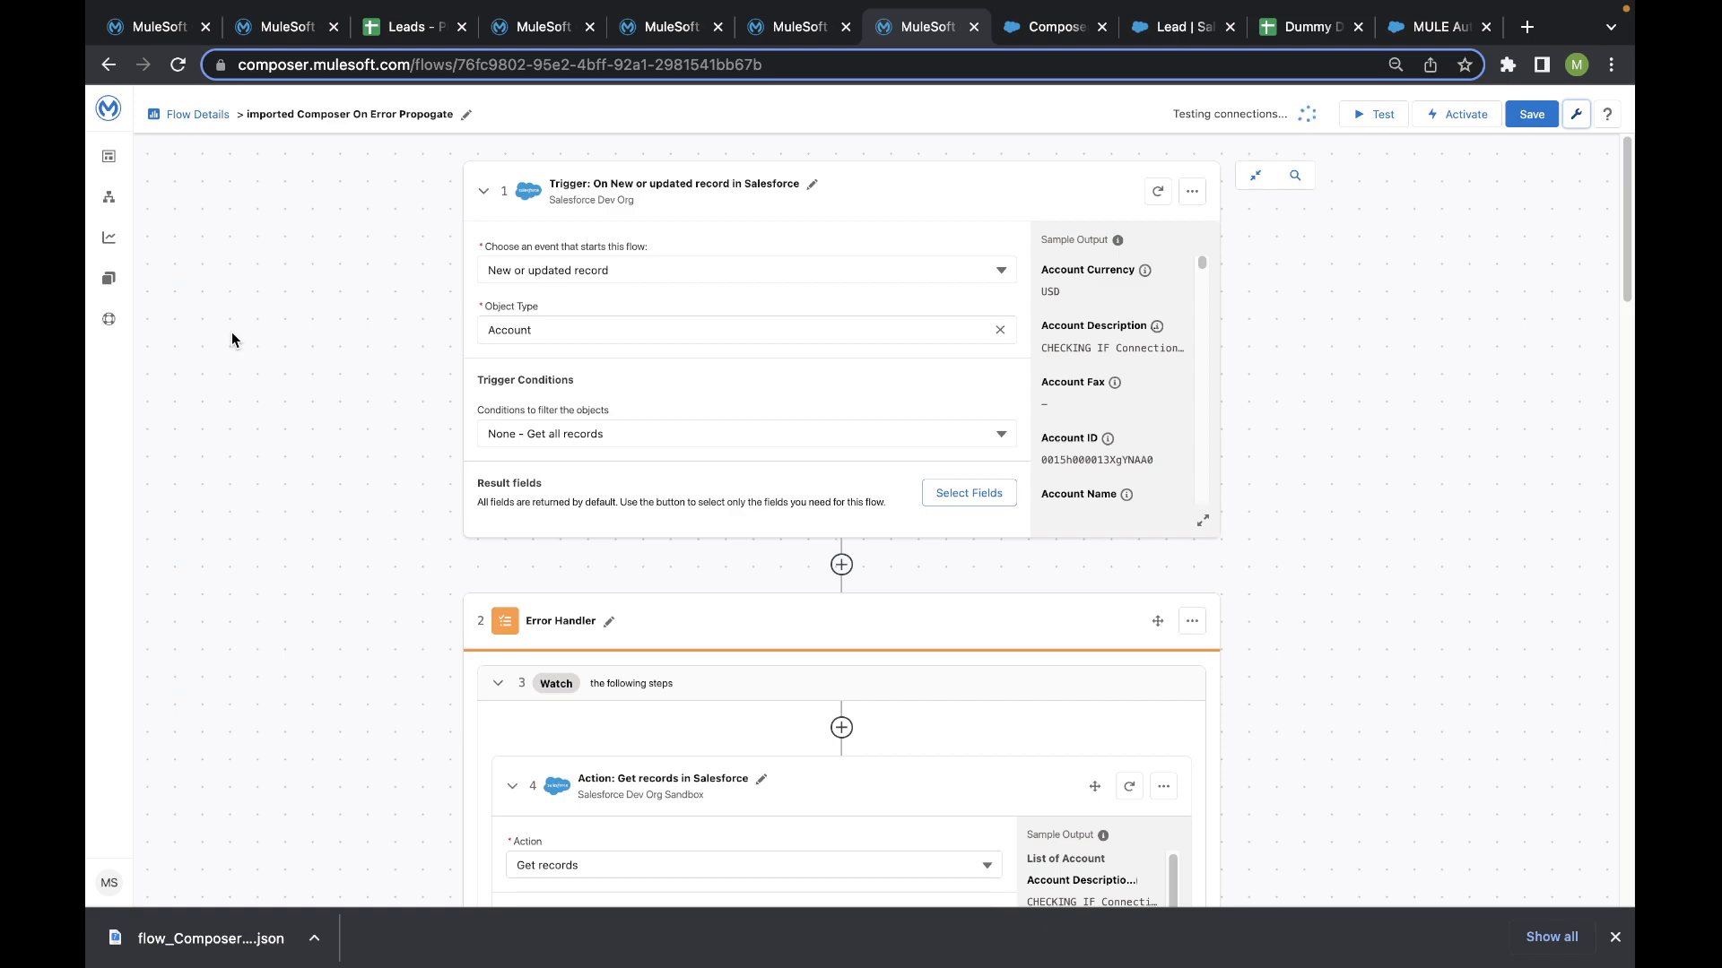
scroll(322, 346, down, 6)
scroll(323, 346, up, 6)
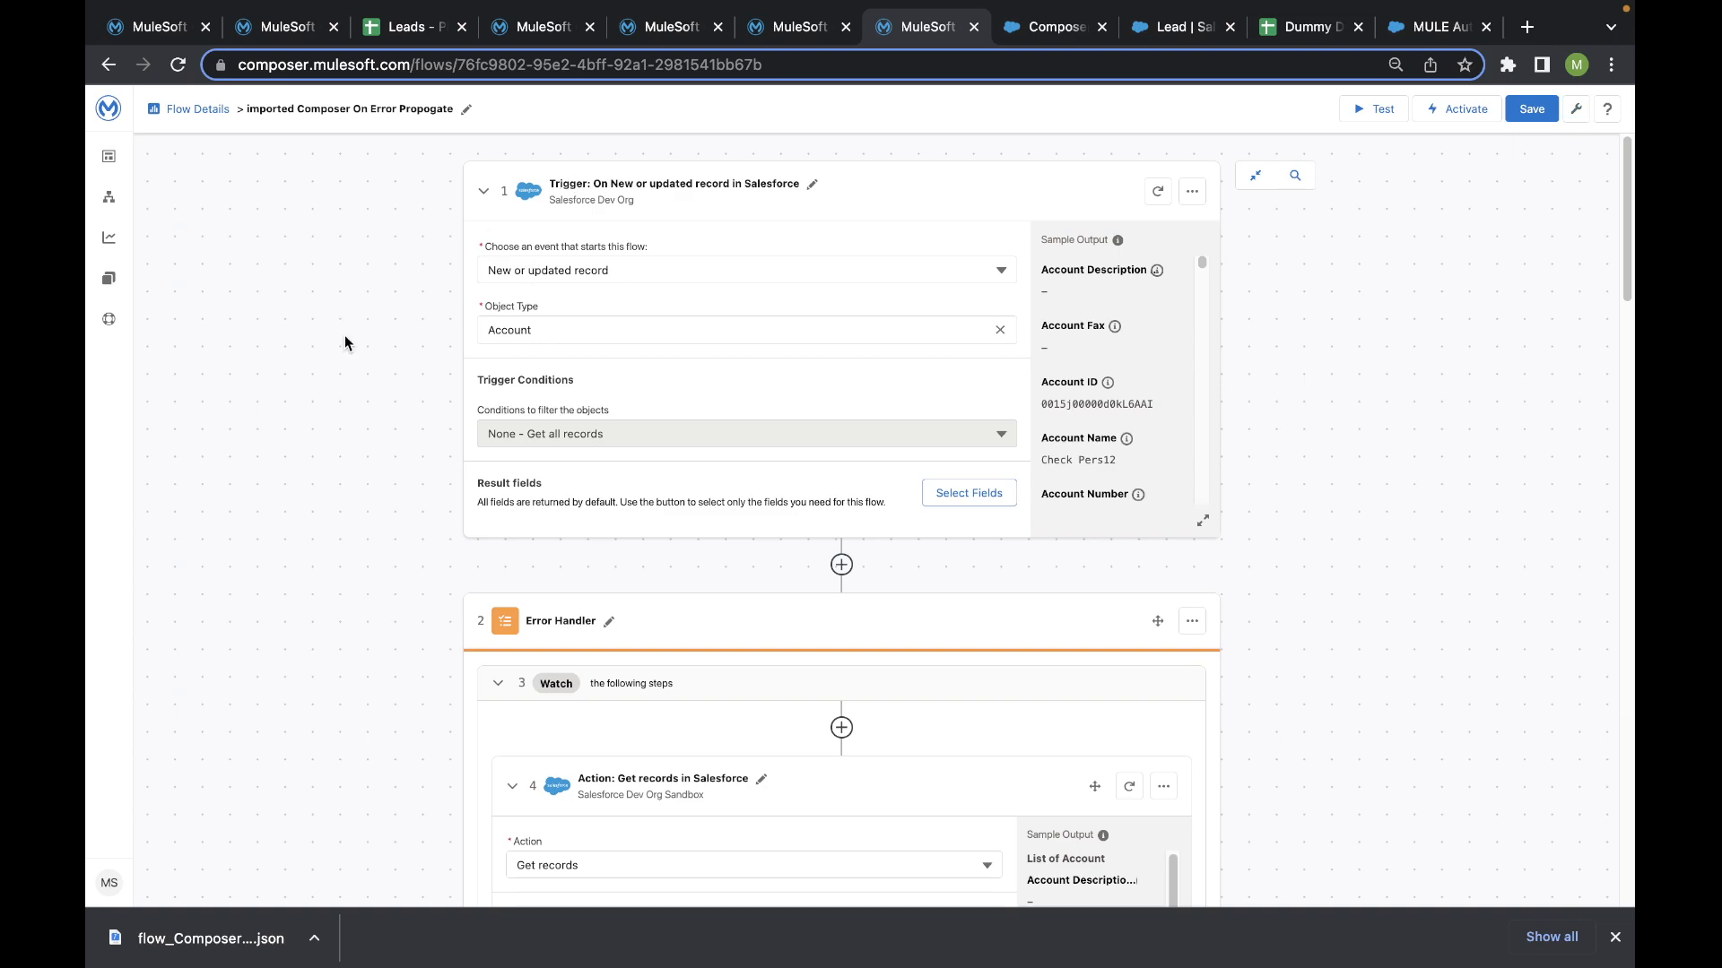
key(ctrl+Right)
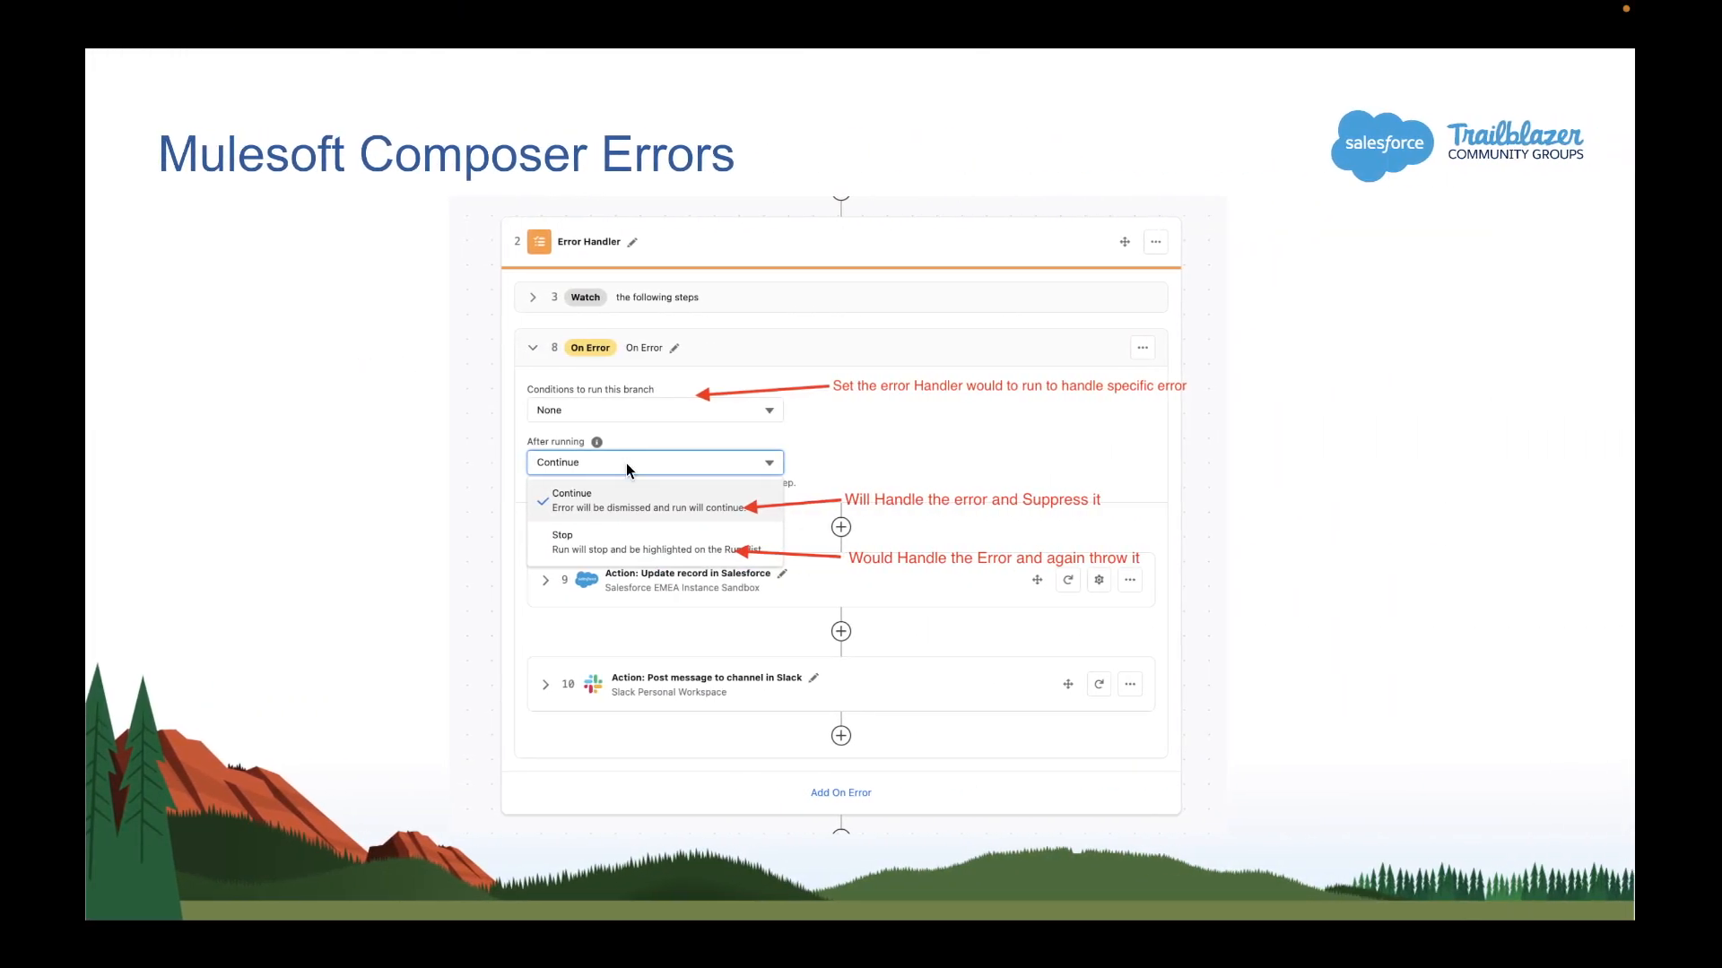
click(626, 463)
key(Left)
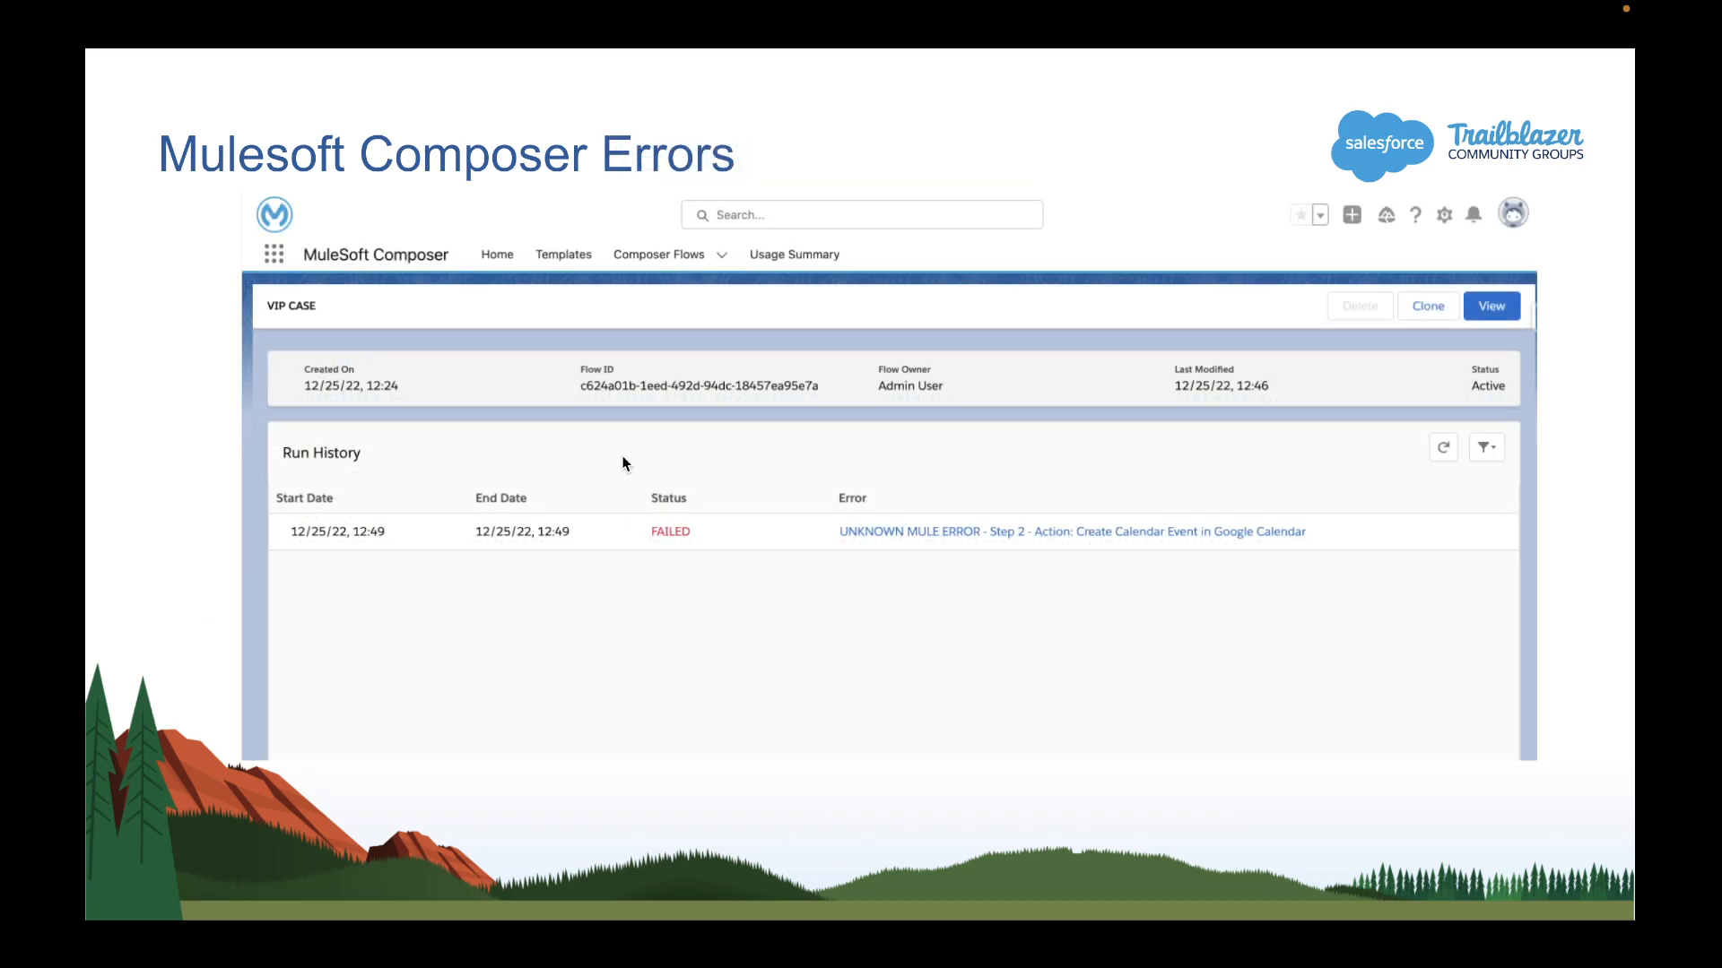